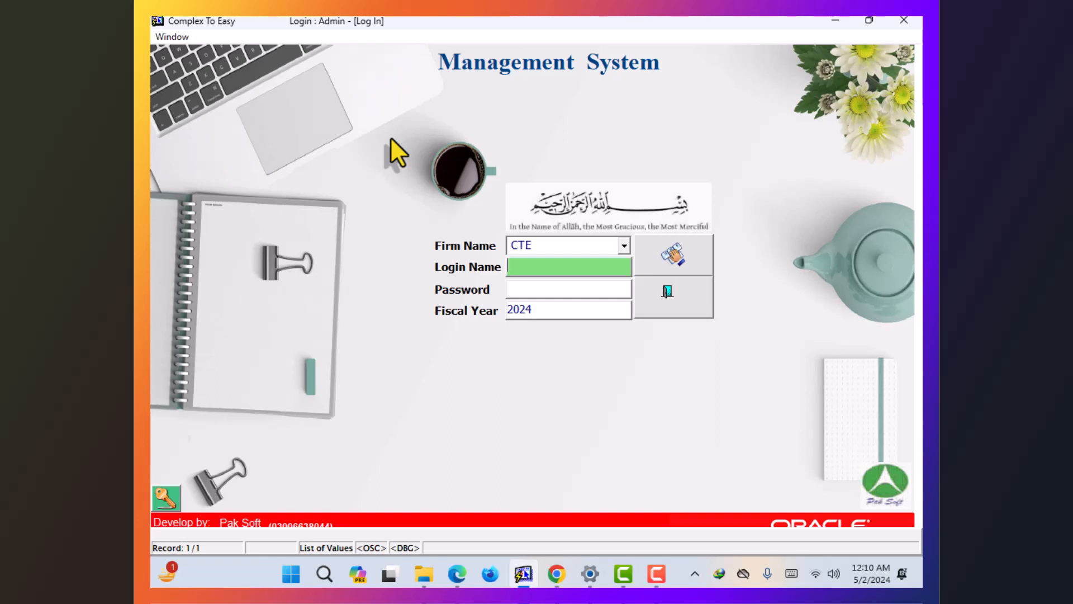
# - Log in as Admin from the users list using the account password
pyautogui.press('F9')
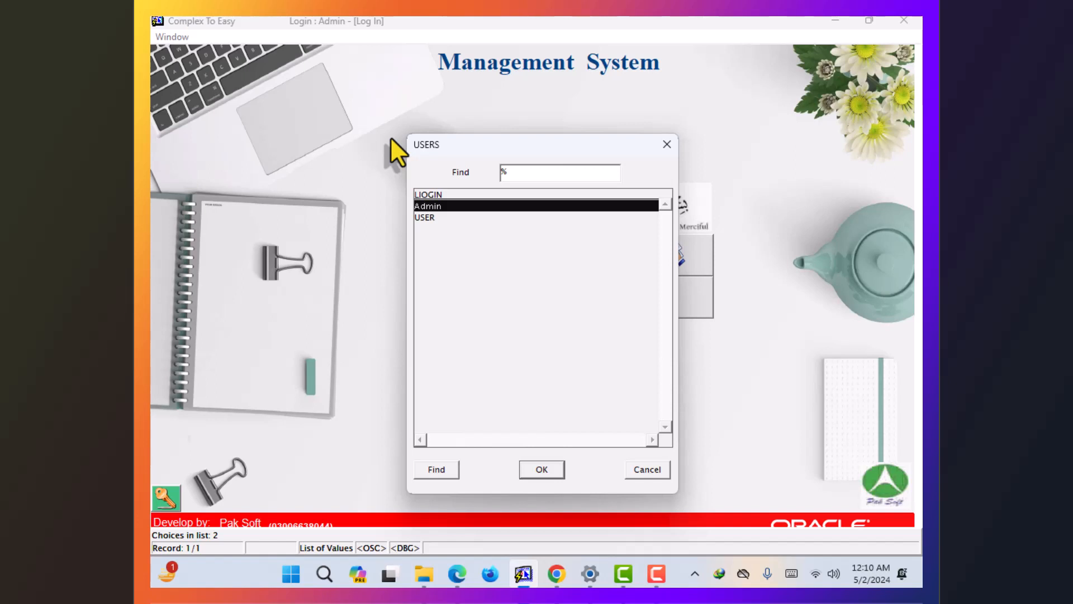
pyautogui.press('Return')
pyautogui.write('***')
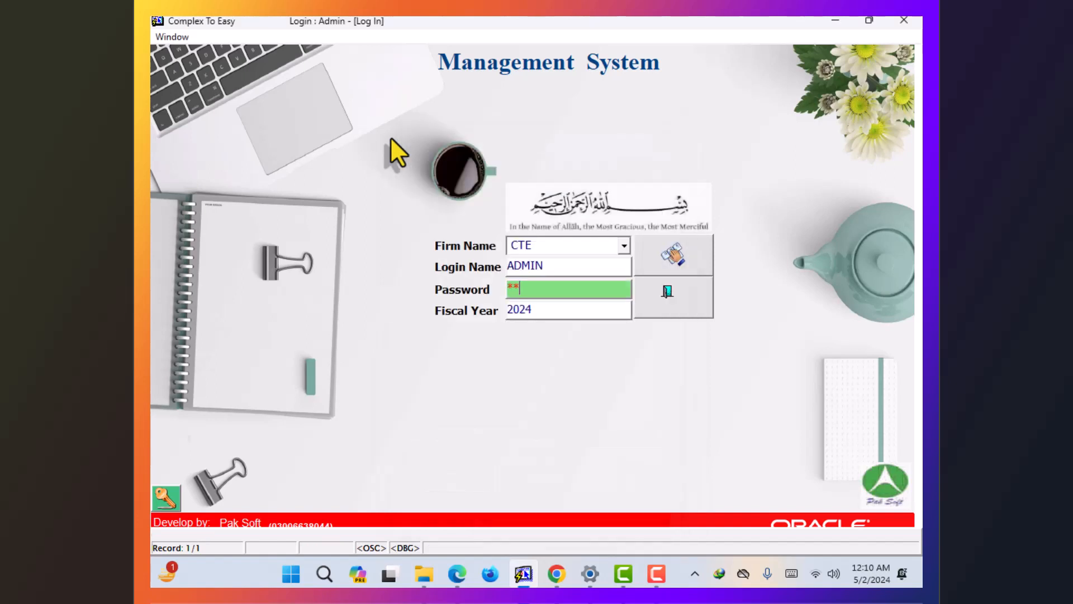
pyautogui.press('Return')
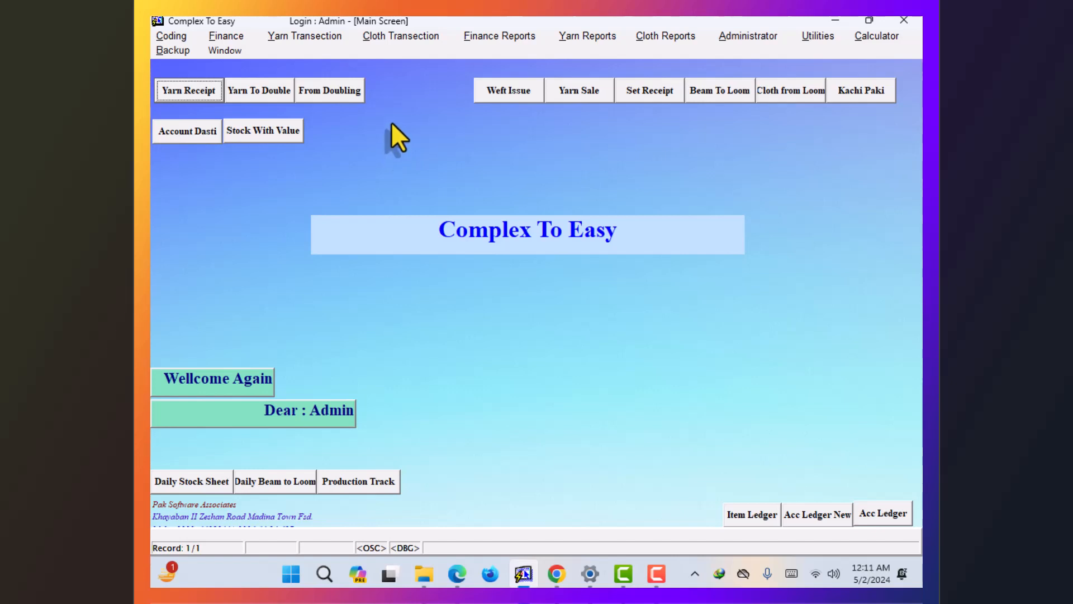
# - Open Chart Of Account from the Coding menu
pyautogui.click(171, 38)
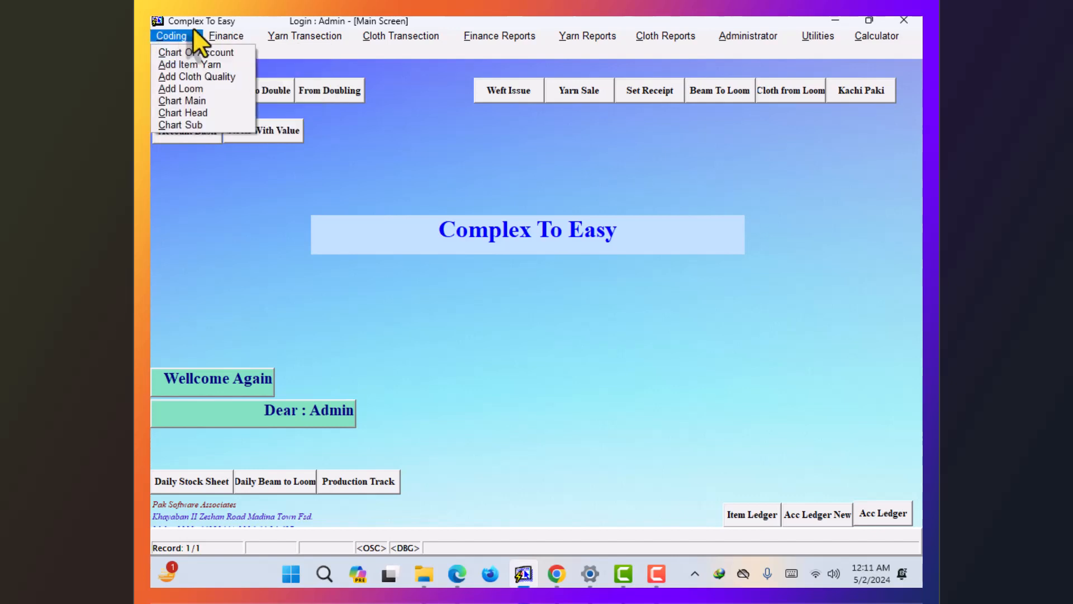
pyautogui.click(226, 54)
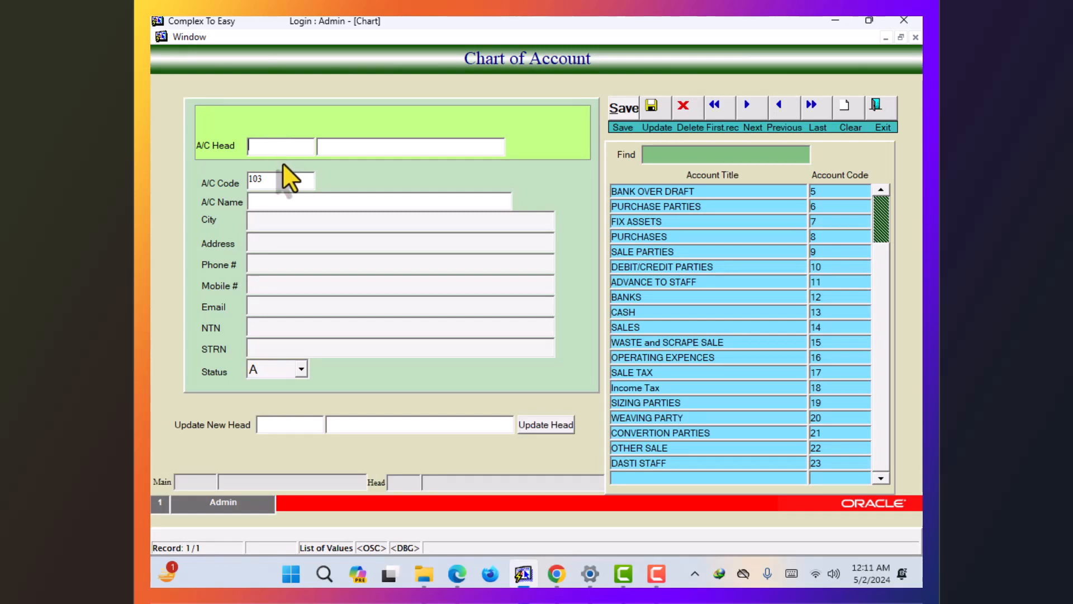
# - Set the account head to CONVERTION PARTIES, replacing an initial PURCHASE PARTIES pick
pyautogui.press('F9')
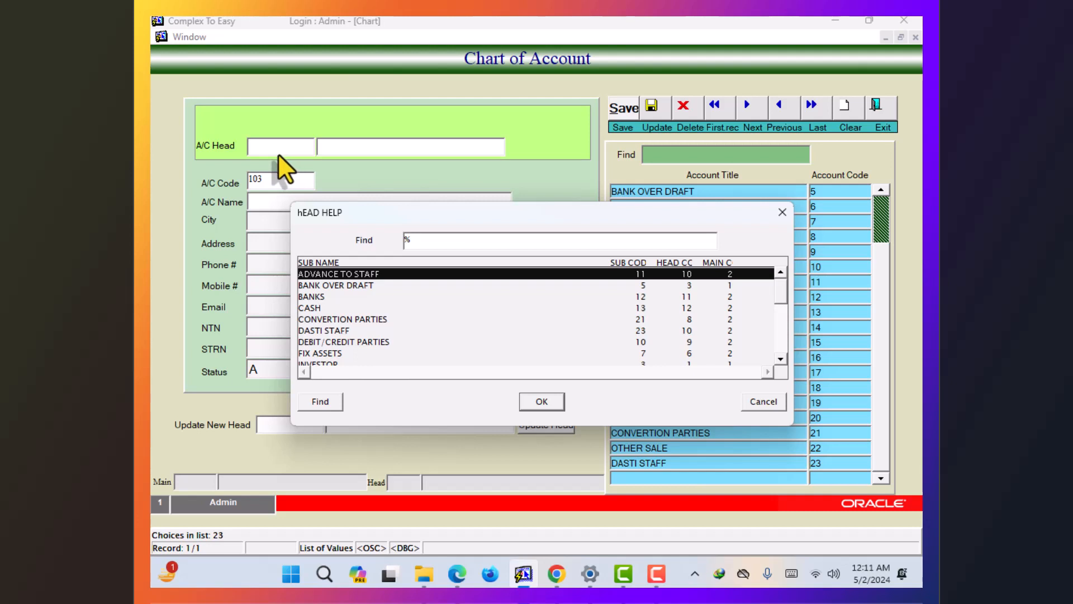
pyautogui.press('Escape')
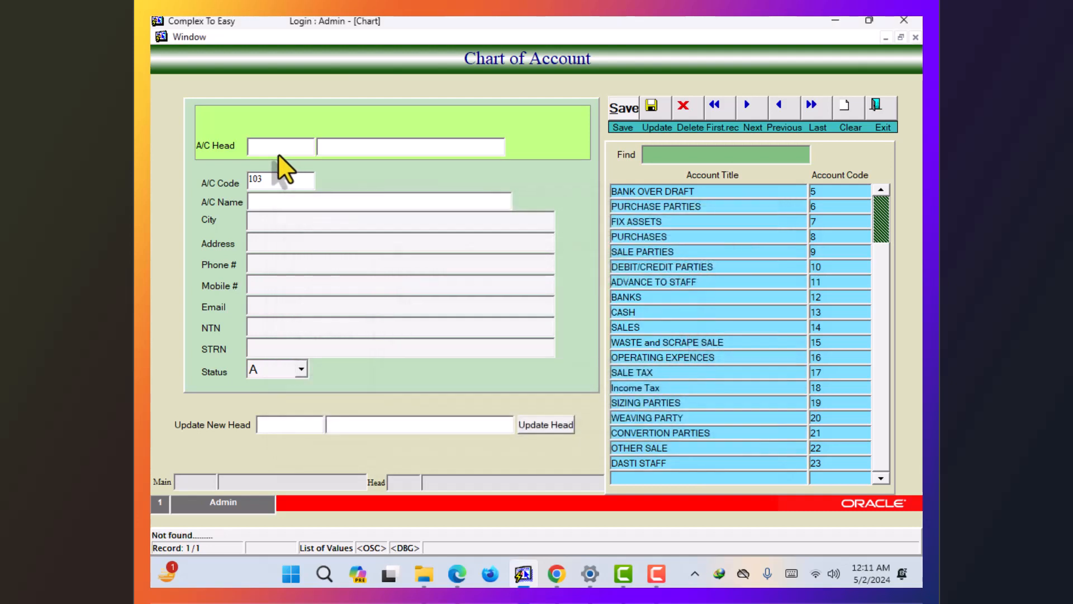
pyautogui.press('F9')
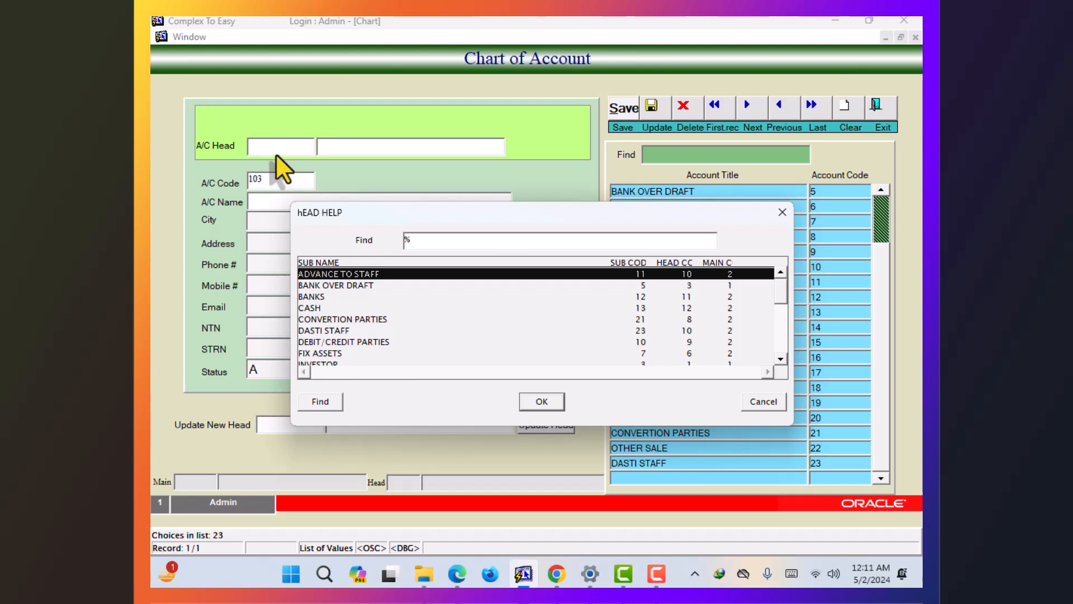
pyautogui.write('puRCHASE')
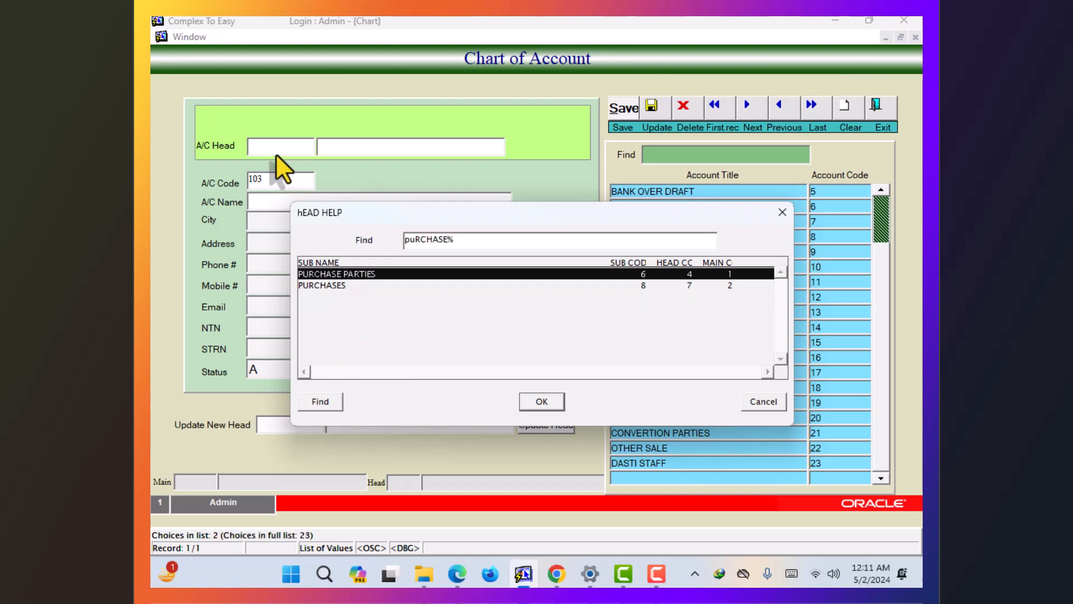
pyautogui.press('Return')
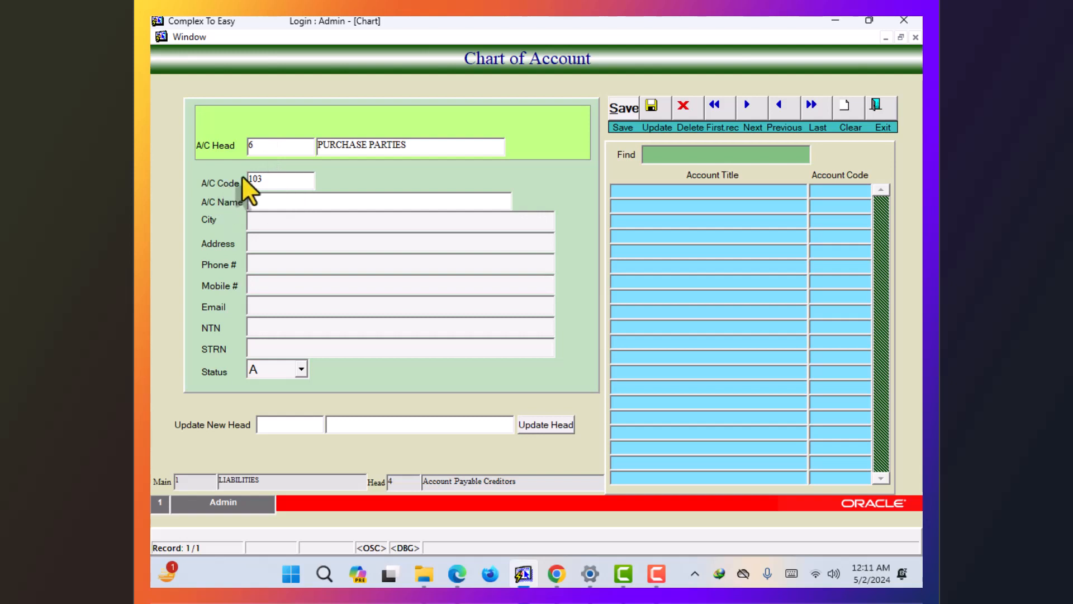
pyautogui.click(290, 145)
pyautogui.press('BackSpace')
pyautogui.press('F9')
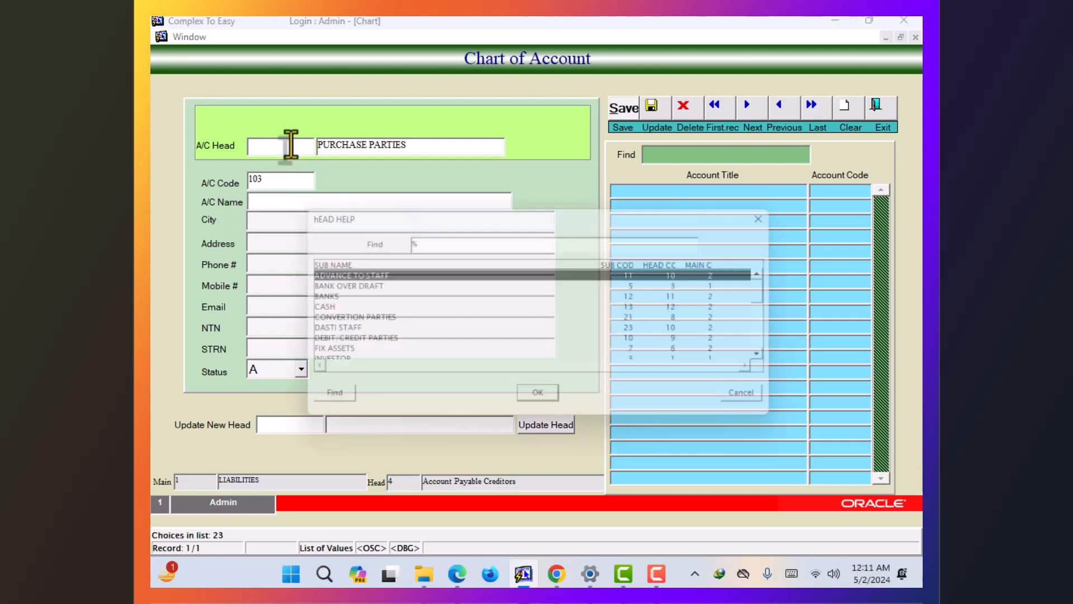
pyautogui.write('coNVERTION PARTIES')
pyautogui.press('Return')
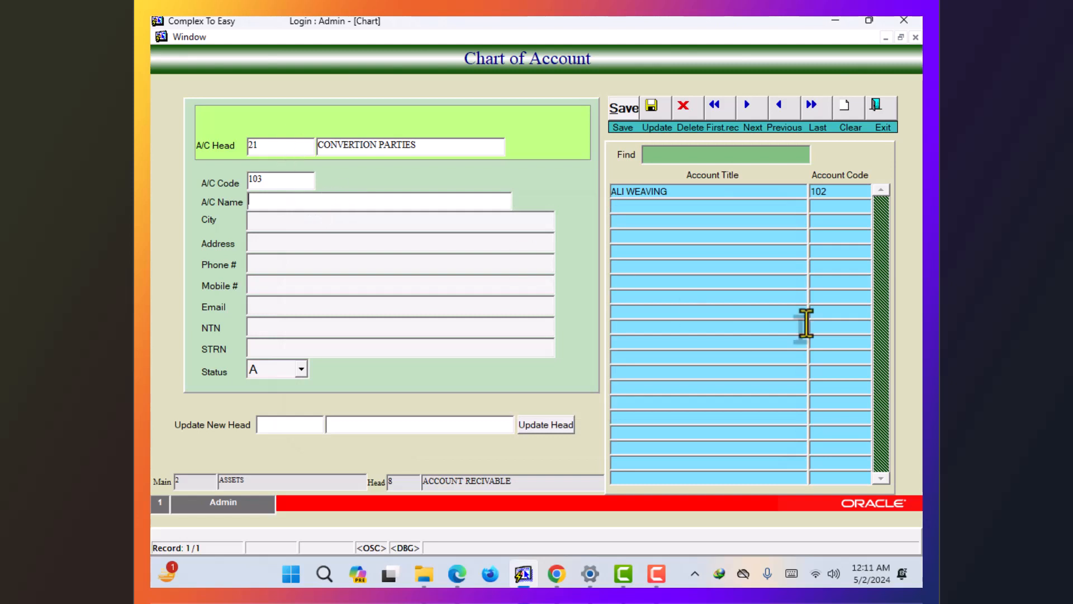
# - Enter the new party's name as the account name and save it
pyautogui.click(761, 192)
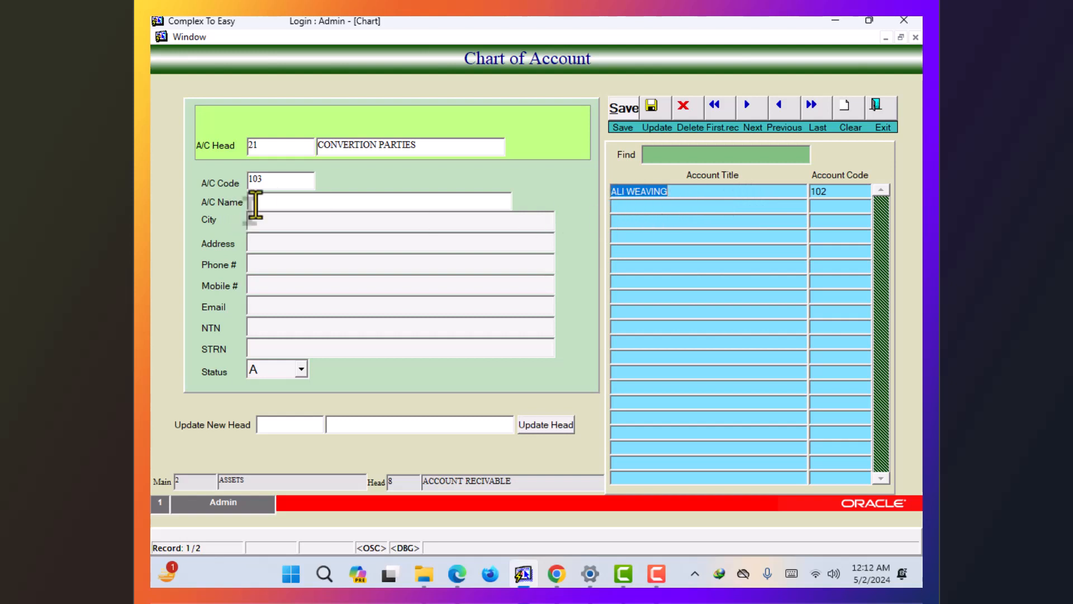
pyautogui.click(265, 203)
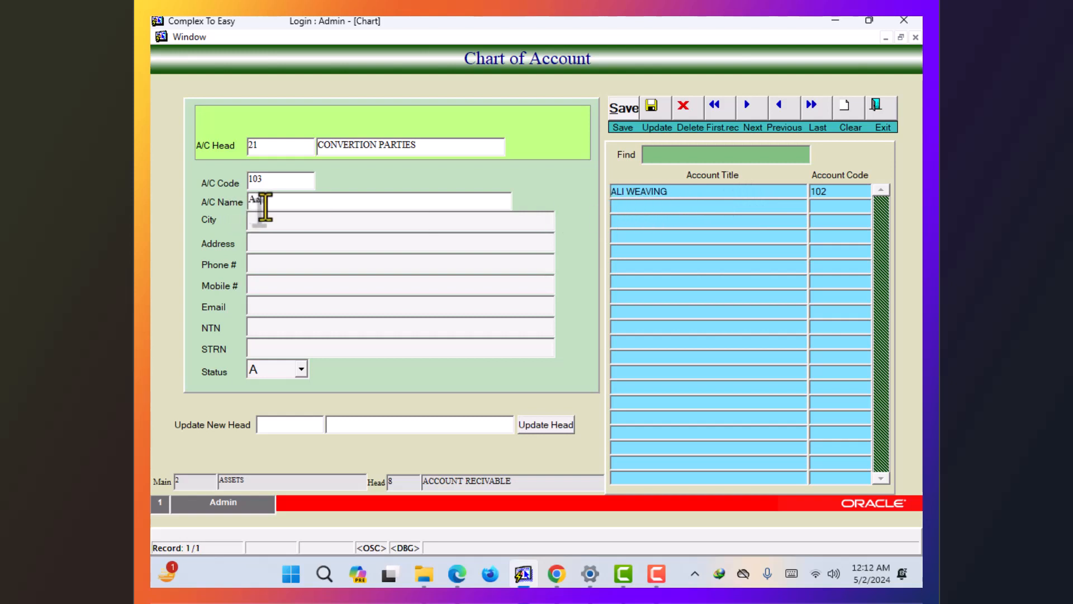
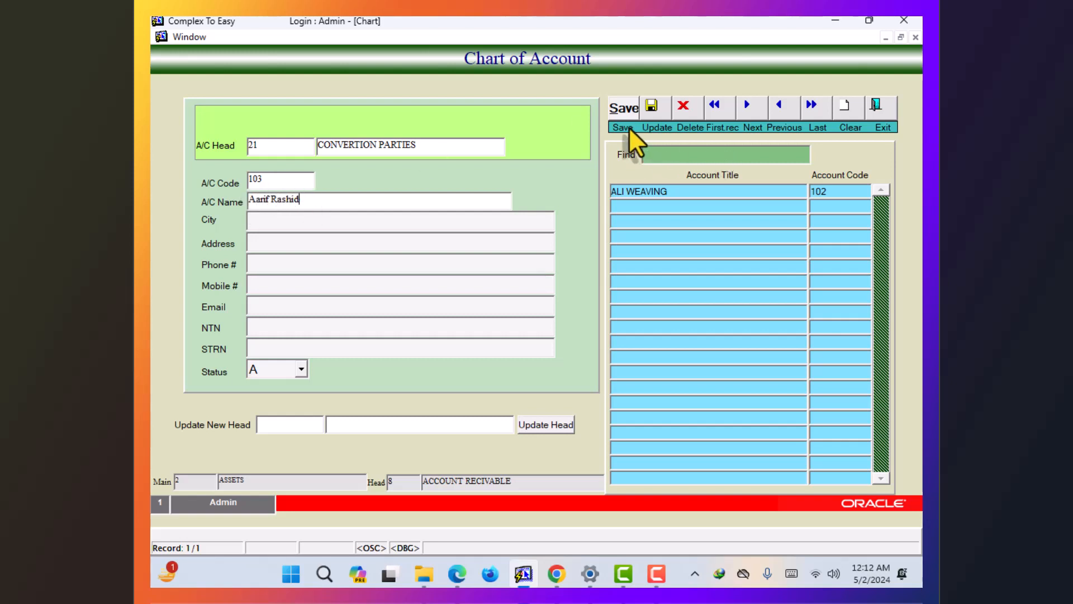
pyautogui.click(630, 110)
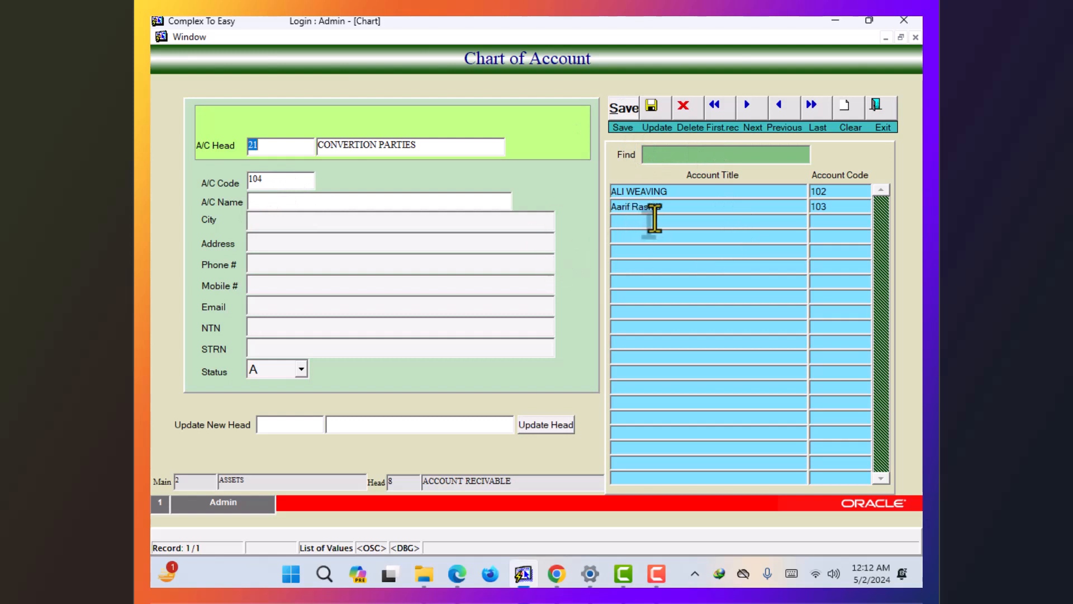
# - Reload account 103, save it again, clear the form and close Chart of Account
pyautogui.click(821, 207)
pyautogui.click(288, 180)
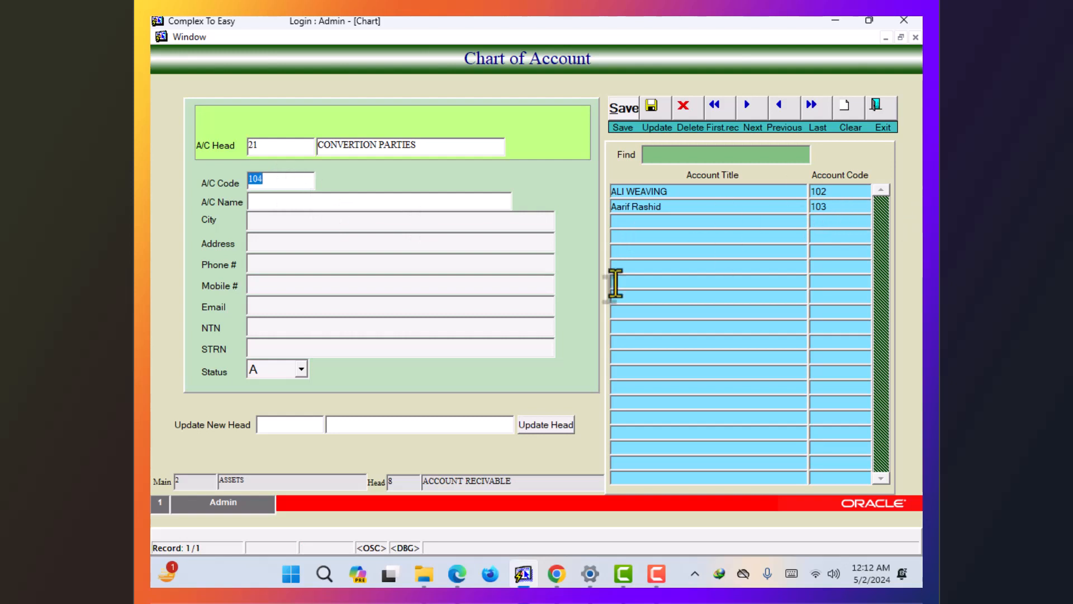
pyautogui.write('103')
pyautogui.press('Tab')
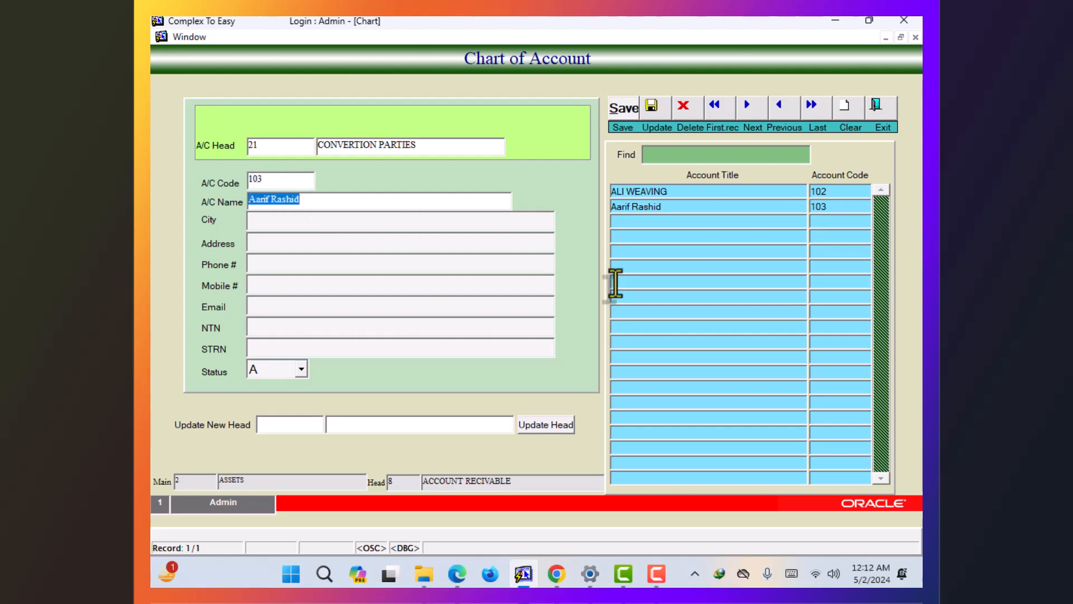
pyautogui.click(434, 200)
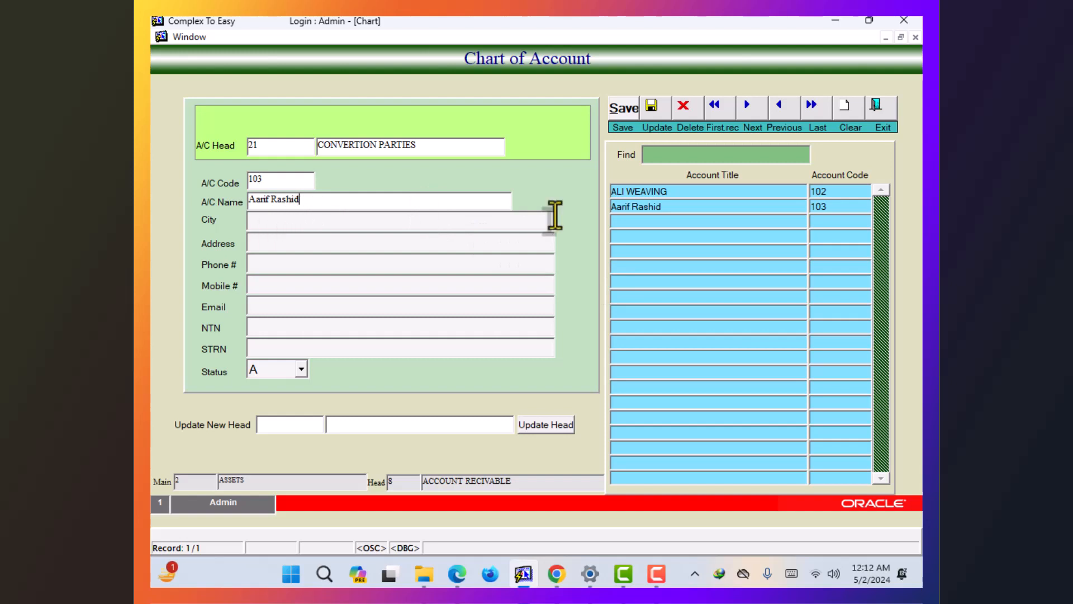
pyautogui.click(636, 111)
pyautogui.click(650, 111)
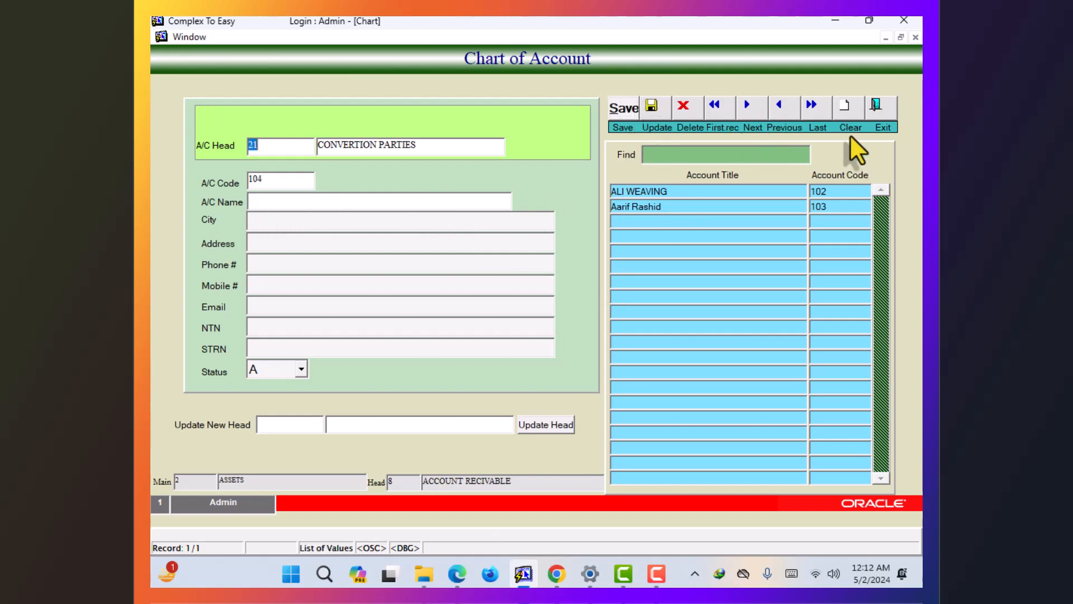
pyautogui.click(875, 107)
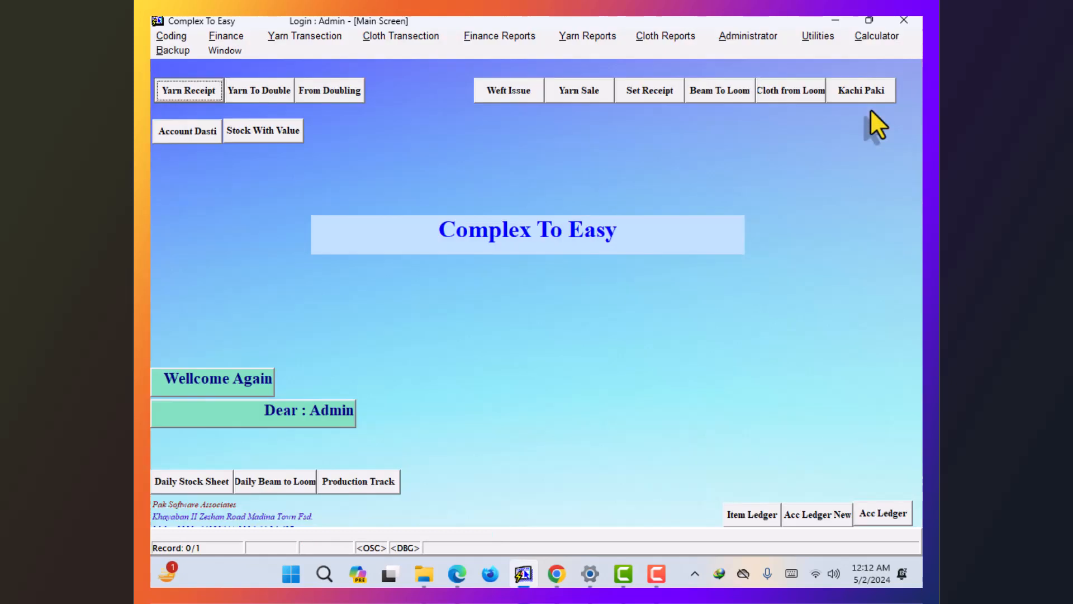
pyautogui.click(155, 33)
pyautogui.click(172, 62)
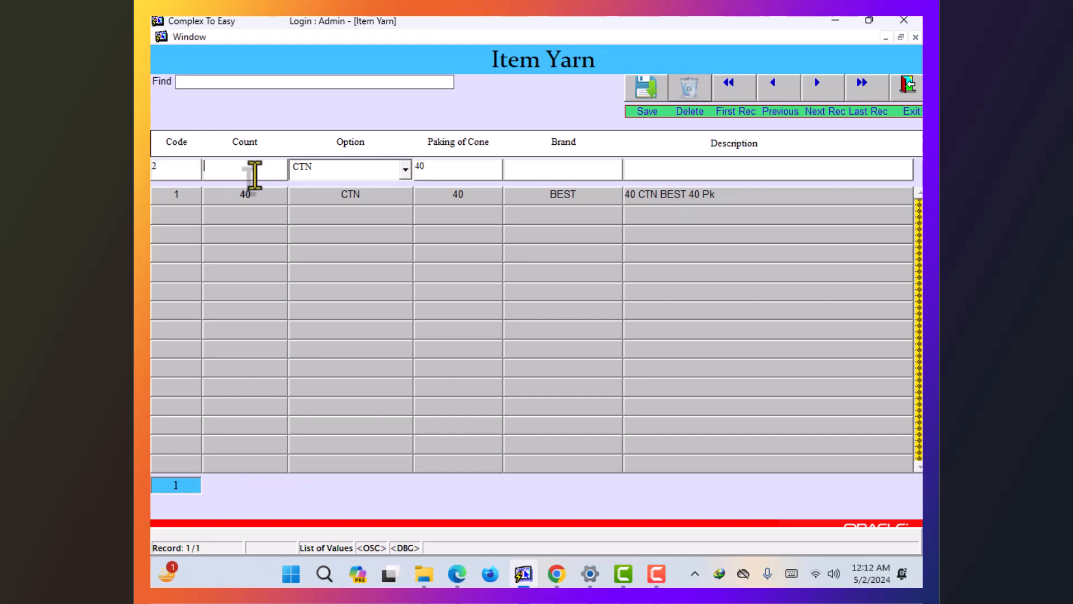
pyautogui.click(406, 169)
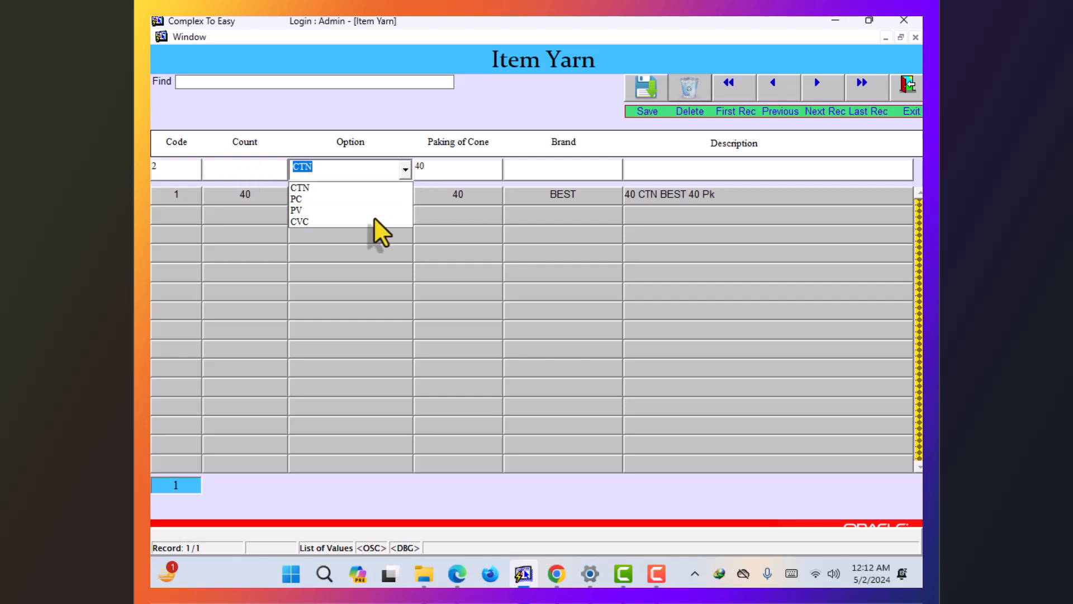
pyautogui.click(453, 167)
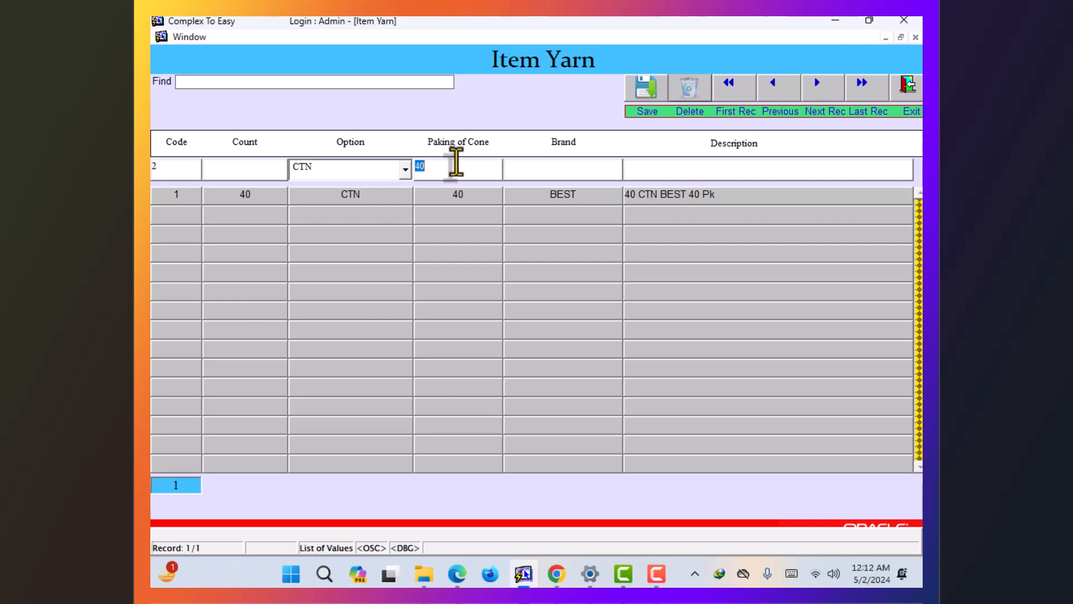
pyautogui.click(611, 168)
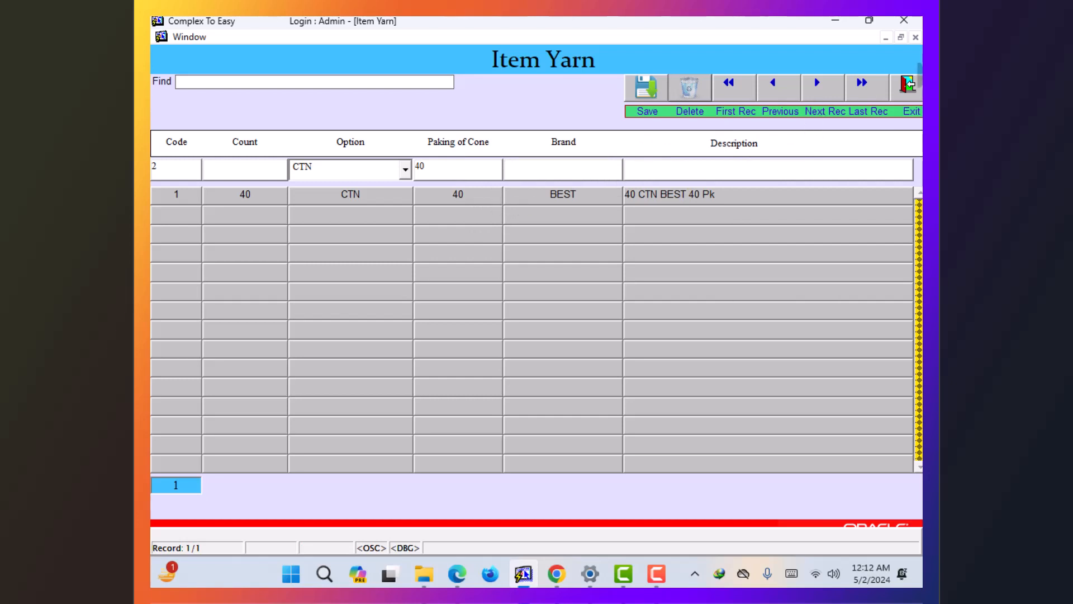
pyautogui.click(909, 84)
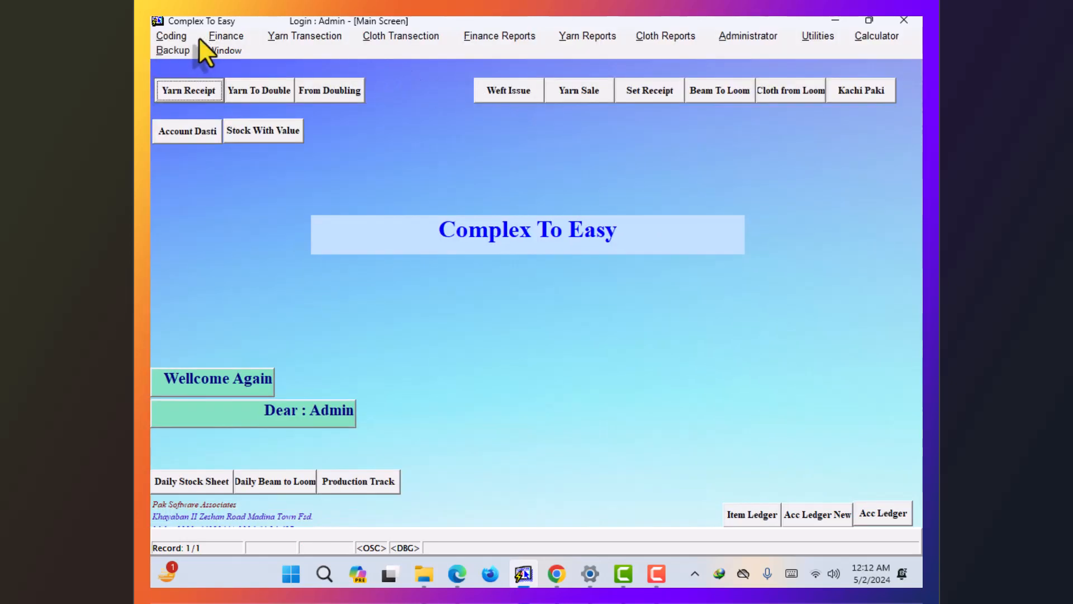
# - Open the Cloth Quality form and keep CTN as the quality type
pyautogui.click(180, 35)
pyautogui.click(198, 69)
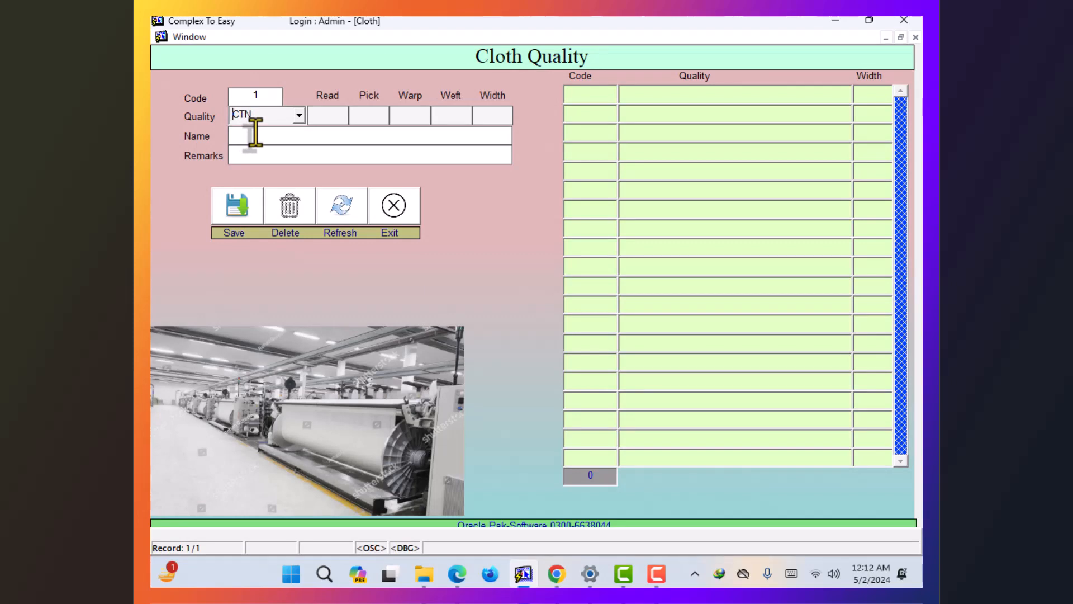
pyautogui.press('Down')
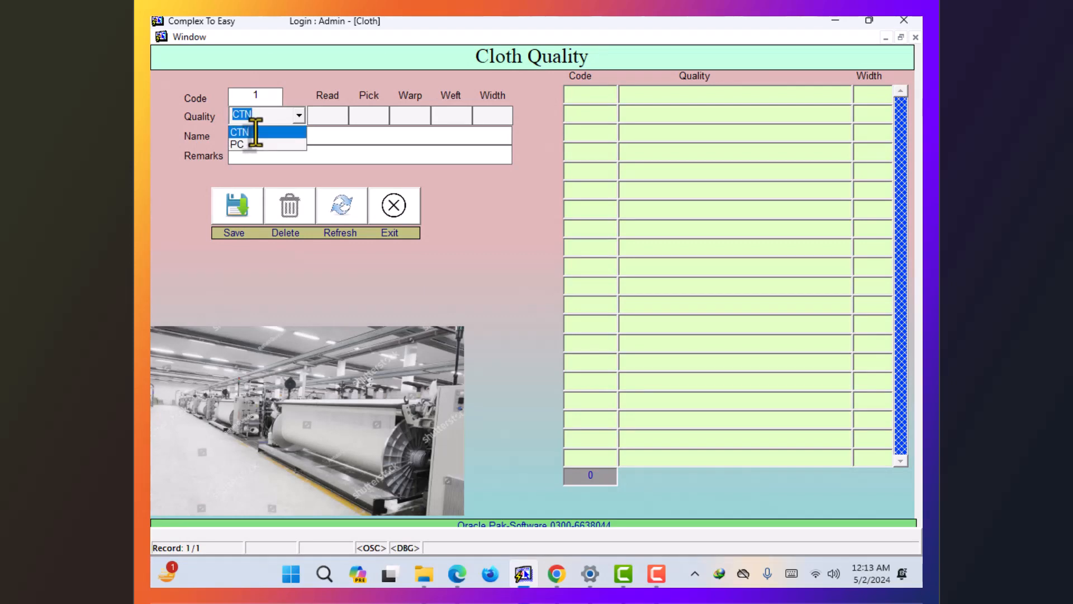
pyautogui.click(255, 131)
pyautogui.press('Return')
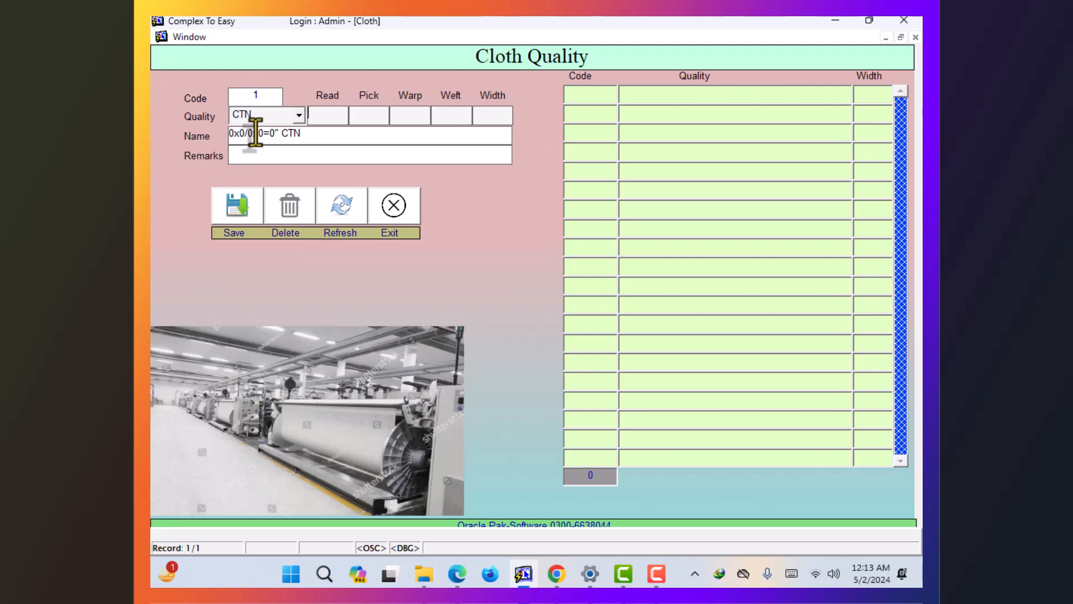
# - Enter read 30, pick 30, warp 70 and weft 68
pyautogui.write('30')
pyautogui.press('Return')
pyautogui.write('30')
pyautogui.press('Return')
pyautogui.write('70')
pyautogui.press('Return')
pyautogui.write('68')
pyautogui.press('Return')
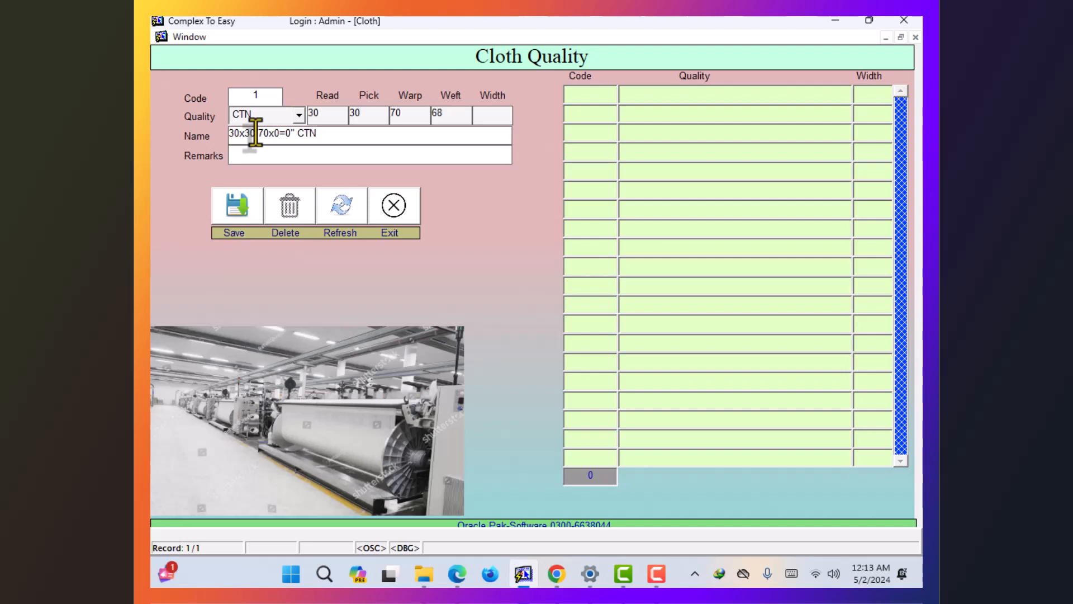
# - Set width 104, save quality 1 and close the form
pyautogui.write('104')
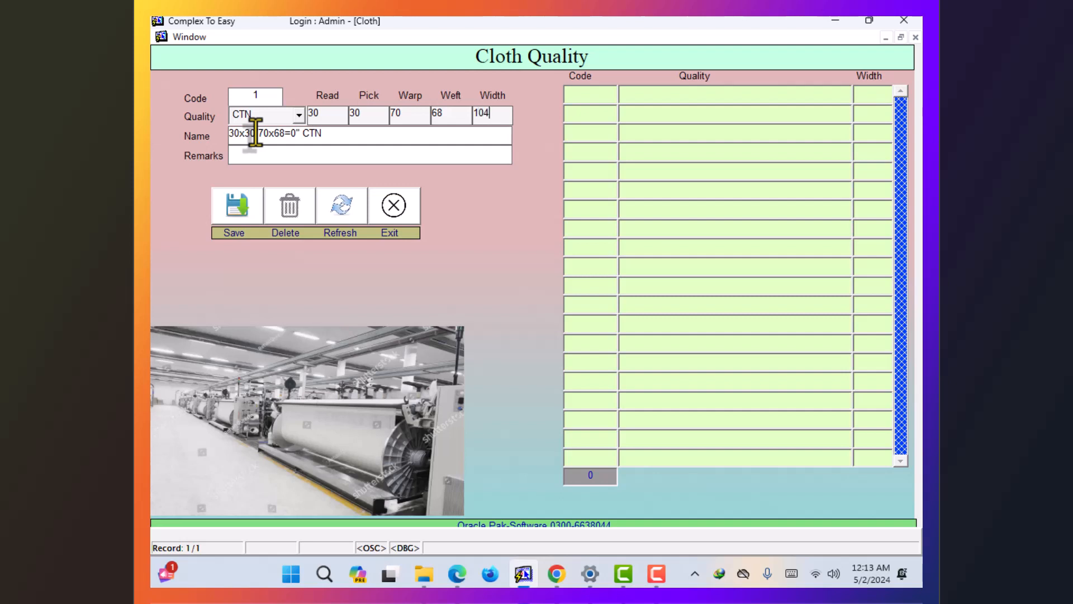
pyautogui.press('Return')
pyautogui.press('Return')
pyautogui.press('Return')
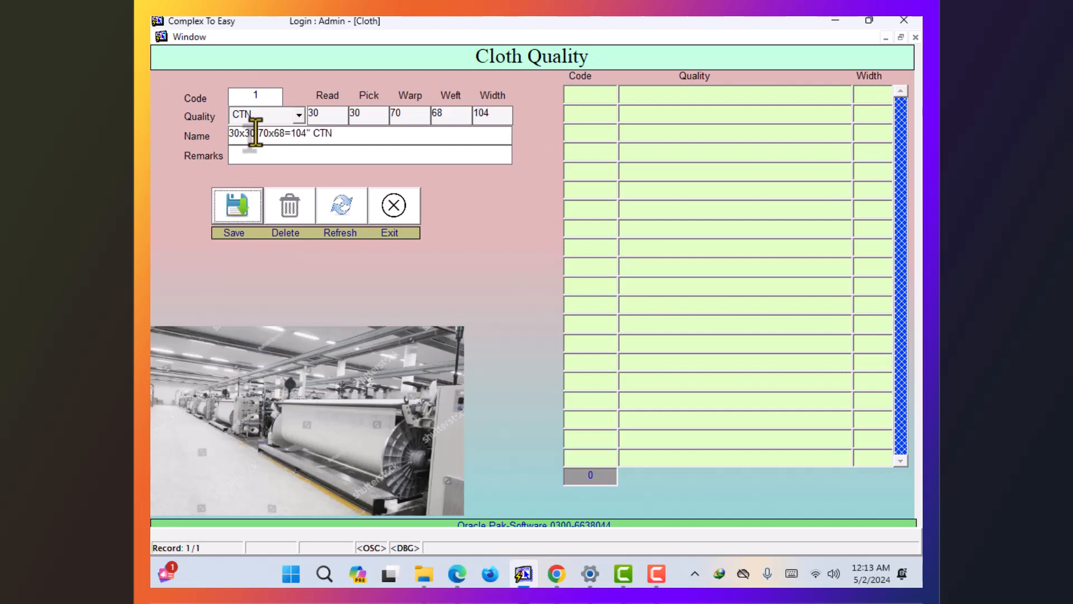
pyautogui.press('Return')
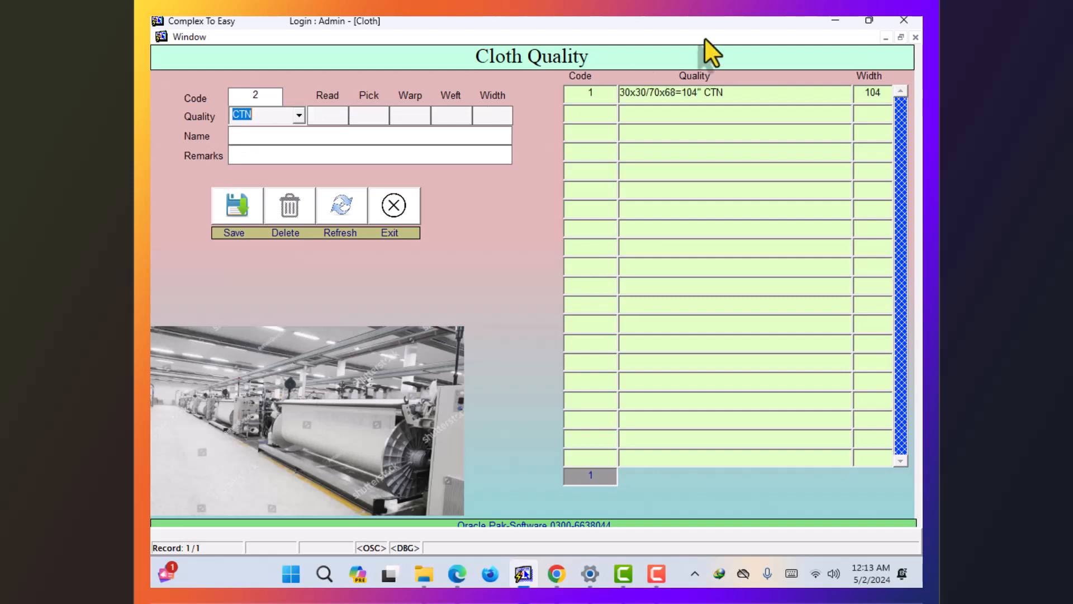
pyautogui.click(412, 209)
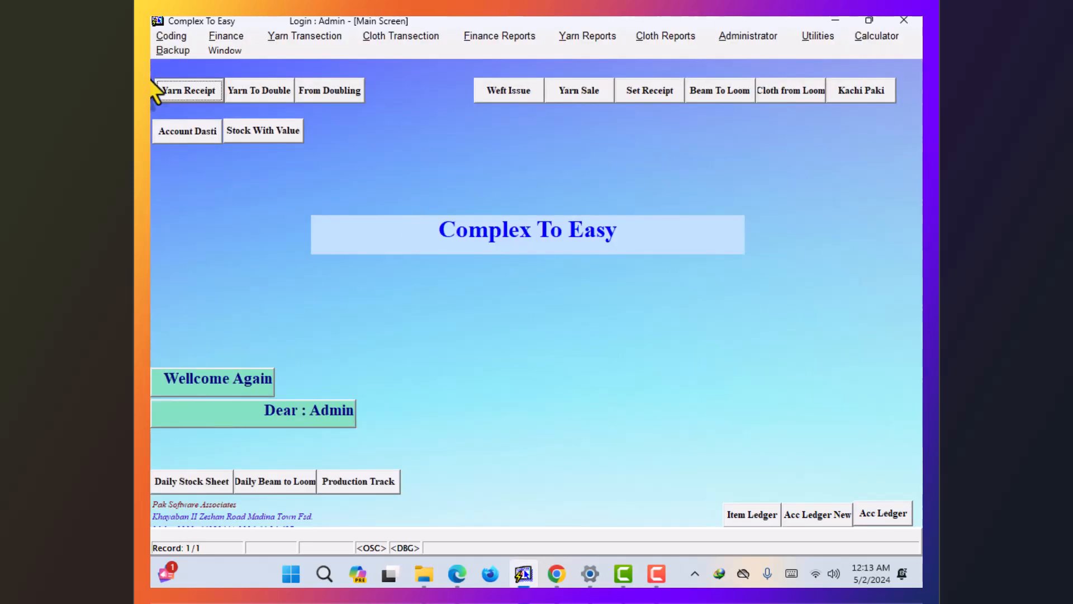
pyautogui.click(207, 35)
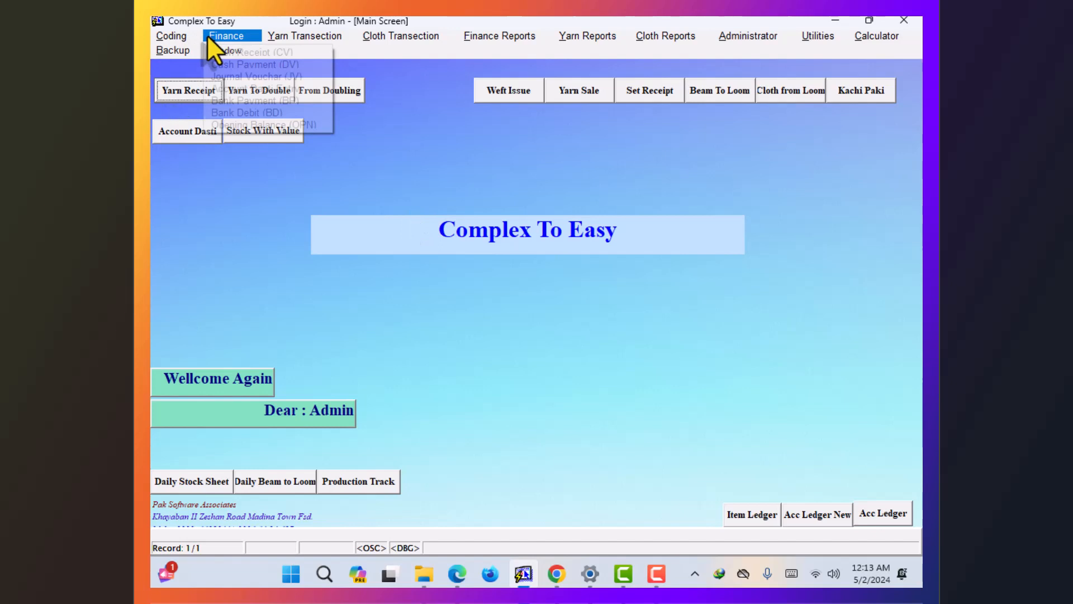
pyautogui.click(235, 52)
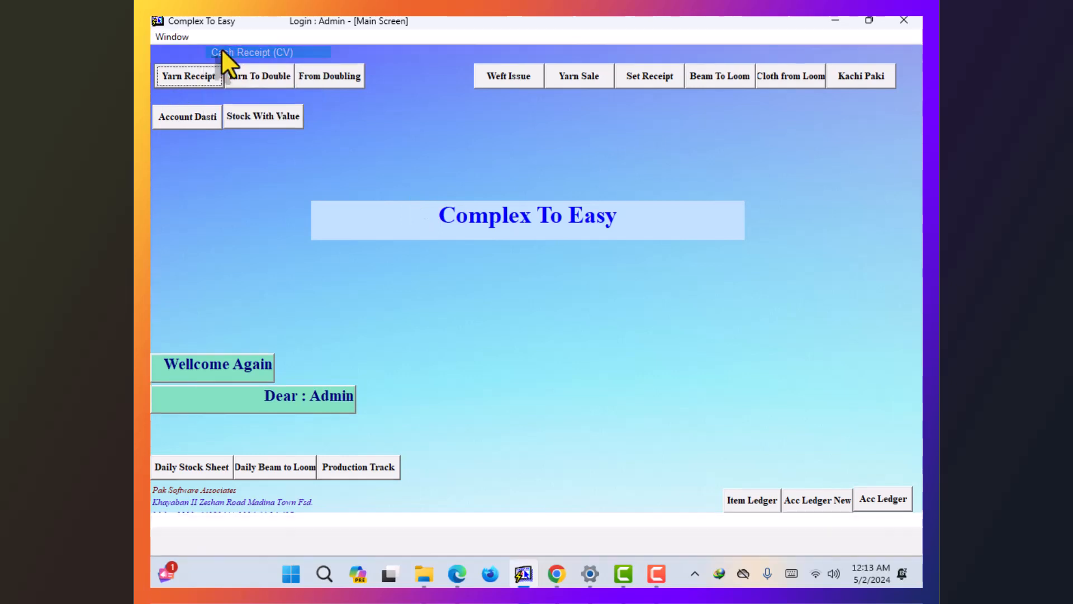
pyautogui.press('Return')
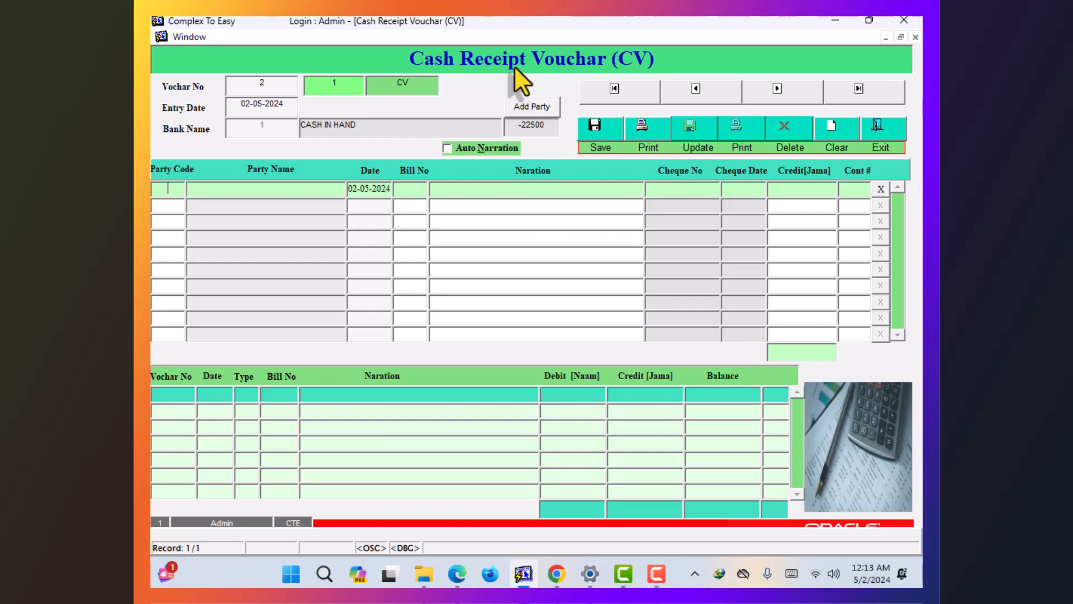
pyautogui.press('Return')
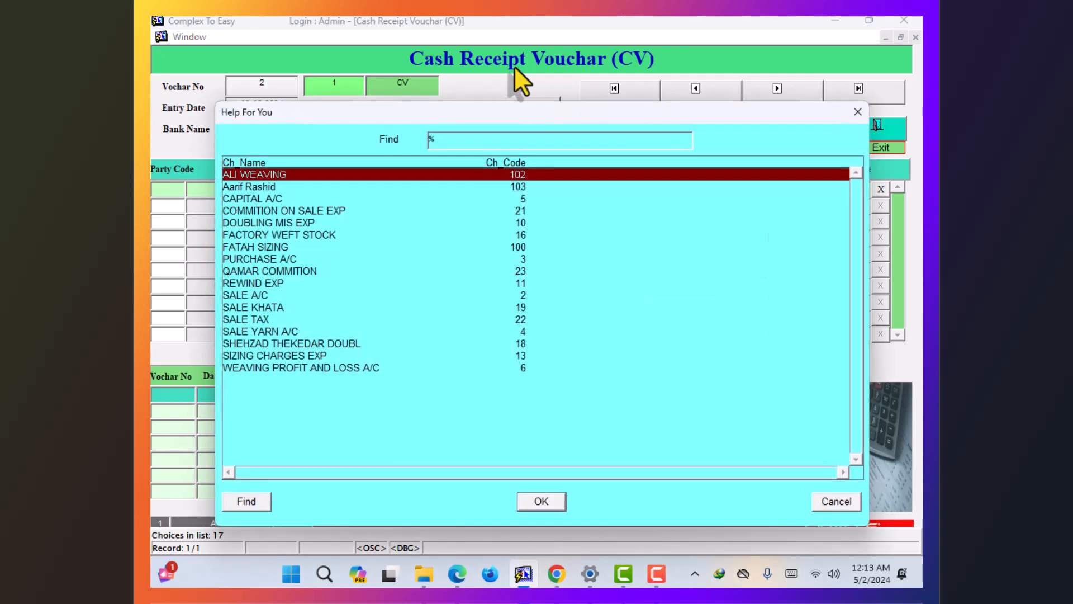
pyautogui.press('Escape')
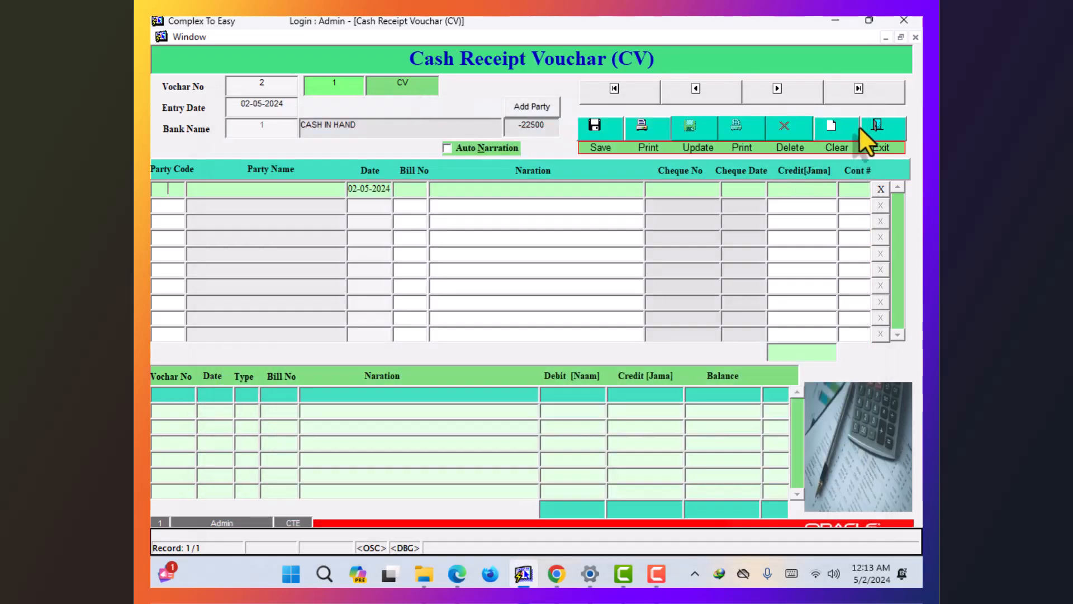
pyautogui.click(870, 128)
pyautogui.click(279, 35)
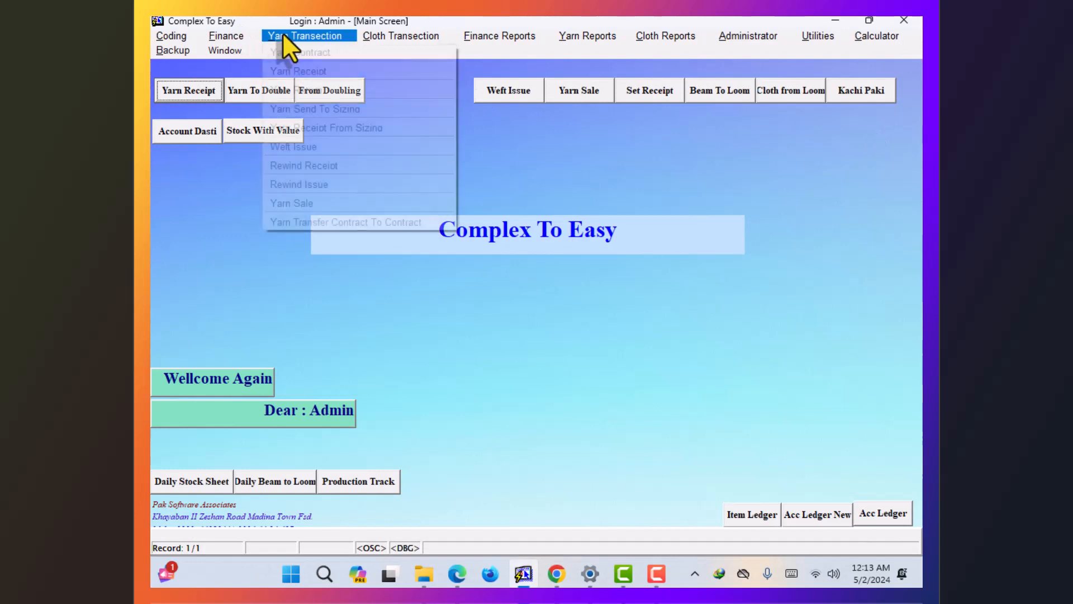
# - Open Convertion Contract from the Cloth Transection menu
pyautogui.click(276, 24)
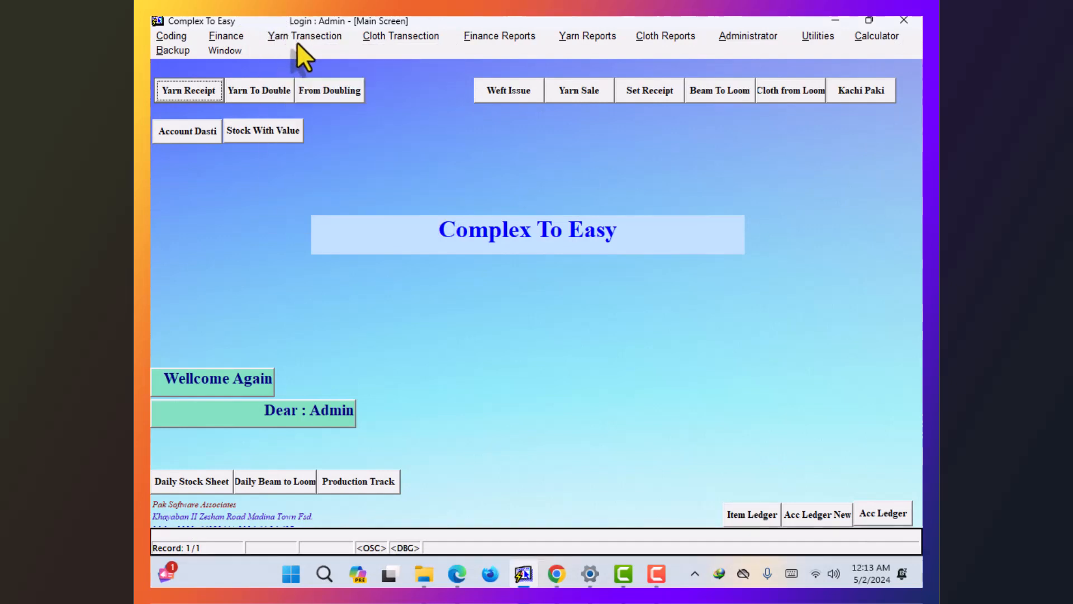
pyautogui.click(392, 41)
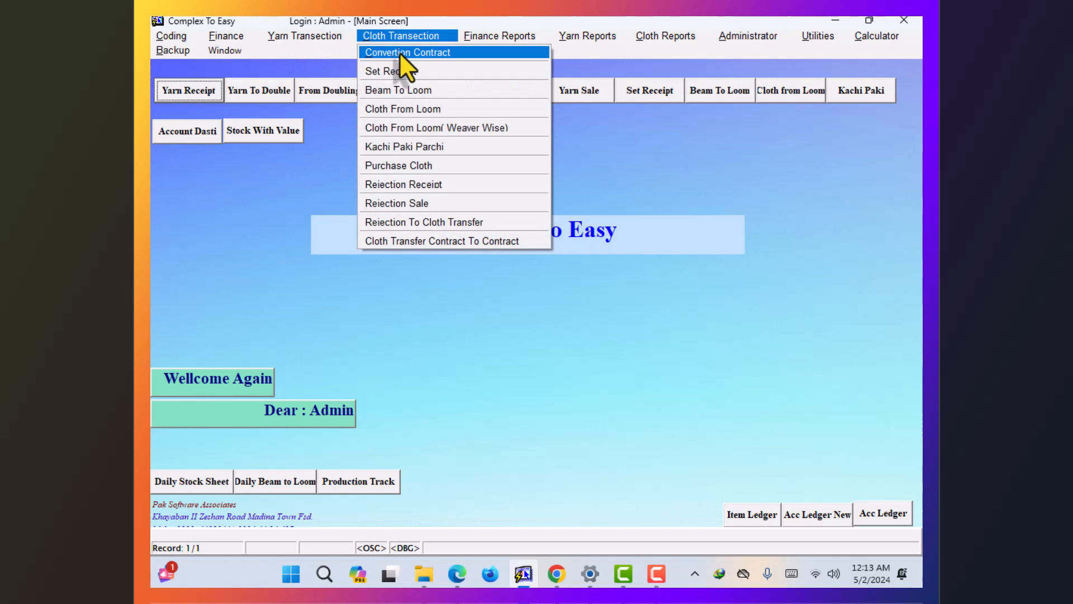
pyautogui.click(400, 52)
# - Enter contract number 1, choose the party from the list, and set broker 0
pyautogui.write('1')
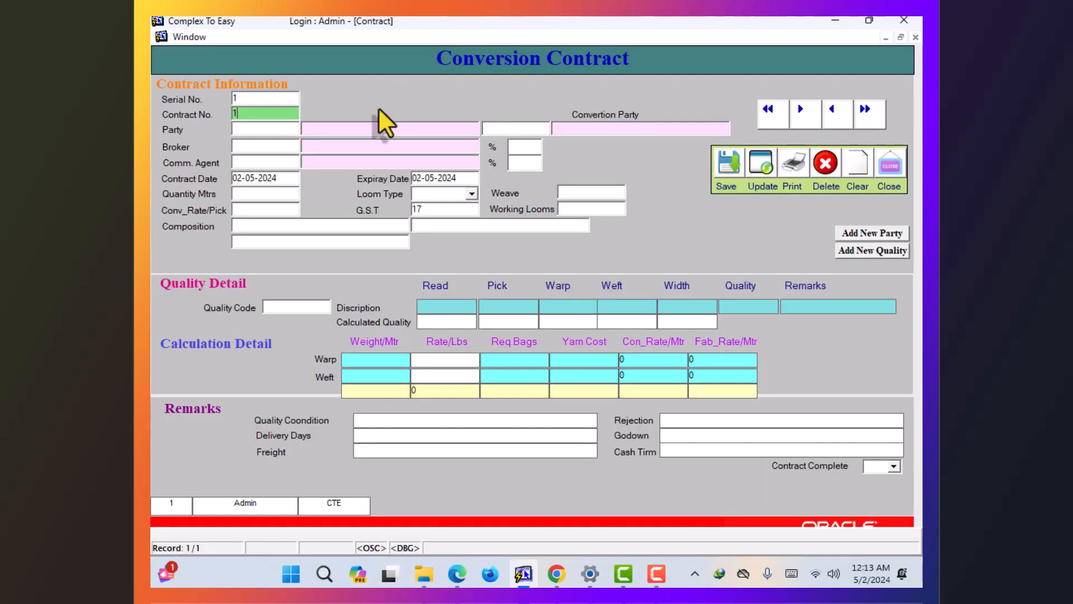
pyautogui.press('Tab')
pyautogui.press('F9')
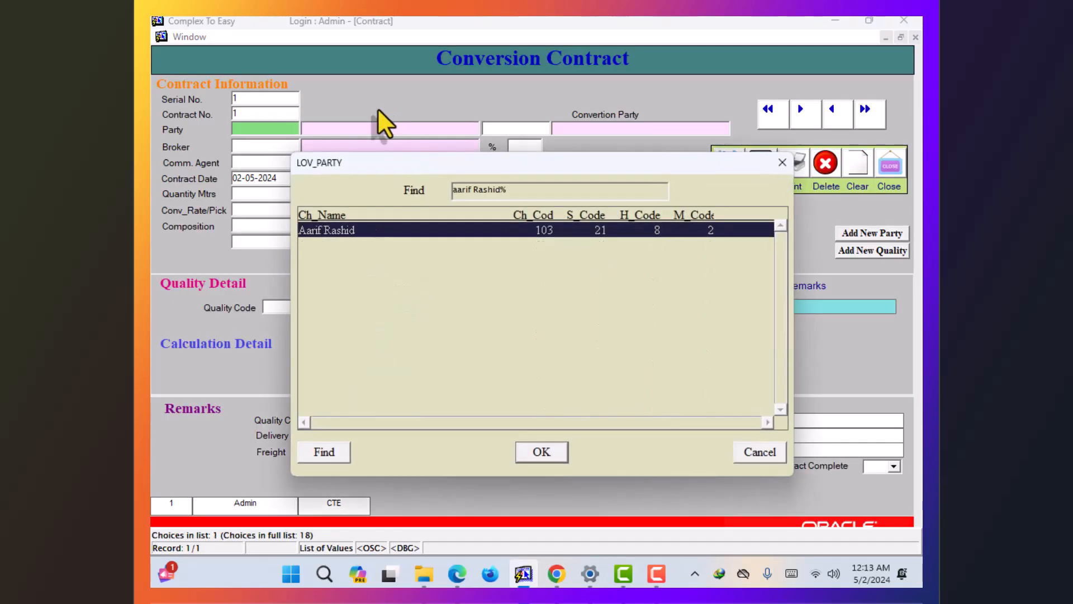
pyautogui.press('Return')
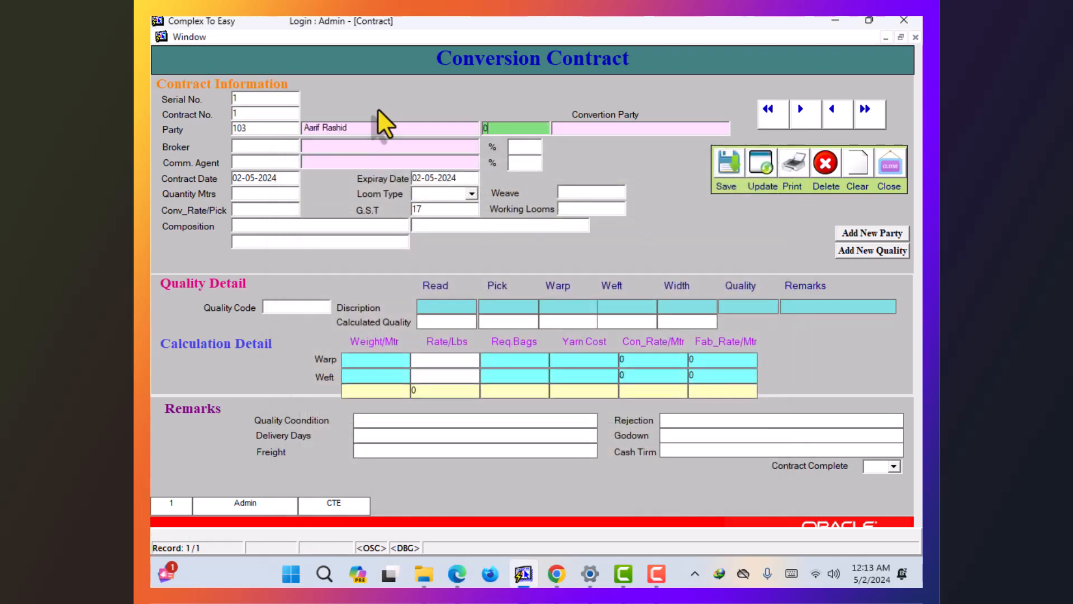
pyautogui.press('Tab')
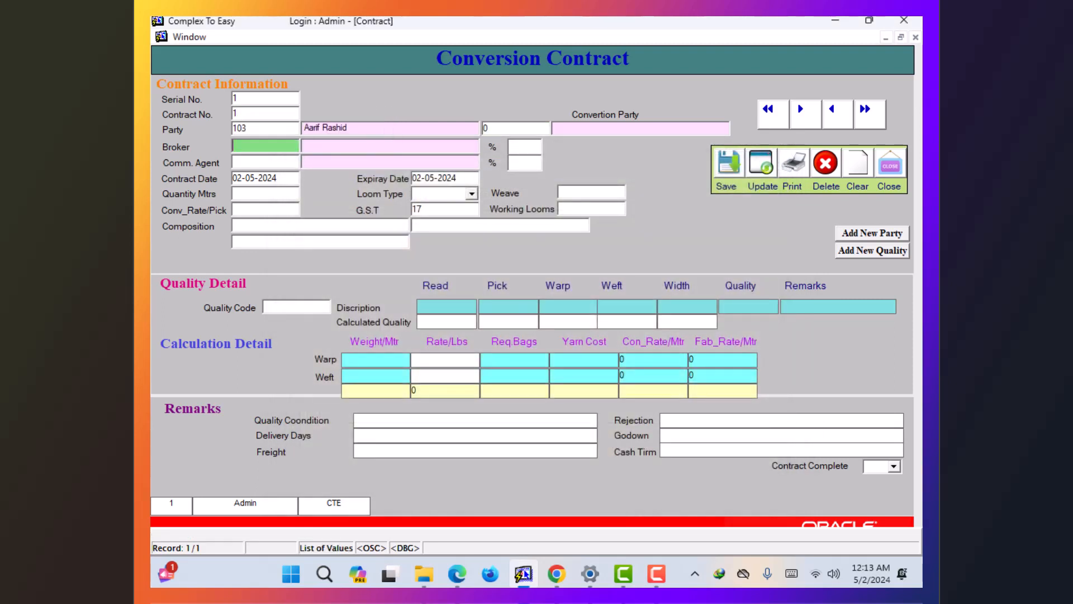
pyautogui.write('0')
pyautogui.press('Tab')
pyautogui.press('Tab')
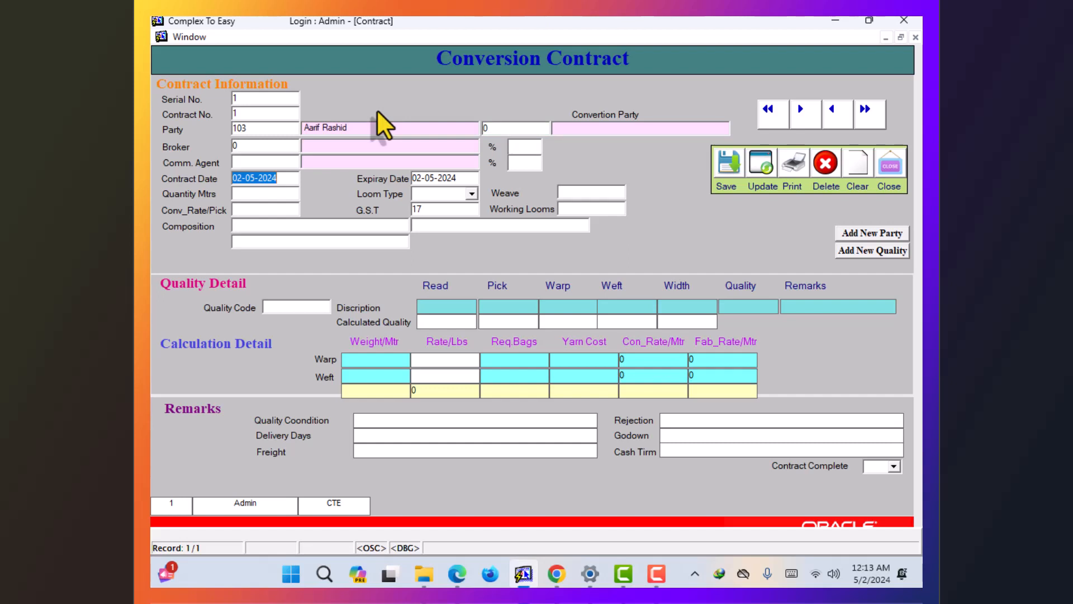
# - Set quantity 100000 metres and conversion rate .46 per pick, then look up quality 1
pyautogui.press('Tab')
pyautogui.press('Tab')
pyautogui.write('10000')
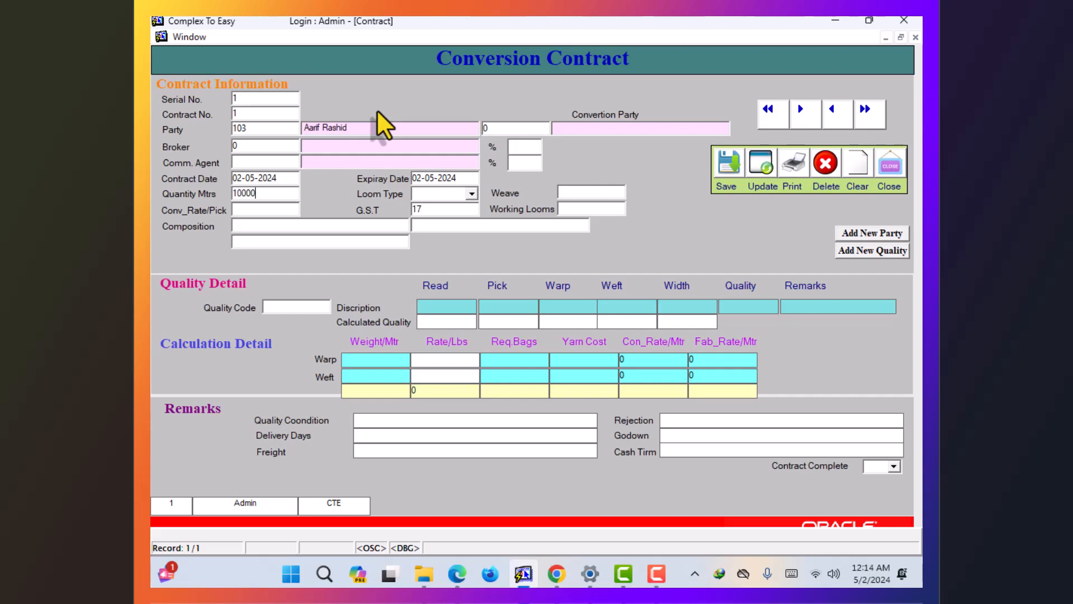
pyautogui.write('0')
pyautogui.press('Tab')
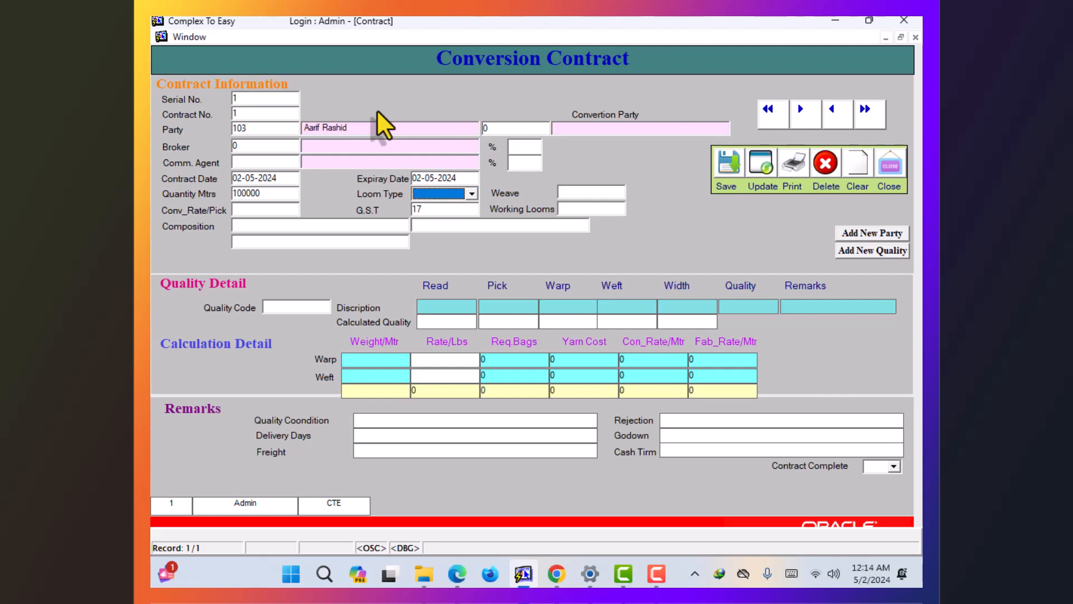
pyautogui.press('Tab')
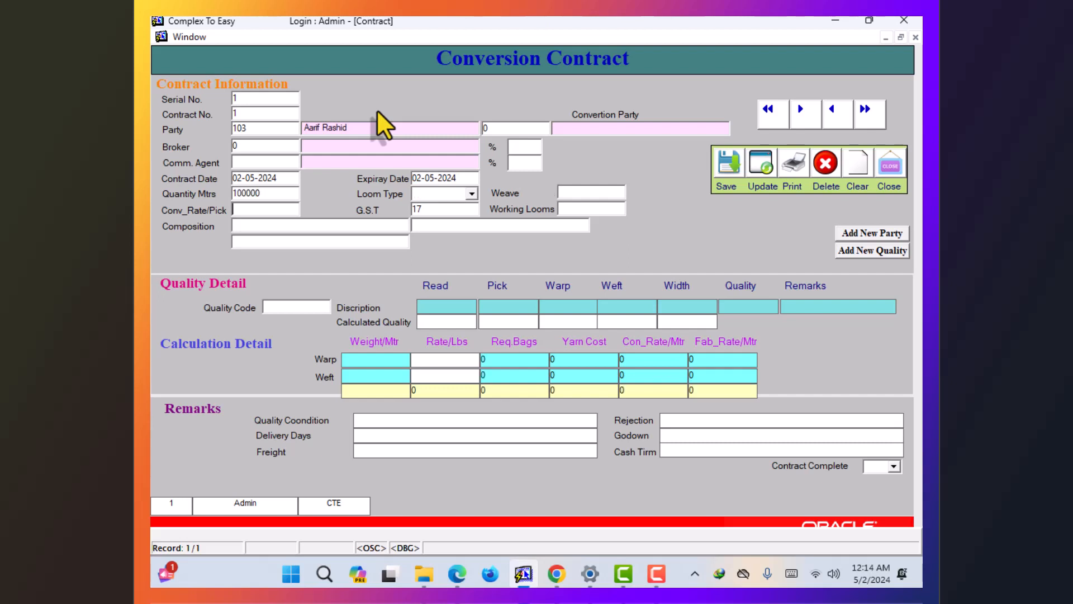
pyautogui.write('.46')
pyautogui.press('Tab')
pyautogui.press('Tab')
pyautogui.press('Tab')
pyautogui.press('Tab')
pyautogui.press('Tab')
pyautogui.press('Tab')
pyautogui.write('1')
pyautogui.press('F9')
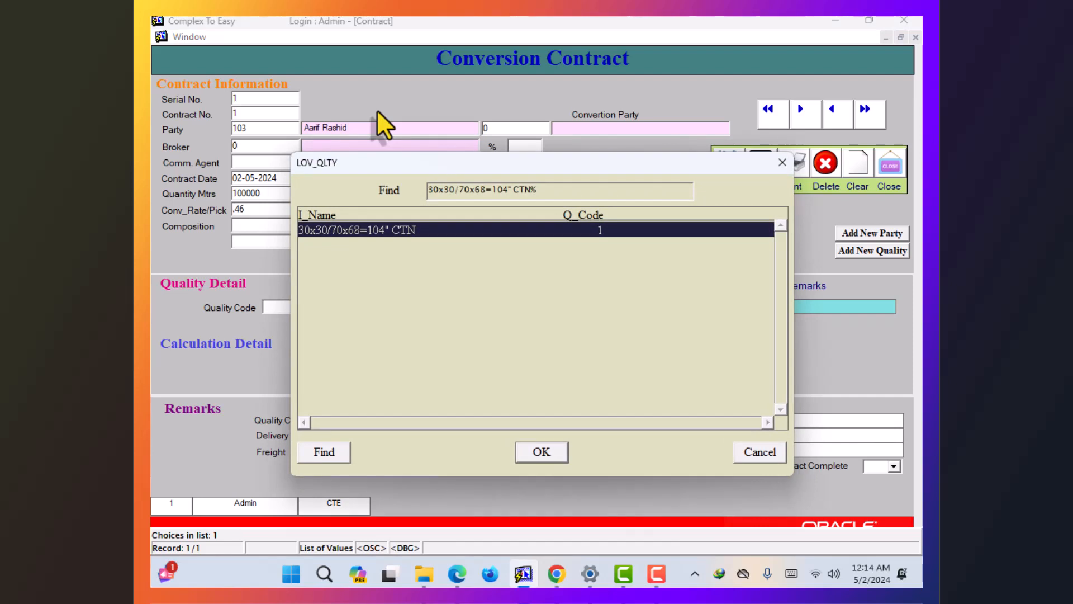
# - Accept quality 30x30/70x68=104" CTN, set calculated read 29, and save contract 1
pyautogui.press('Return')
pyautogui.press('Tab')
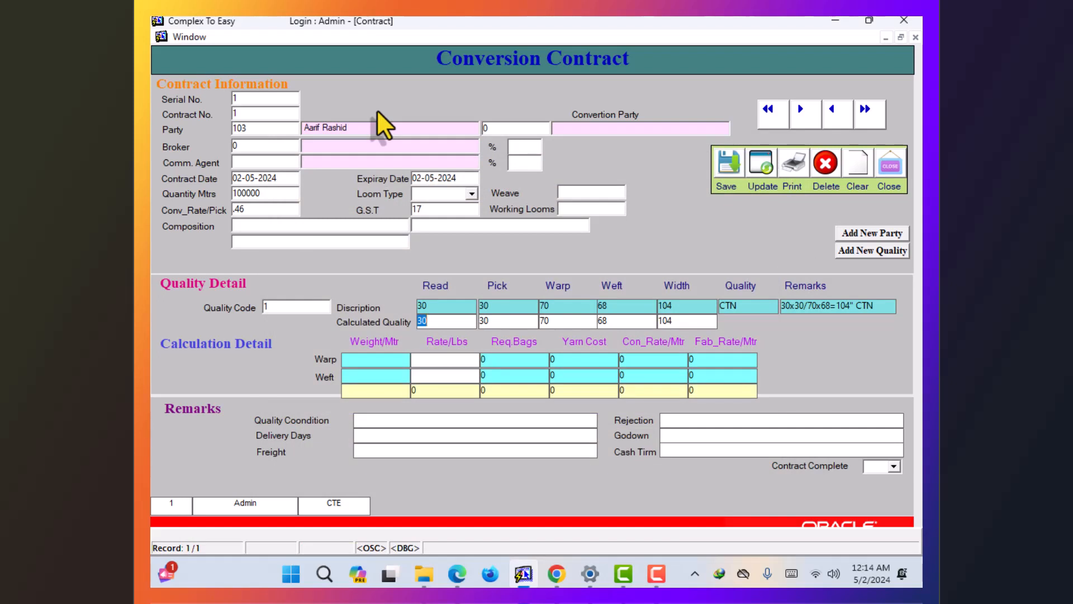
pyautogui.write('29')
pyautogui.press('Tab')
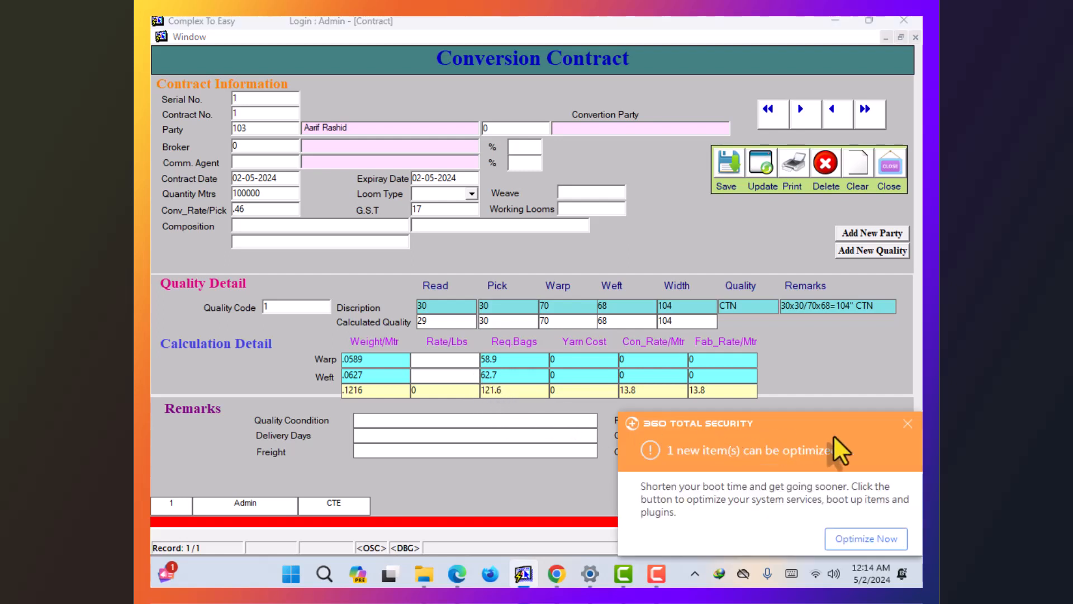
pyautogui.click(912, 423)
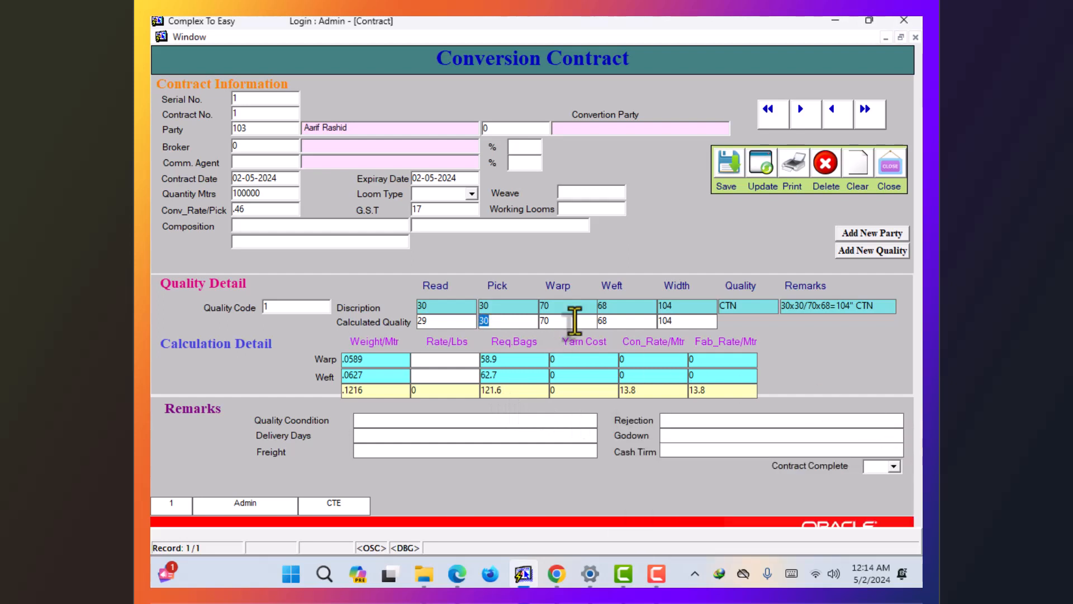
pyautogui.click(731, 166)
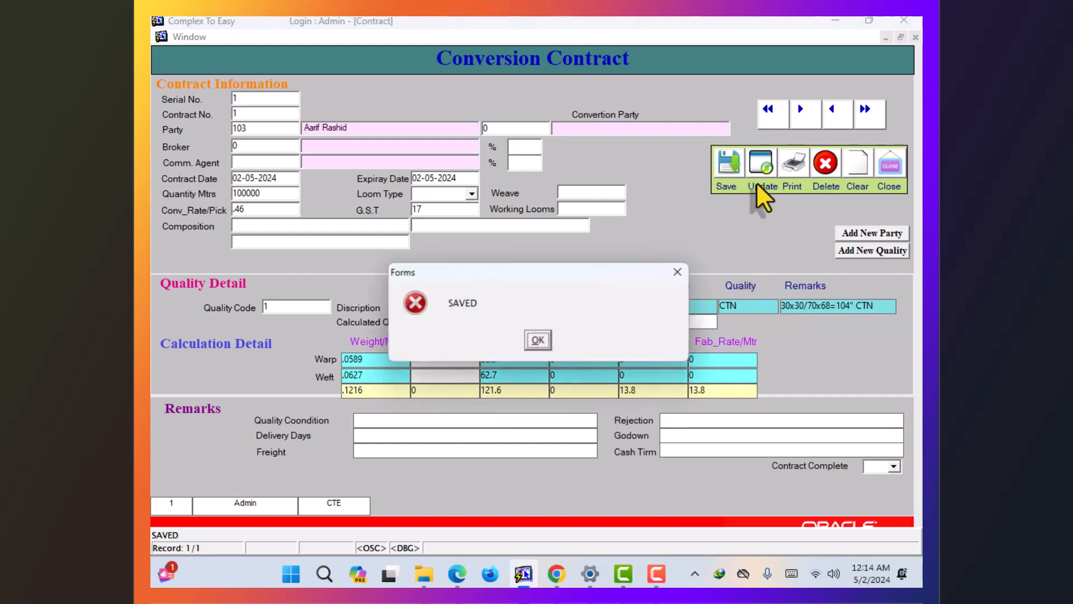
# - Acknowledge the save, close the contract form, and open Yarn Receipt/Purchase
pyautogui.click(539, 341)
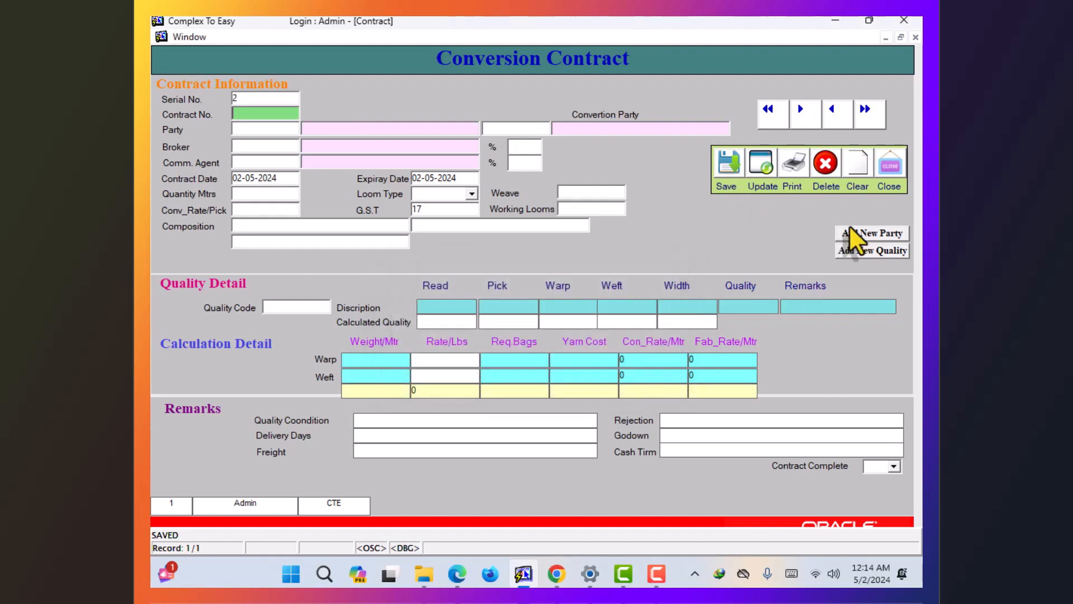
pyautogui.click(895, 170)
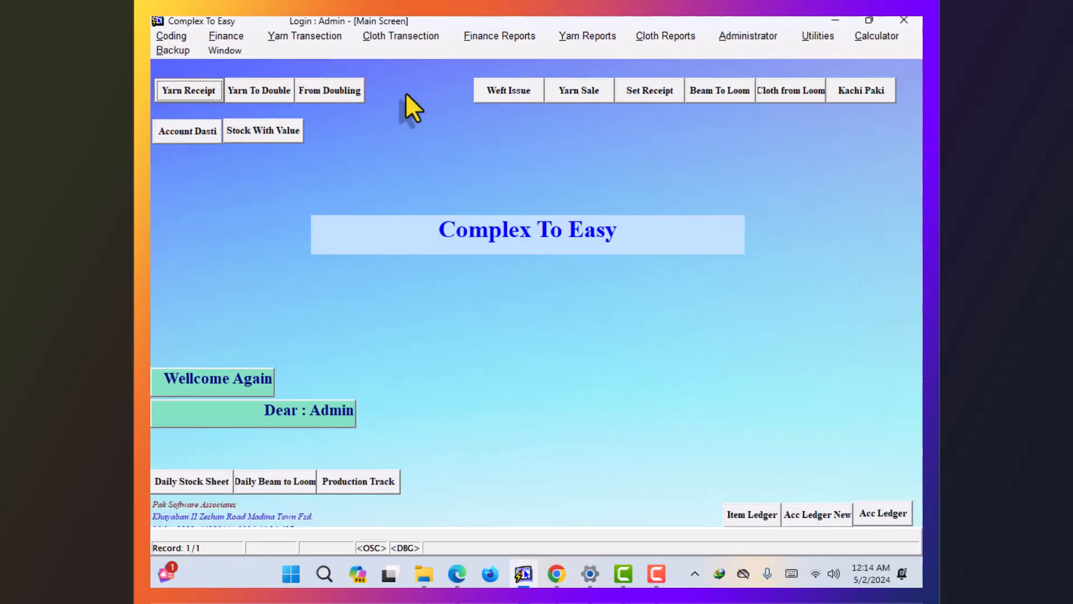
pyautogui.click(319, 35)
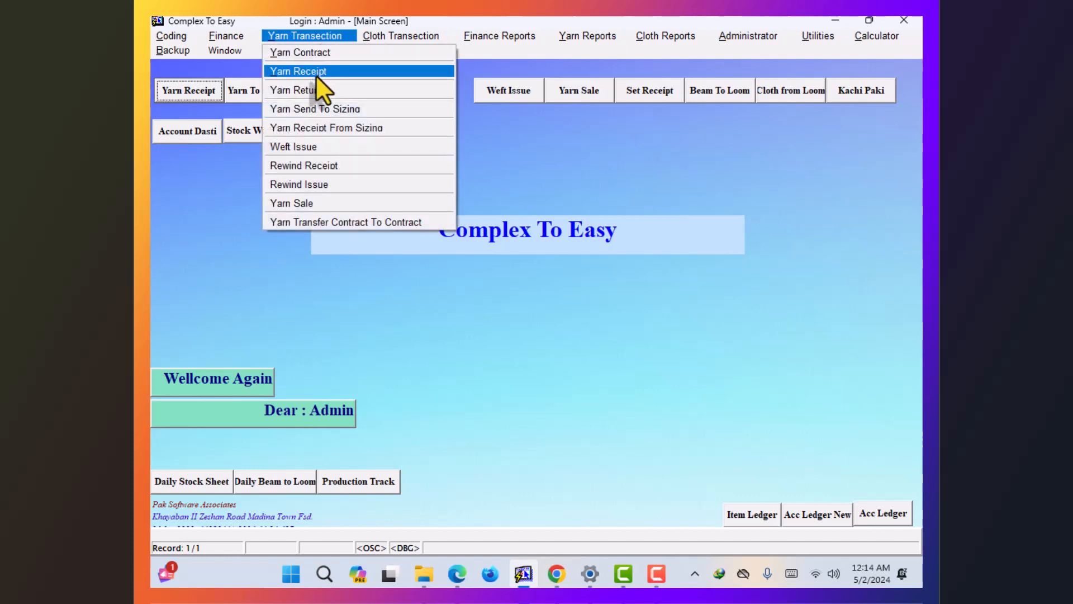
pyautogui.click(158, 94)
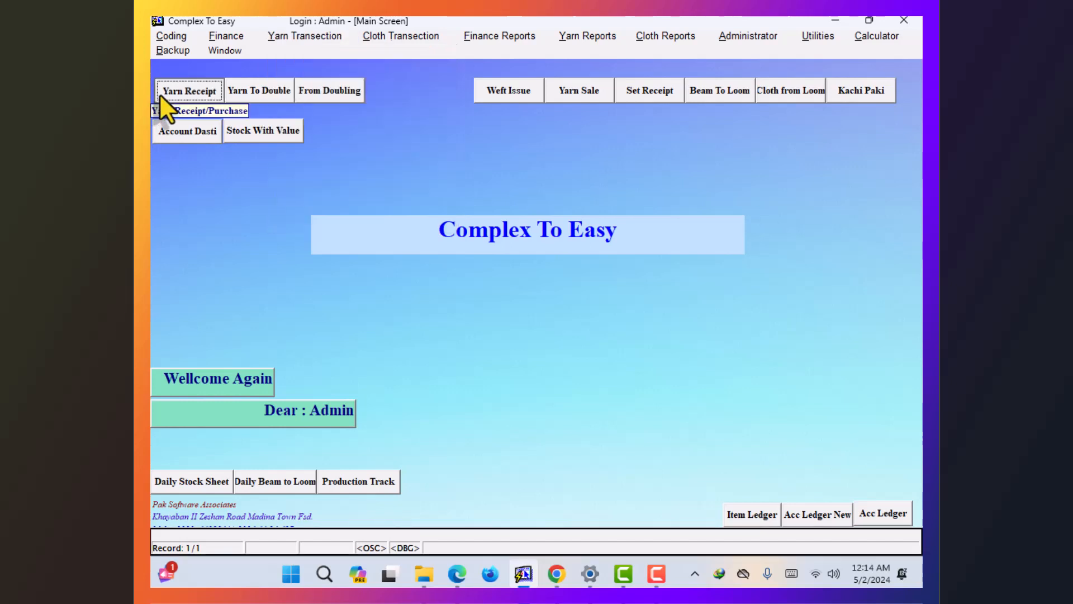
pyautogui.click(160, 95)
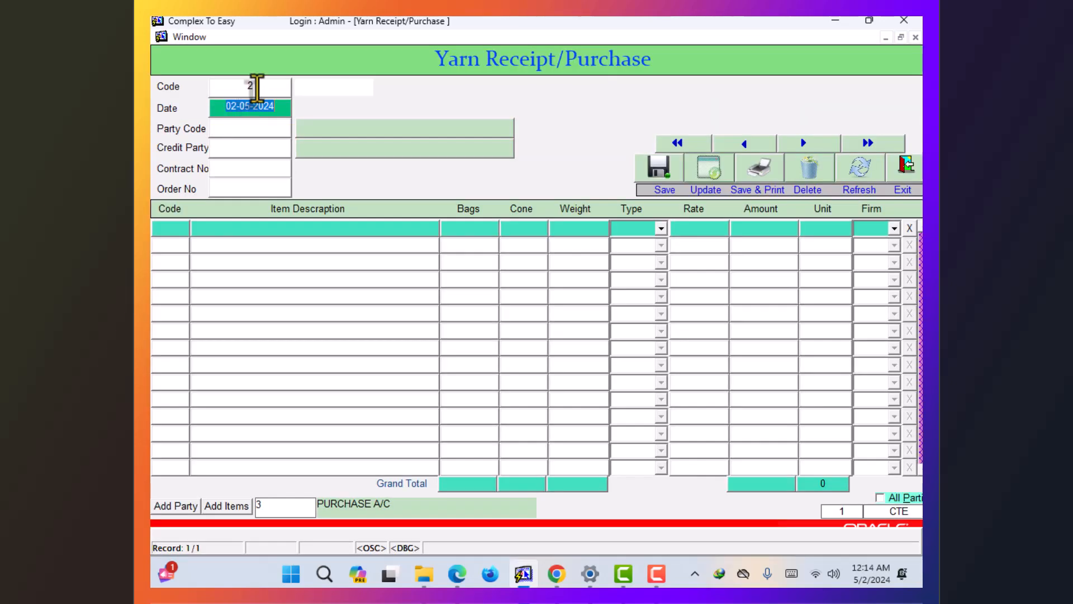
# - Load yarn receipt 1 and delete it
pyautogui.click(256, 86)
pyautogui.write('1')
pyautogui.press('Return')
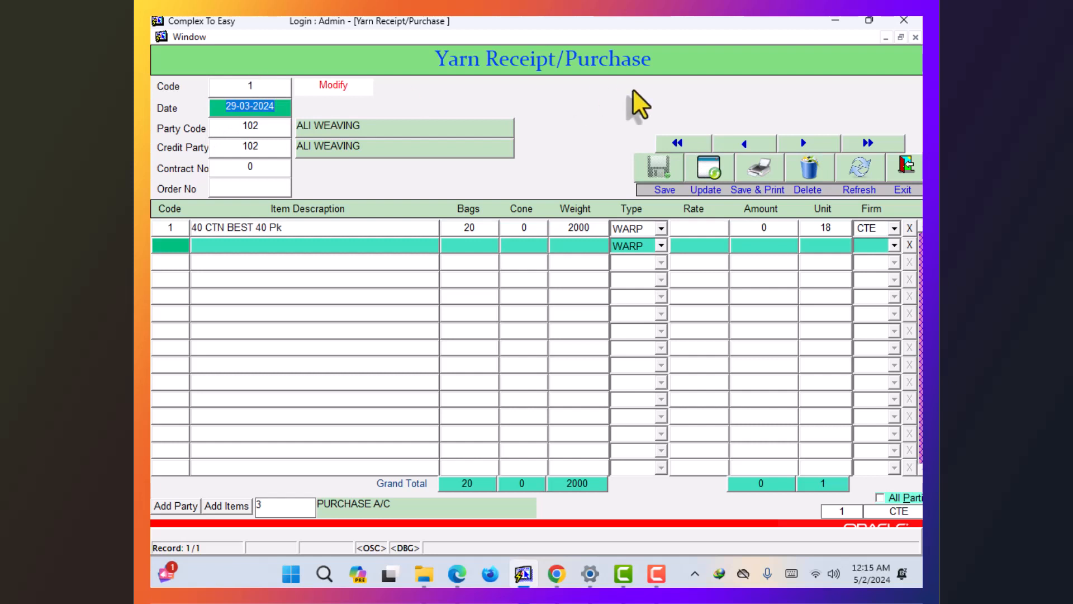
pyautogui.click(812, 182)
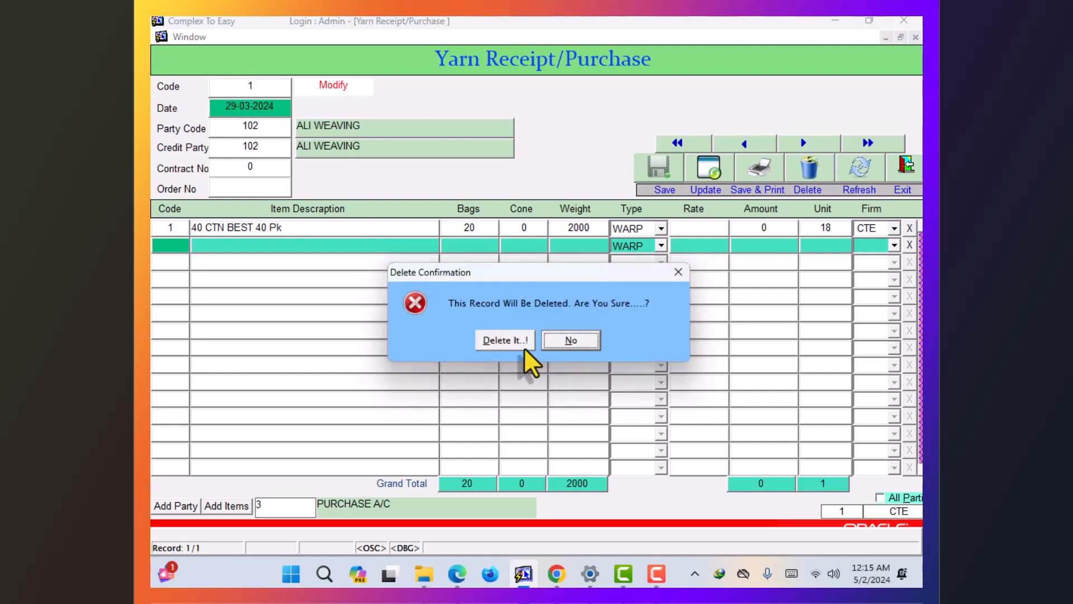
pyautogui.click(503, 340)
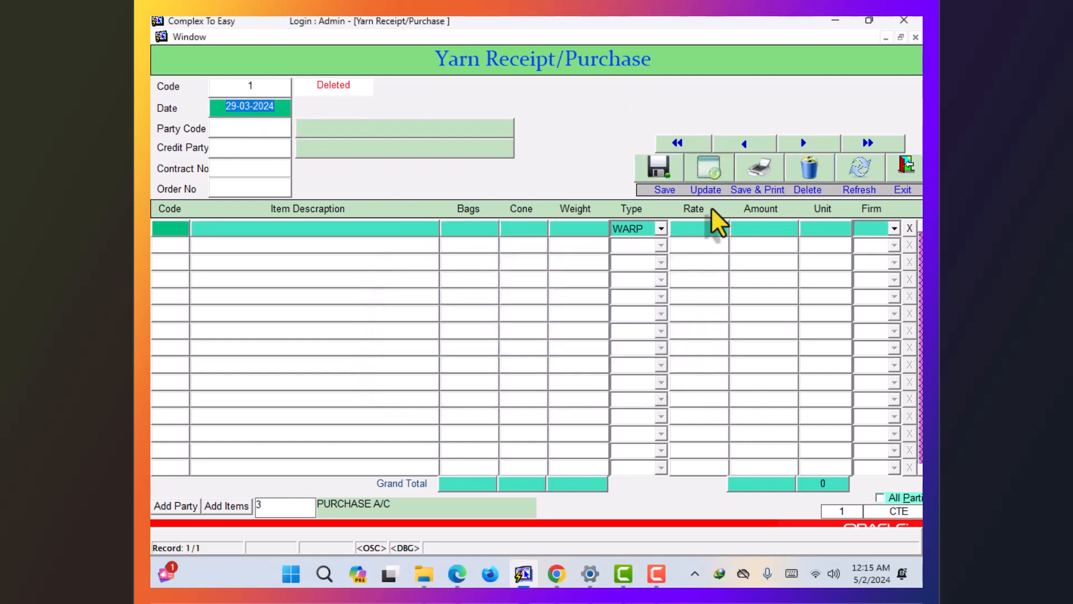
# - Date the new receipt 02-05-2024
pyautogui.press('BackSpace')
pyautogui.write('02')
pyautogui.write('-05-2024')
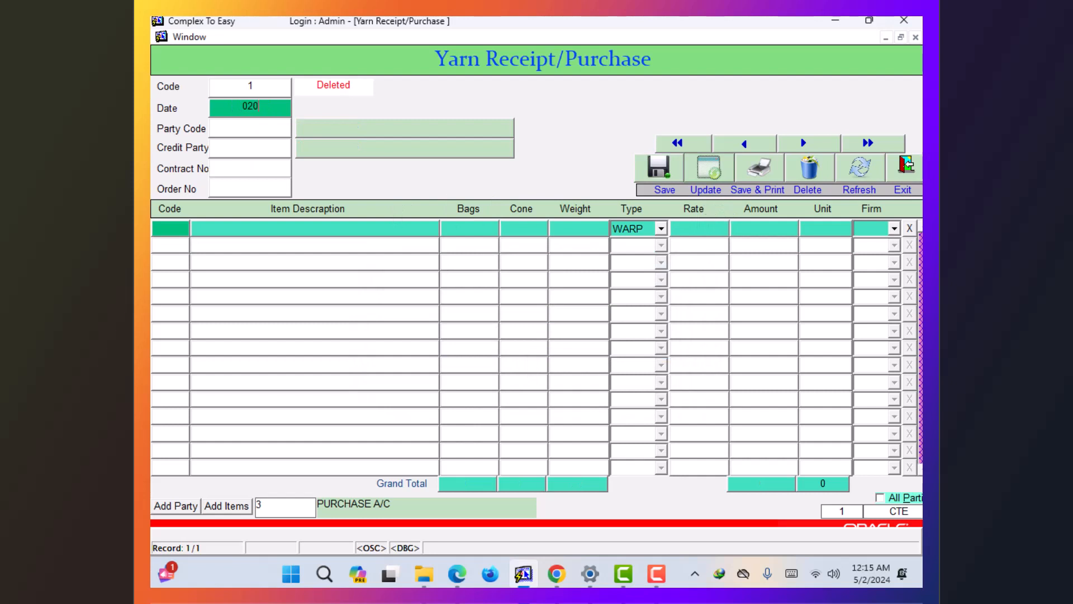
pyautogui.press('Return')
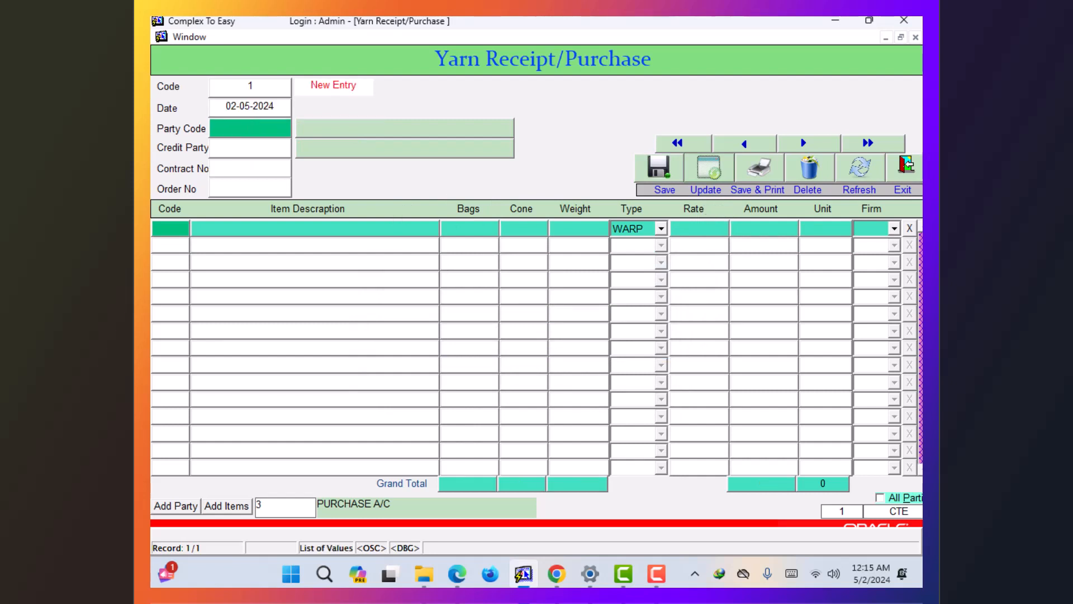
# - Set party and credit party 103 (second listed), contract 1, and bring up the yarn list
pyautogui.press('F9')
pyautogui.press('Down')
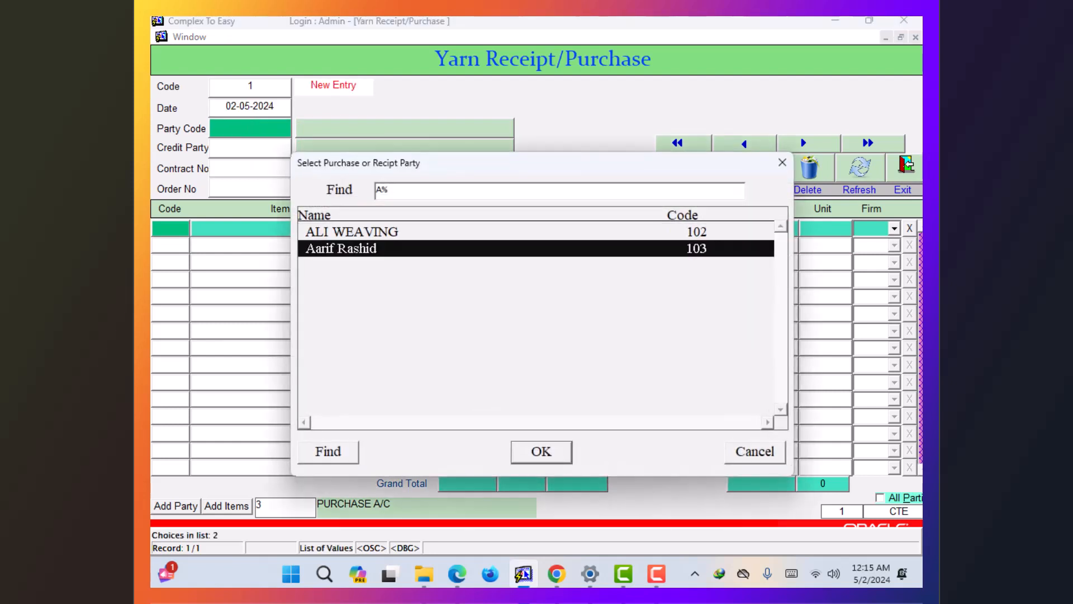
pyautogui.press('Return')
pyautogui.press('Return')
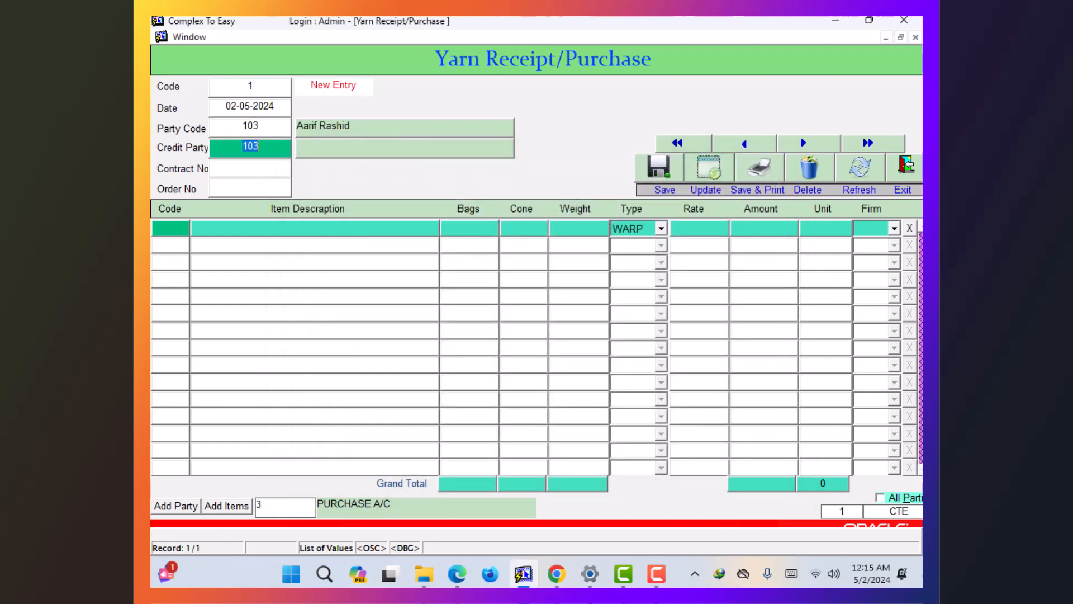
pyautogui.press('Return')
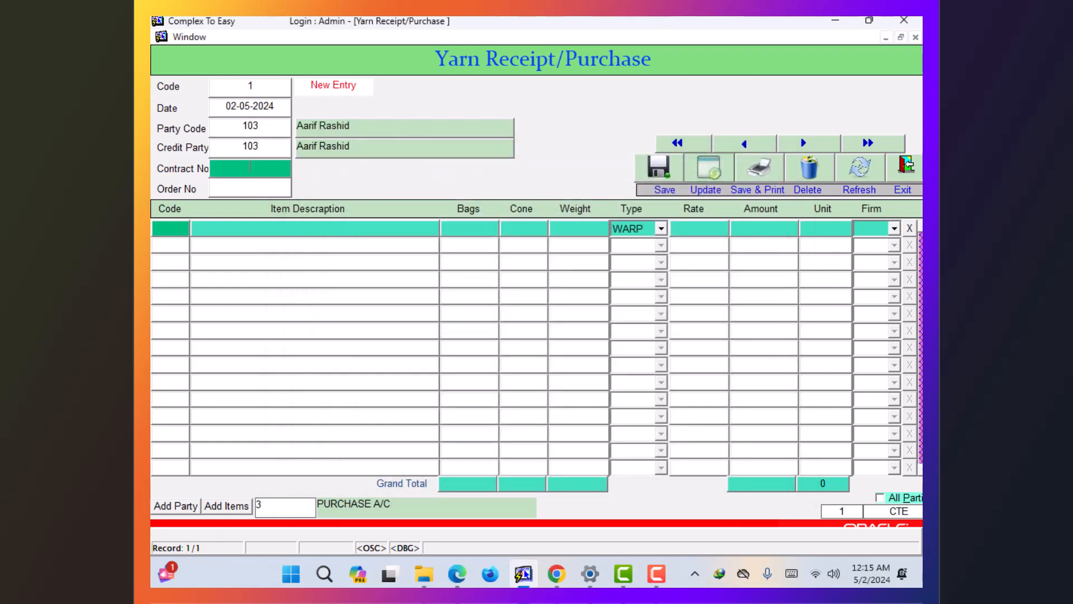
pyautogui.press('F9')
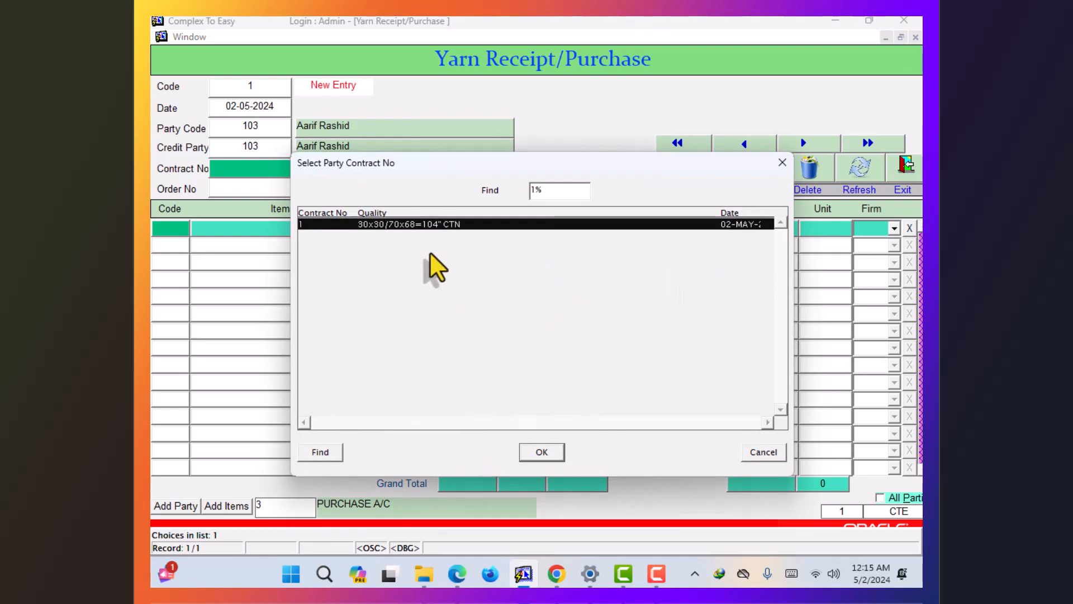
pyautogui.press('Return')
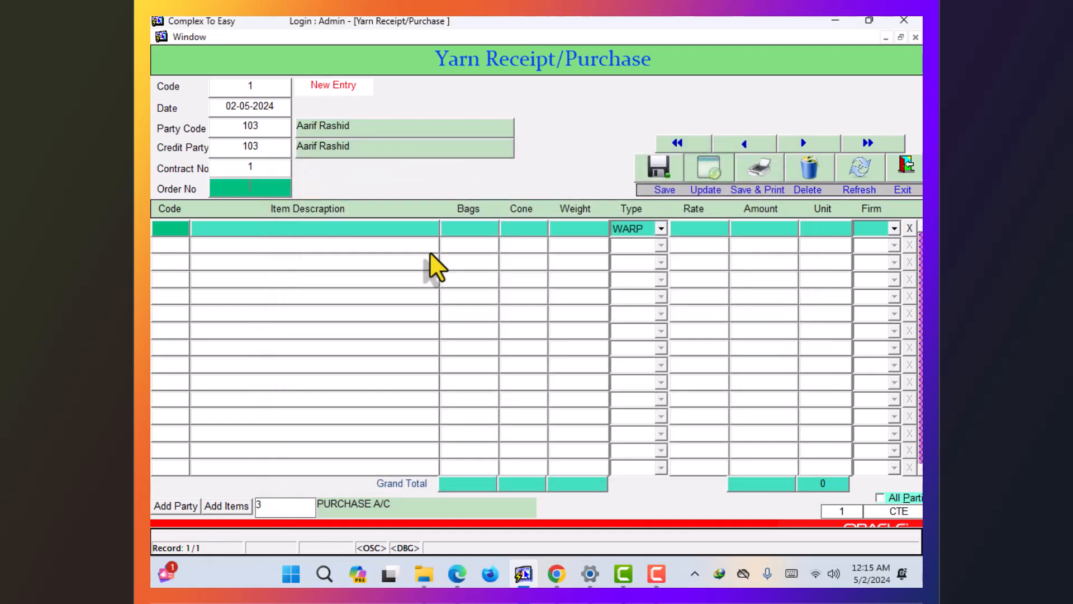
pyautogui.press('Return')
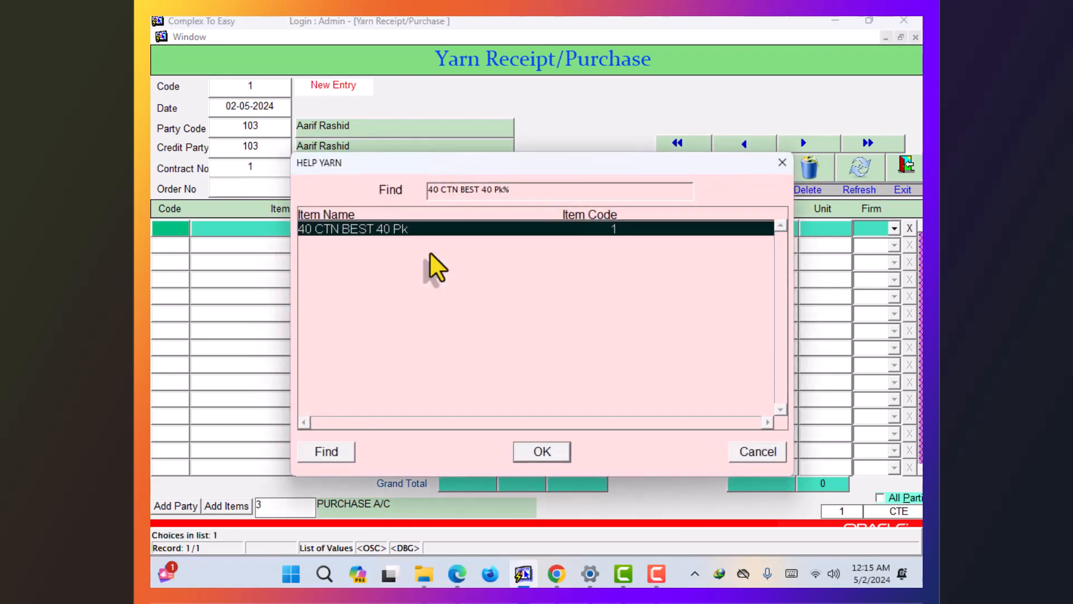
# - Add 40 CTN BEST 40 Pk as a WEFT line of 50 bags, 0 cones, rate 0, and begin a new row
pyautogui.press('Return')
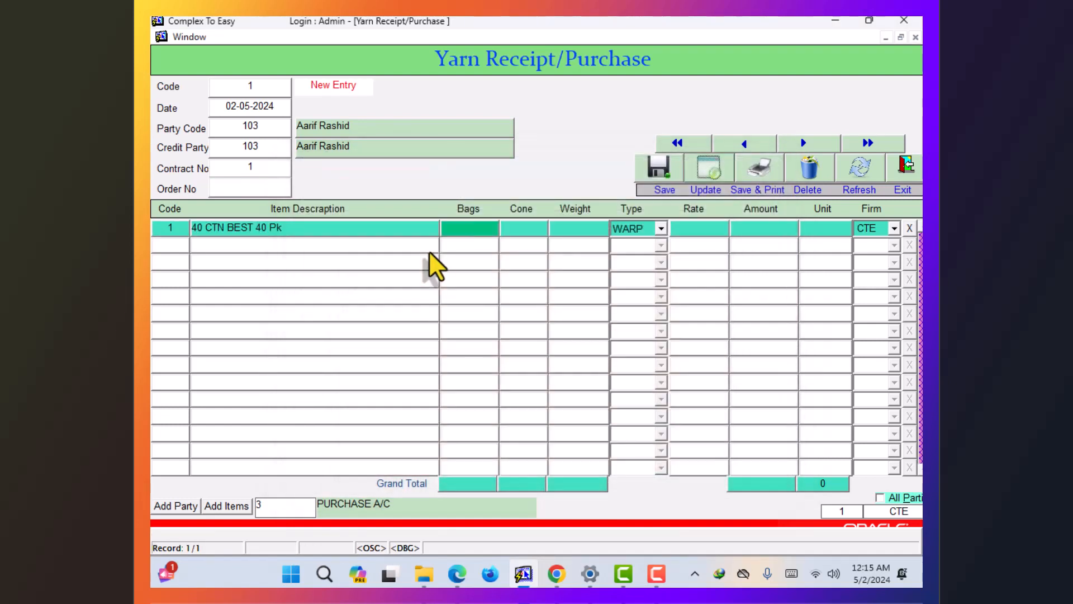
pyautogui.write('50')
pyautogui.press('Return')
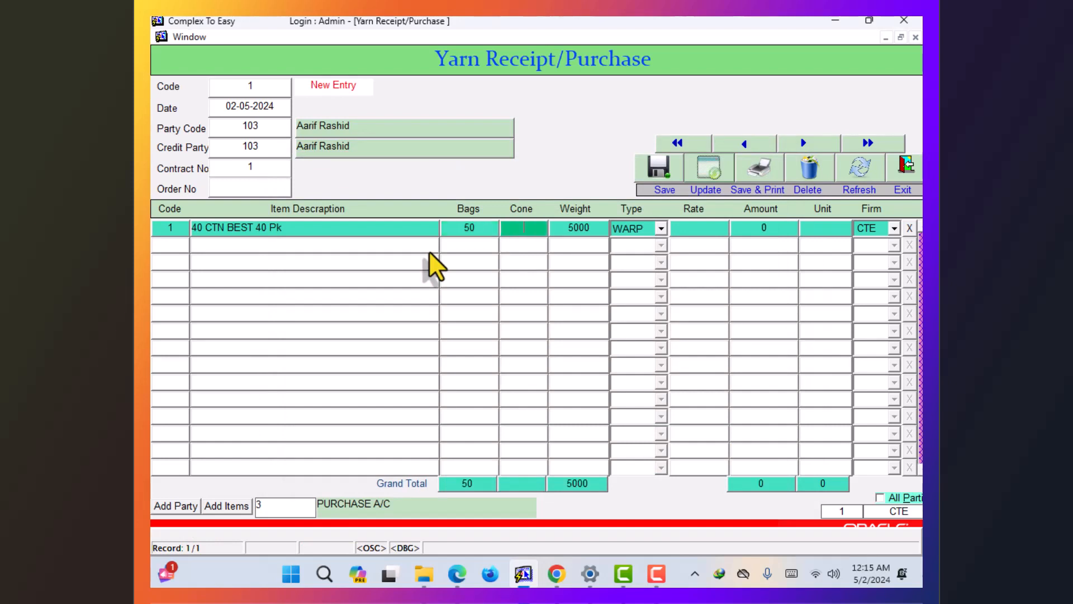
pyautogui.press('Return')
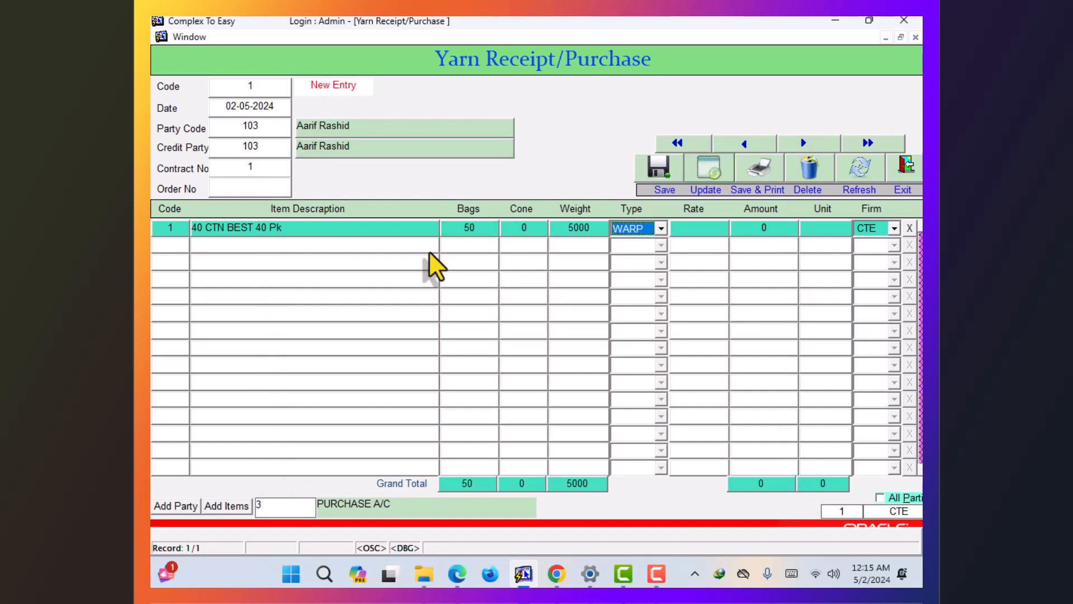
pyautogui.hotkey('alt', 'Down')
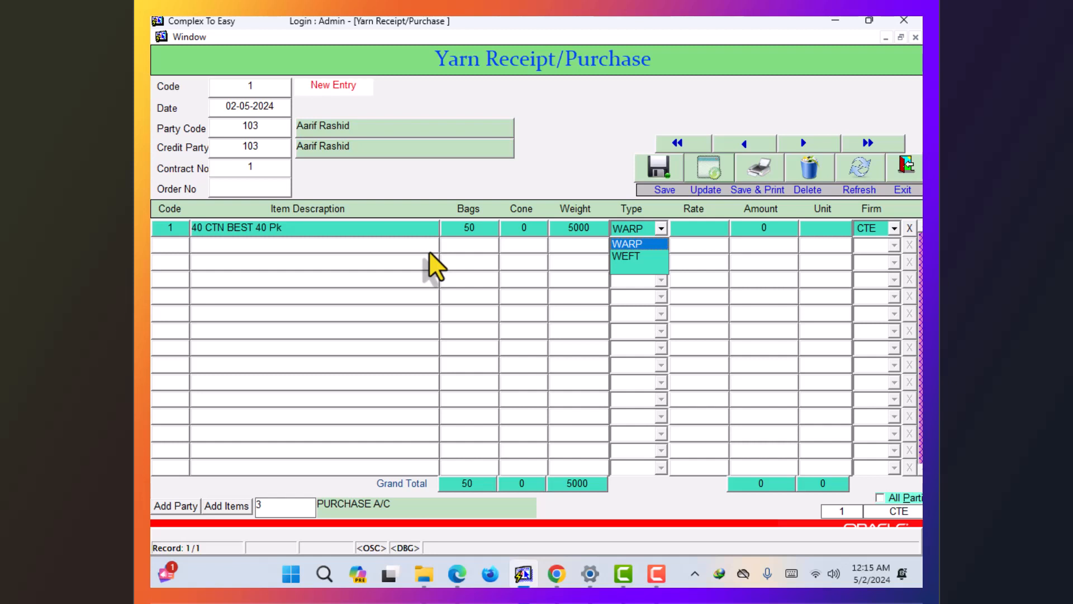
pyautogui.press('Down')
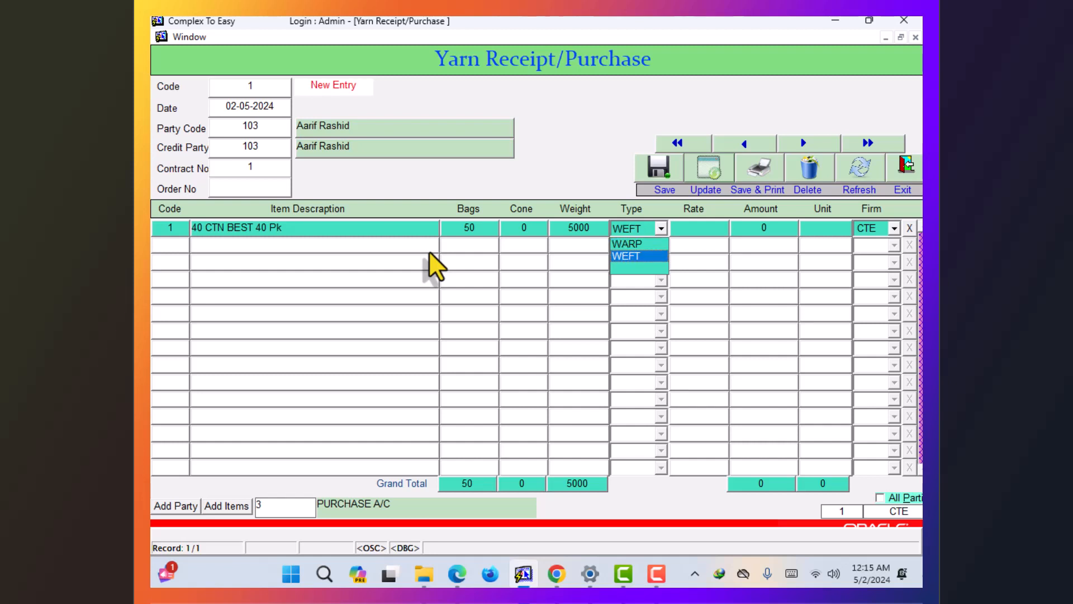
pyautogui.press('Return')
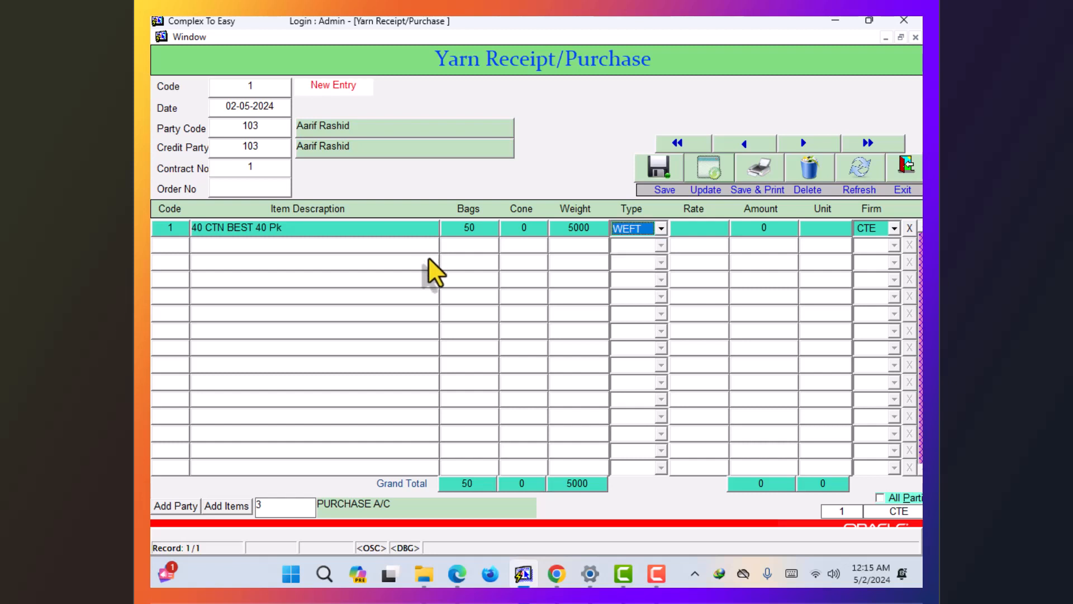
pyautogui.press('Return')
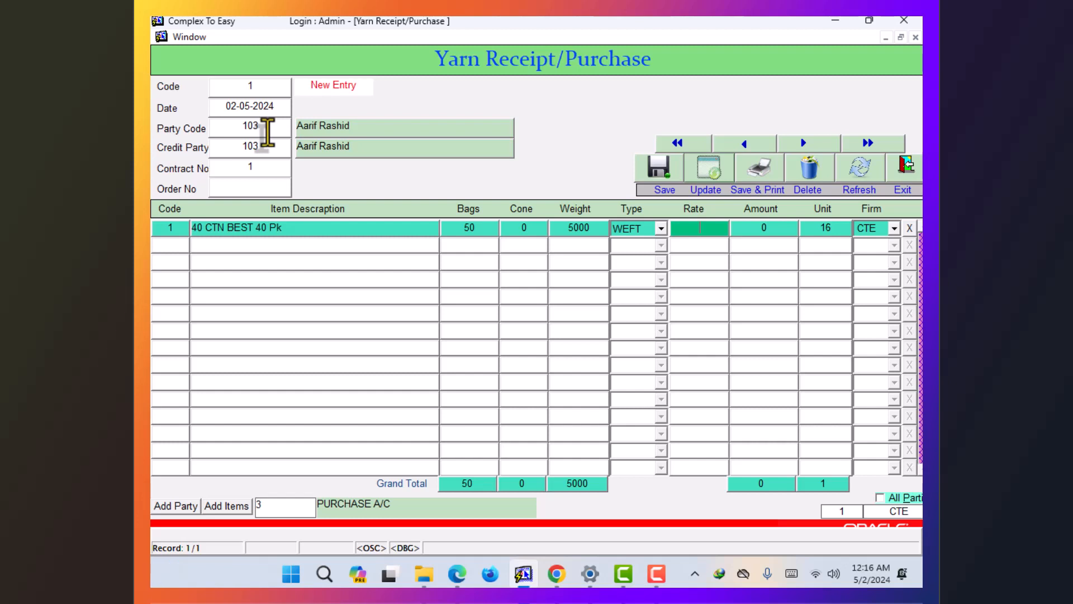
pyautogui.press('Down')
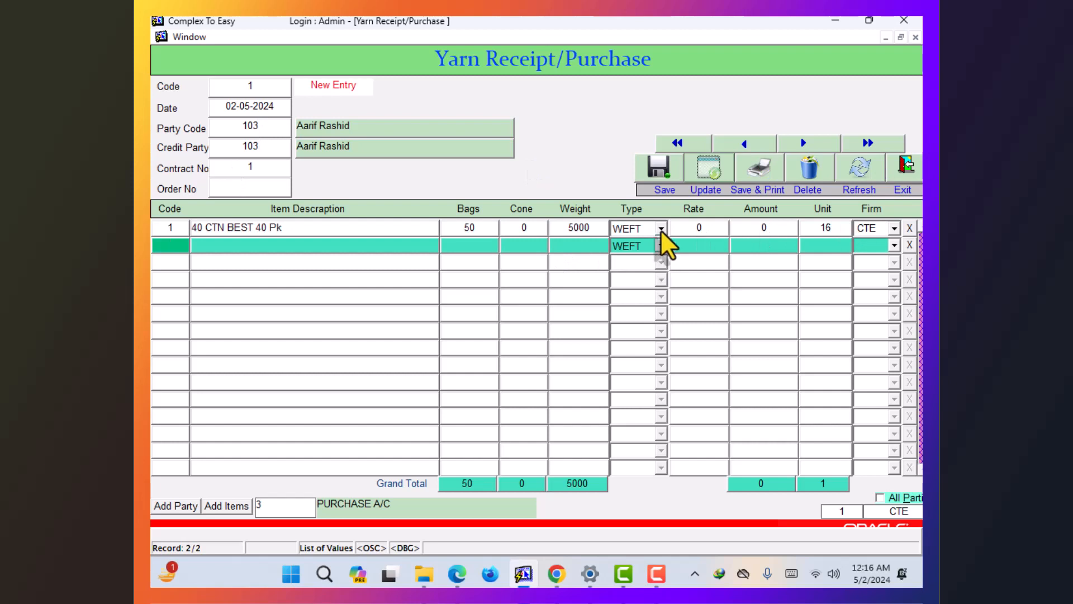
# - Set row 1's unit to FACTORY WEFT STOCK
pyautogui.click(825, 230)
pyautogui.press('BackSpace')
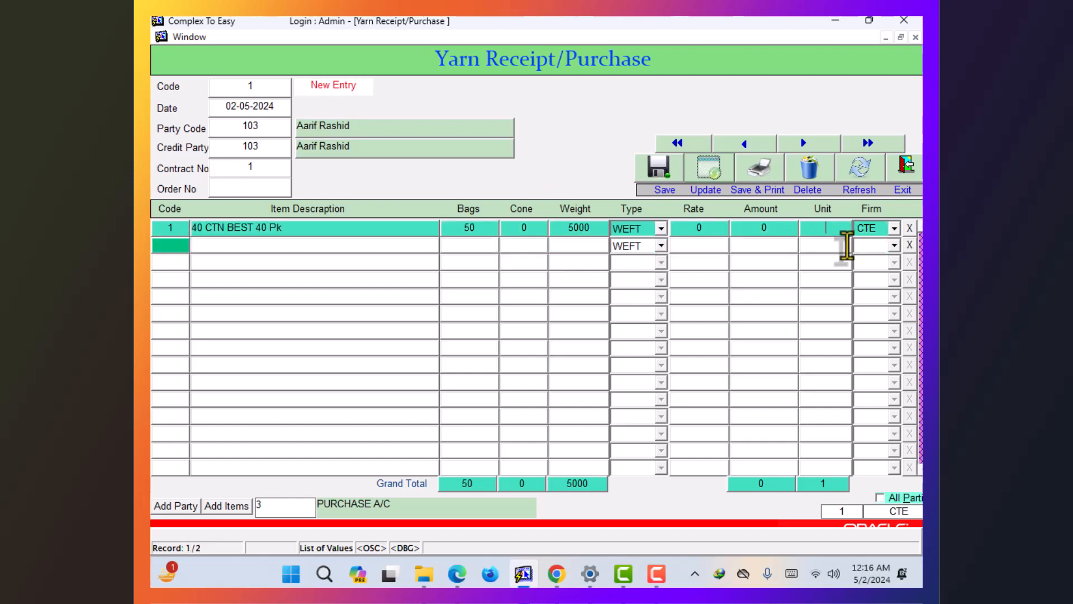
pyautogui.press('Tab')
pyautogui.press('Down')
pyautogui.press('Up')
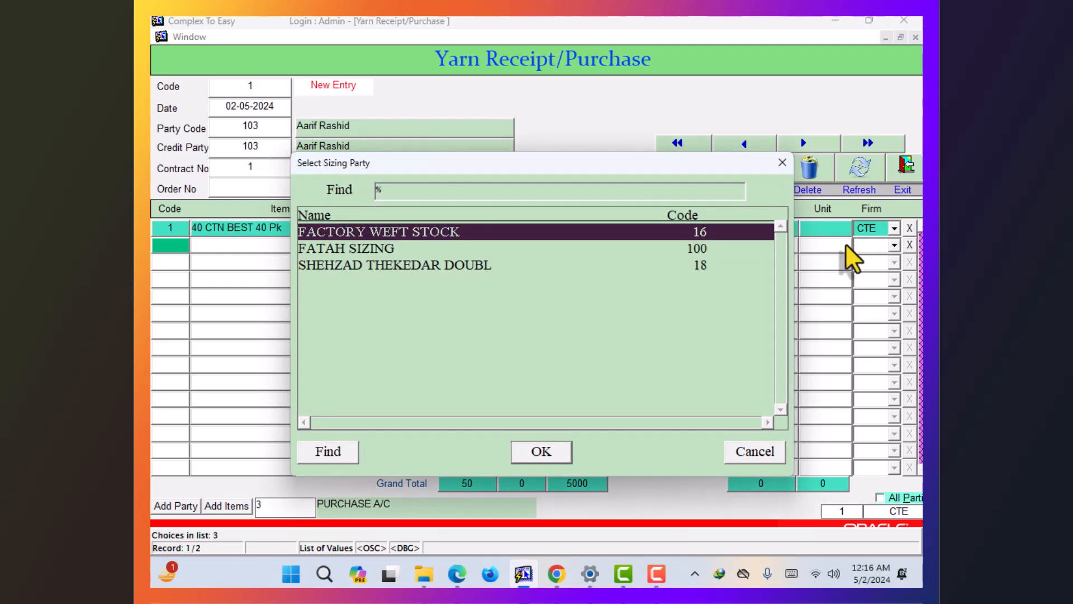
pyautogui.press('Return')
pyautogui.press('Return')
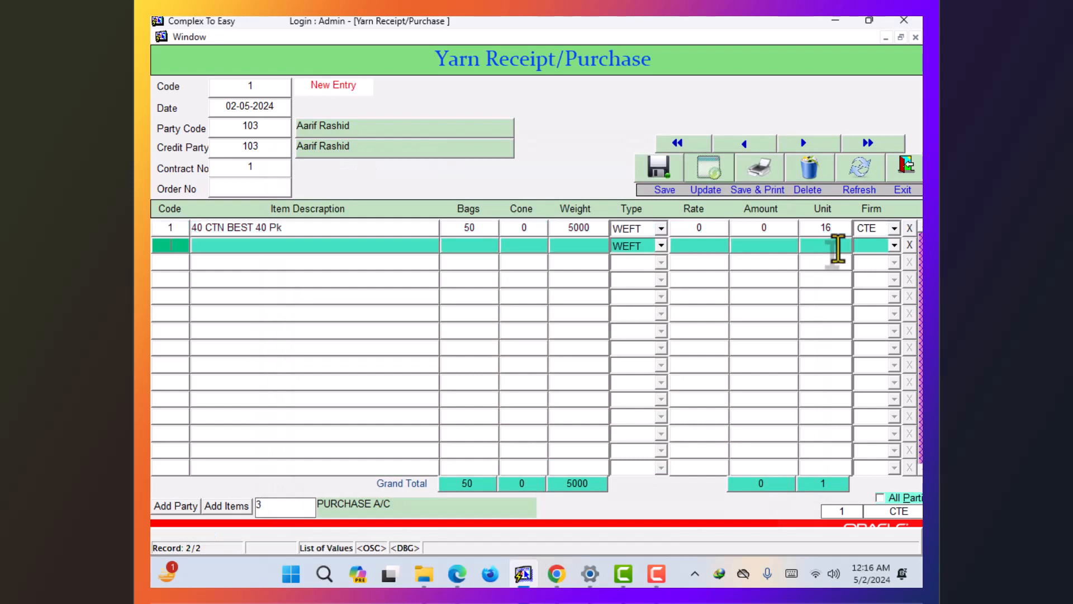
# - Enter row 2 as 40 CTN BEST 40 Pk, 30 bags, WARP, unit FATAH SIZING
pyautogui.press('F9')
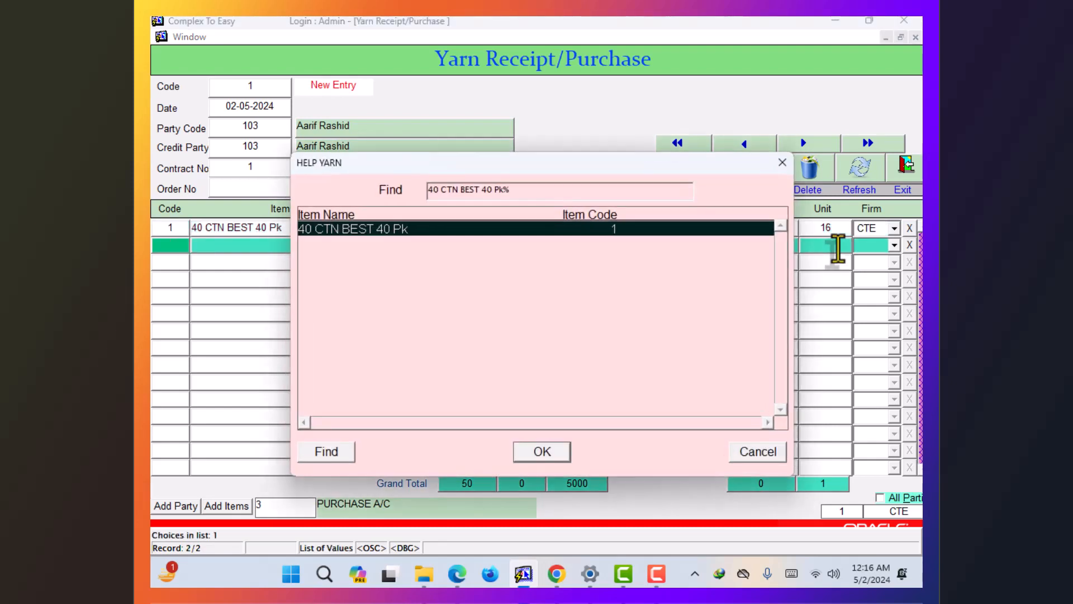
pyautogui.press('Return')
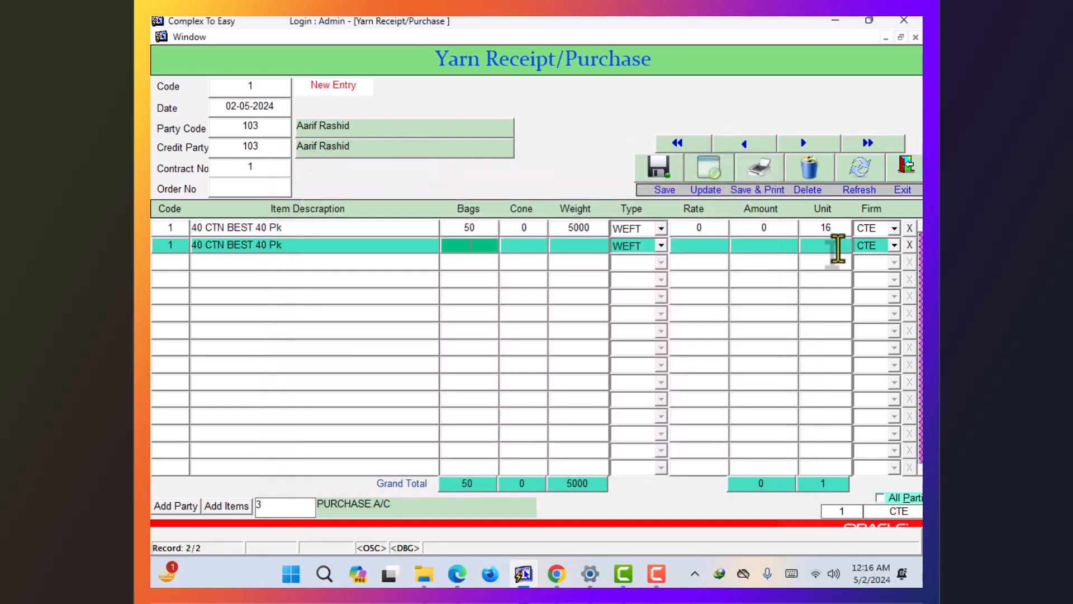
pyautogui.write('30')
pyautogui.press('Return')
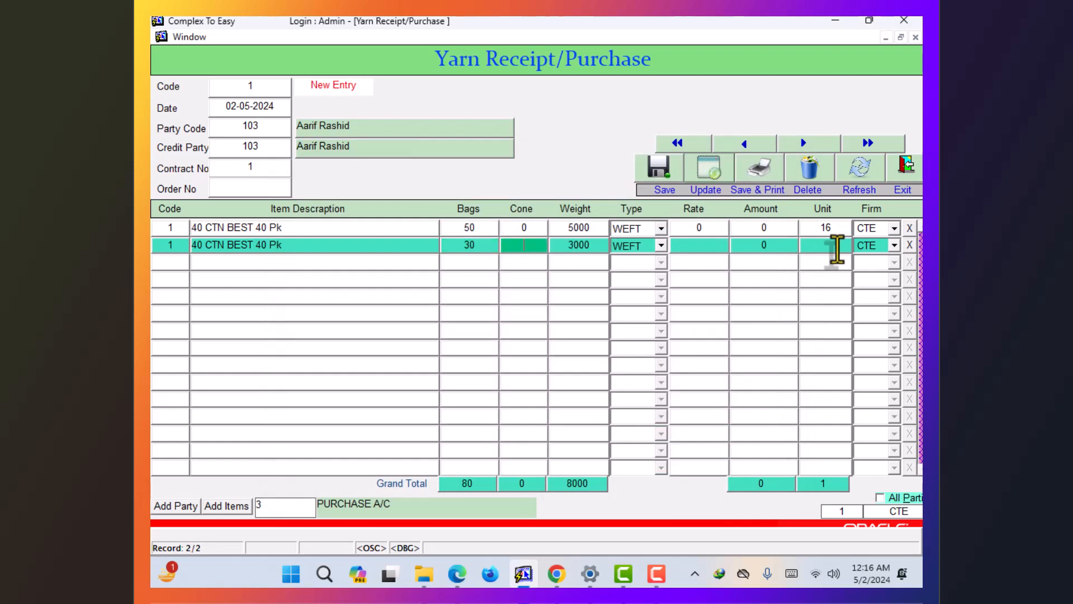
pyautogui.press('Return')
pyautogui.hotkey('alt', 'Down')
pyautogui.press('Up')
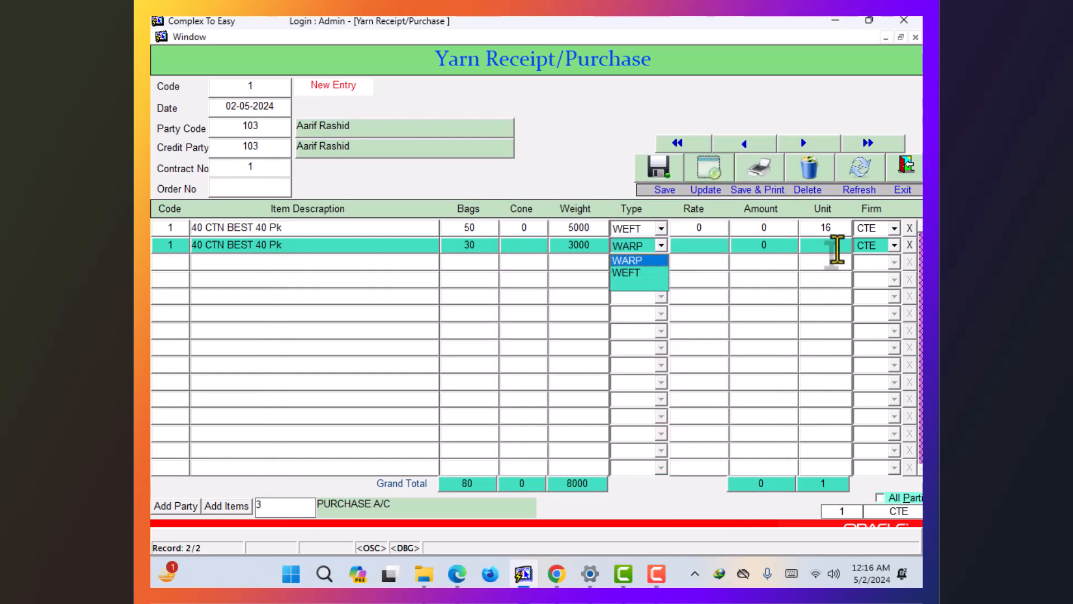
pyautogui.press('Return')
pyautogui.press('Return')
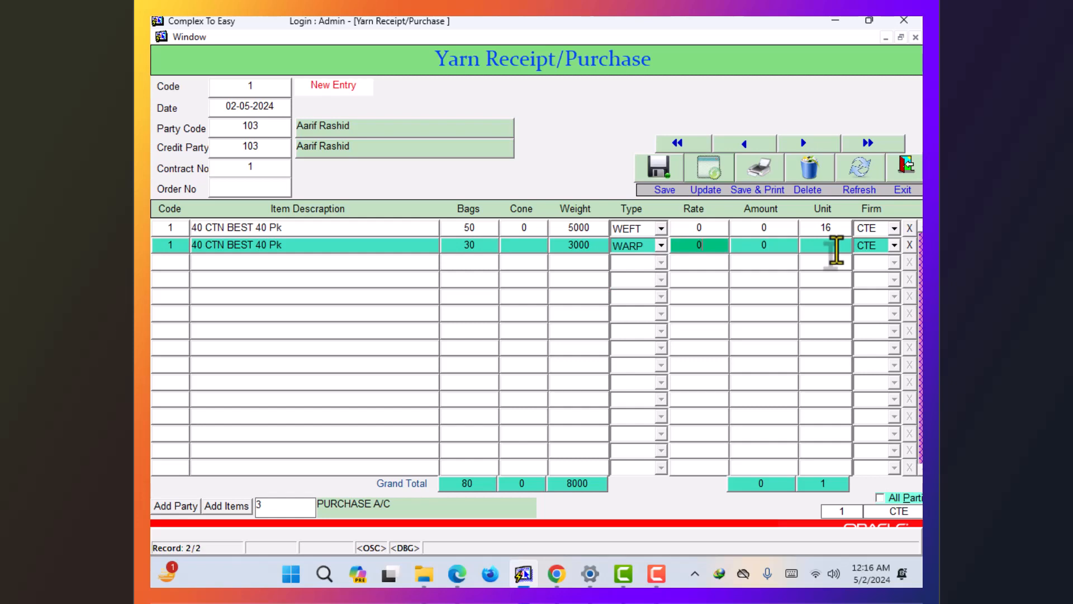
pyautogui.press('Return')
pyautogui.press('Down')
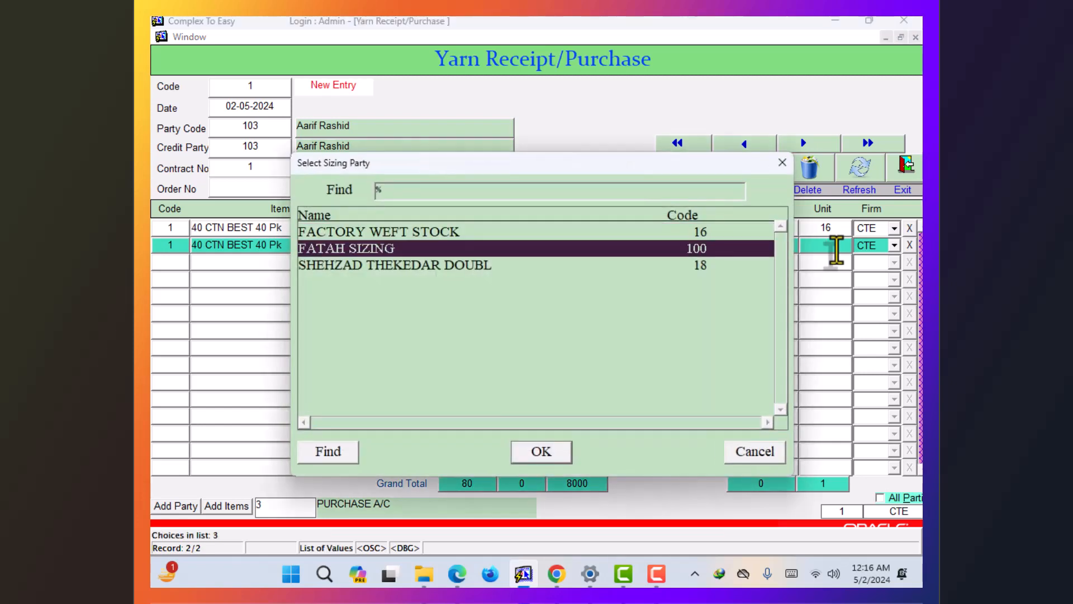
pyautogui.press('Return')
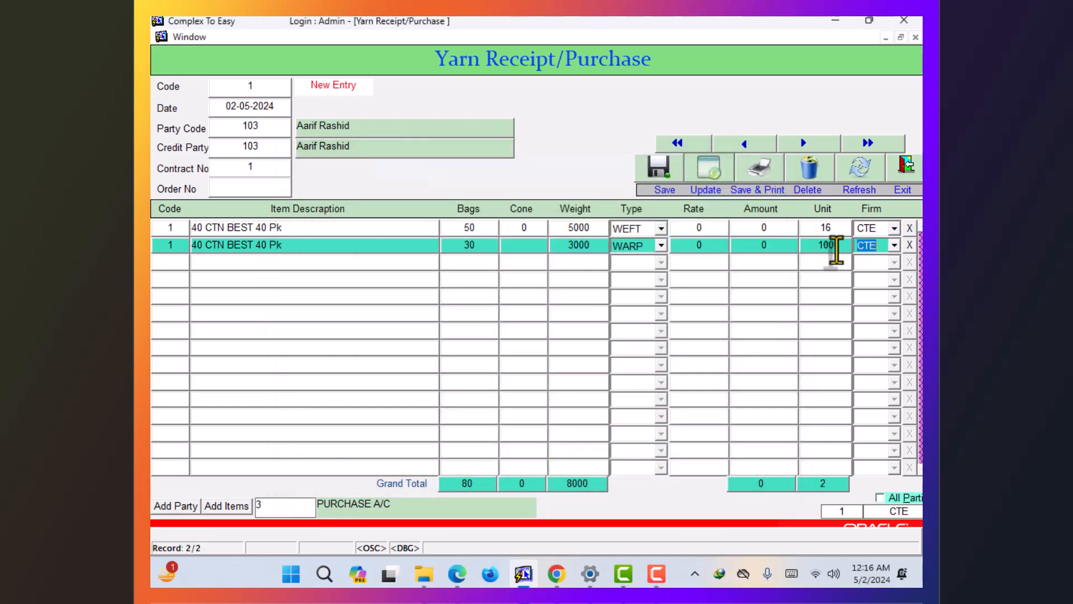
pyautogui.press('Return')
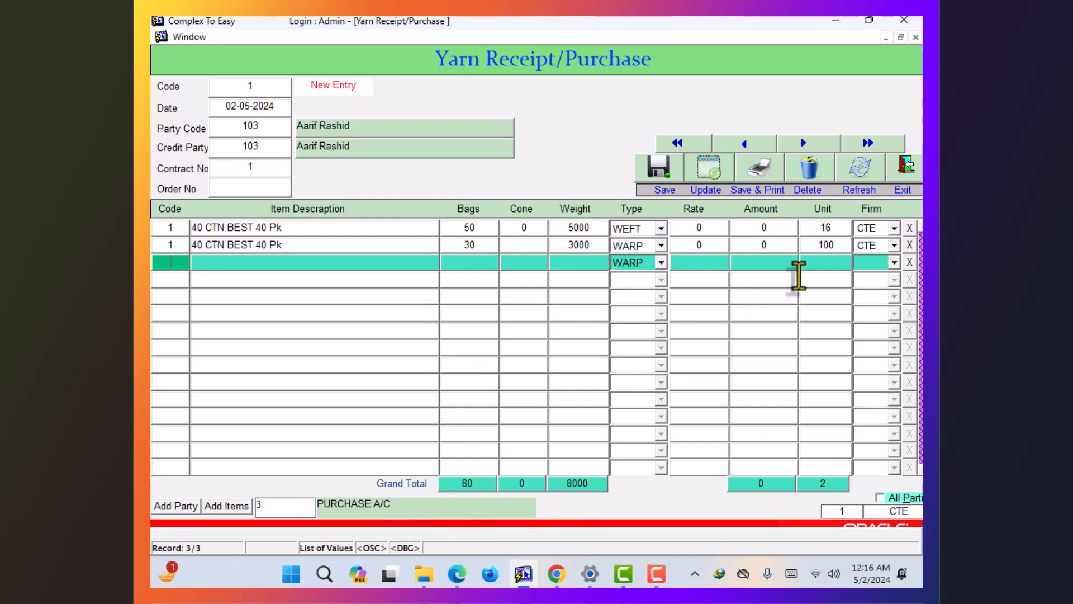
# - Save the yarn receipt, reload entry 1, update it, and exit to the main screen
pyautogui.click(654, 167)
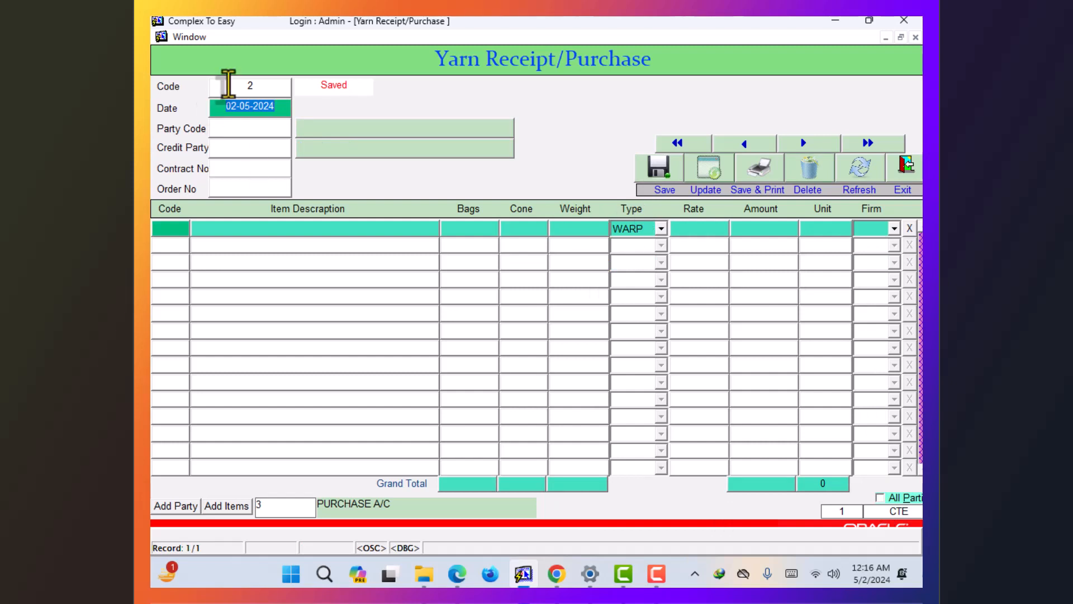
pyautogui.click(234, 85)
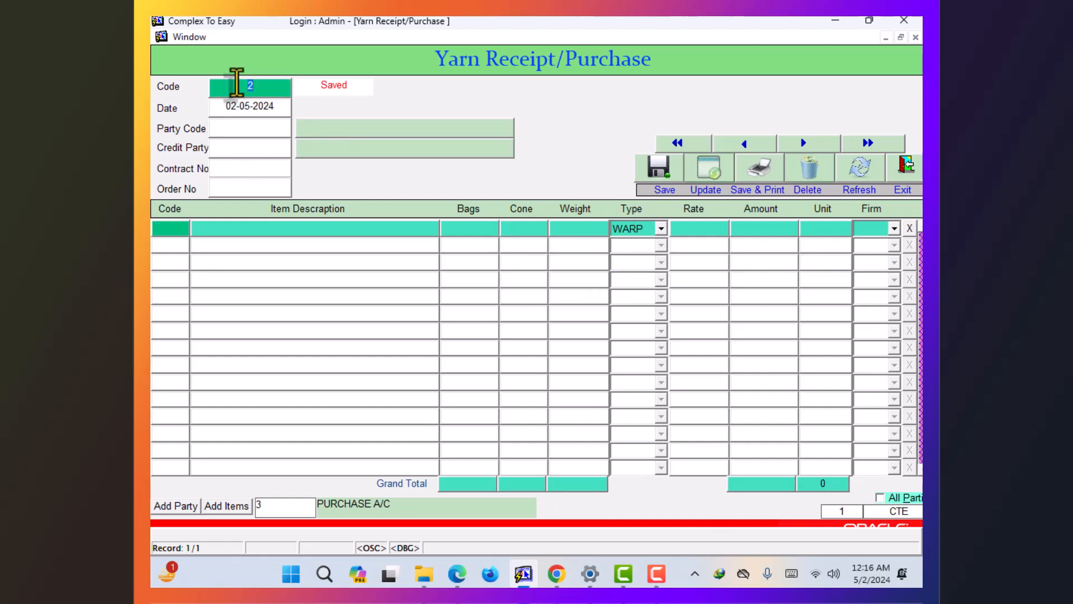
pyautogui.write('1')
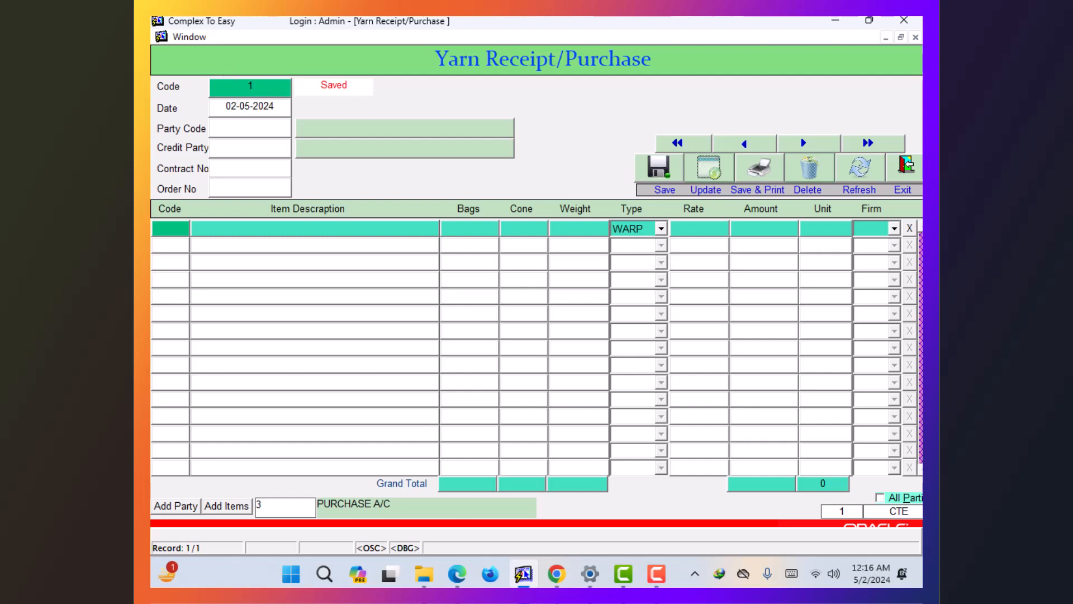
pyautogui.press('Return')
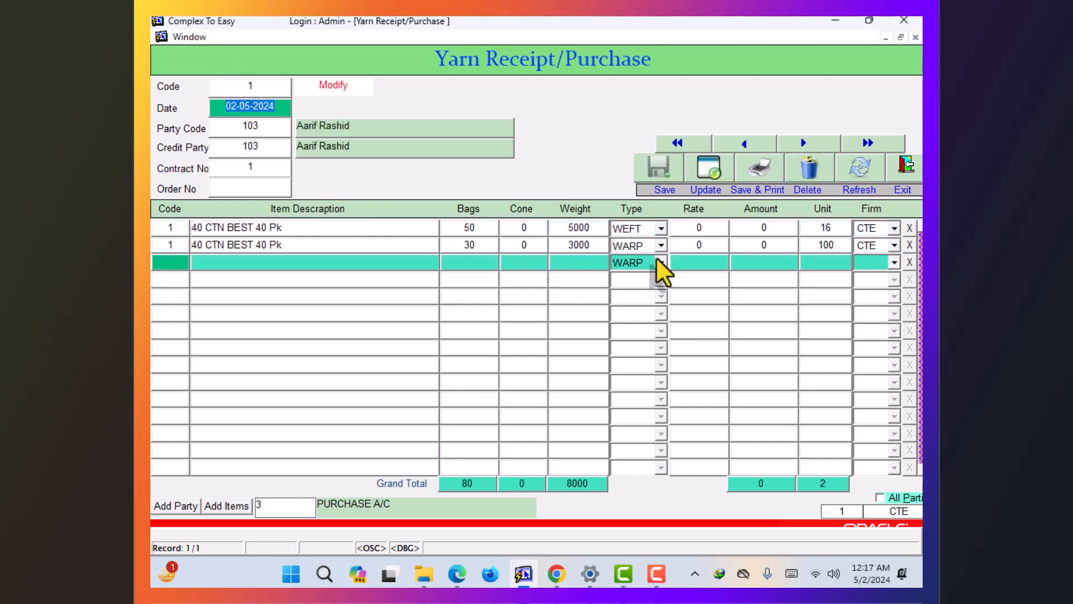
pyautogui.click(708, 178)
pyautogui.click(890, 178)
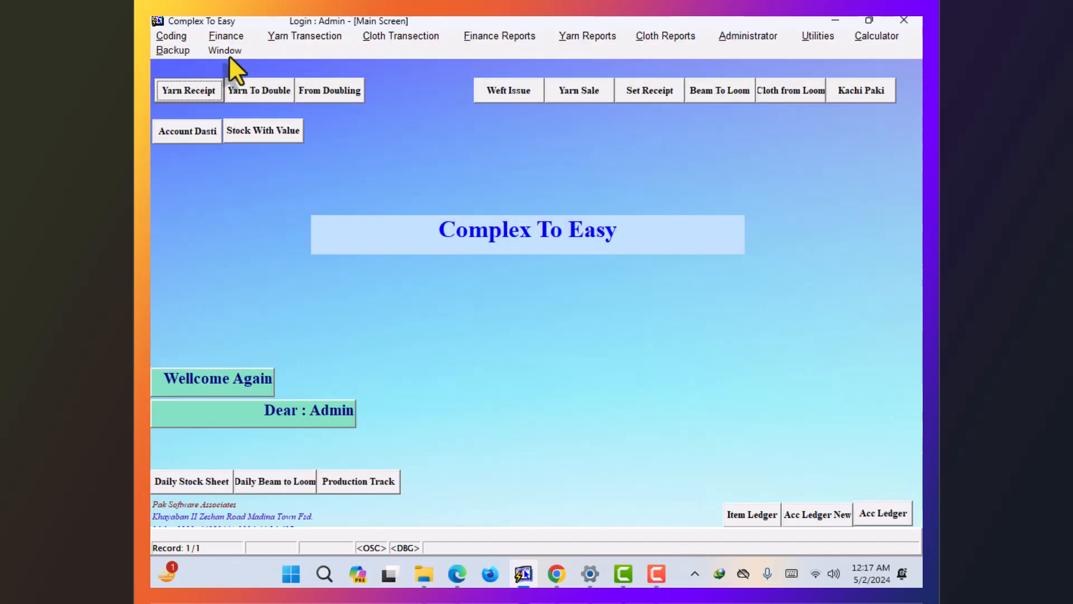
# - Open Yarn Send To Doubling with party and credit party 103, contract 1, order 0
pyautogui.click(289, 35)
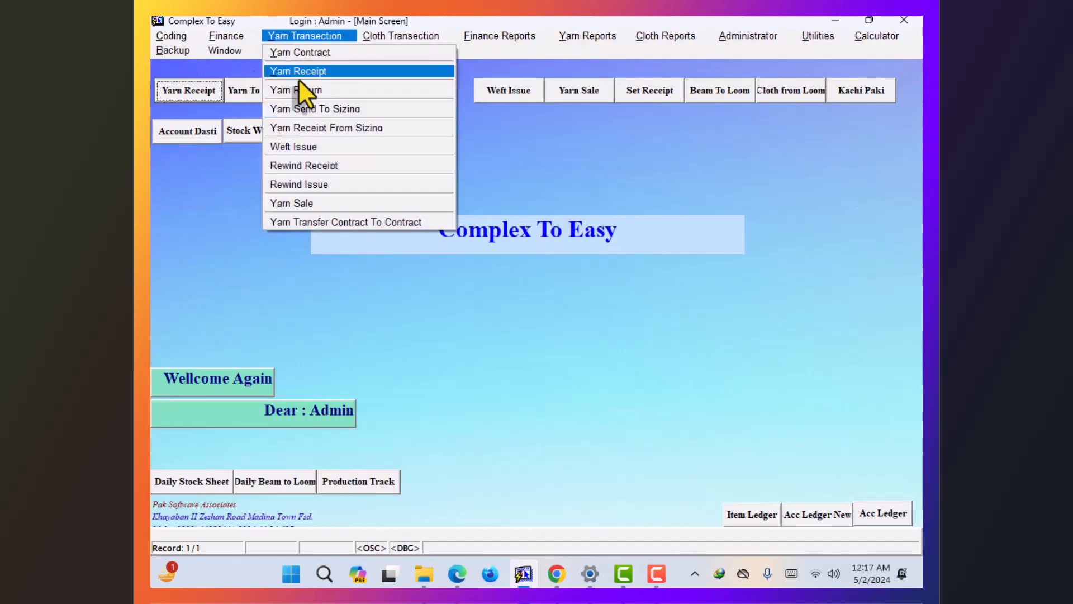
pyautogui.click(327, 111)
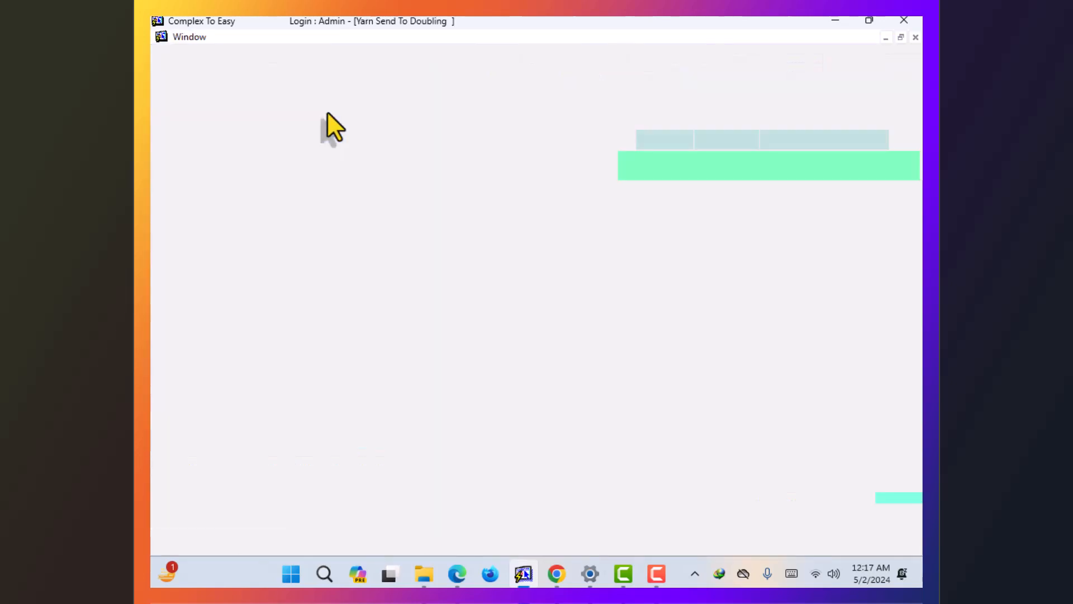
pyautogui.press('Return')
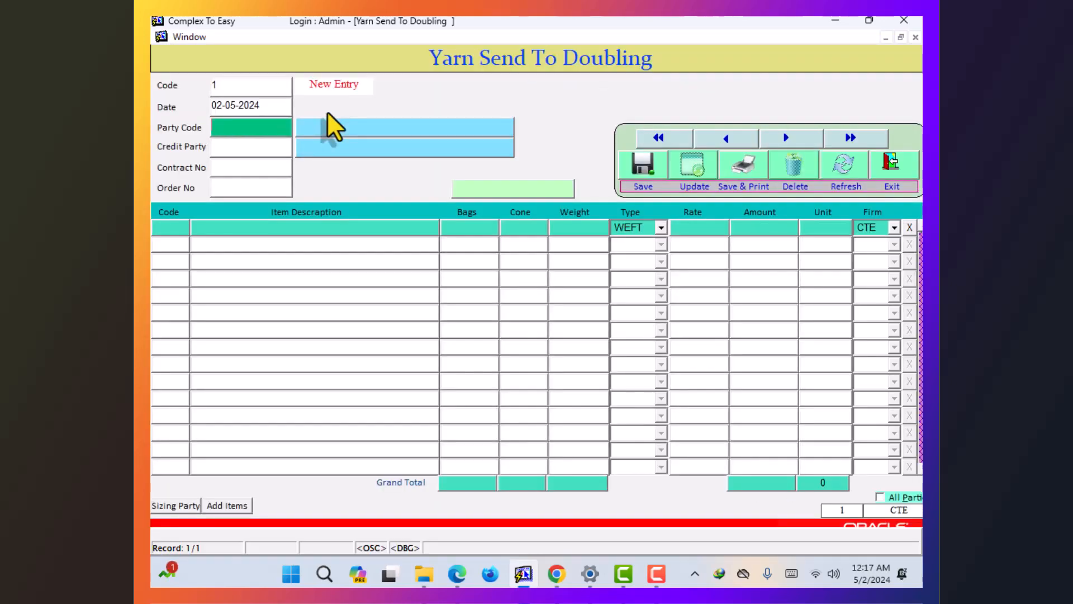
pyautogui.press('F9')
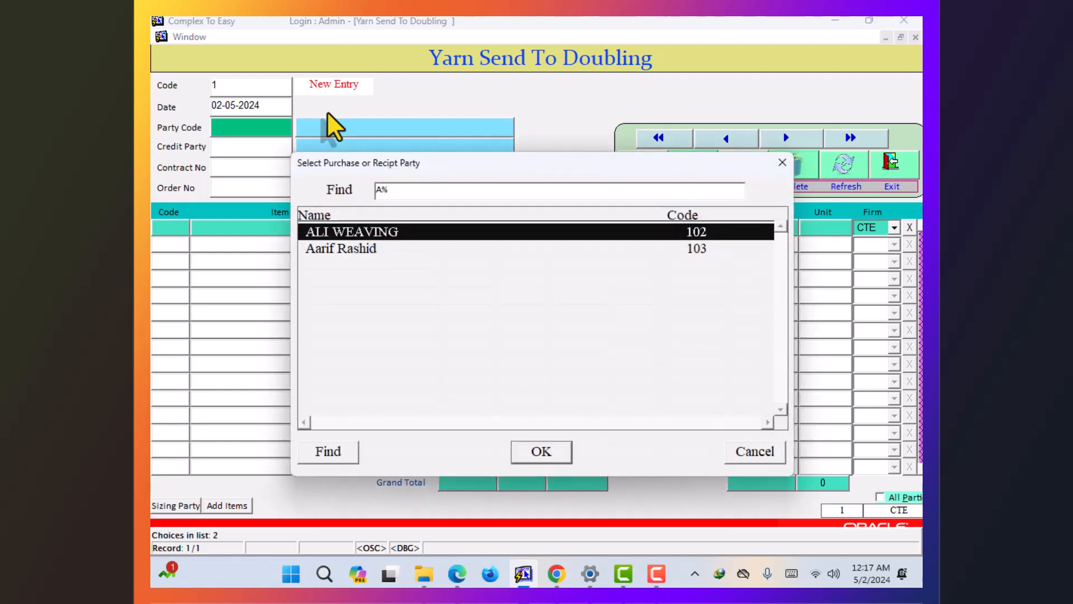
pyautogui.press('Down')
pyautogui.press('Return')
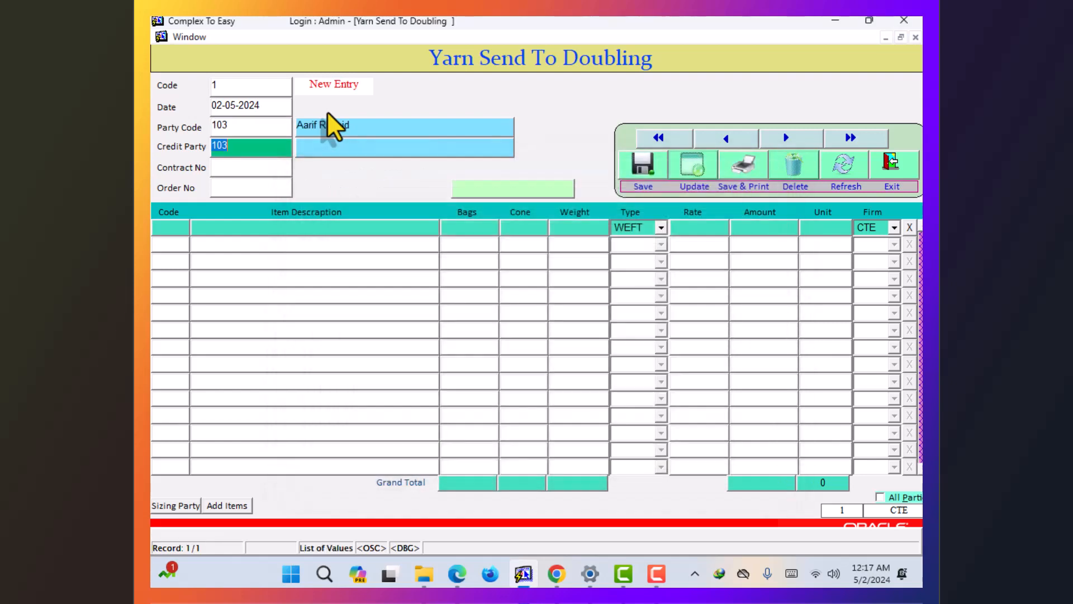
pyautogui.press('Return')
pyautogui.press('F9')
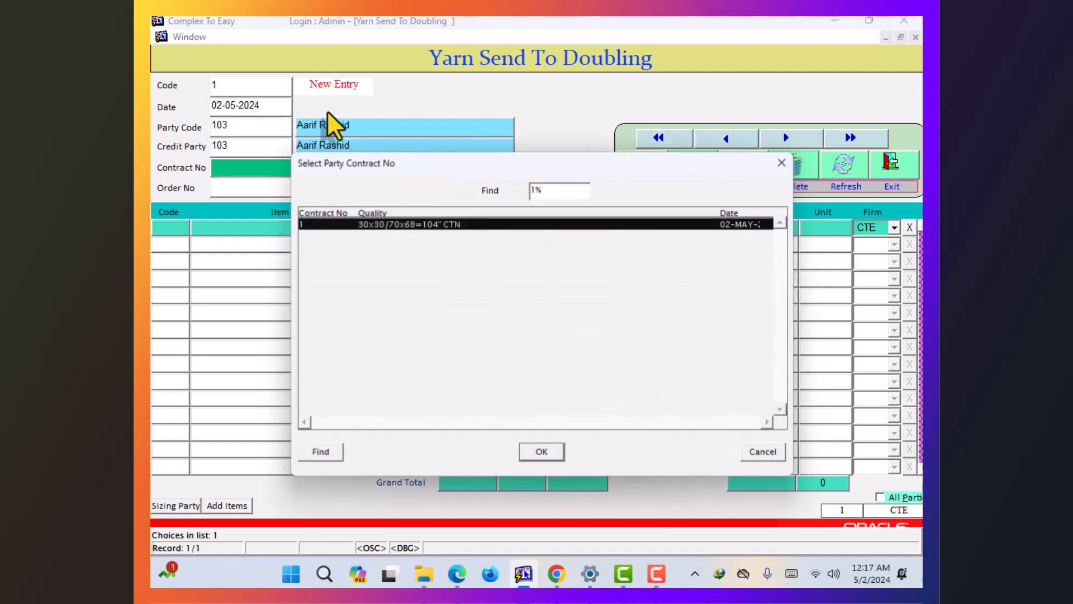
pyautogui.press('Return')
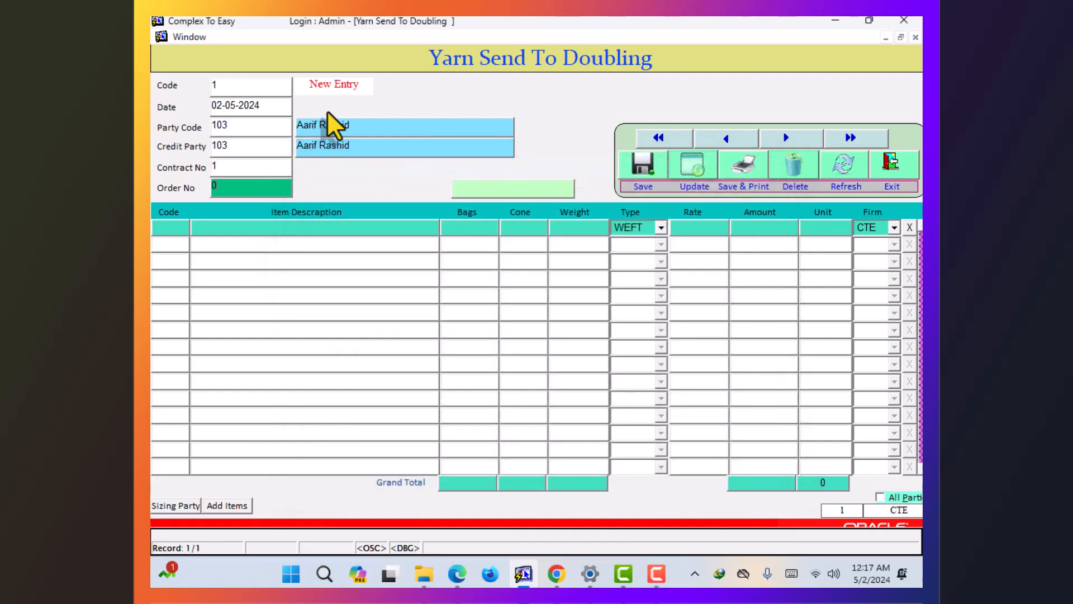
pyautogui.press('Return')
pyautogui.press('F9')
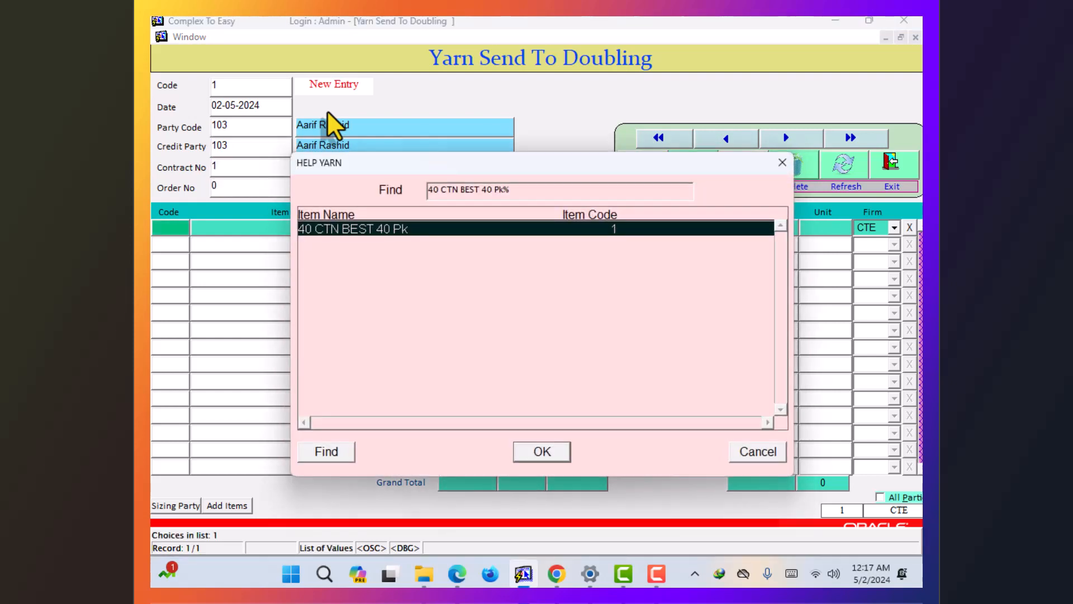
# - Add a 40 CTN BEST 40 Pk line: 20 bags, 0 cones, WEFT, rate 0, sizing party 18
pyautogui.press('Return')
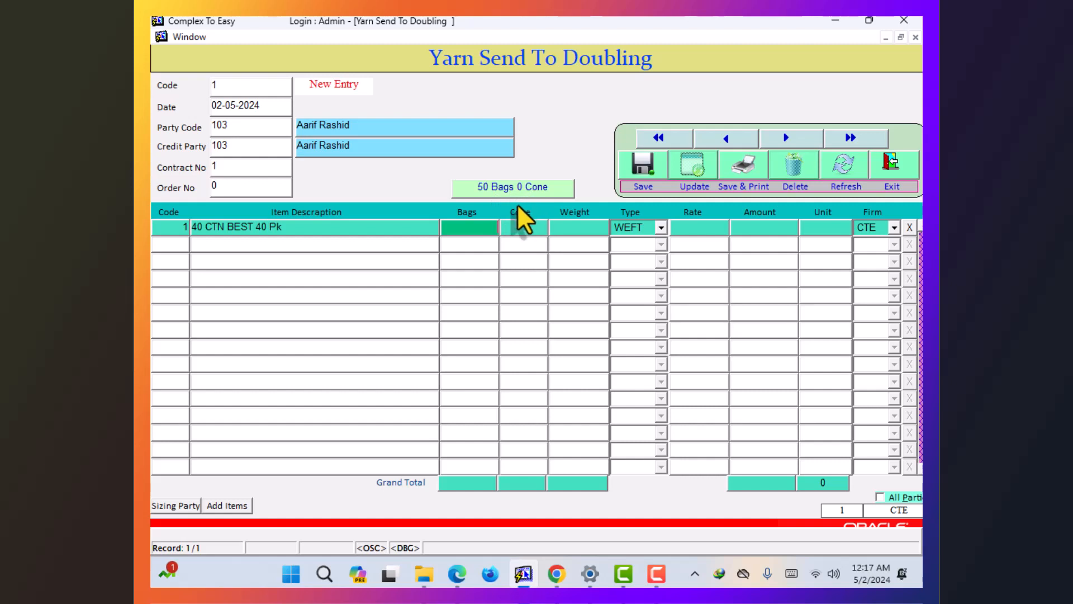
pyautogui.press('Tab')
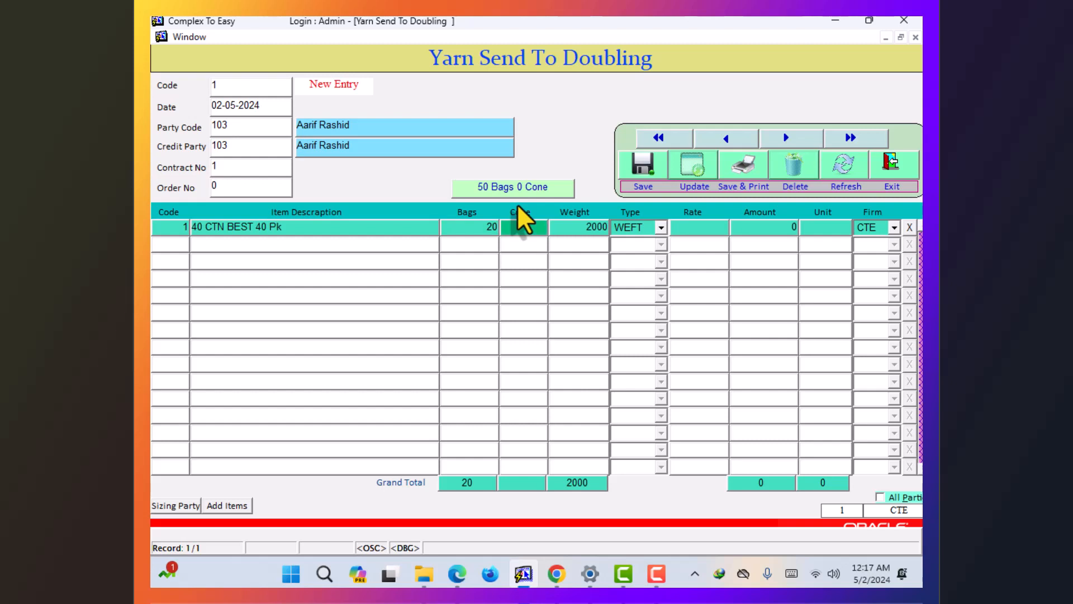
pyautogui.press('Tab')
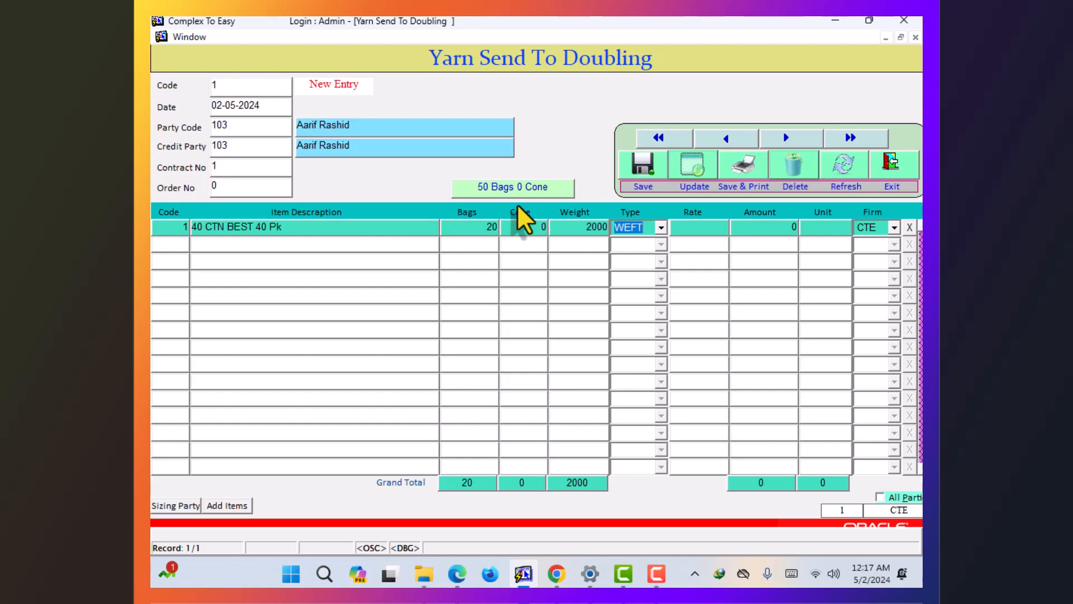
pyautogui.hotkey('alt', 'Down')
pyautogui.press('Return')
pyautogui.press('Tab')
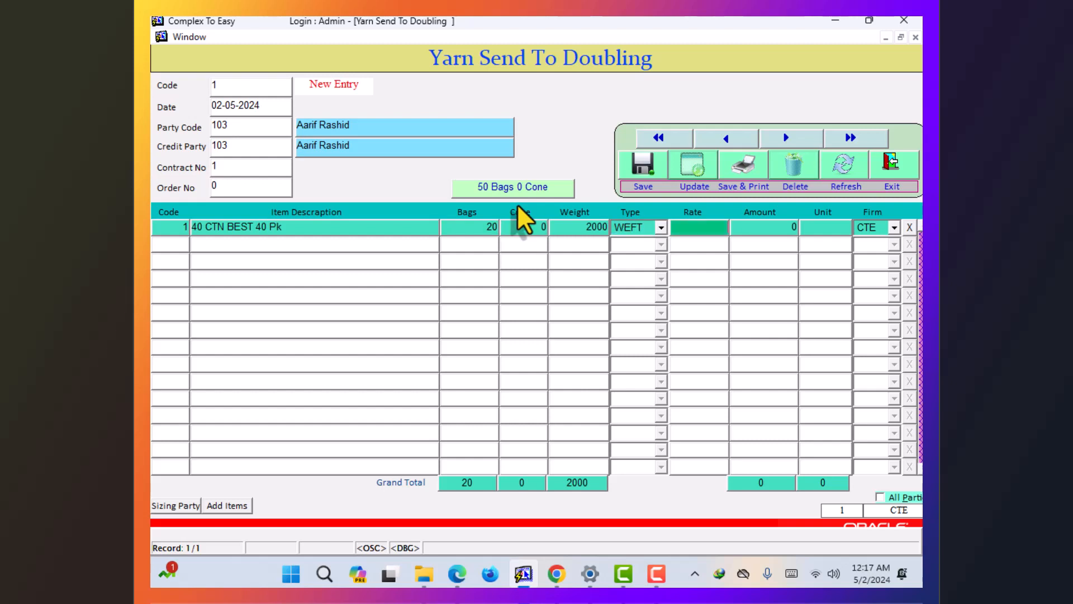
pyautogui.write('0')
pyautogui.press('Tab')
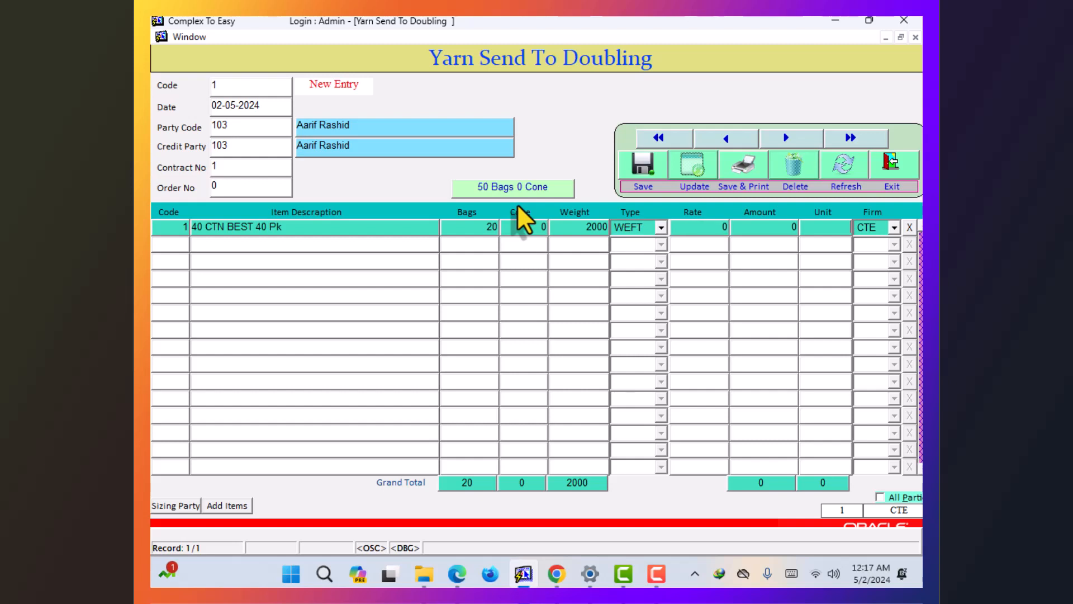
pyautogui.press('F9')
pyautogui.press('Down')
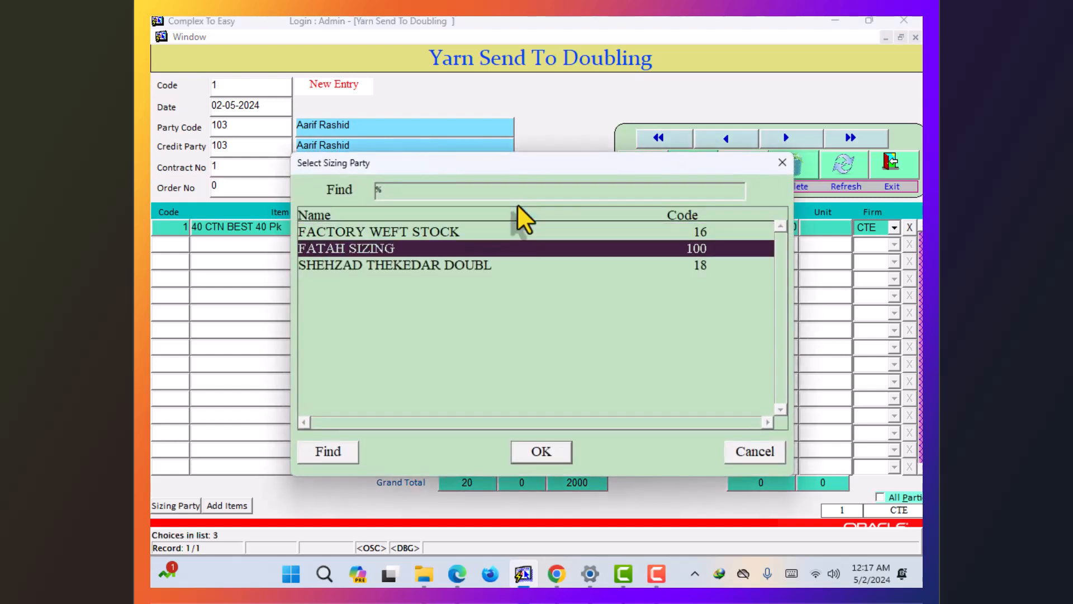
pyautogui.press('Down')
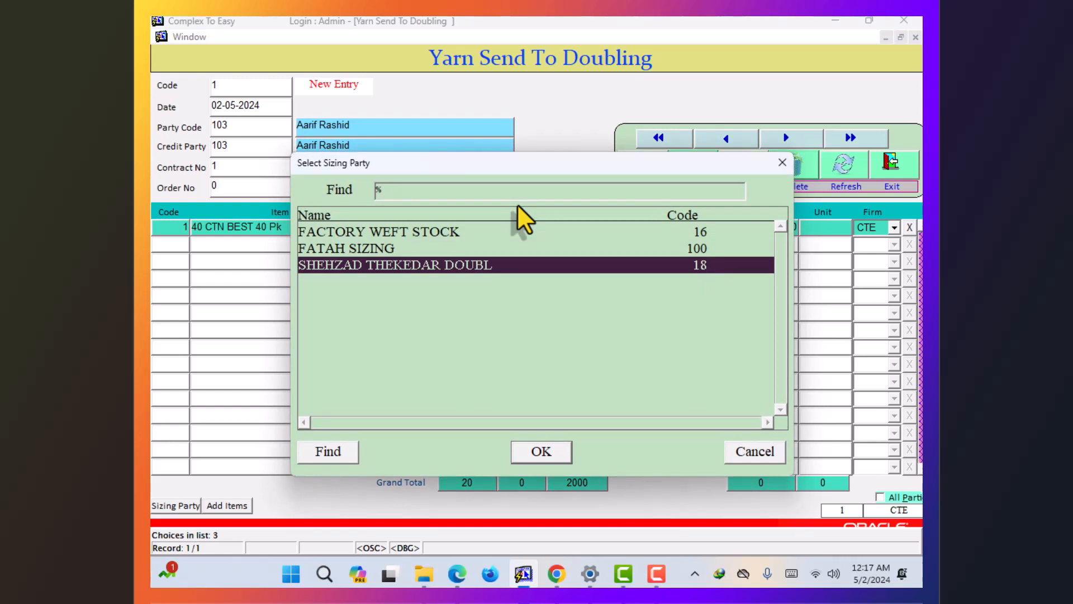
pyautogui.press('Return')
pyautogui.press('Return')
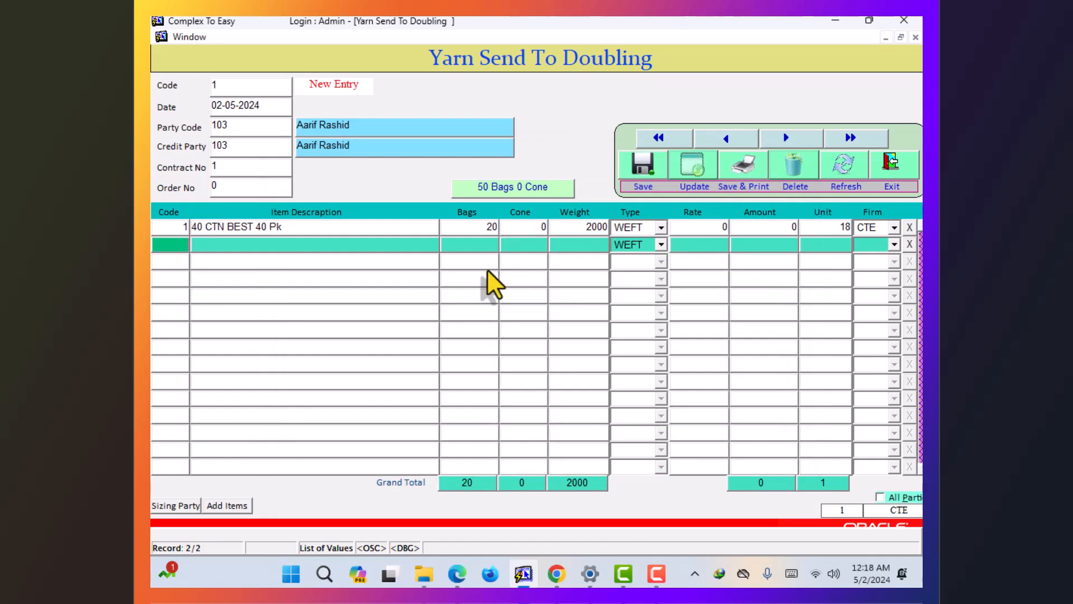
# - Save the doubling send entry and reload entry 1 by code
pyautogui.click(644, 164)
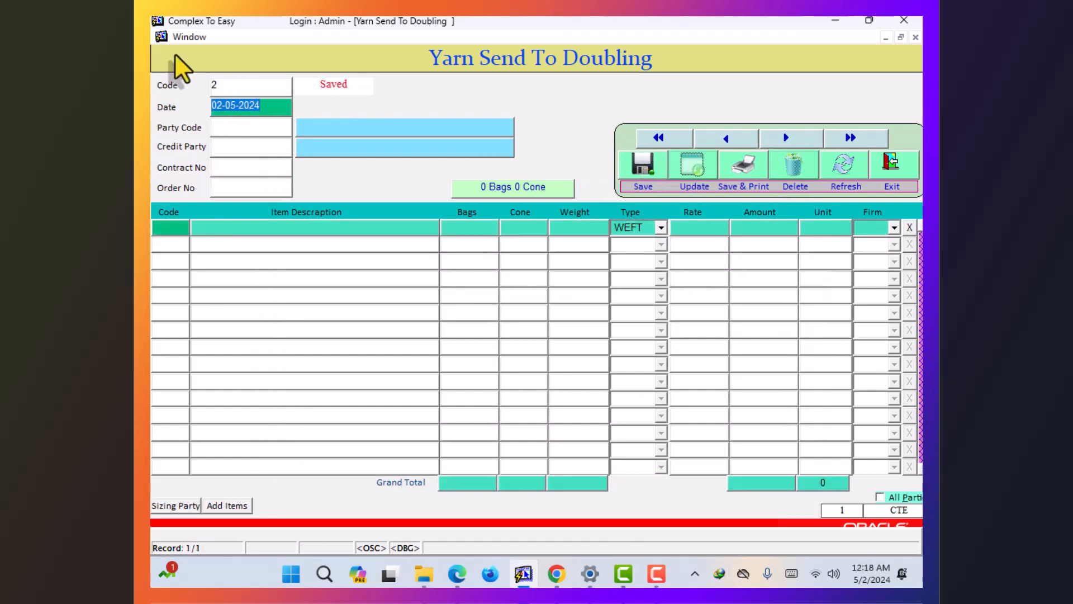
pyautogui.doubleClick(226, 85)
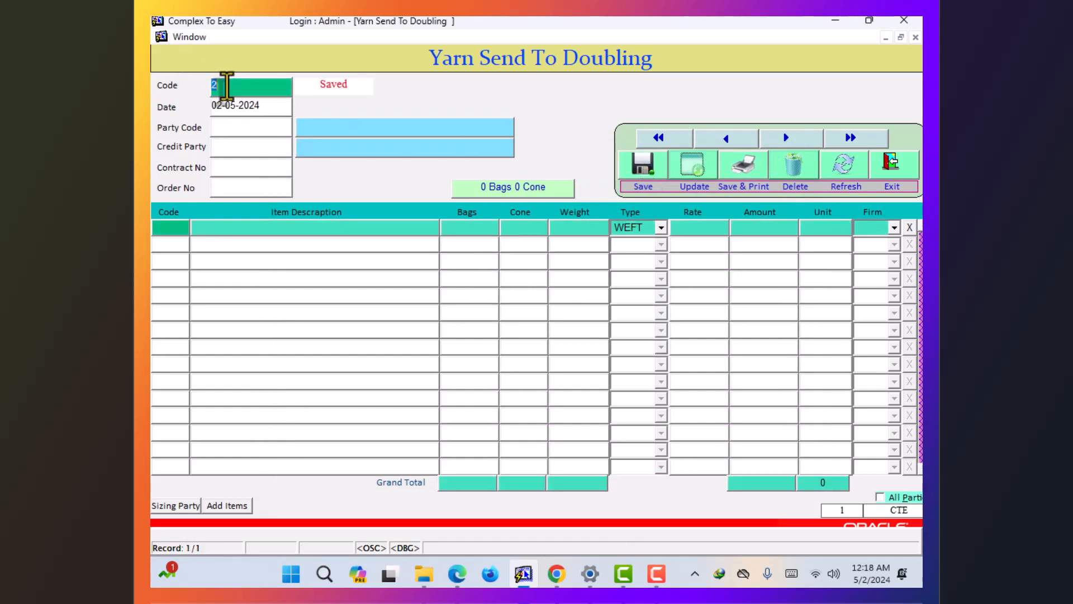
pyautogui.write('1')
pyautogui.press('Return')
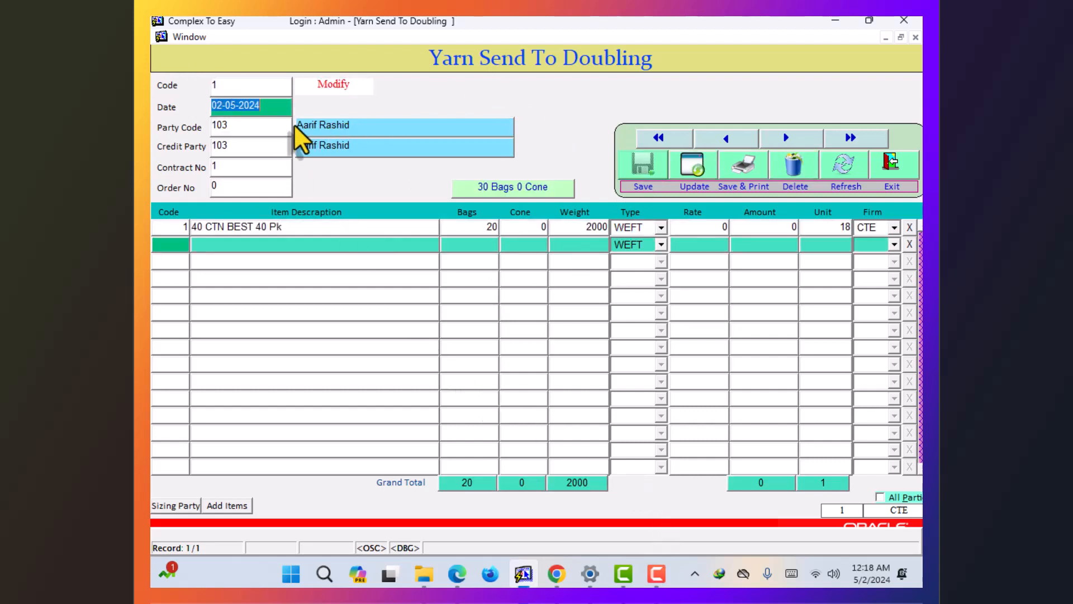
# - Decline deleting doubling entry 1 and close the Yarn Send To Doubling form
pyautogui.click(801, 163)
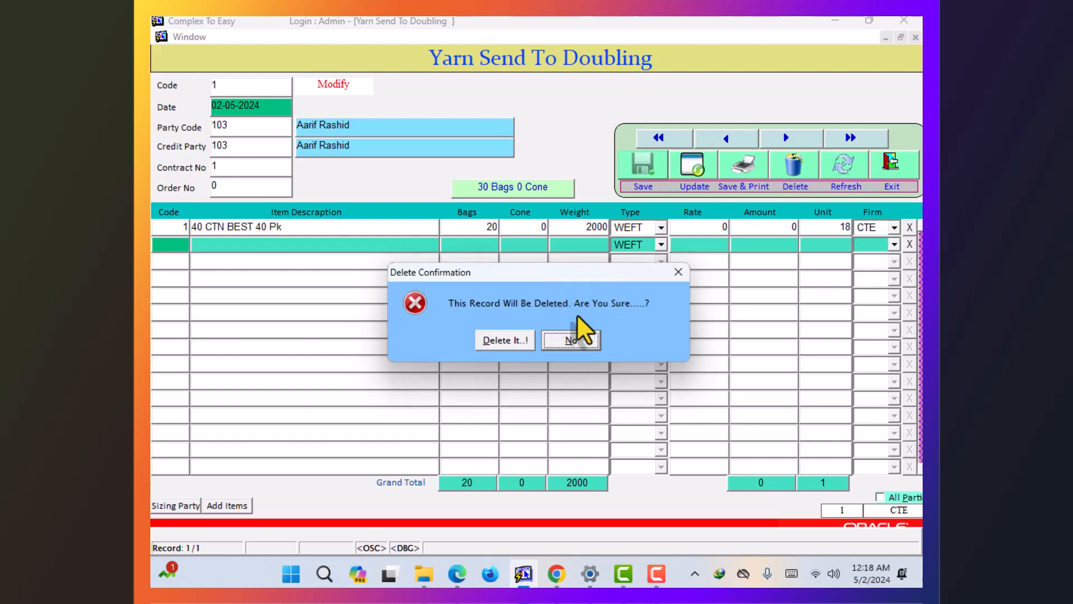
pyautogui.click(590, 333)
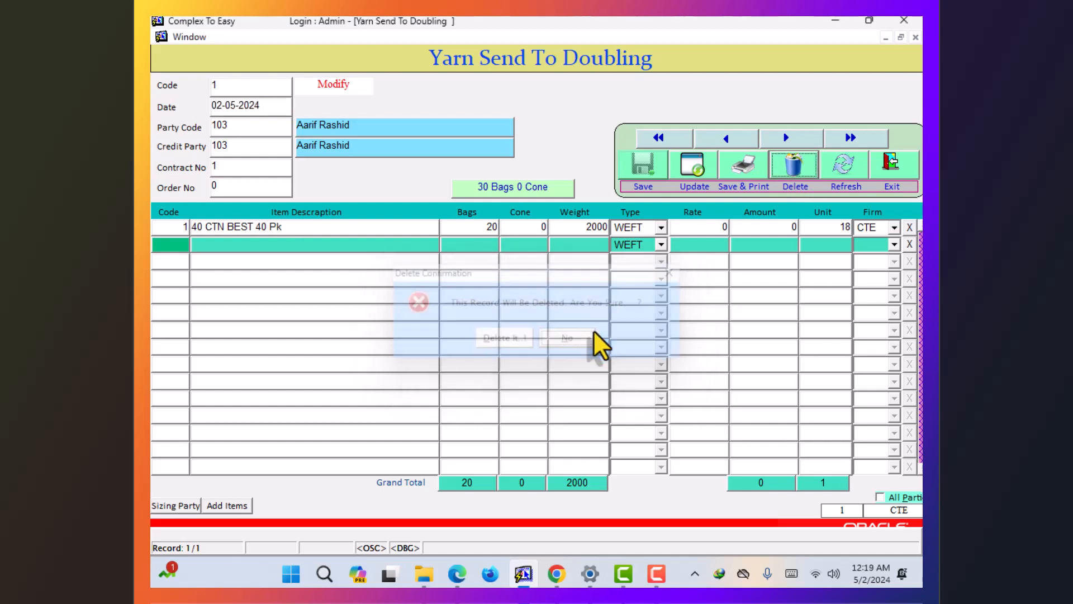
pyautogui.click(875, 166)
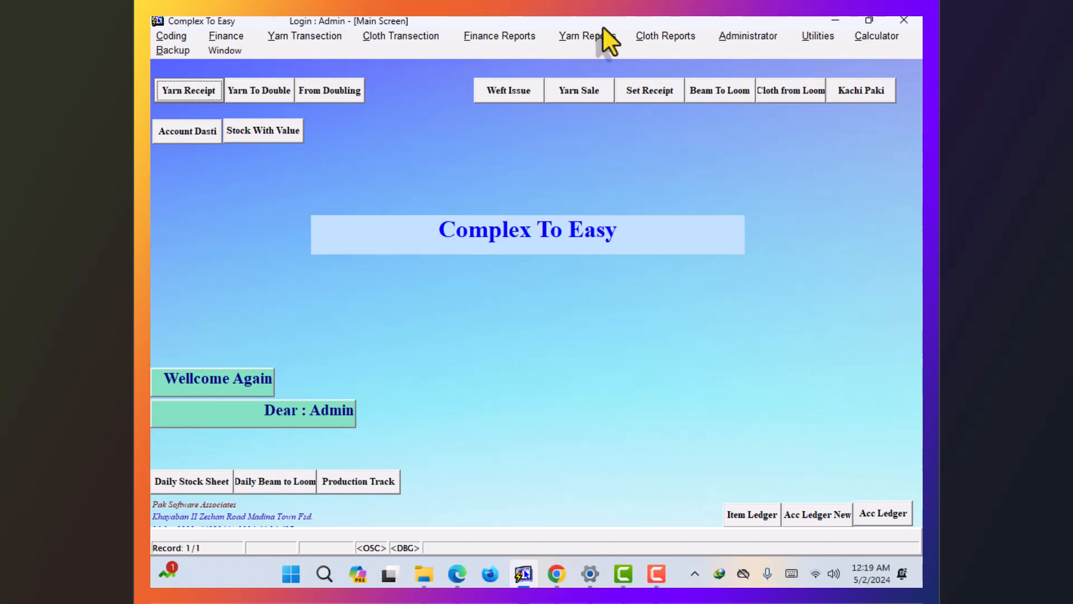
# - Preview the Sizing Warp Stock report for 02-05-2024 with firm CTE
pyautogui.click(596, 39)
pyautogui.moveTo(597, 71)
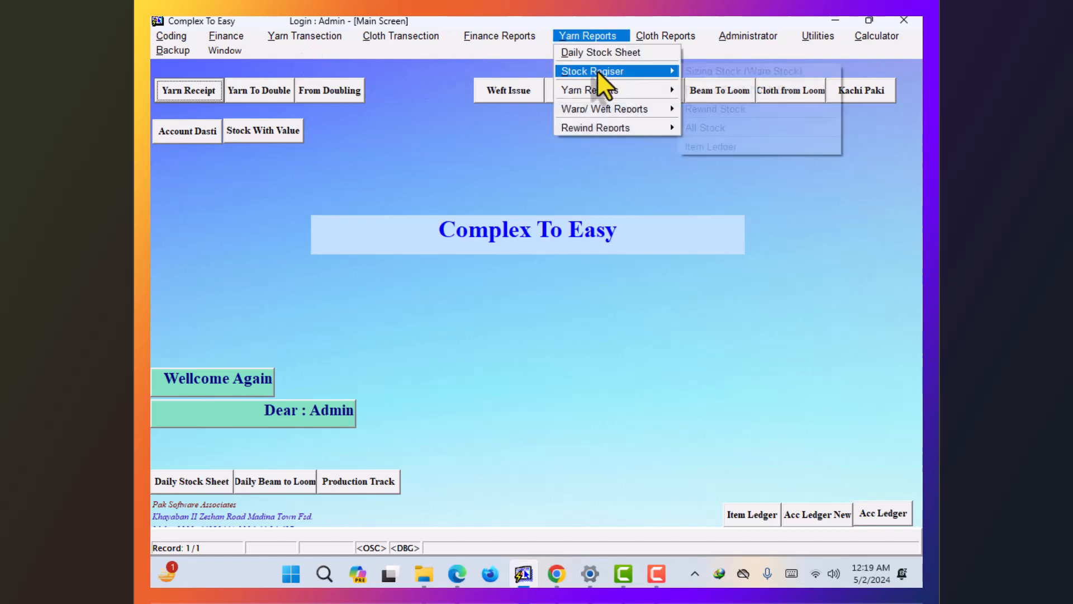
pyautogui.click(732, 74)
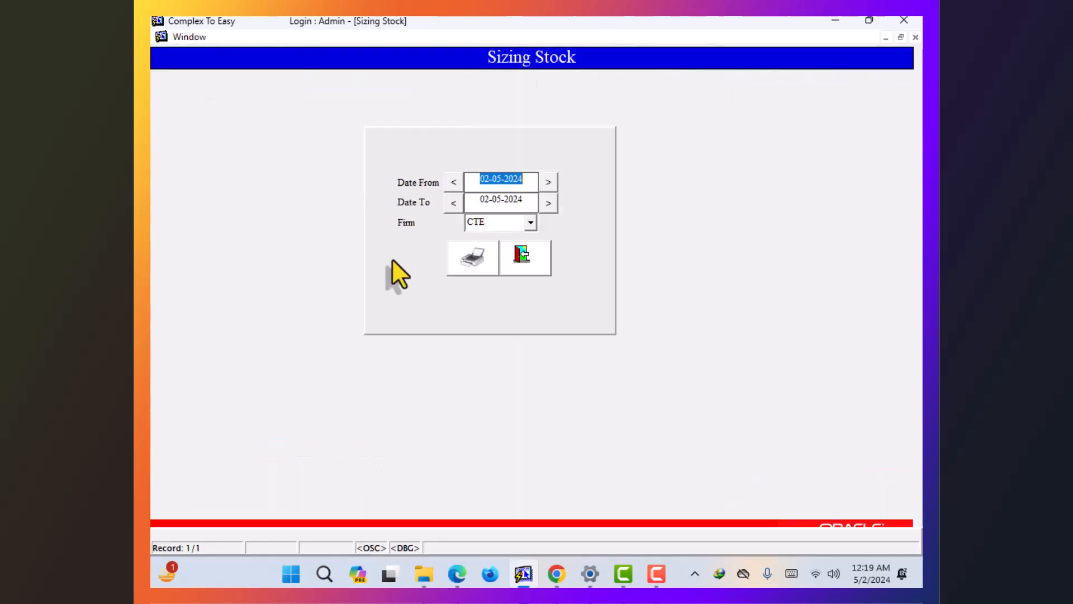
pyautogui.click(453, 259)
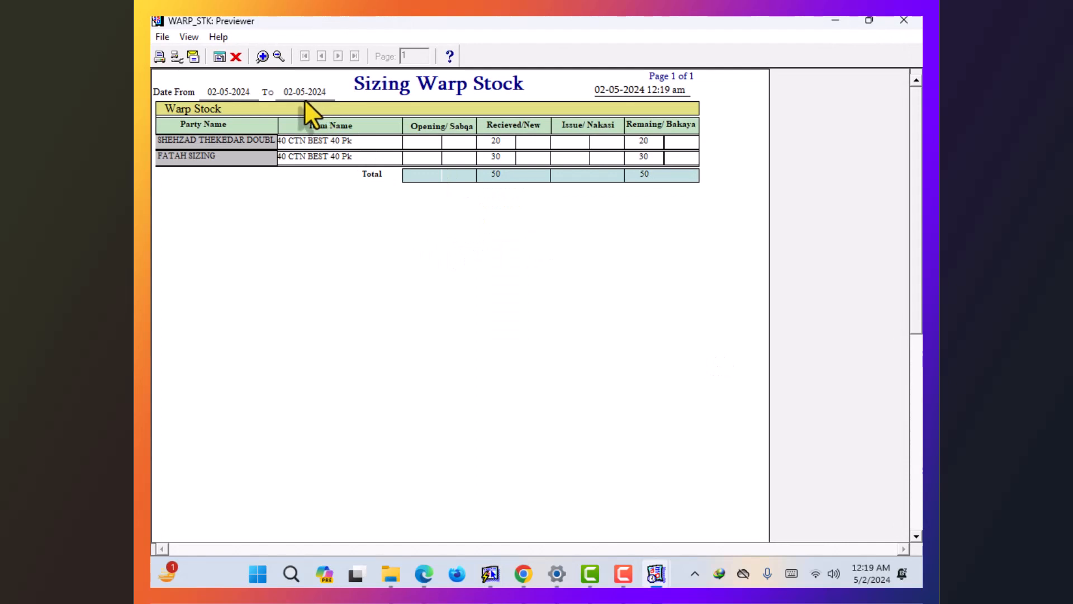
# - Zoom into the WARP_STK preview, scroll across the received and remaining columns, then close it
pyautogui.click(268, 60)
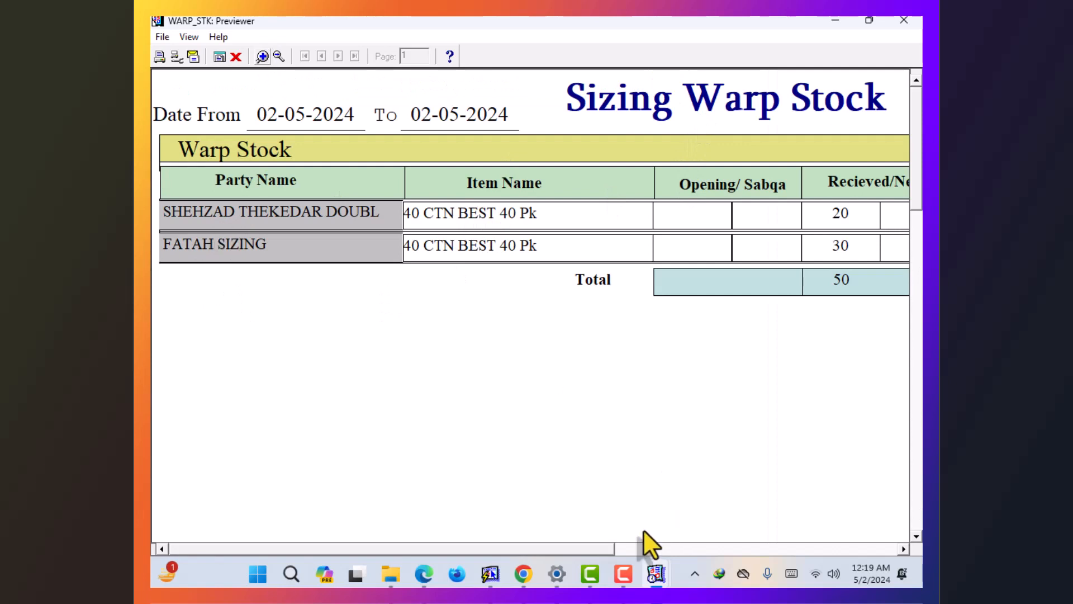
pyautogui.moveTo(571, 550); pyautogui.dragTo(753, 556)
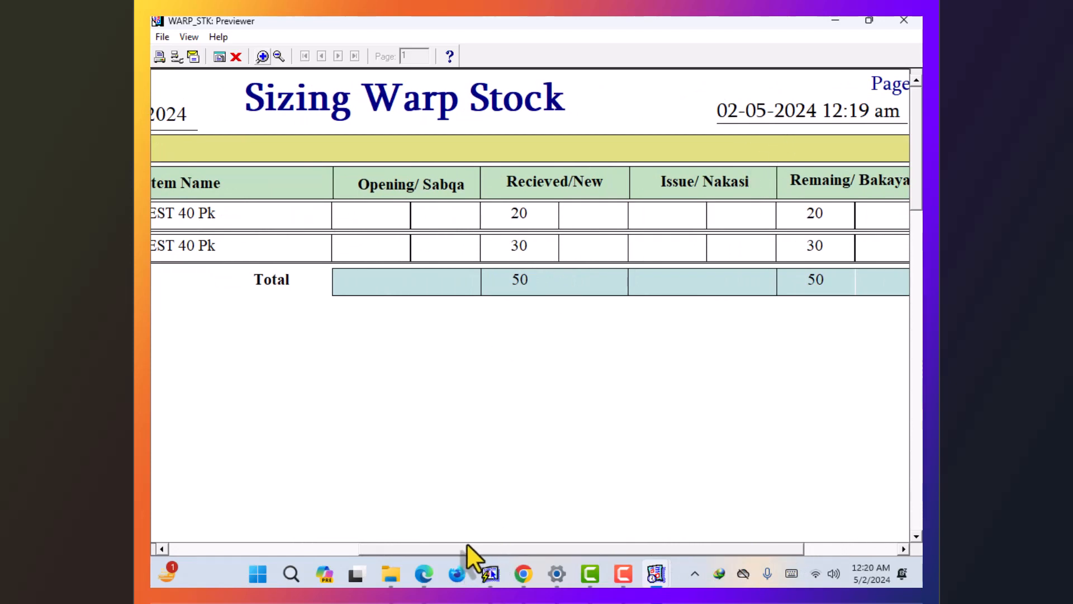
pyautogui.moveTo(466, 552); pyautogui.dragTo(544, 553)
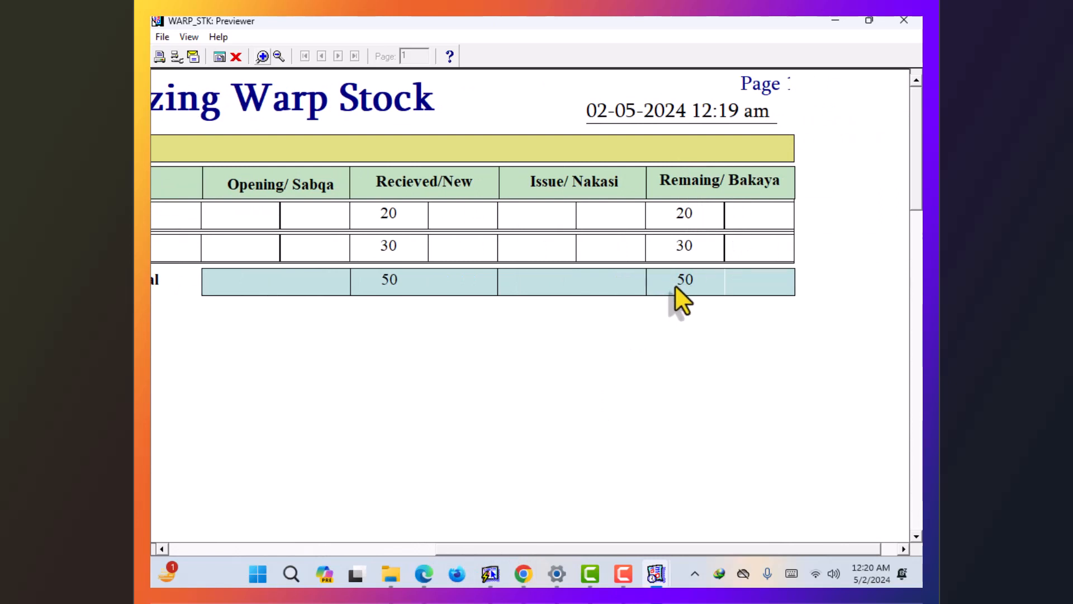
pyautogui.click(279, 57)
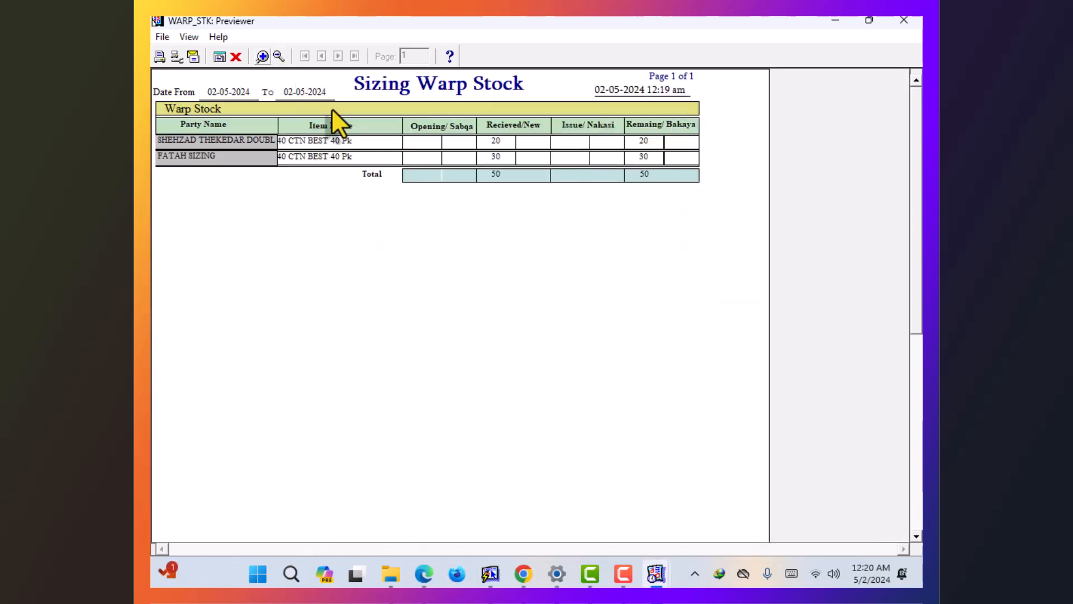
pyautogui.click(233, 60)
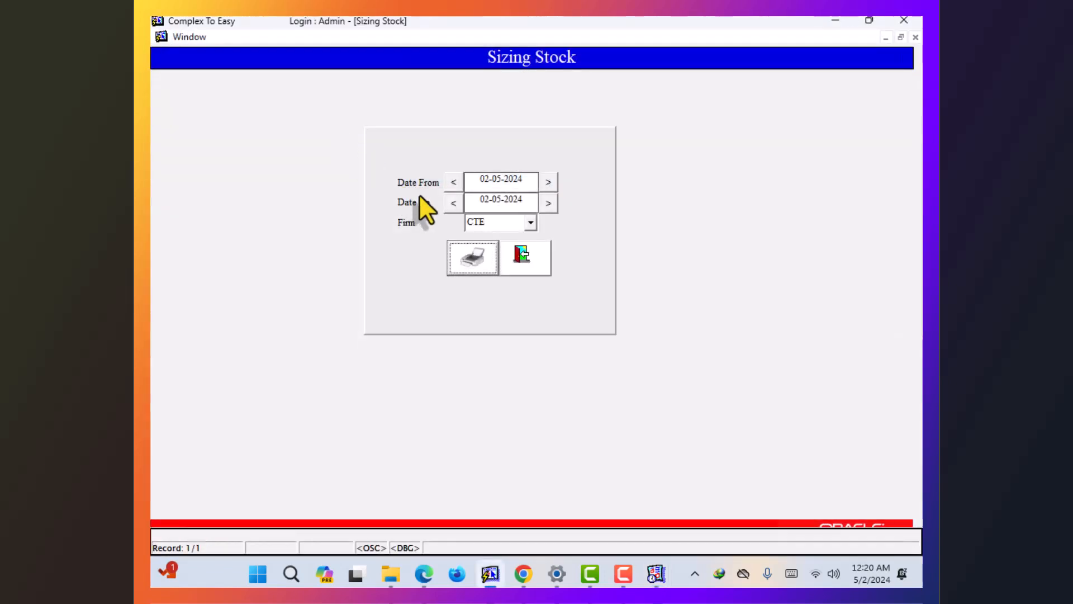
# - Close Sizing Stock and open the Yarn Receipt From Doubling form from Yarn Transaction
pyautogui.click(513, 262)
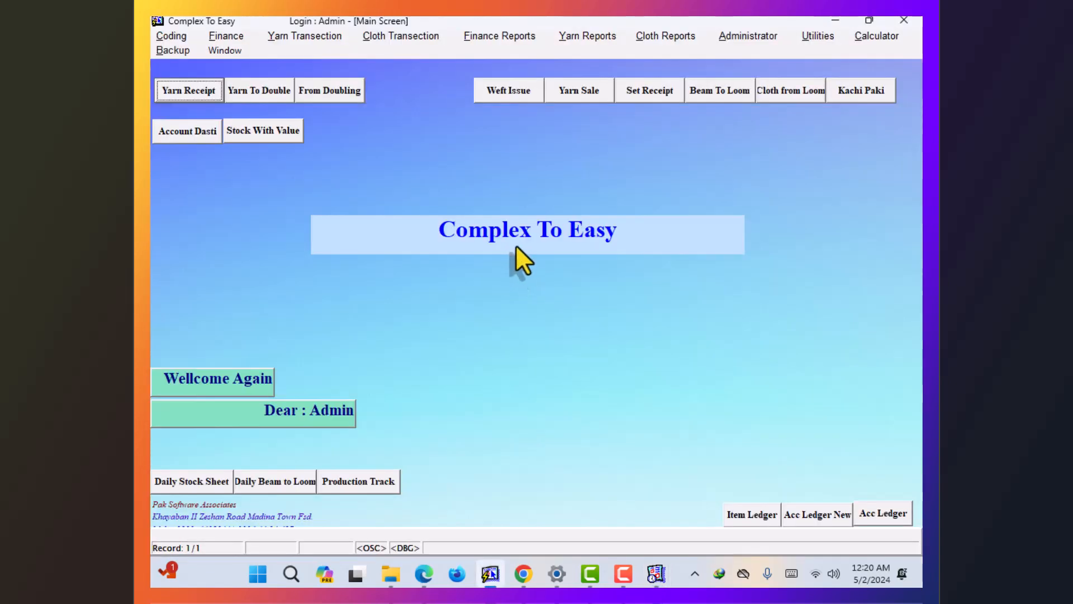
pyautogui.click(314, 34)
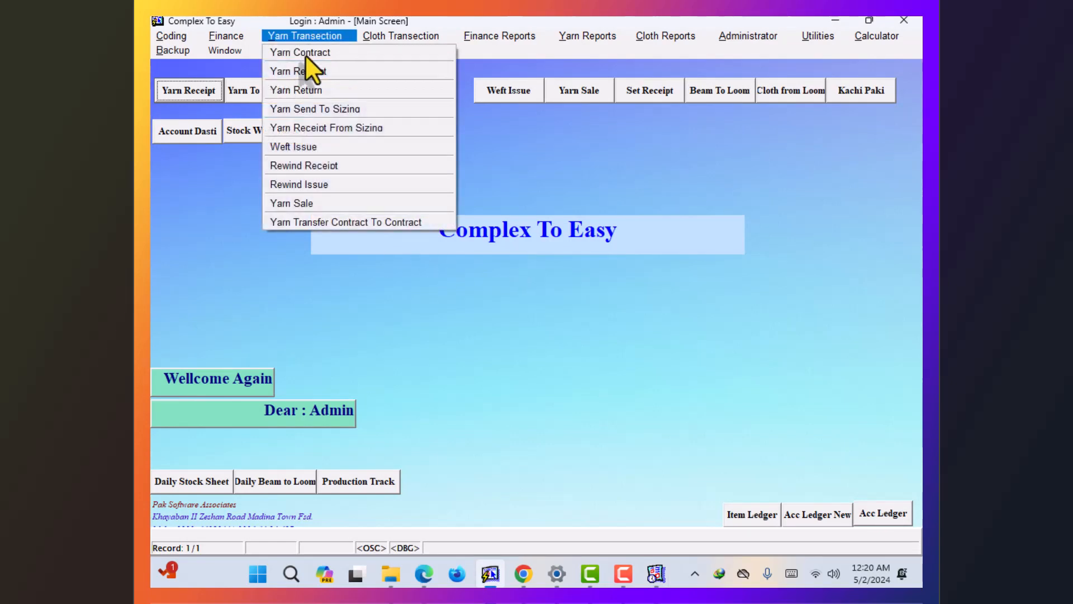
pyautogui.click(312, 132)
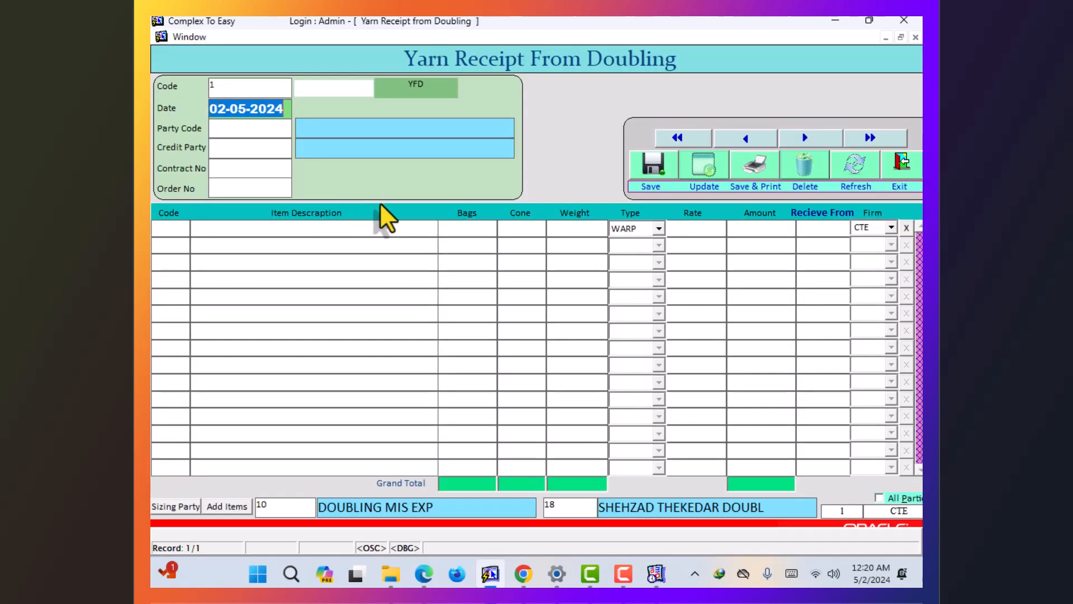
# - Select the receipt party from the list and contract 1 for the new doubling receipt
pyautogui.press('Return')
pyautogui.press('F9')
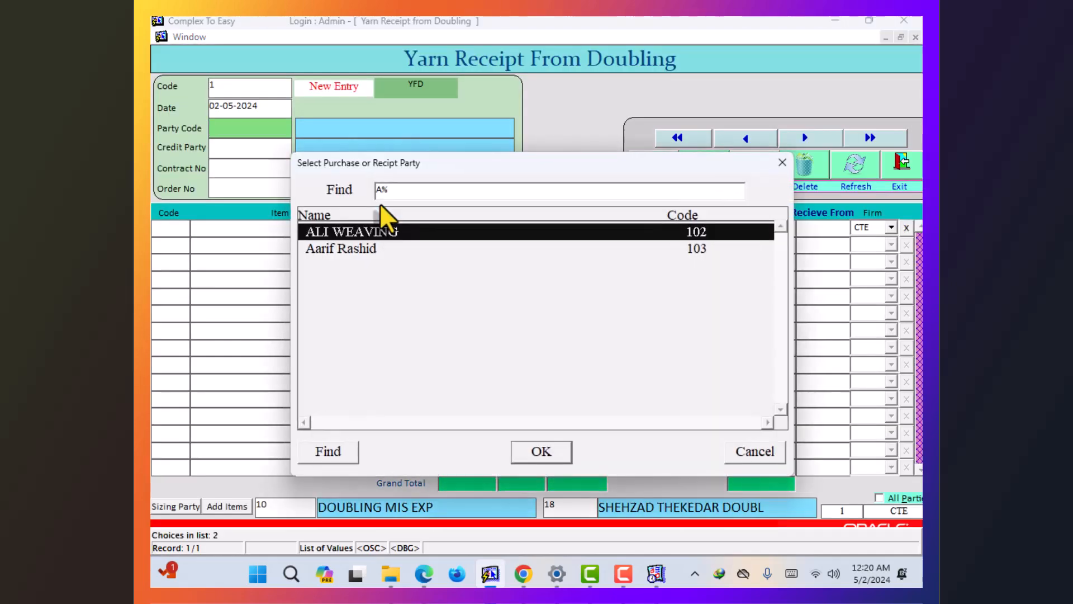
pyautogui.press('Down')
pyautogui.press('Return')
pyautogui.press('Return')
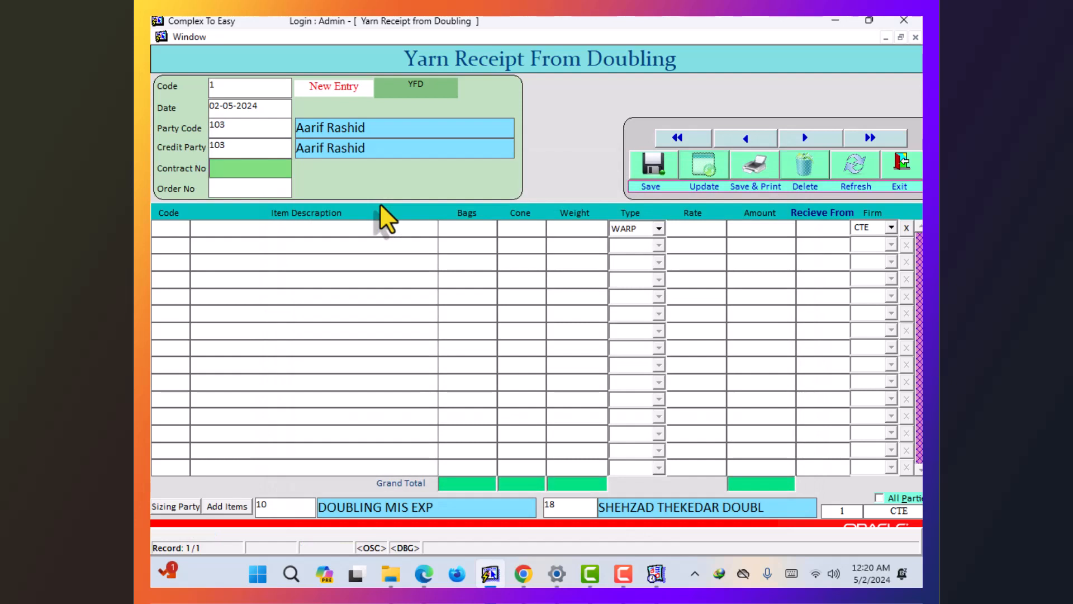
pyautogui.press('F9')
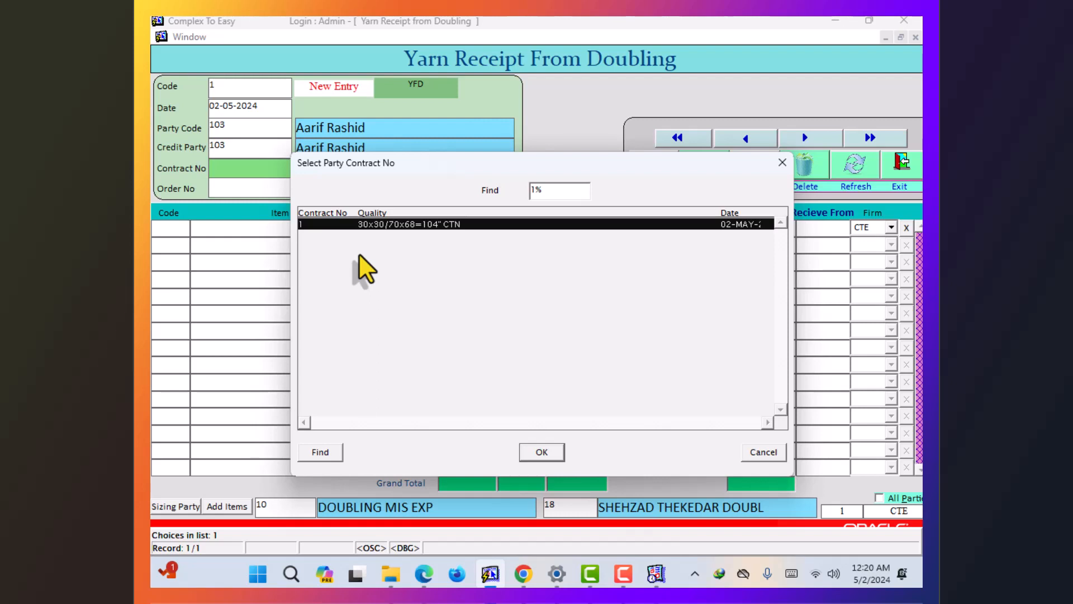
pyautogui.press('Return')
pyautogui.press('Return')
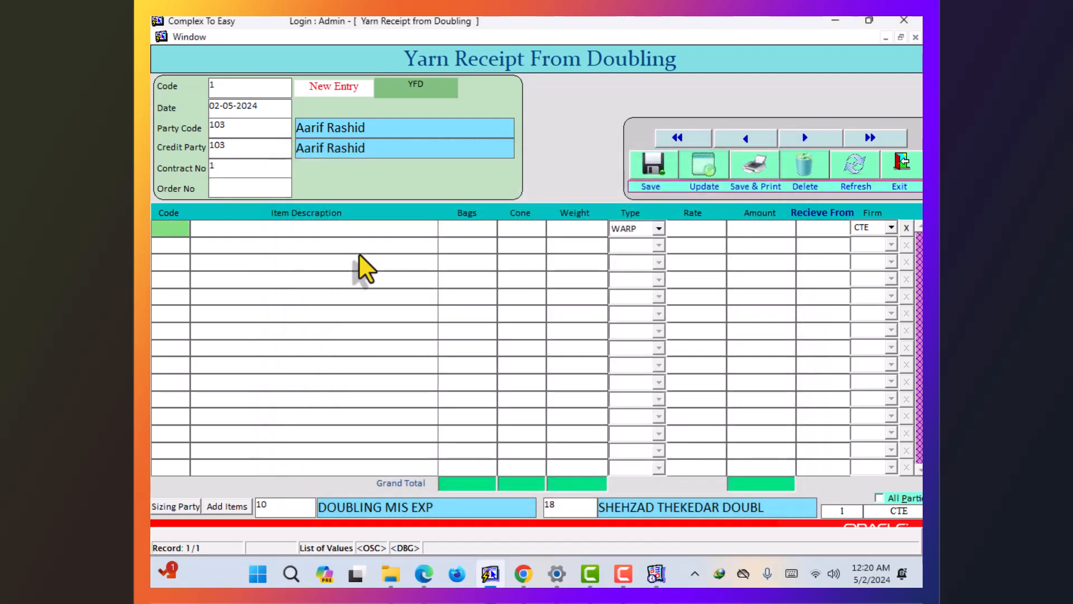
# - Add 40 CTN BEST 40 Pk with 10 bags, keeping the type as WARP
pyautogui.press('F9')
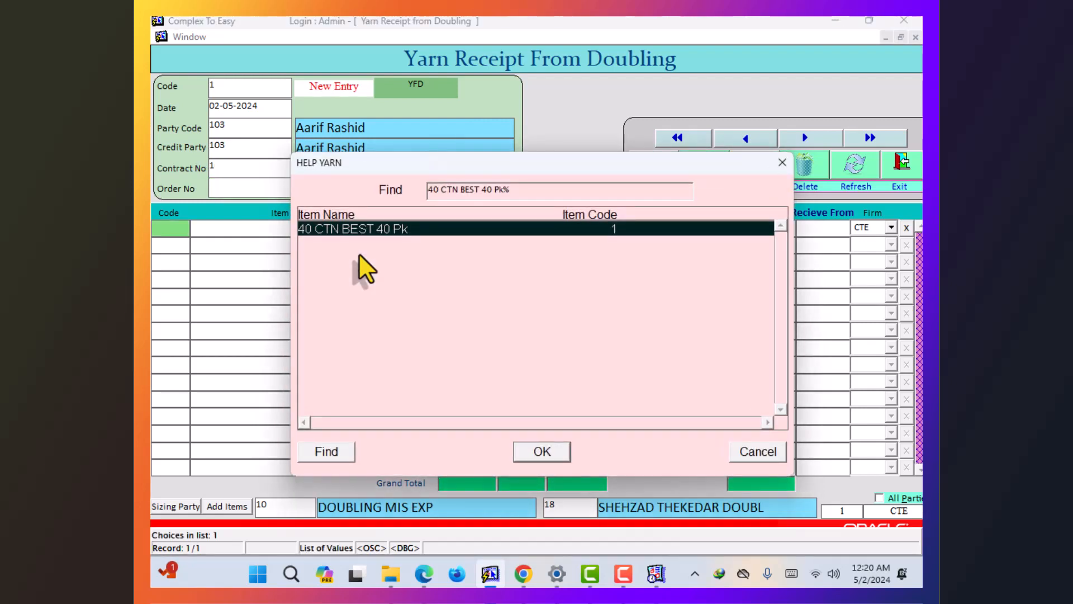
pyautogui.press('Return')
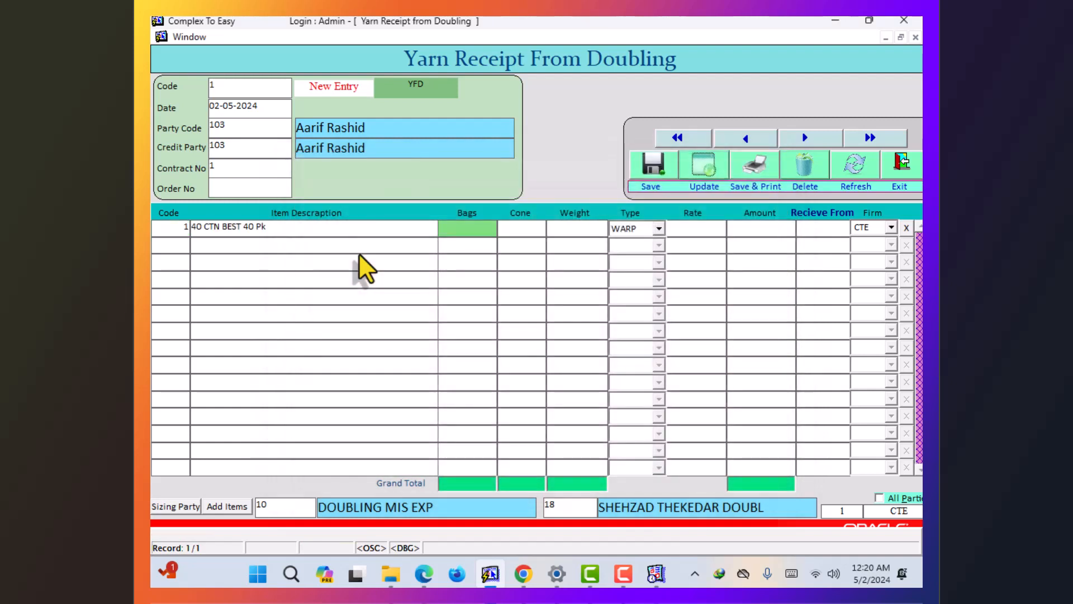
pyautogui.write('3')
pyautogui.press('BackSpace')
pyautogui.write('10')
pyautogui.press('Return')
pyautogui.press('Return')
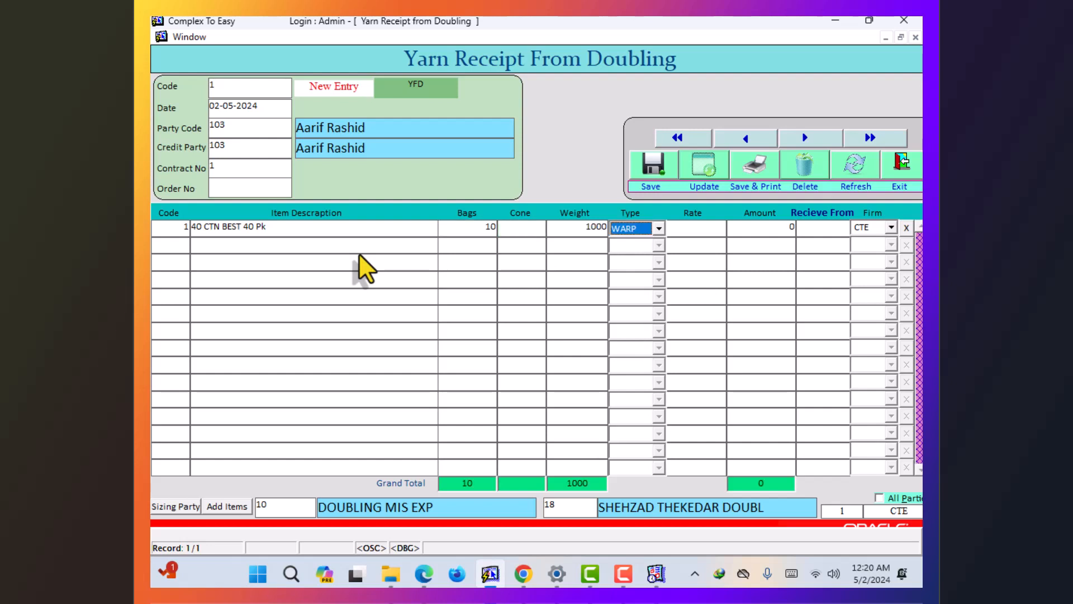
pyautogui.press('Return')
pyautogui.press('Return')
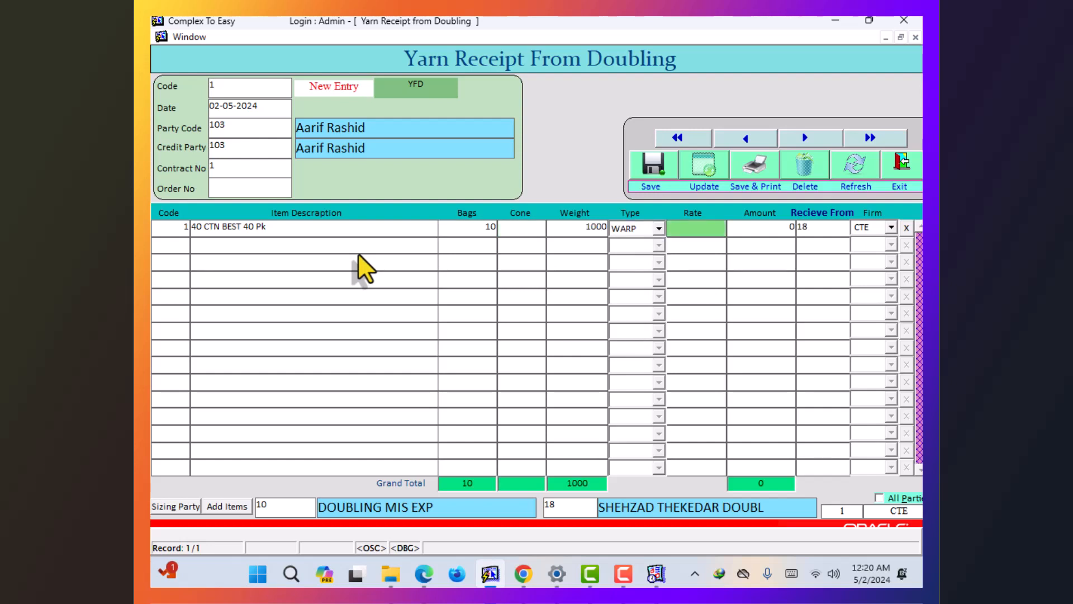
pyautogui.press('Return')
# - Set the receiving party to FATAH SIZING
pyautogui.press('BackSpace')
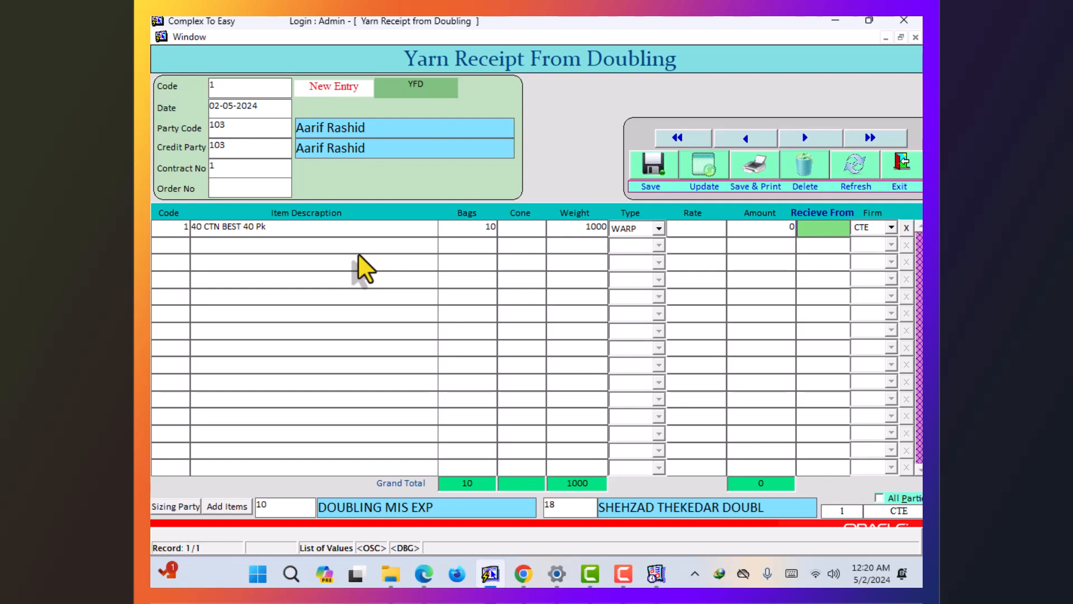
pyautogui.press('F9')
pyautogui.press('Down')
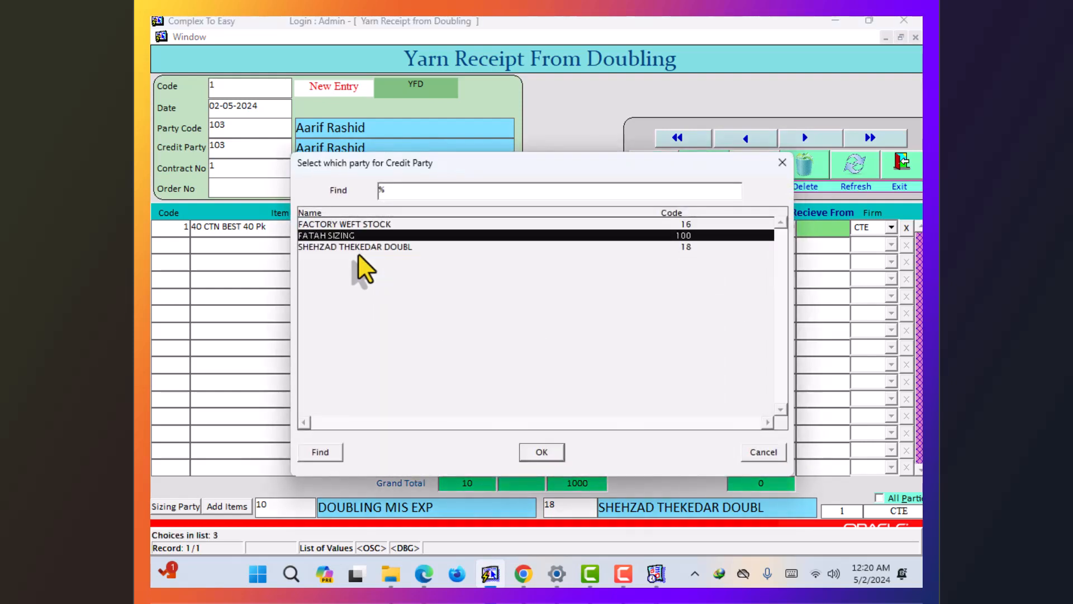
pyautogui.press('Return')
pyautogui.press('Return')
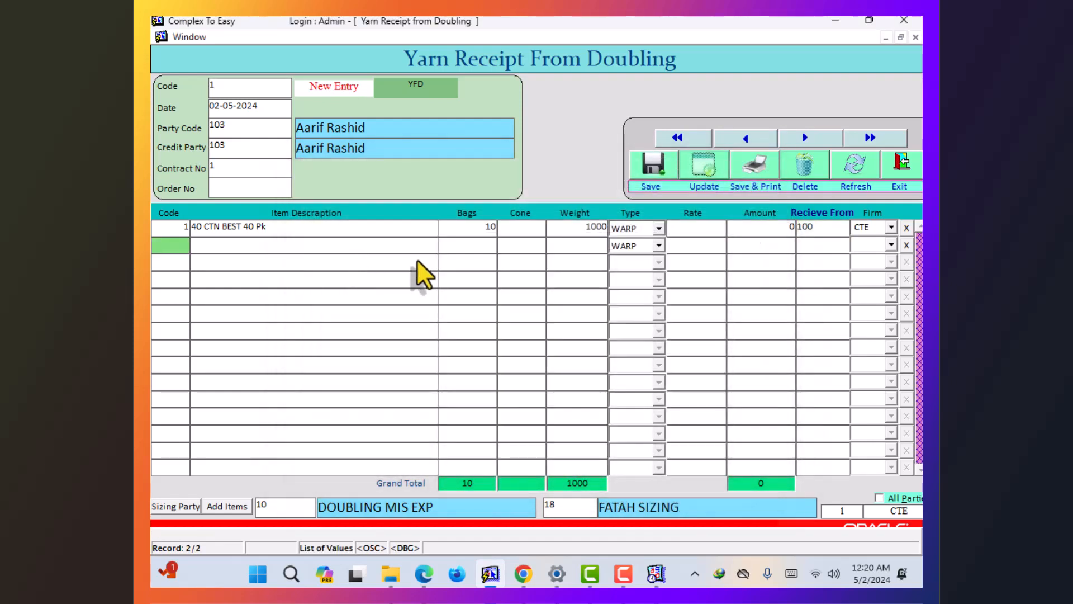
# - Save the doubling receipt and close the form
pyautogui.click(662, 174)
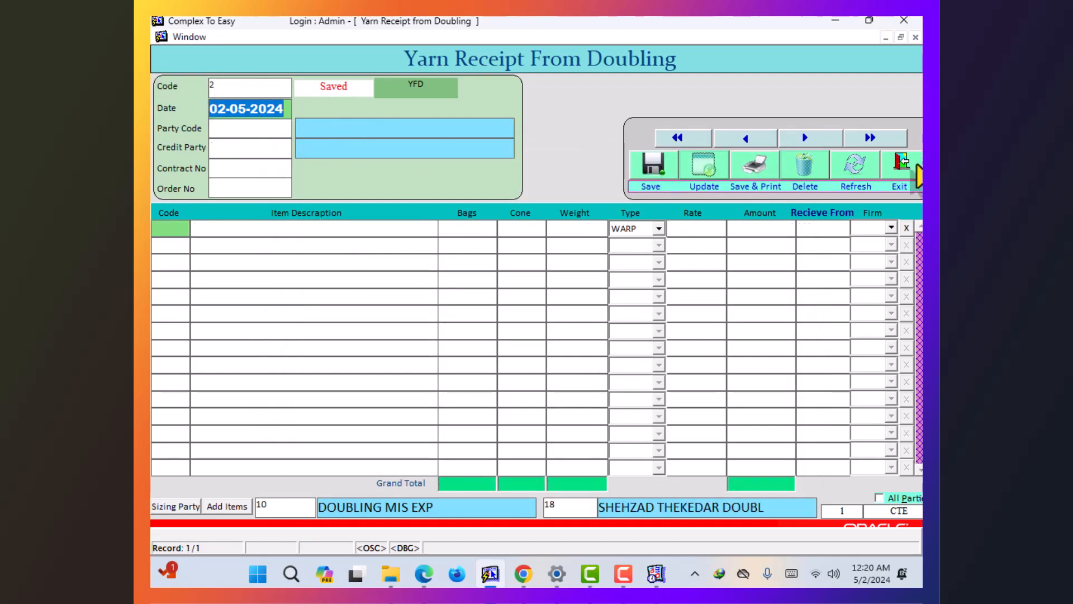
pyautogui.click(906, 170)
pyautogui.click(598, 38)
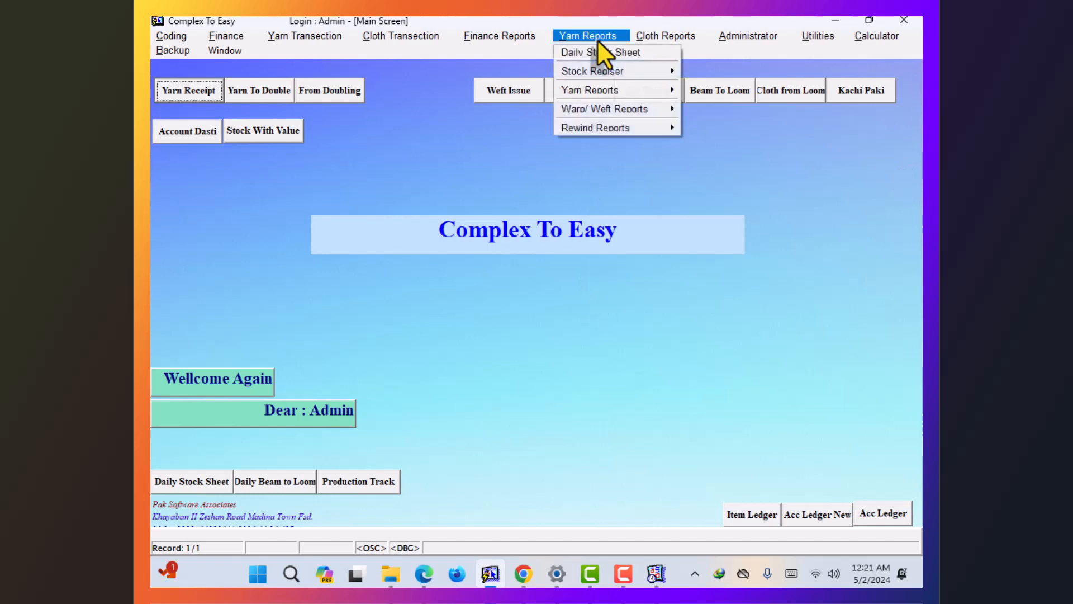
# - Preview the Sizing Warp Stock report showing 50 received, 10 issued and 40 remaining, then close it
pyautogui.moveTo(621, 72)
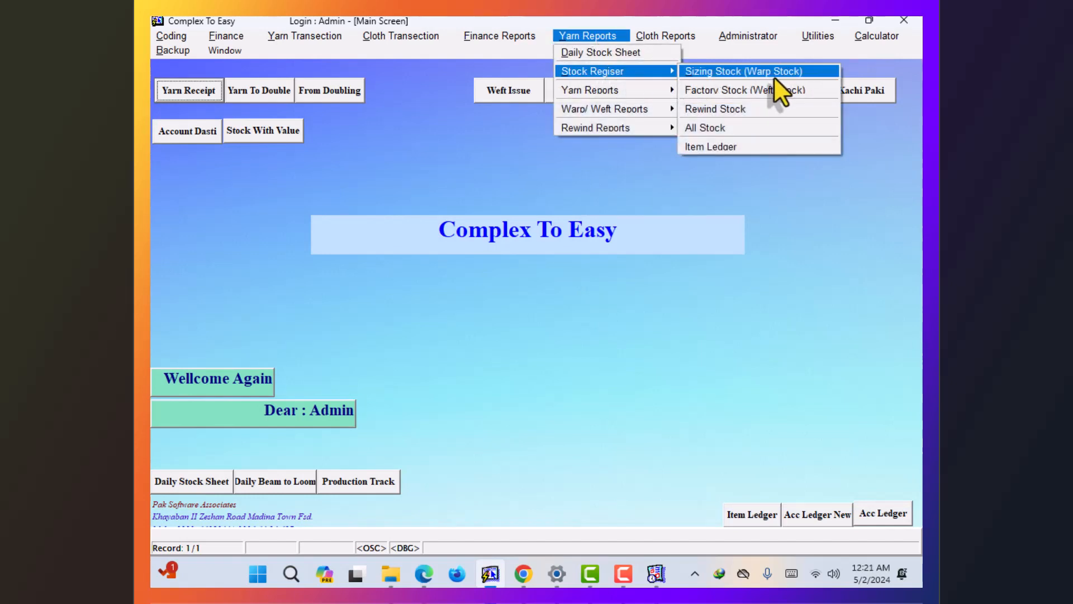
pyautogui.click(774, 73)
pyautogui.click(492, 262)
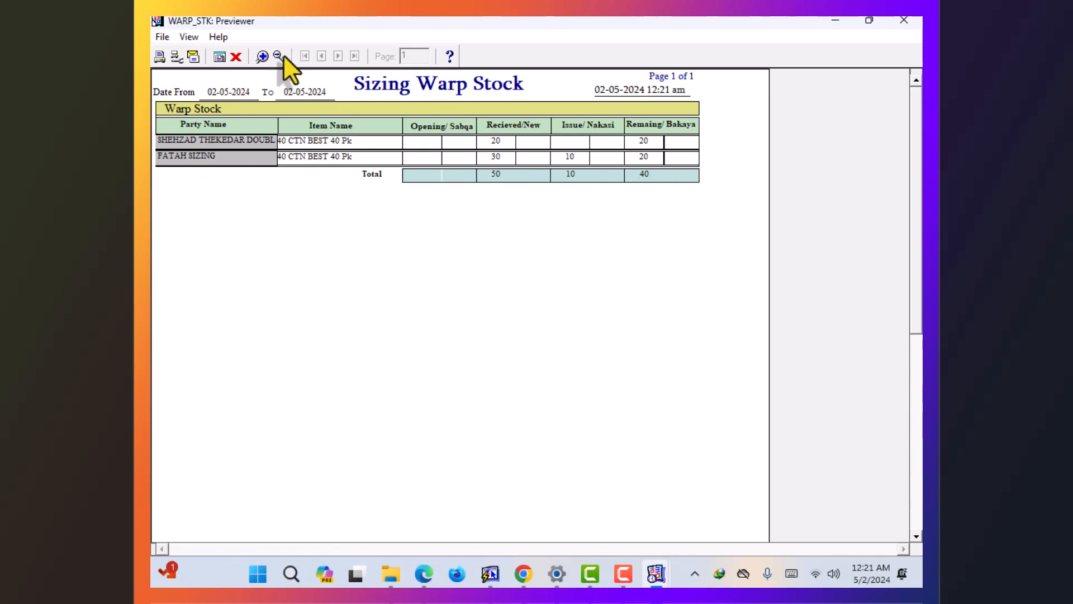
pyautogui.click(237, 56)
pyautogui.click(526, 263)
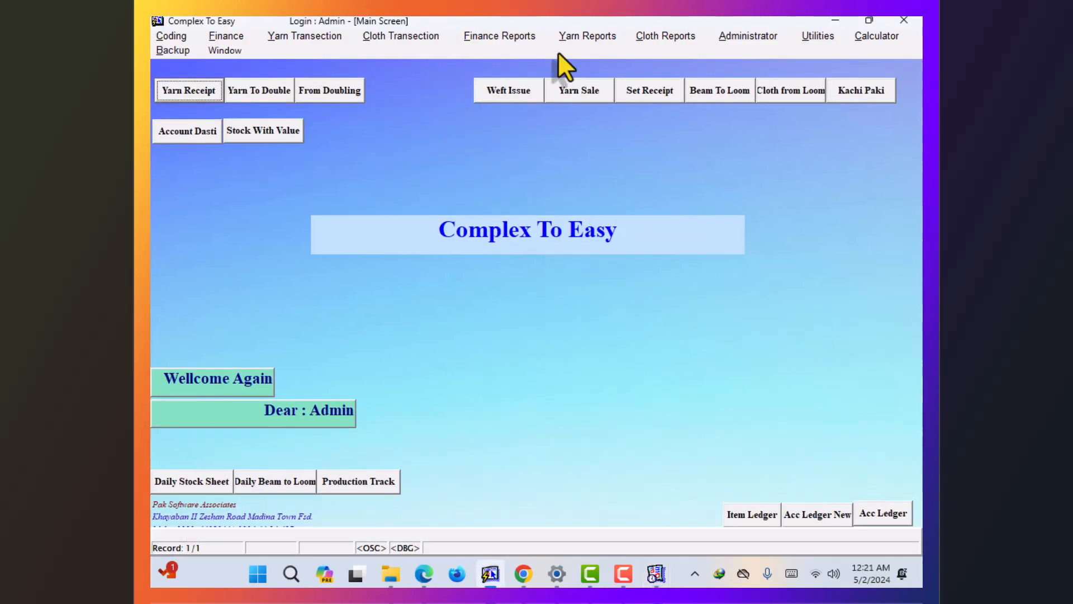
# - Preview the All Stock report showing warp, weft and rewind totals for 02-05-2024
pyautogui.click(579, 38)
pyautogui.moveTo(654, 69)
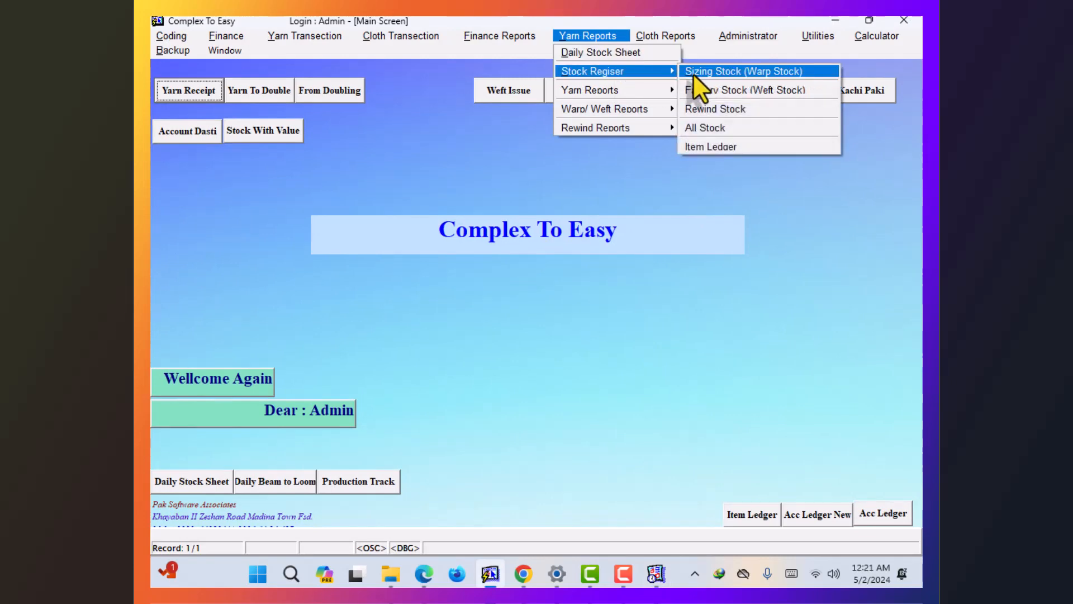
pyautogui.click(718, 128)
pyautogui.click(482, 267)
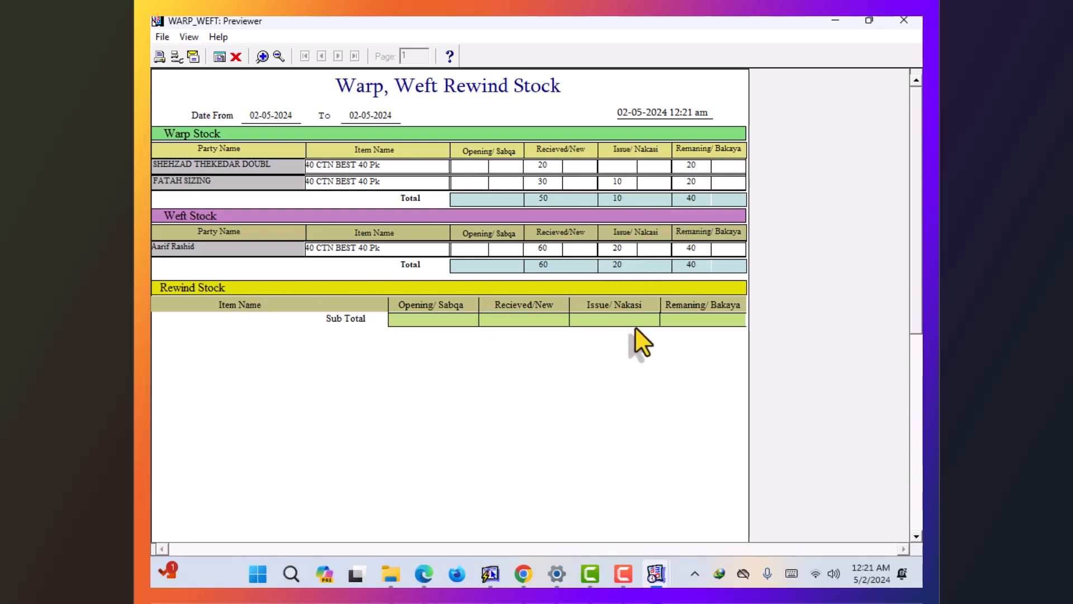
# - Close the stock report preview and switch back to the 2. Main Screen window
pyautogui.click(237, 57)
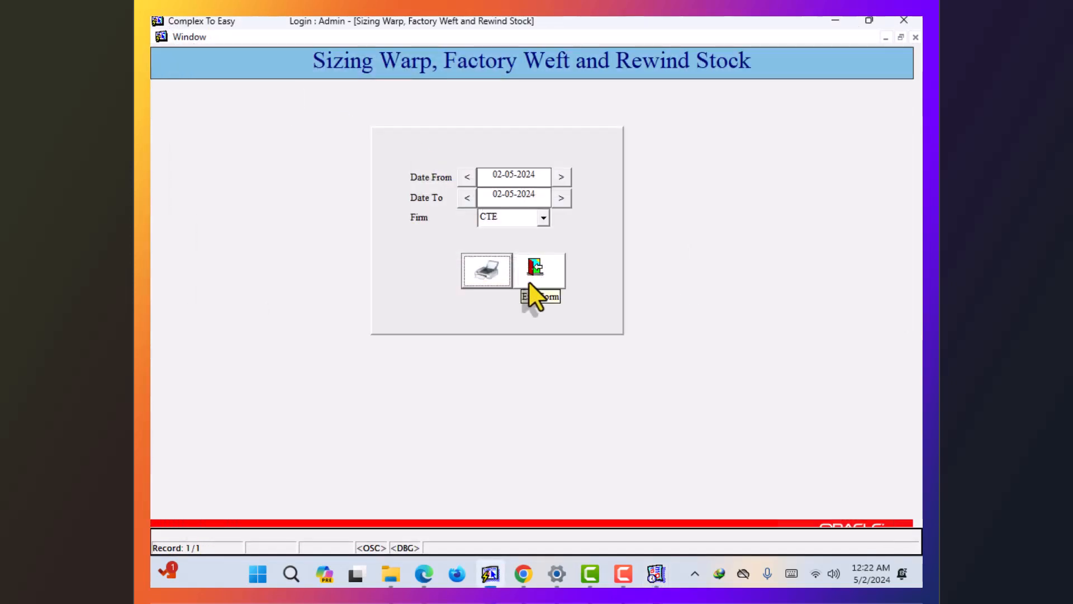
pyautogui.click(197, 38)
pyautogui.click(246, 126)
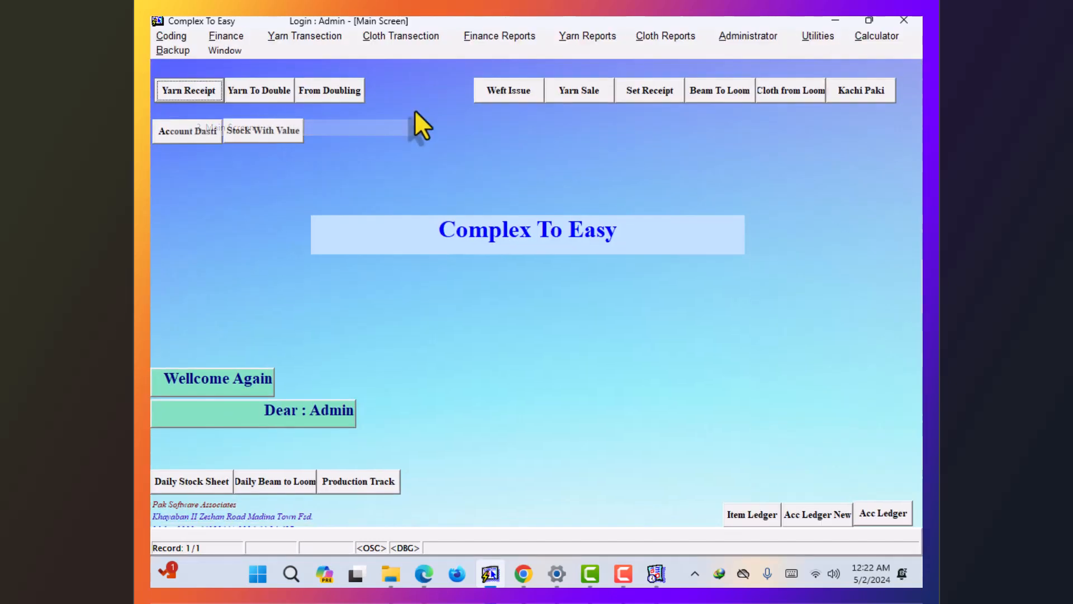
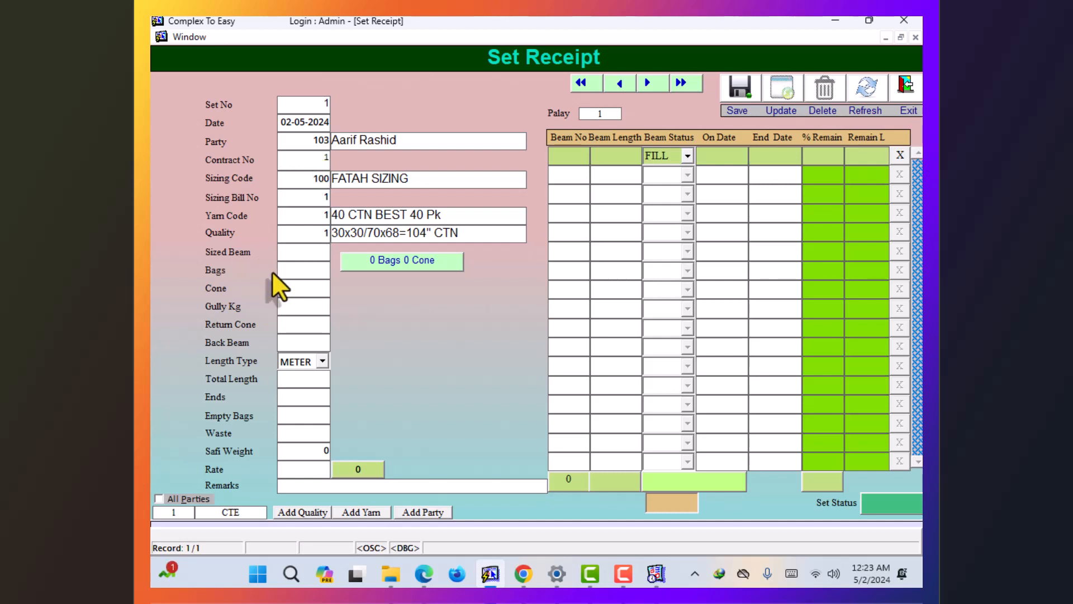
# - Enter 3 sized beams, 20 bags, 120 gully kg, 6 back beams and 6000 meter total length
pyautogui.write('3')
pyautogui.press('Return')
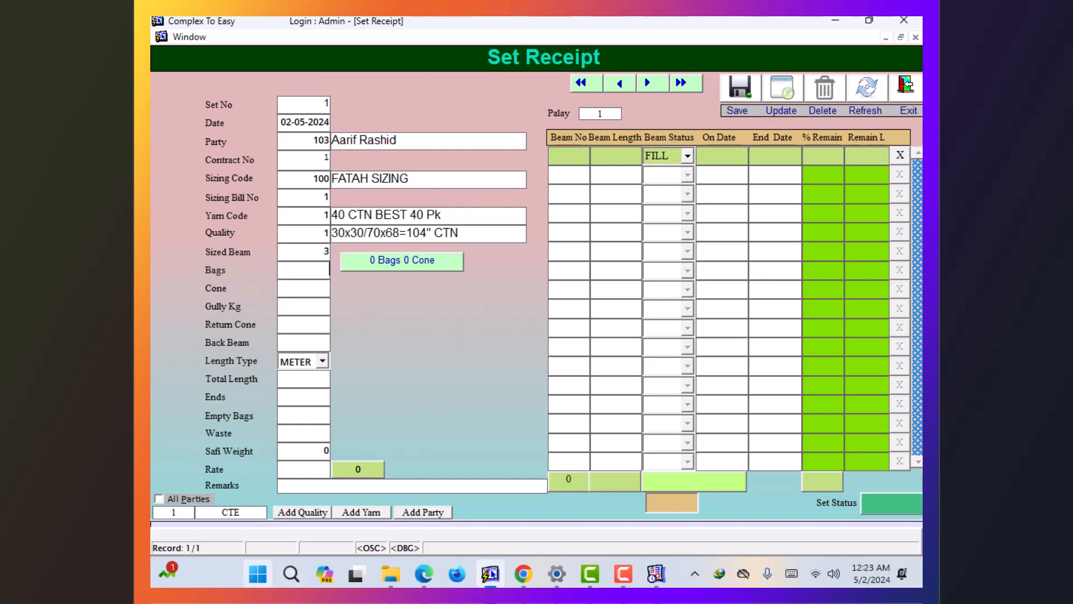
pyautogui.write('20')
pyautogui.press('Return')
pyautogui.write('120')
pyautogui.press('Return')
pyautogui.write('6')
pyautogui.press('Return')
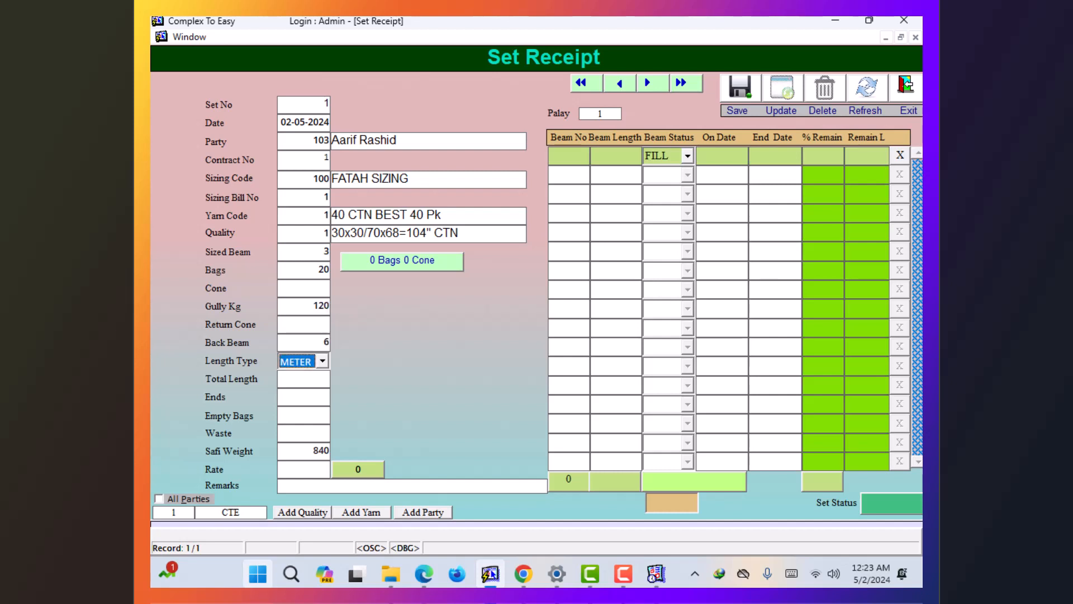
pyautogui.press('Return')
pyautogui.write('6000')
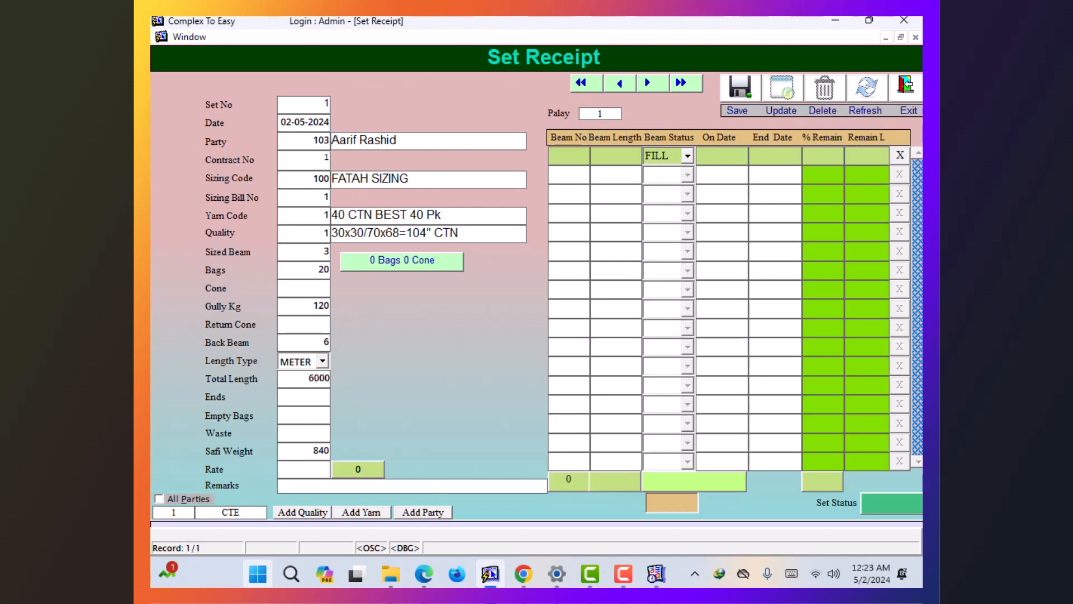
pyautogui.press('Return')
# - Enter 4255 ends, 18 empty bags and rate 250, giving a 210000 amount
pyautogui.write('4255')
pyautogui.press('Return')
pyautogui.write('3')
pyautogui.press('BackSpace')
pyautogui.write('18')
pyautogui.press('Return')
pyautogui.press('Return')
pyautogui.press('Return')
pyautogui.press('Return')
pyautogui.click(308, 470)
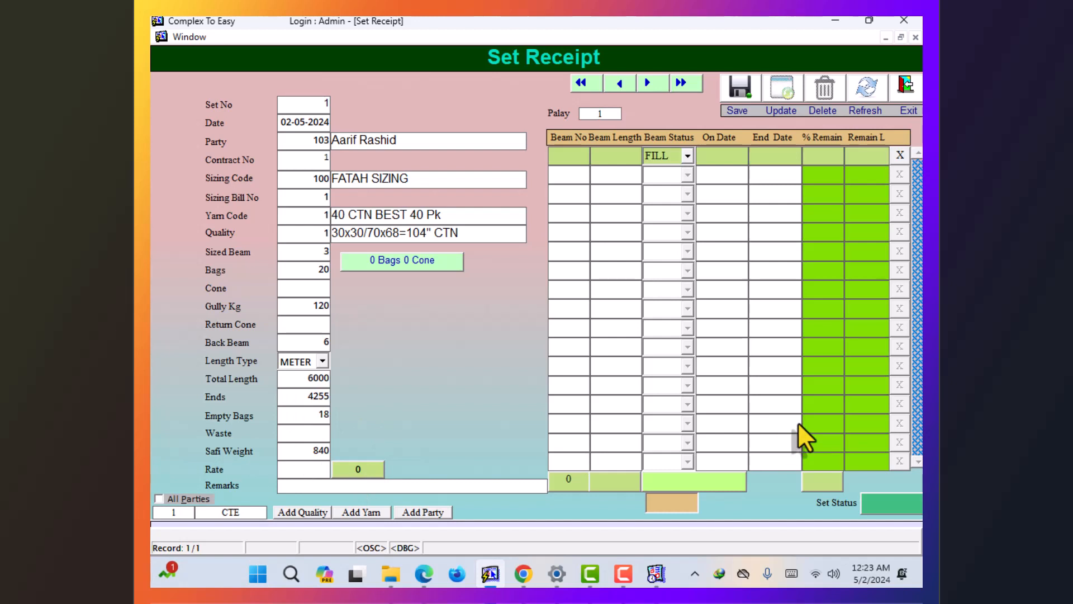
pyautogui.write('250')
pyautogui.press('Return')
pyautogui.press('Return')
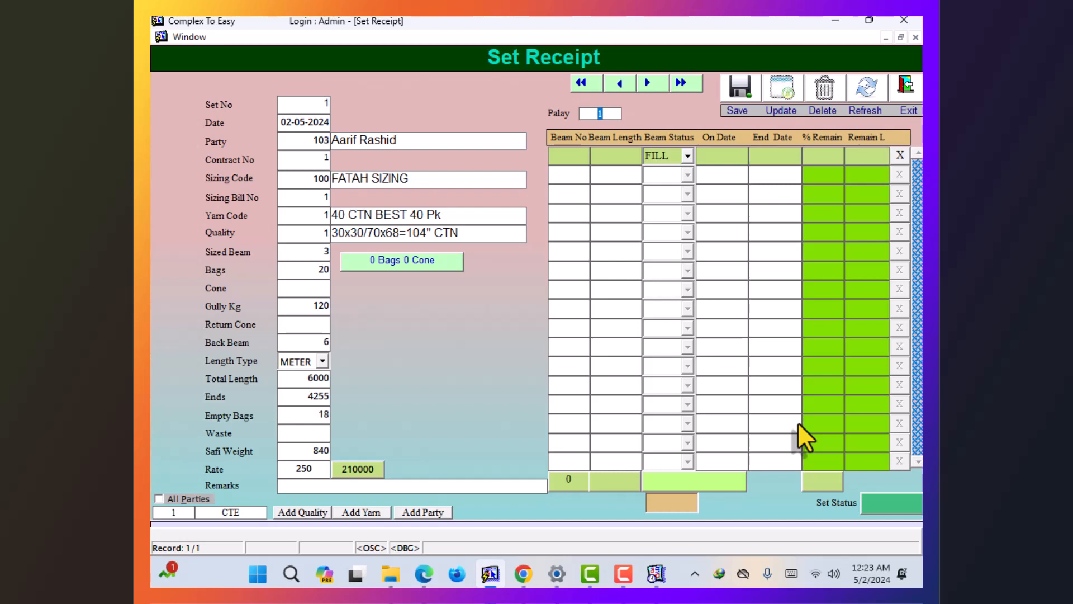
pyautogui.press('Return')
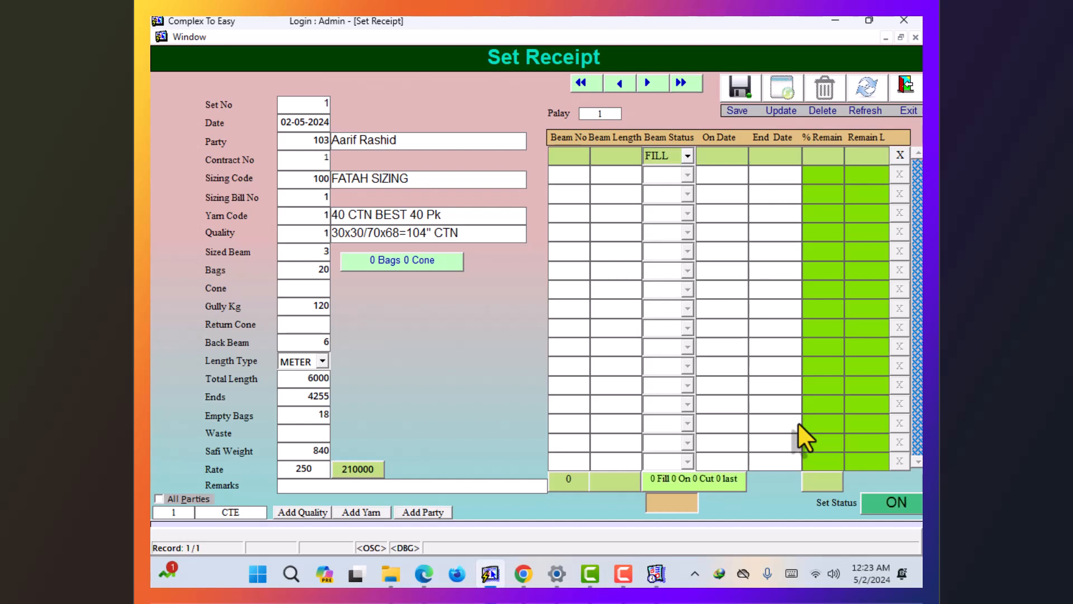
# - Add beams 1, 2 and 5 with 2000 length each to the set's beam grid
pyautogui.write('1')
pyautogui.press('Return')
pyautogui.press('Return')
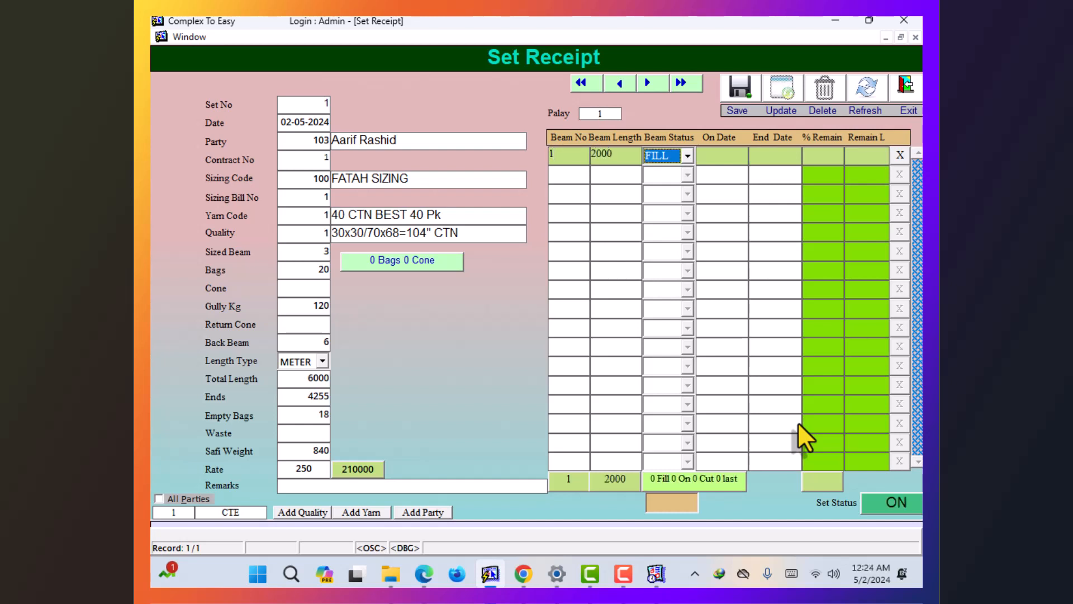
pyautogui.press('Return')
pyautogui.press('Return')
pyautogui.press('Return')
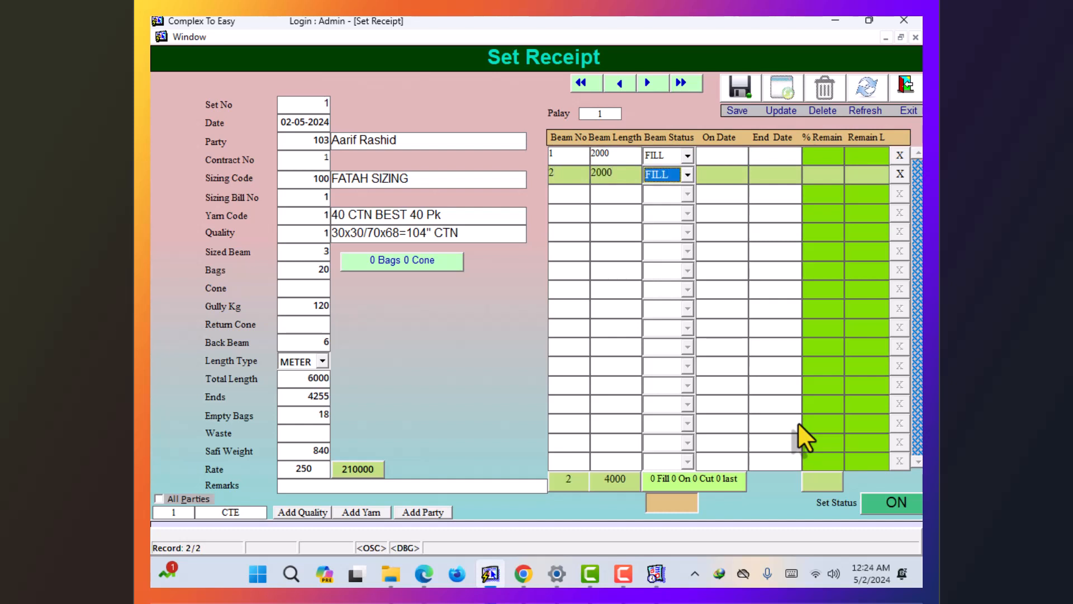
pyautogui.press('Return')
pyautogui.write('5')
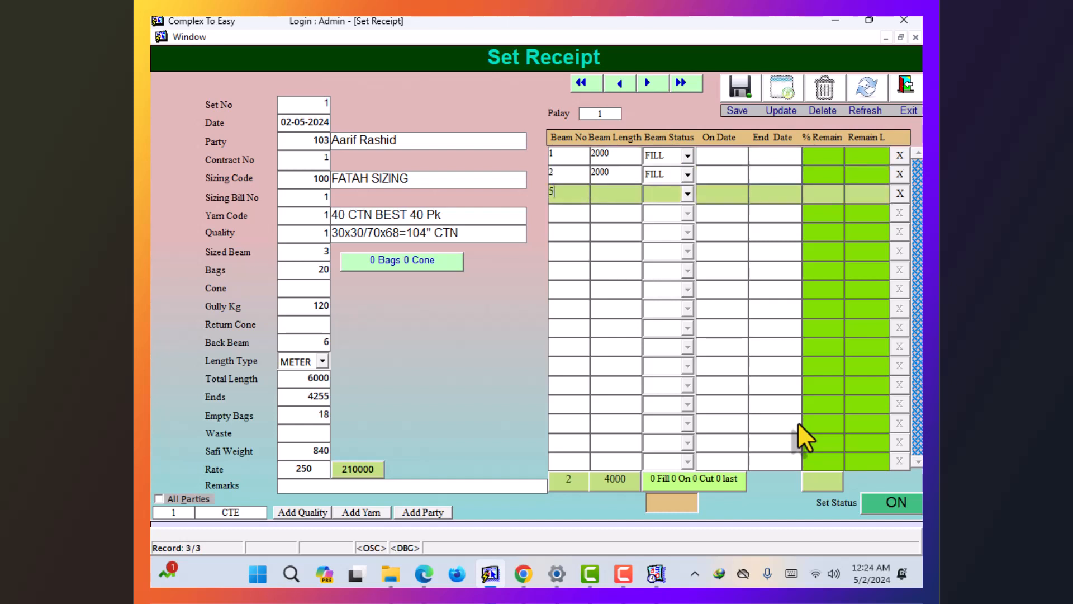
pyautogui.press('Return')
pyautogui.press('Return')
pyautogui.press('Return')
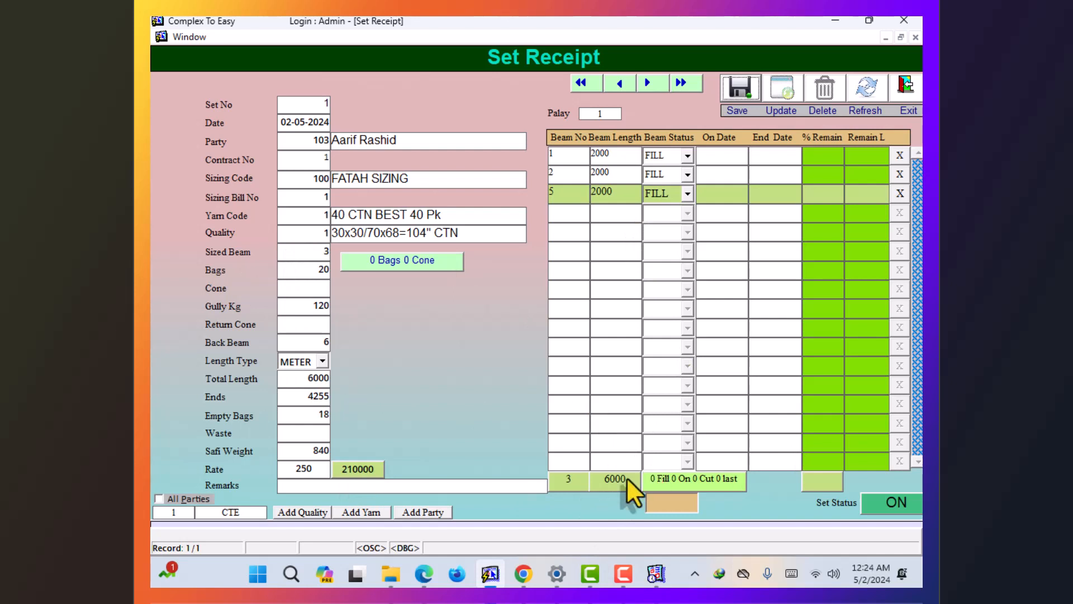
pyautogui.click(618, 156)
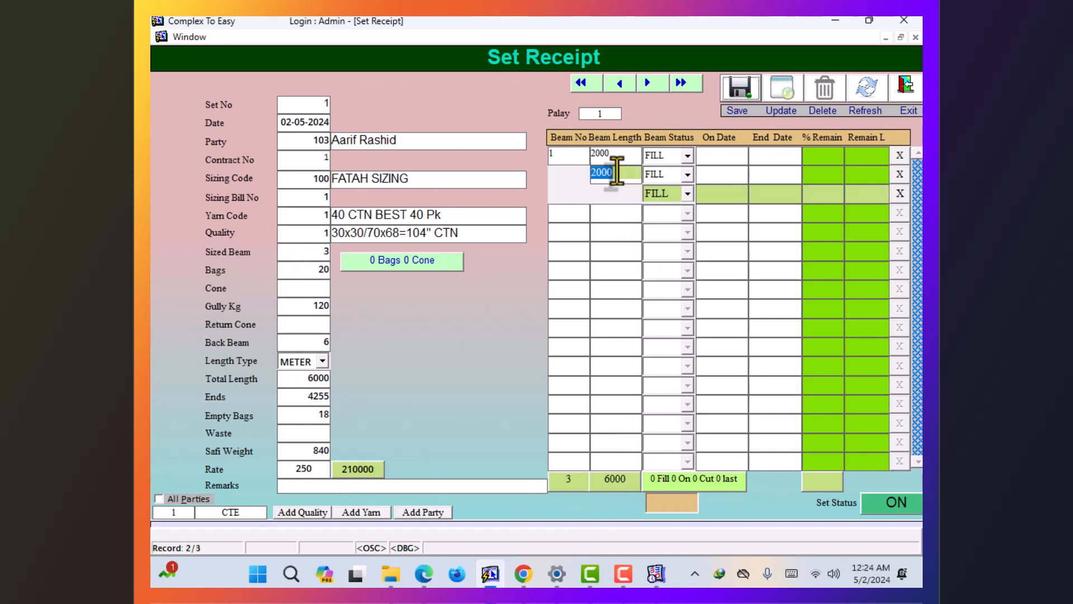
# - Save the set receipt and reload set 1 to confirm it
pyautogui.click(758, 99)
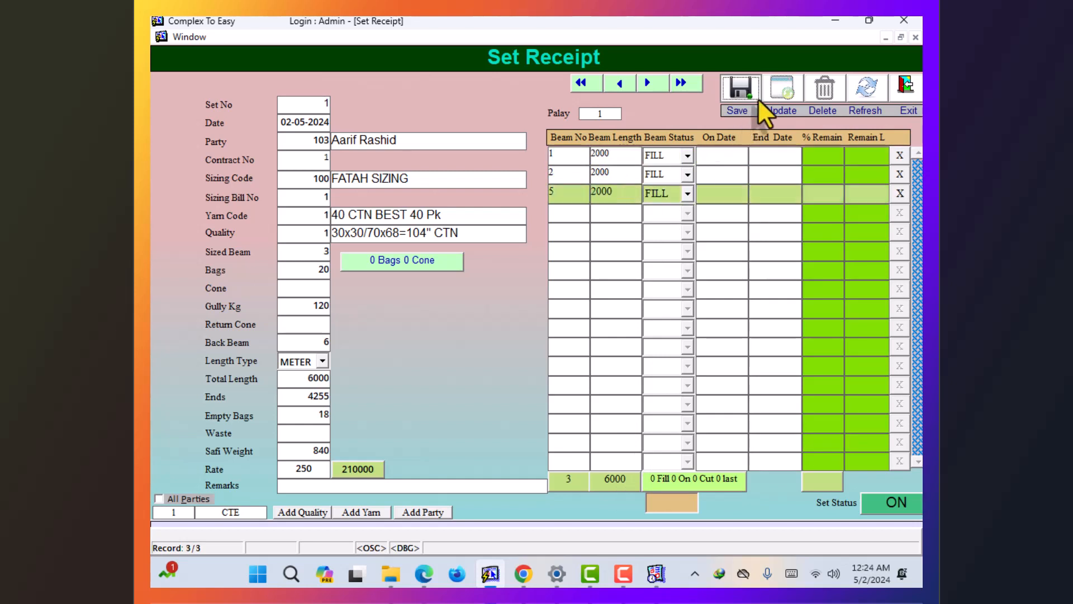
pyautogui.click(286, 104)
pyautogui.write('1')
pyautogui.press('Return')
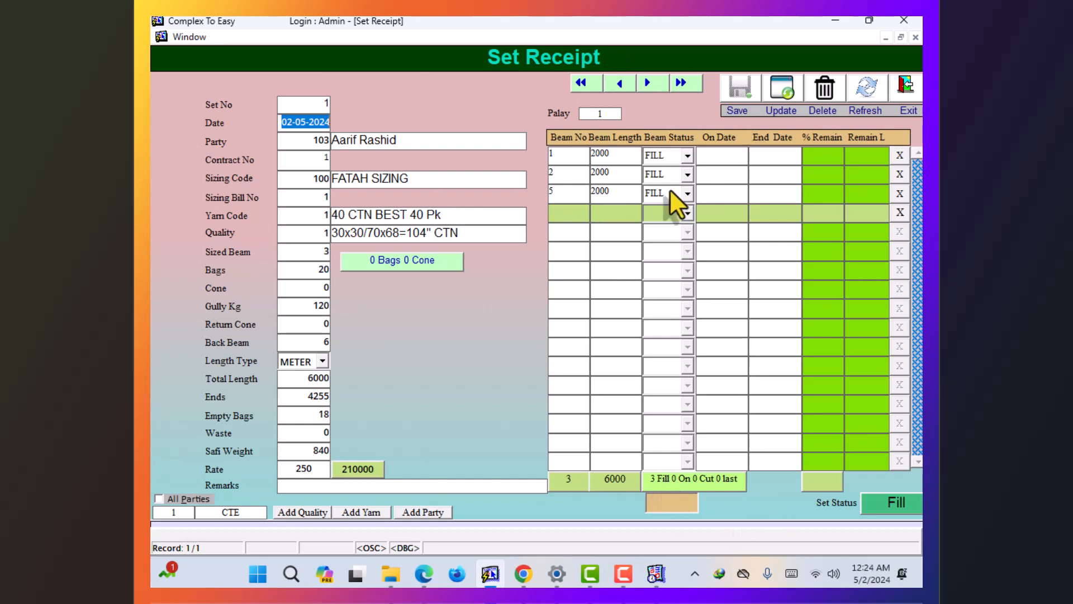
# - Close the set receipt form and return to the main screen
pyautogui.click(670, 213)
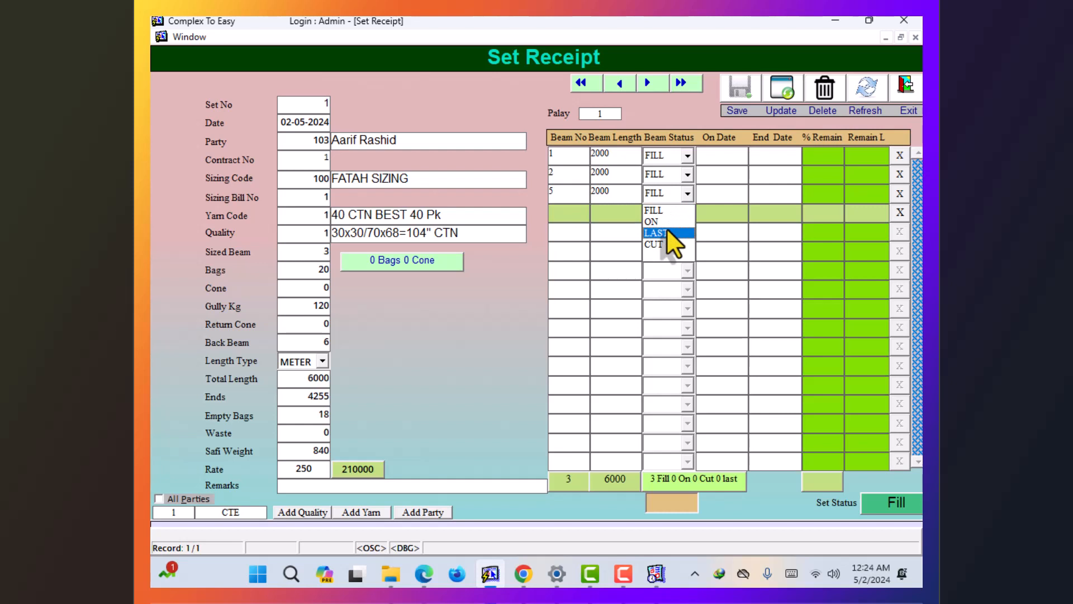
pyautogui.click(683, 137)
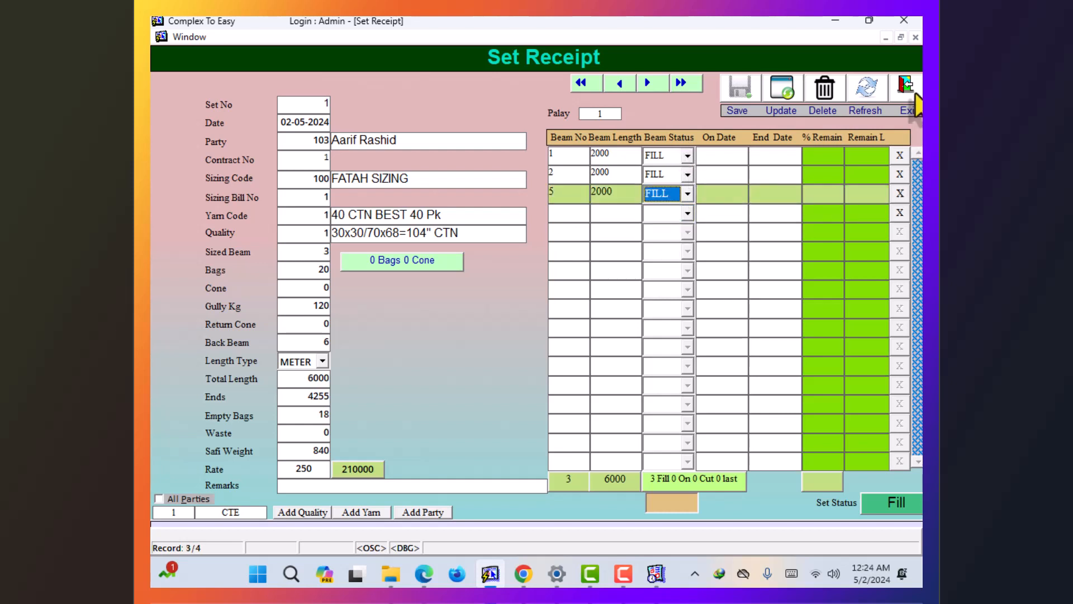
pyautogui.click(912, 91)
pyautogui.click(415, 38)
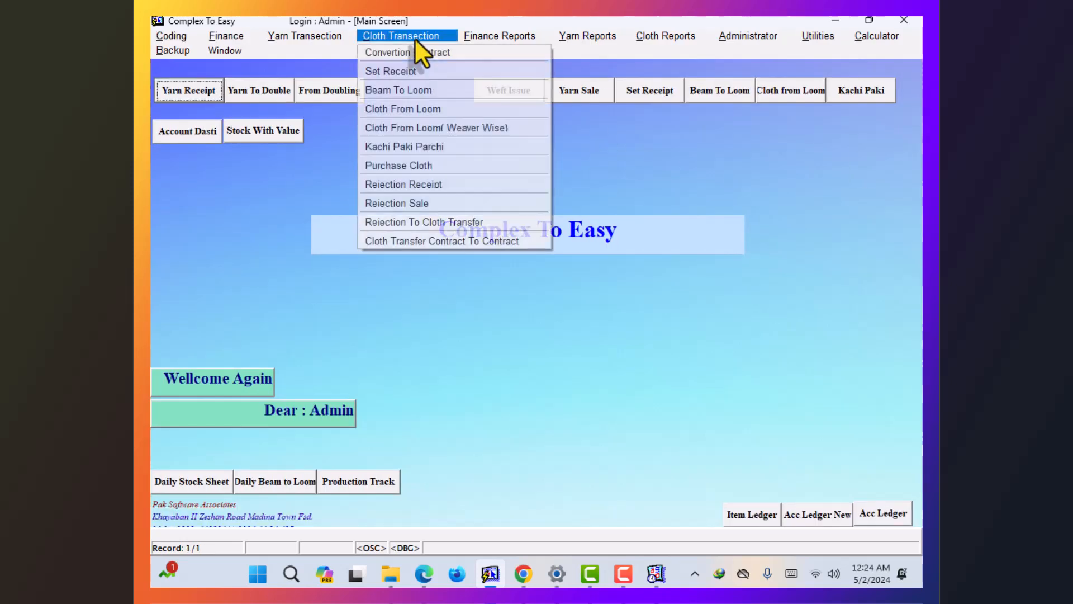
# - Open the Add Loom form and choose loom shed 1 1-20
pyautogui.click(406, 91)
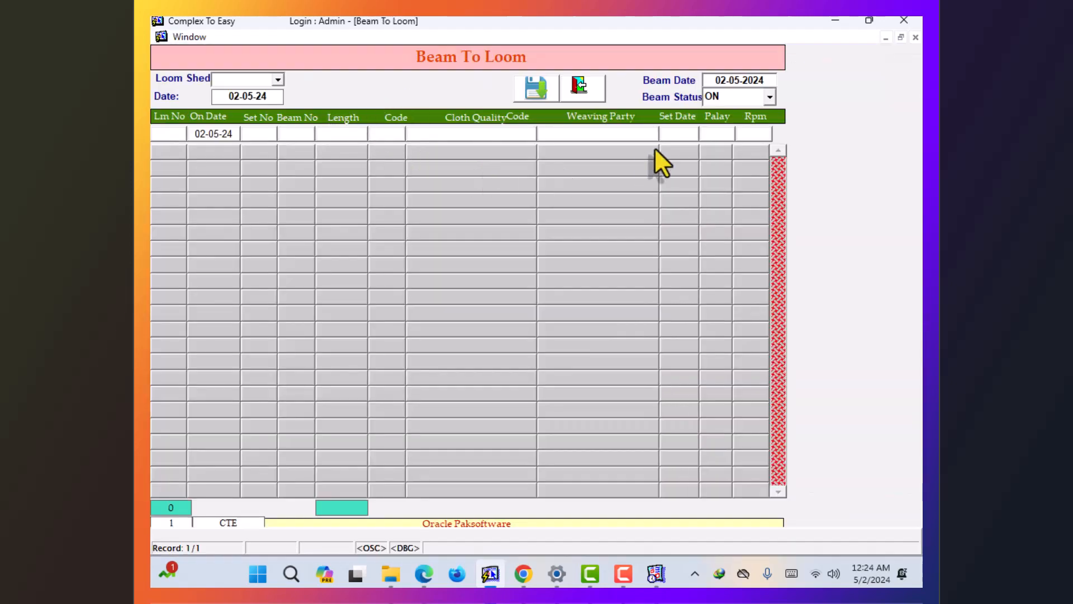
pyautogui.click(579, 94)
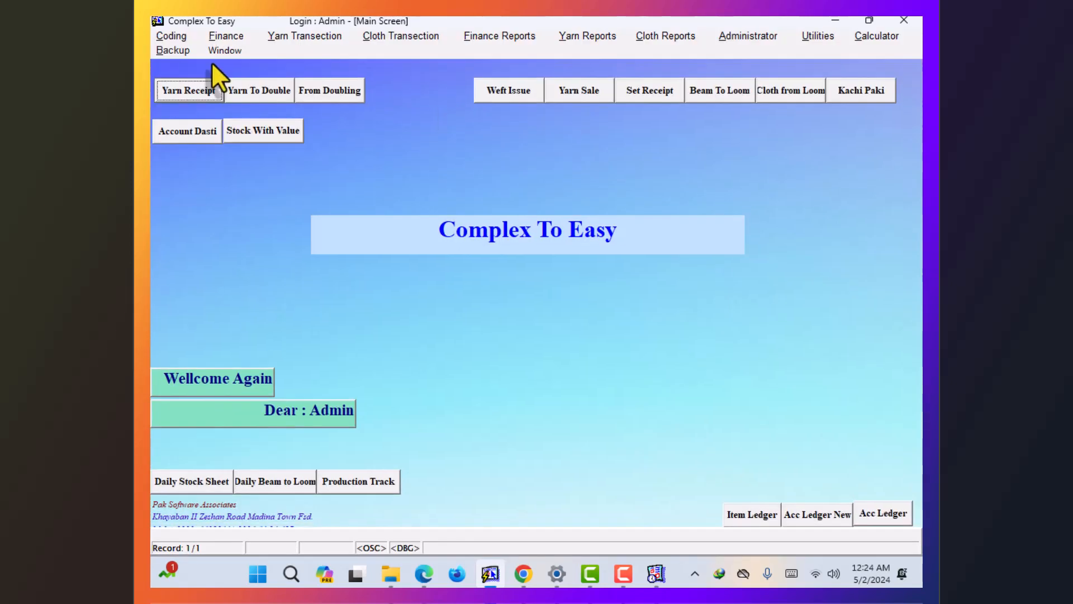
pyautogui.click(170, 36)
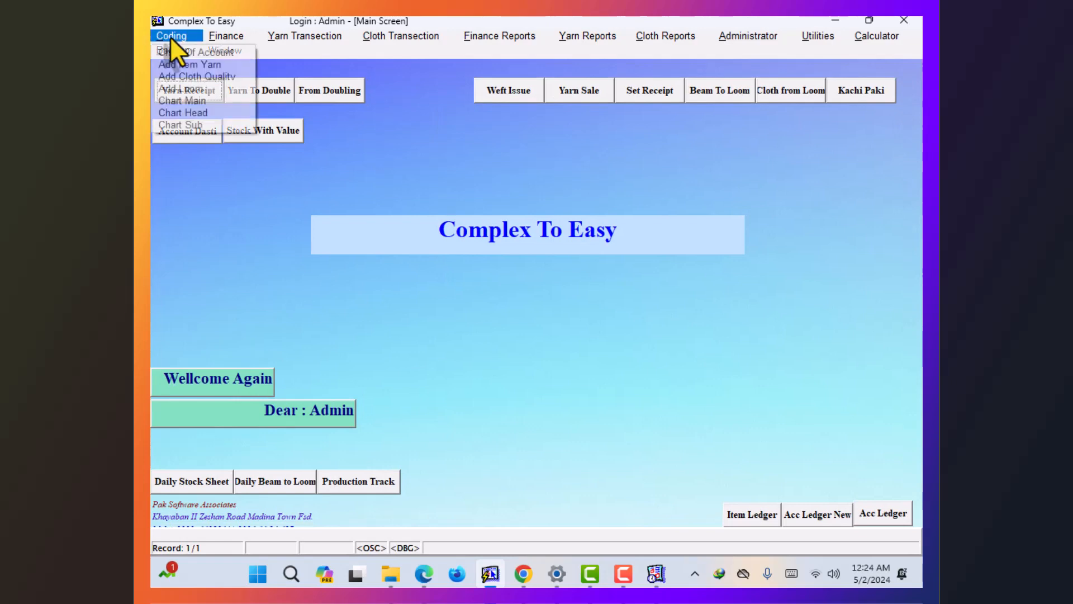
pyautogui.click(182, 89)
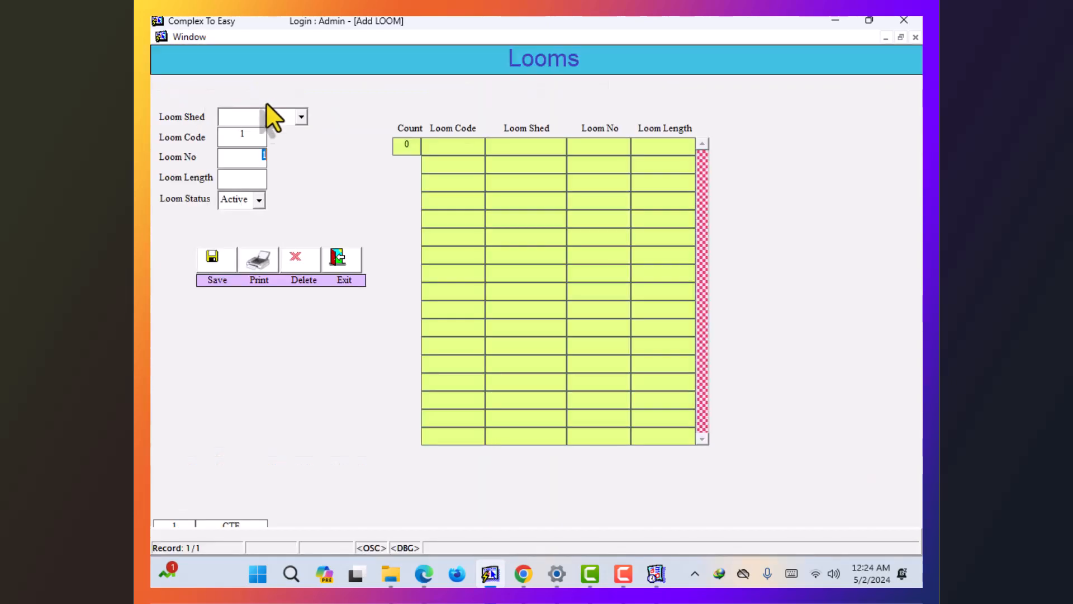
pyautogui.click(302, 118)
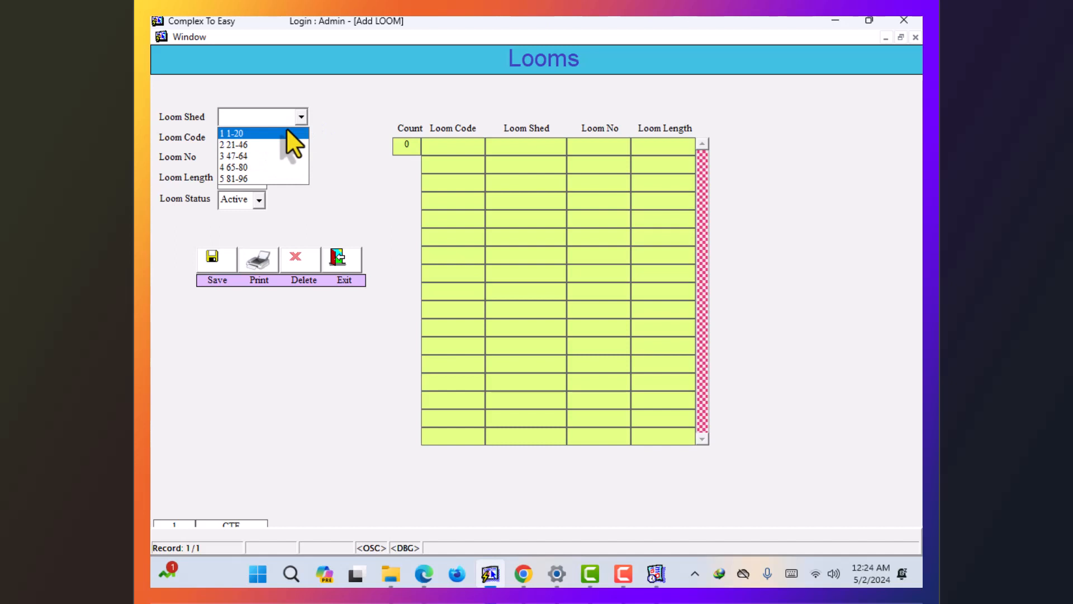
pyautogui.click(287, 132)
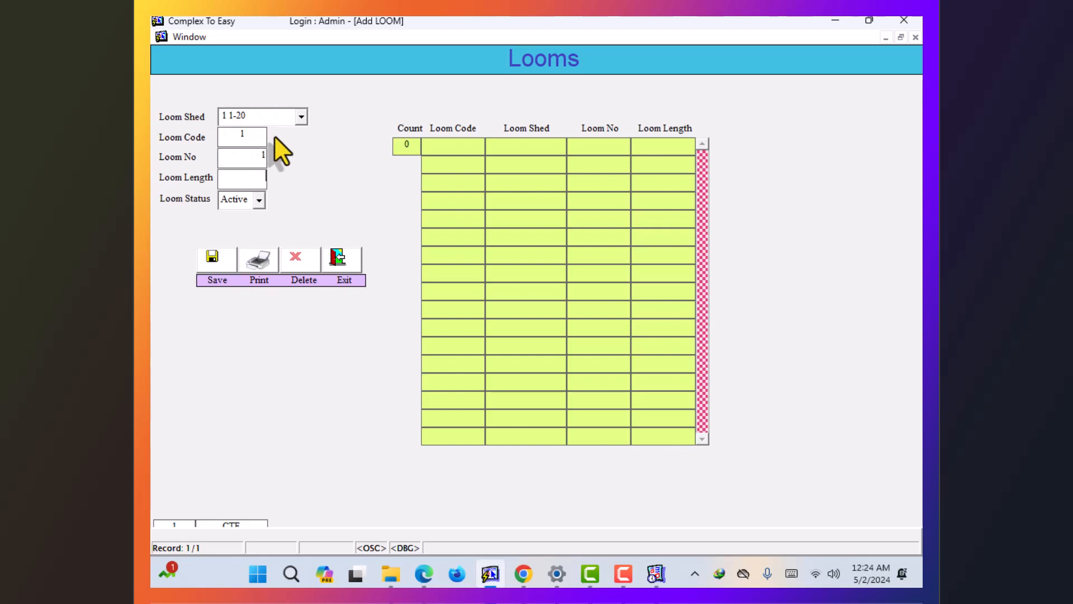
# - Save looms 1 and 2 in that shed and close the looms form
pyautogui.press('Tab')
pyautogui.press('Return')
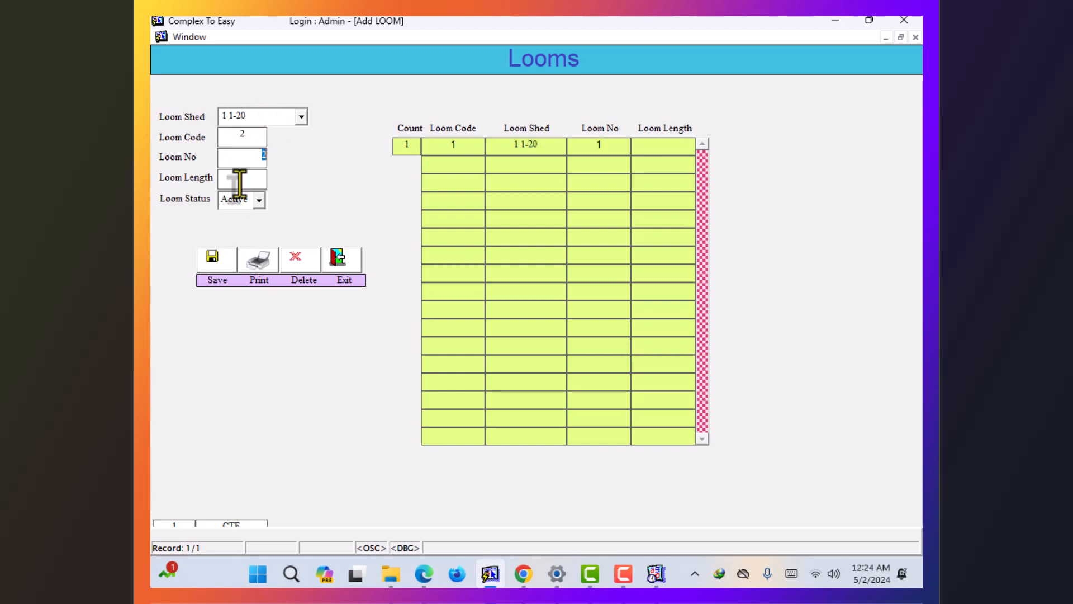
pyautogui.press('Tab')
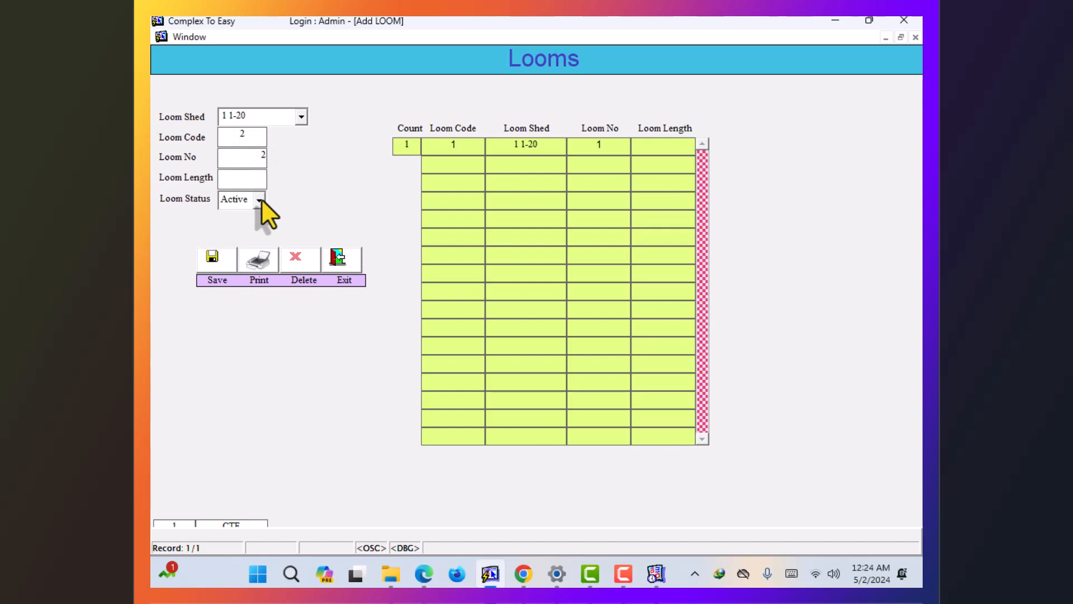
pyautogui.press('Tab')
pyautogui.press('Return')
pyautogui.press('Tab')
pyautogui.click(338, 275)
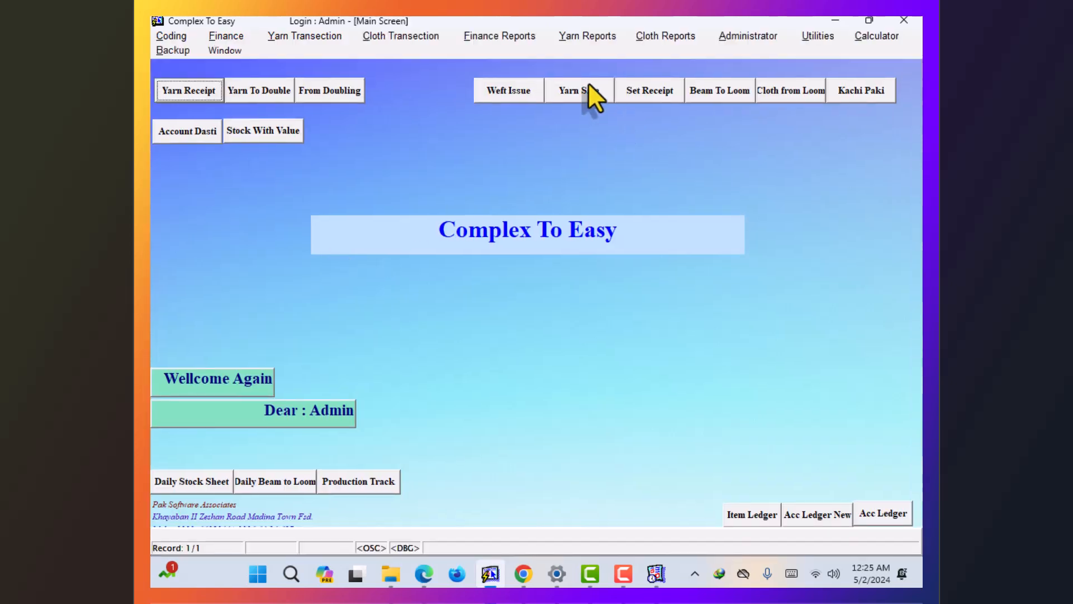
# - In Beam To Loom, enter loom 1 and set its beam status to ON
pyautogui.click(707, 96)
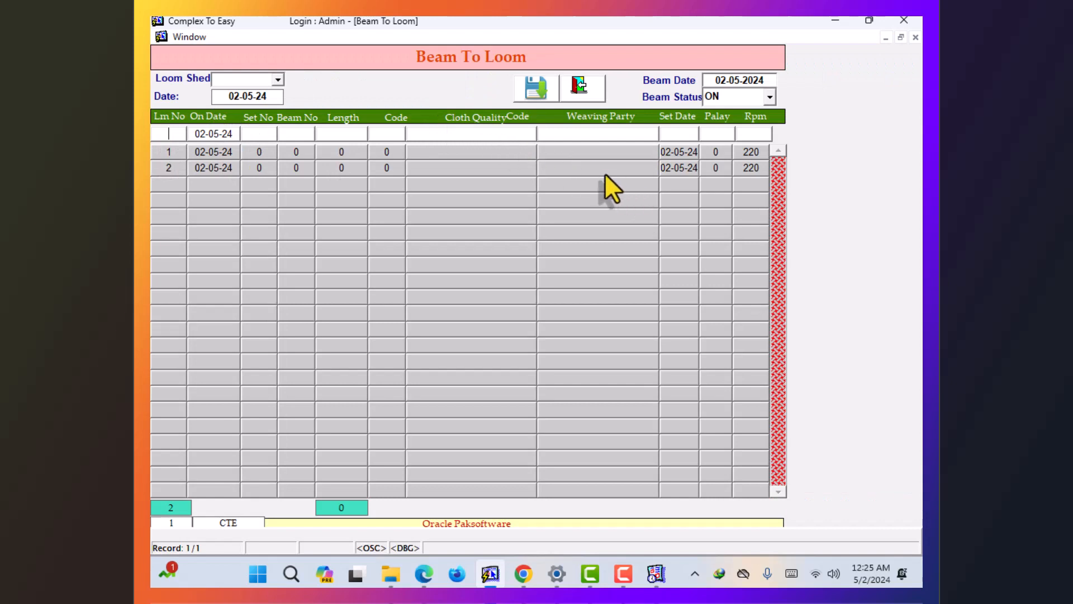
pyautogui.write('1')
pyautogui.press('Return')
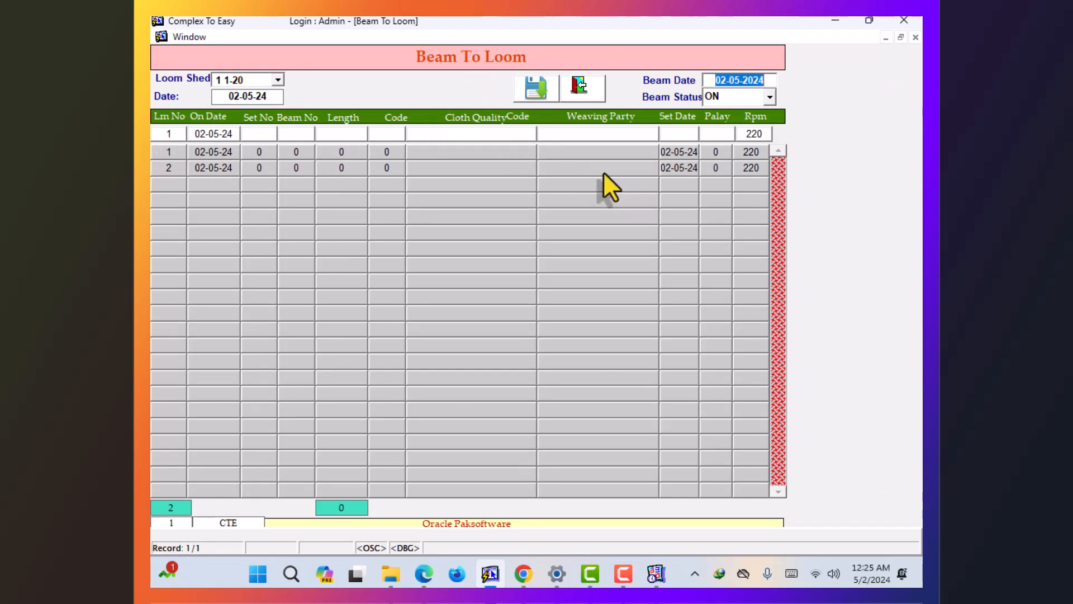
pyautogui.press('Return')
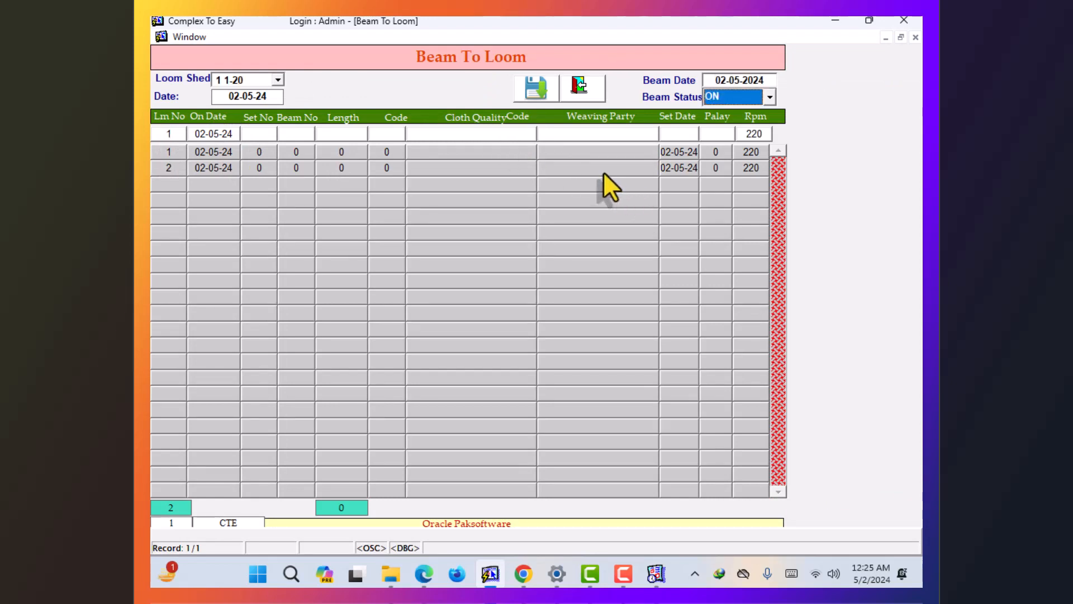
pyautogui.press('Return')
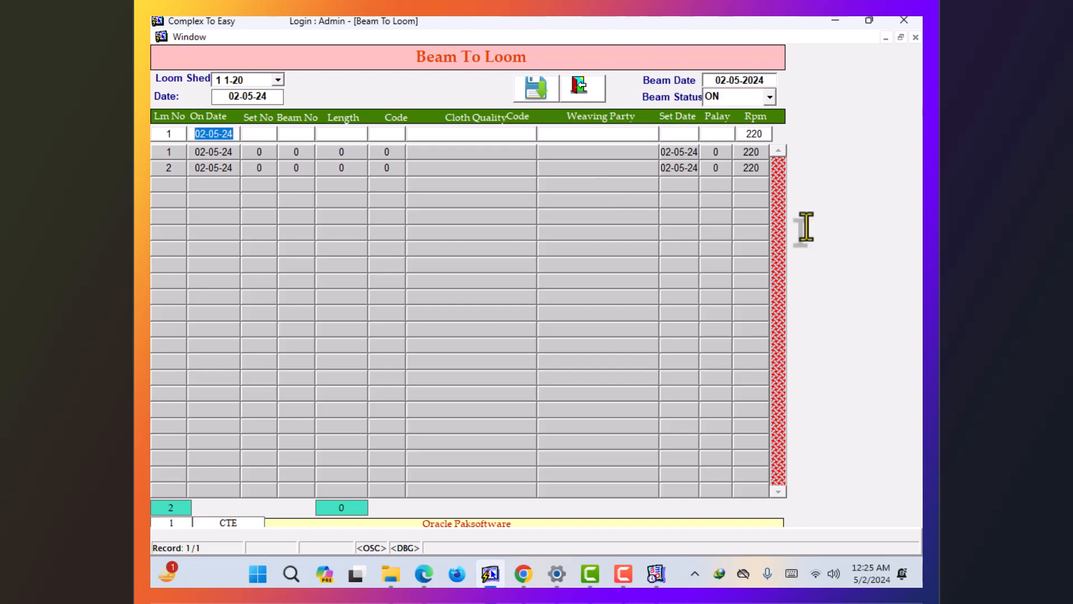
pyautogui.click(774, 97)
pyautogui.click(752, 113)
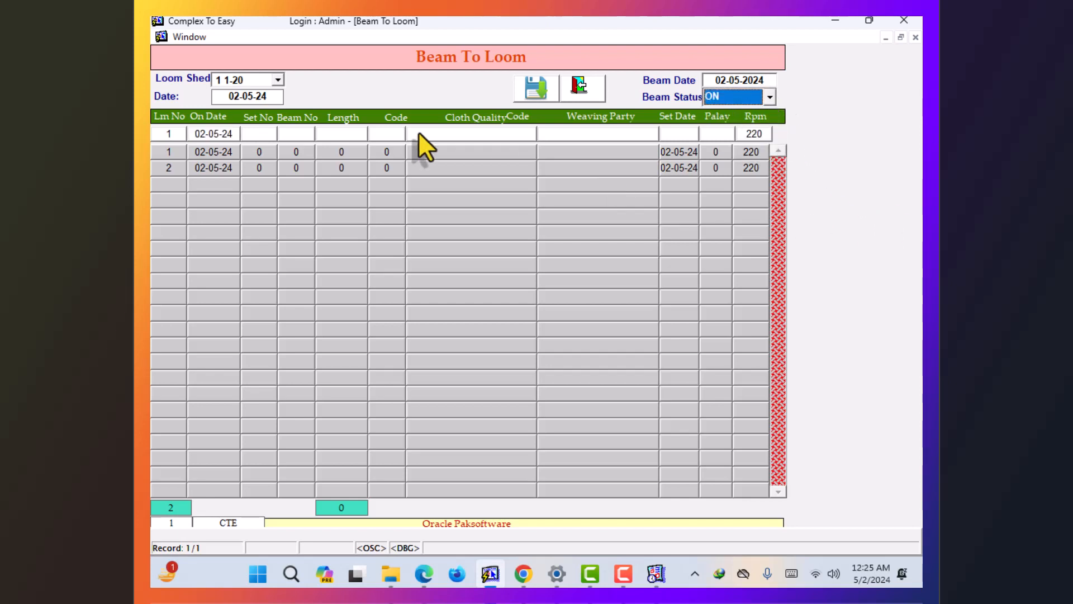
pyautogui.press('Return')
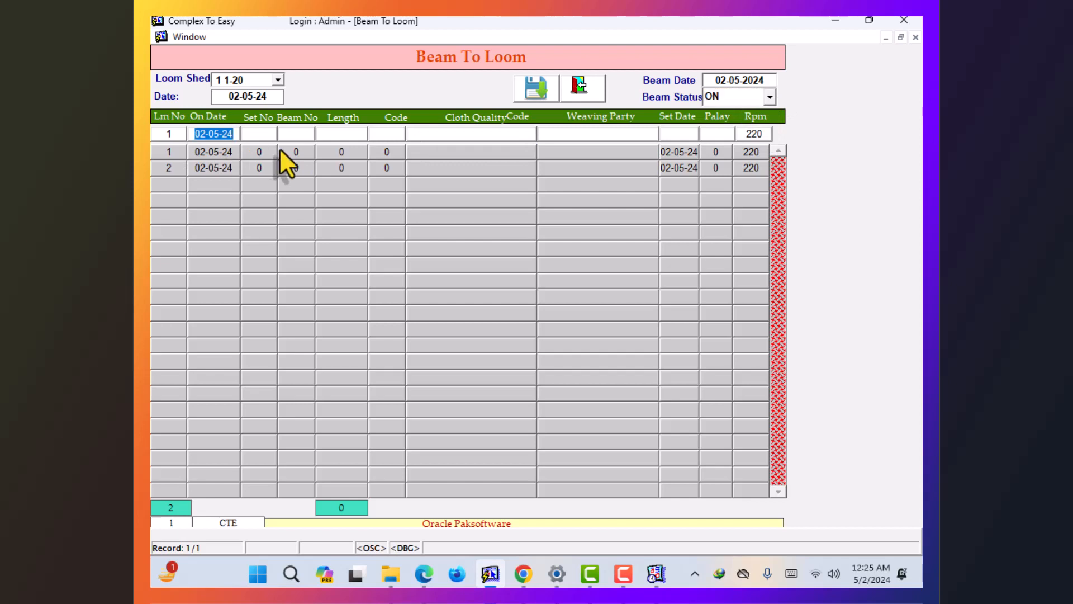
# - Assign set 1 and beam 1 with length 2000 to loom 1
pyautogui.press('Return')
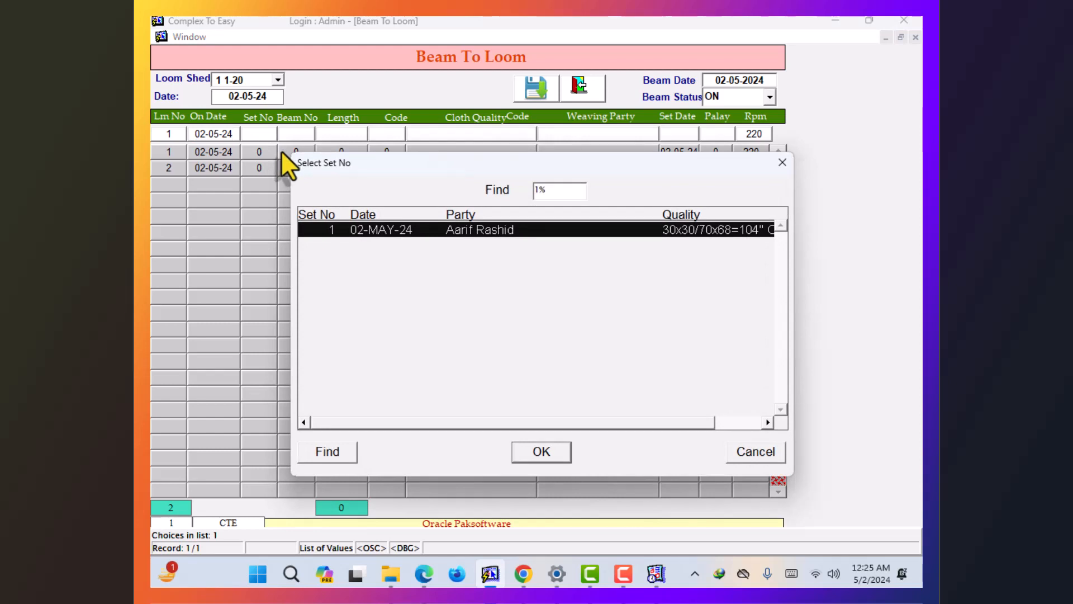
pyautogui.press('Right')
pyautogui.press('Right')
pyautogui.press('Left')
pyautogui.press('Left')
pyautogui.press('Return')
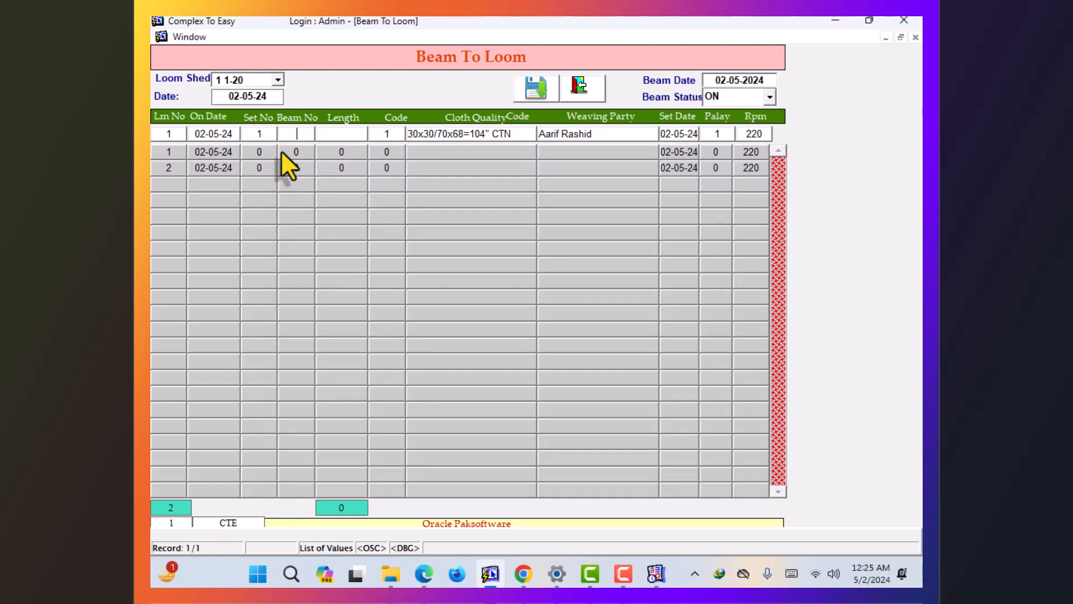
pyautogui.press('F9')
pyautogui.press('Down')
pyautogui.press('Down')
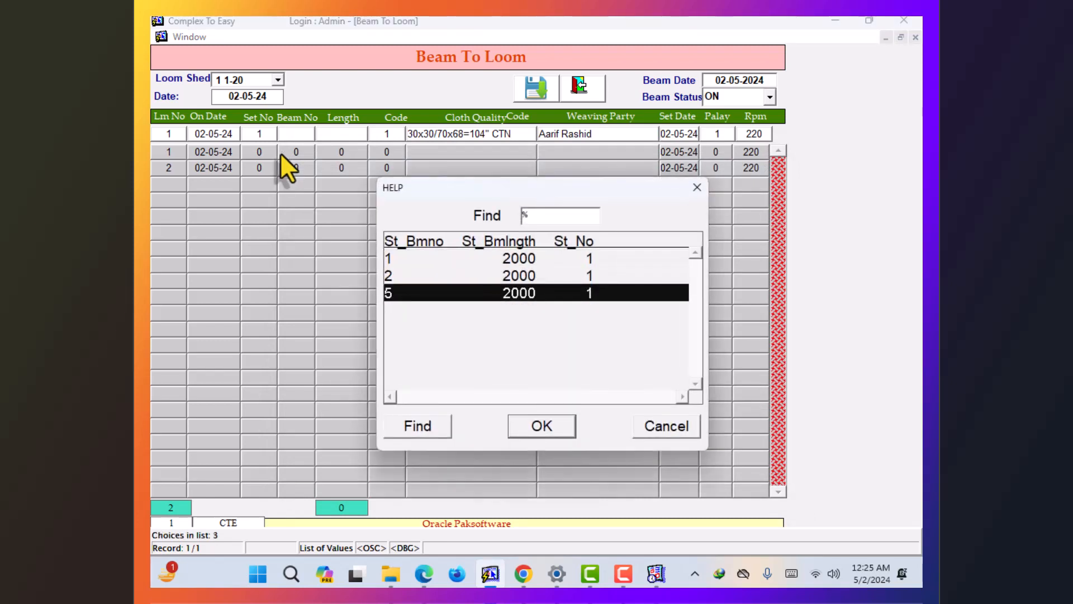
pyautogui.press('Up')
pyautogui.press('Up')
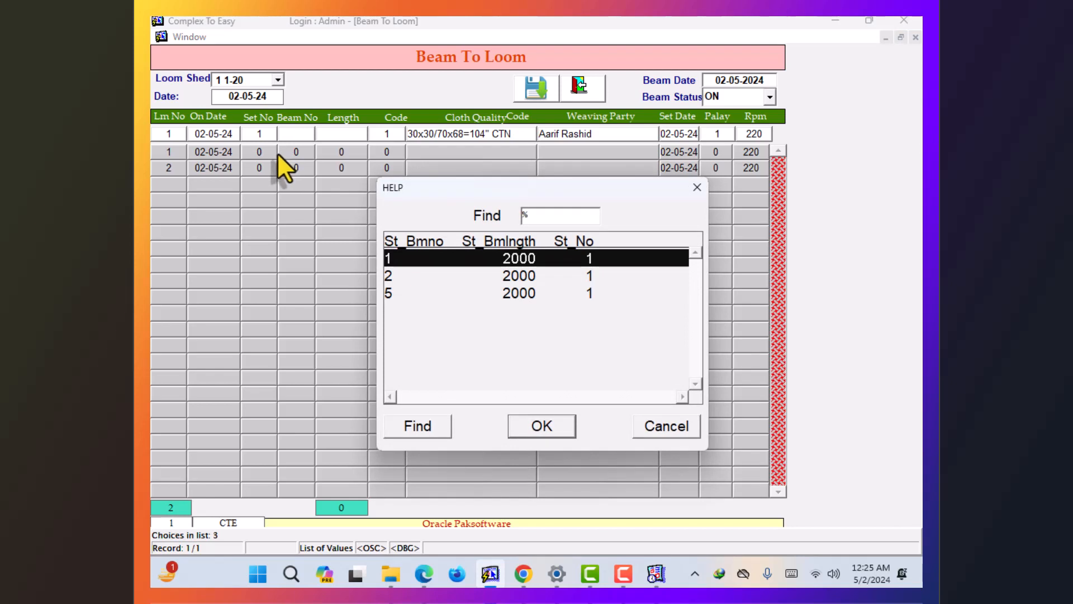
pyautogui.press('Return')
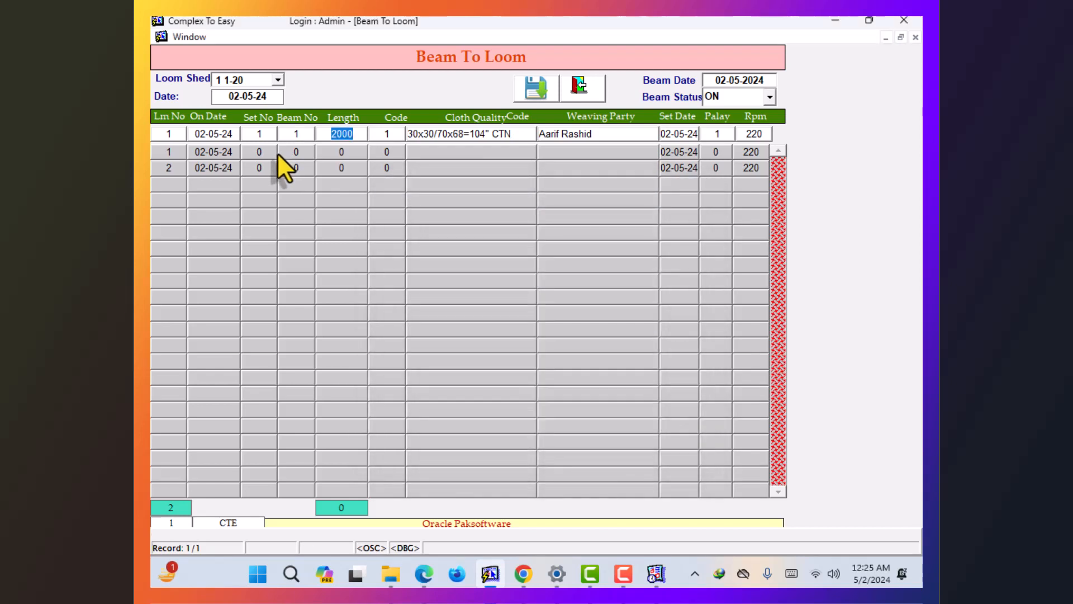
pyautogui.press('Return')
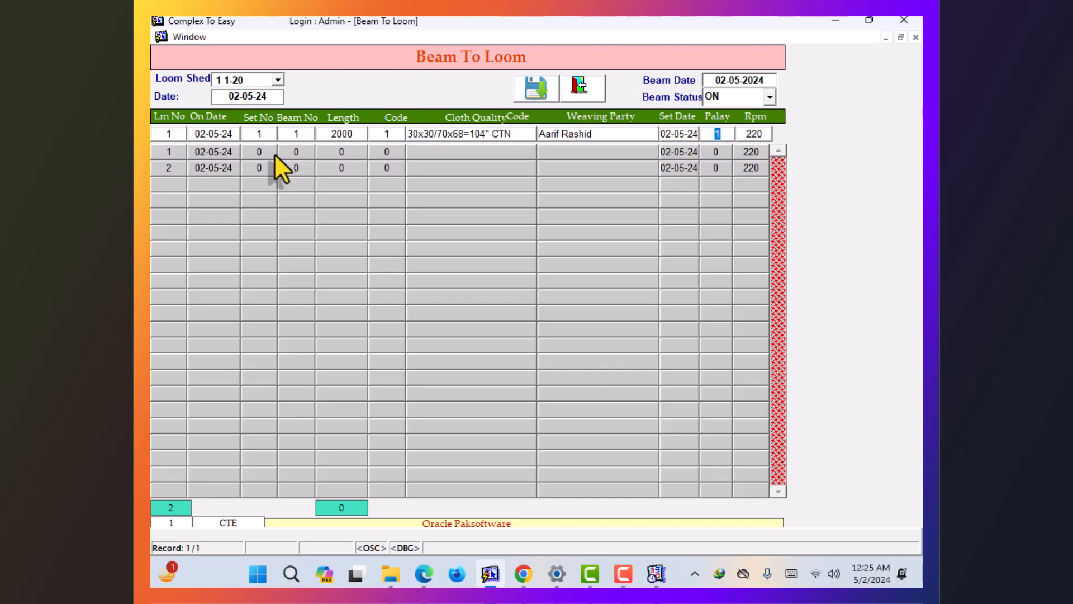
pyautogui.press('Return')
pyautogui.press('Return')
pyautogui.press('Return')
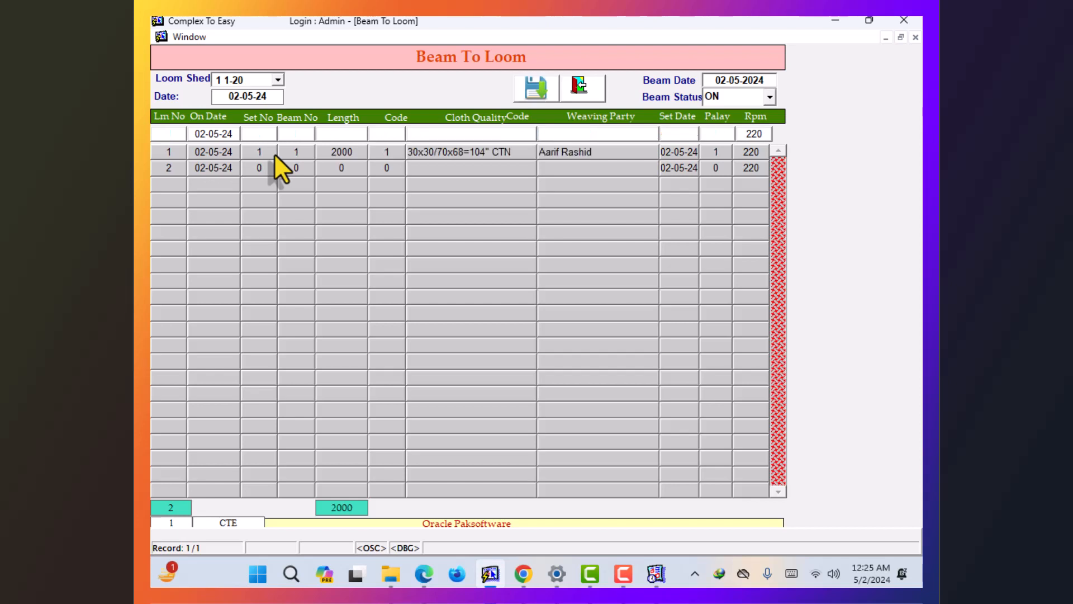
# - Assign set 1's beam 5 to loom 2, save it, and close Beam To Loom
pyautogui.write('2')
pyautogui.press('Return')
pyautogui.press('Return')
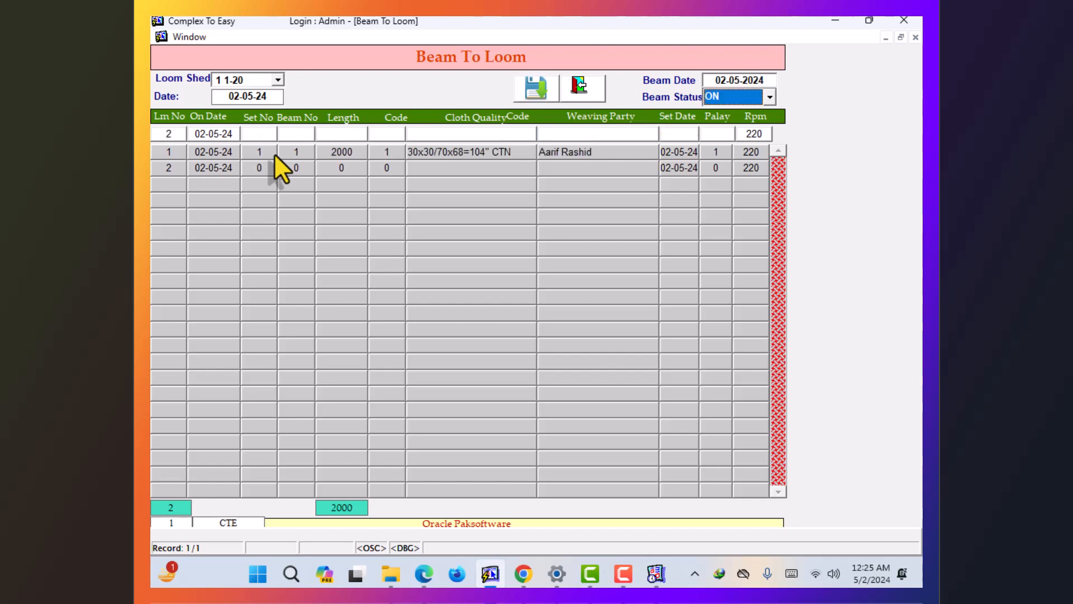
pyautogui.press('Return')
pyautogui.press('Return')
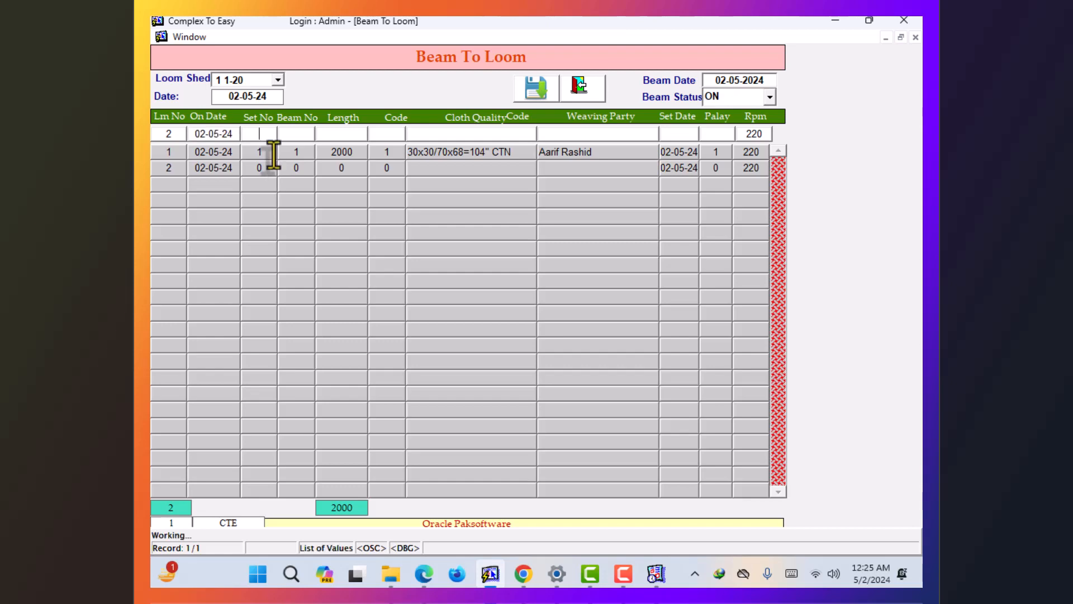
pyautogui.press('Return')
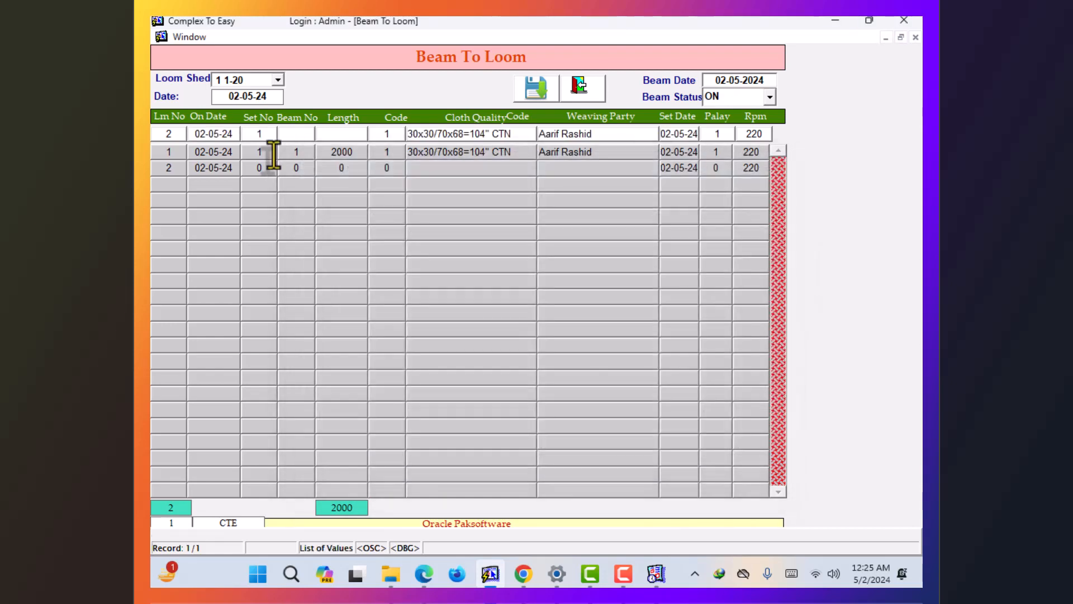
pyautogui.press('Down')
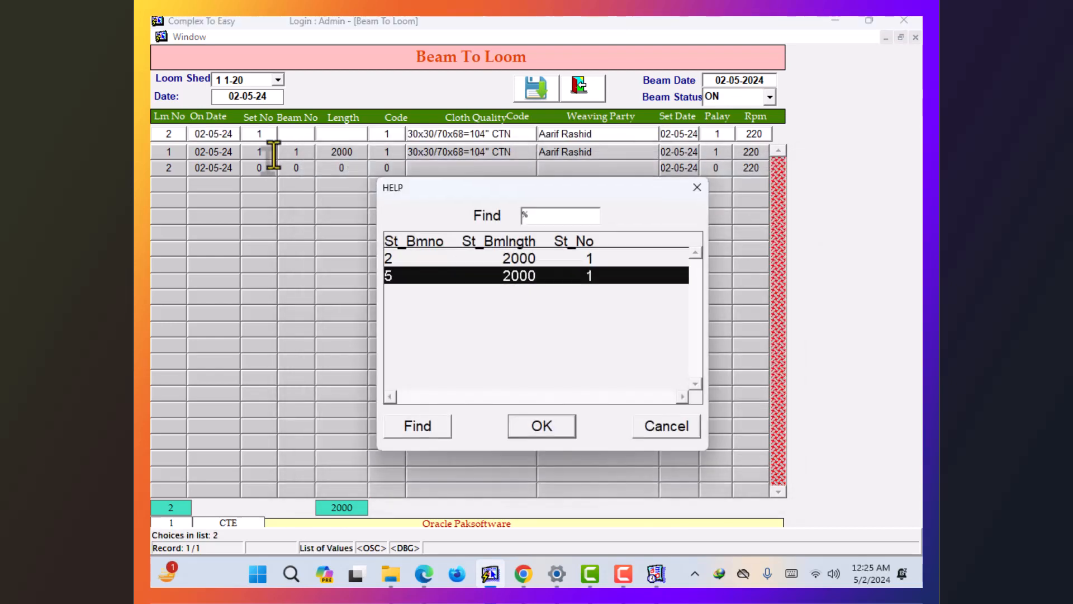
pyautogui.press('Up')
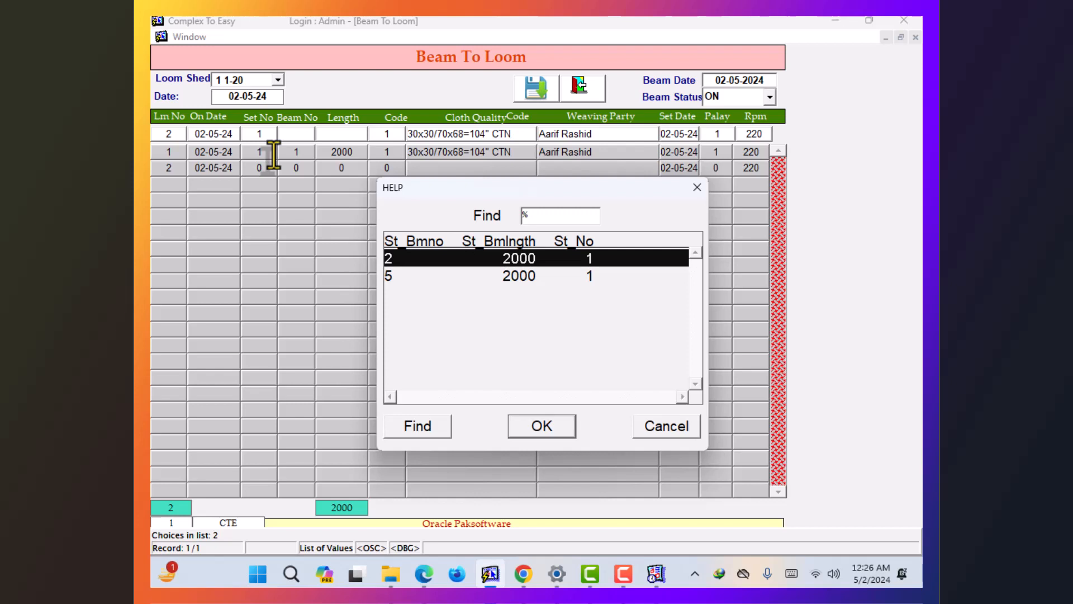
pyautogui.press('Down')
pyautogui.press('Return')
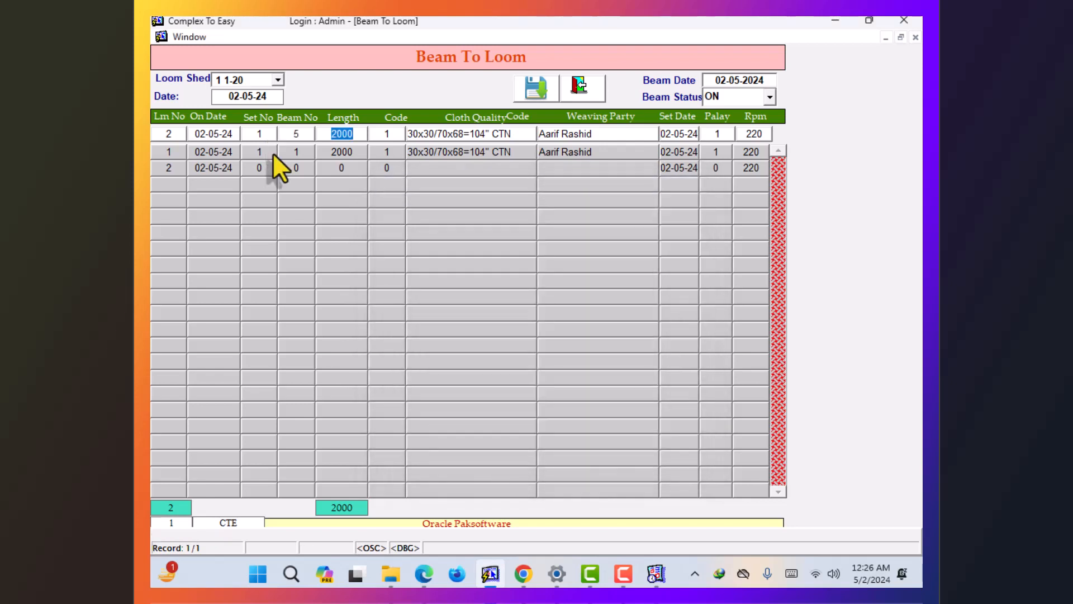
pyautogui.press('Return')
pyautogui.press('Return')
pyautogui.press('Return')
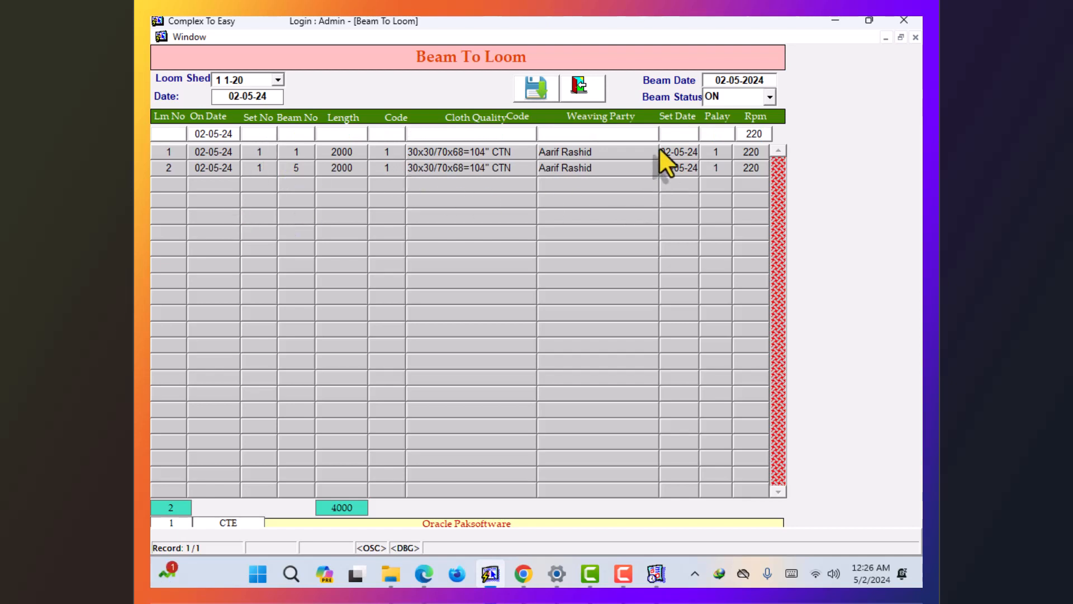
pyautogui.click(595, 82)
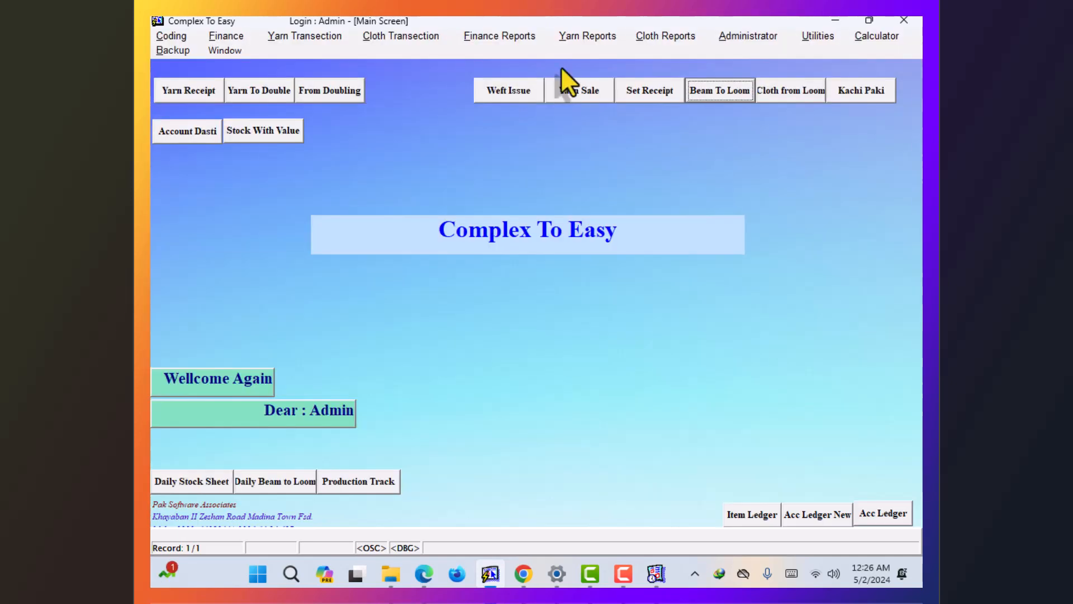
# - Start a Cloth From Looms entry for loom 1, loading beam 1's CTN quality, pick 30, rpm 220
pyautogui.click(382, 43)
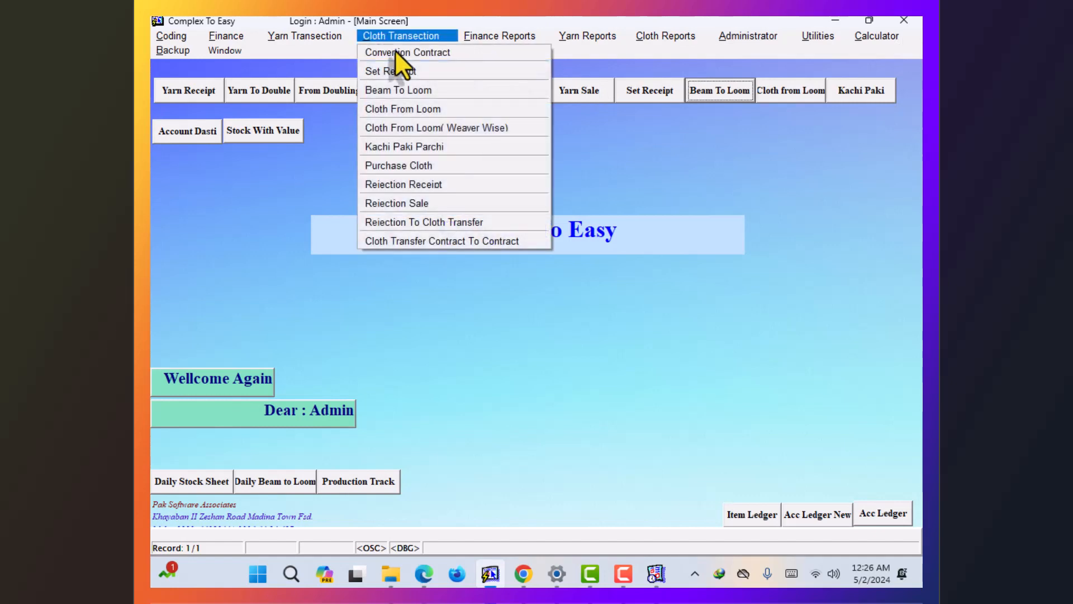
pyautogui.click(437, 109)
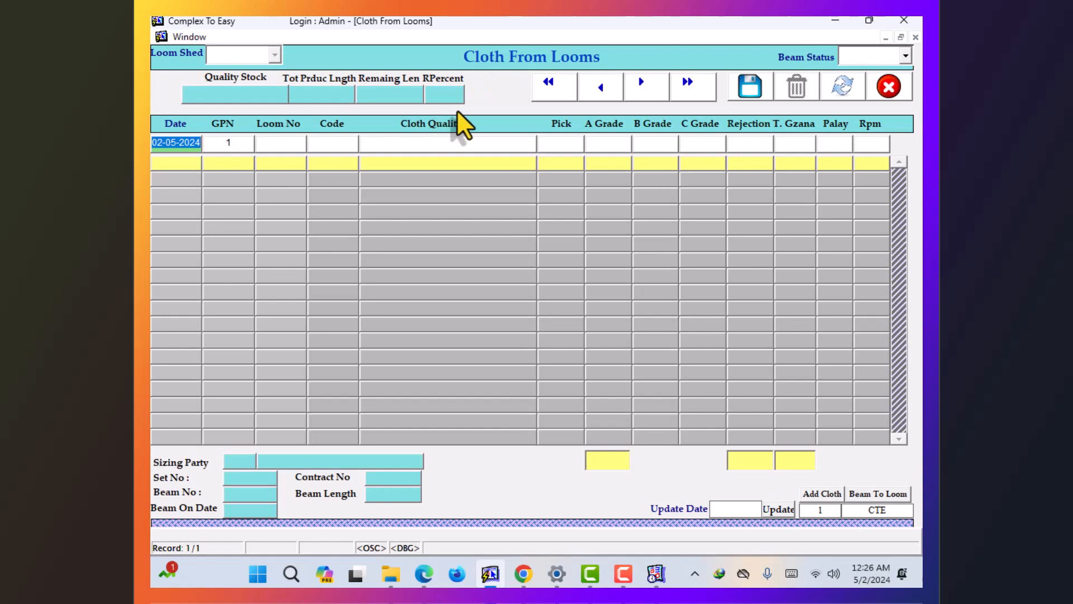
pyautogui.press('Return')
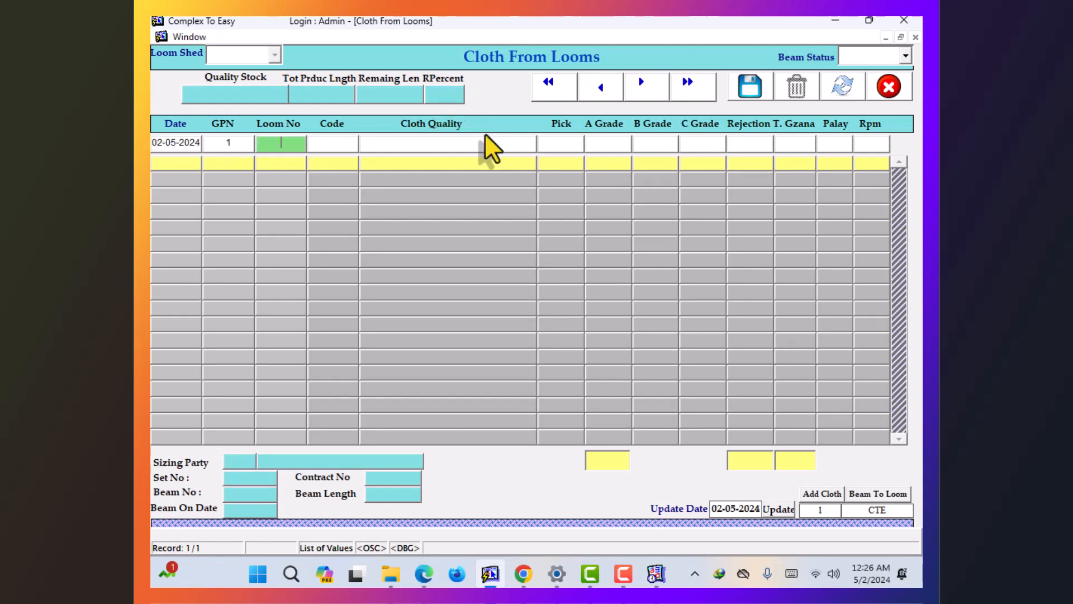
pyautogui.write('1')
pyautogui.press('Return')
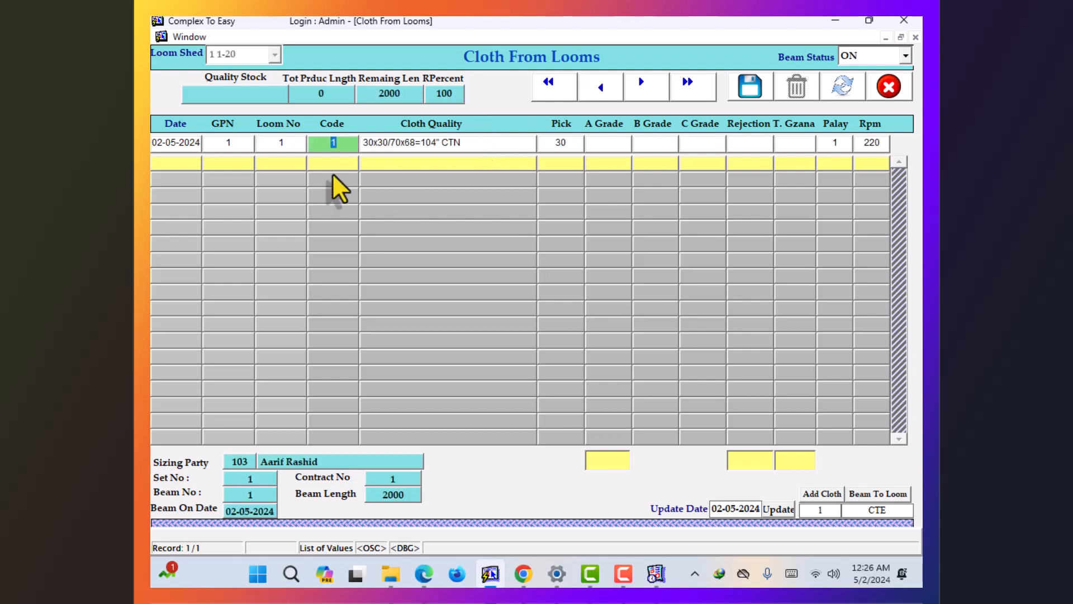
pyautogui.click(287, 142)
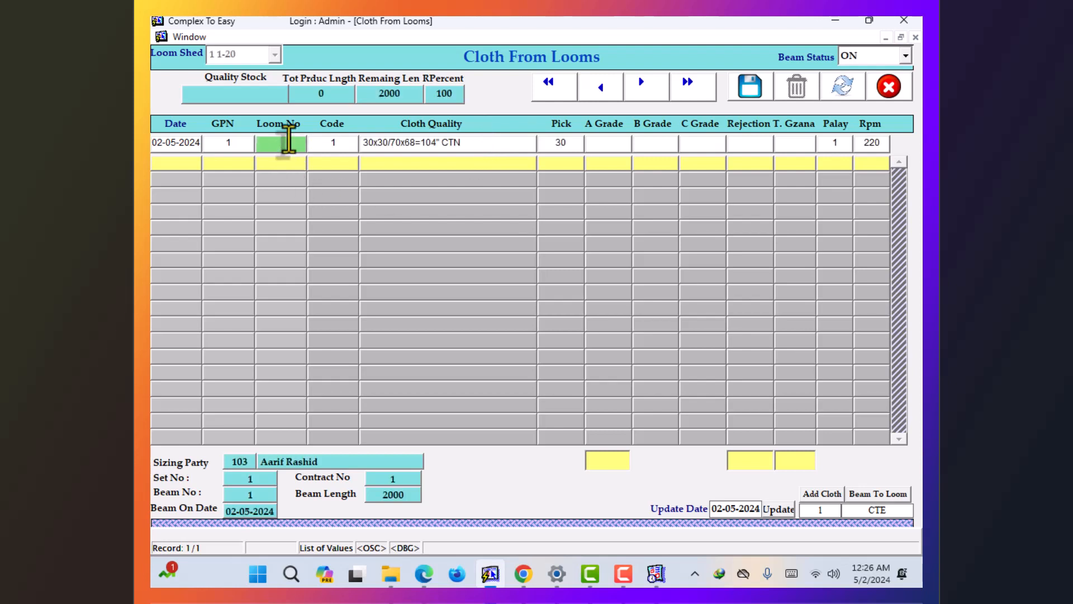
pyautogui.doubleClick(289, 142)
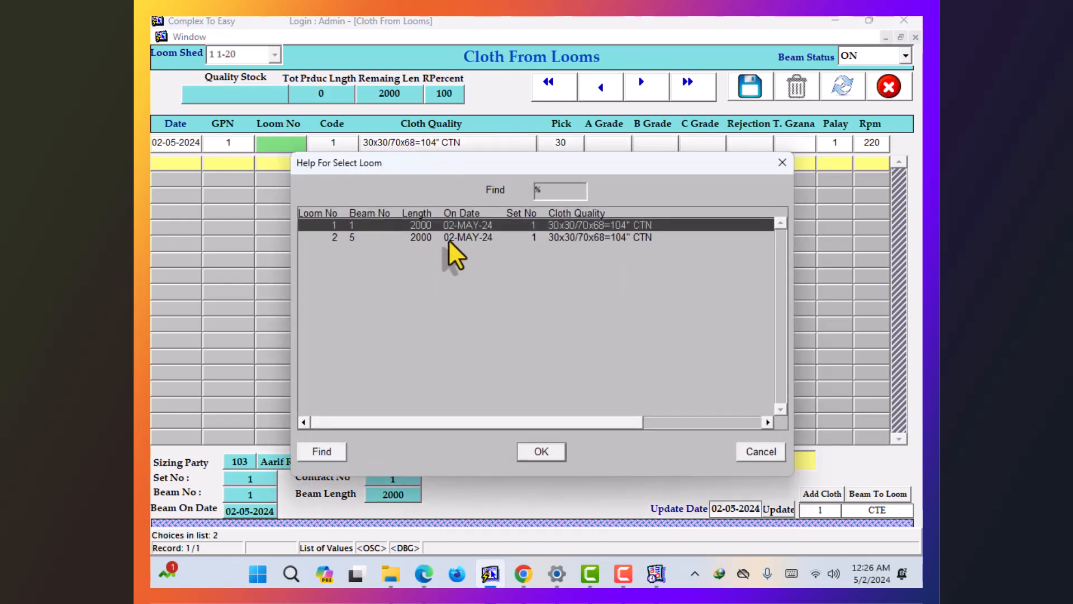
pyautogui.click(450, 239)
pyautogui.press('Up')
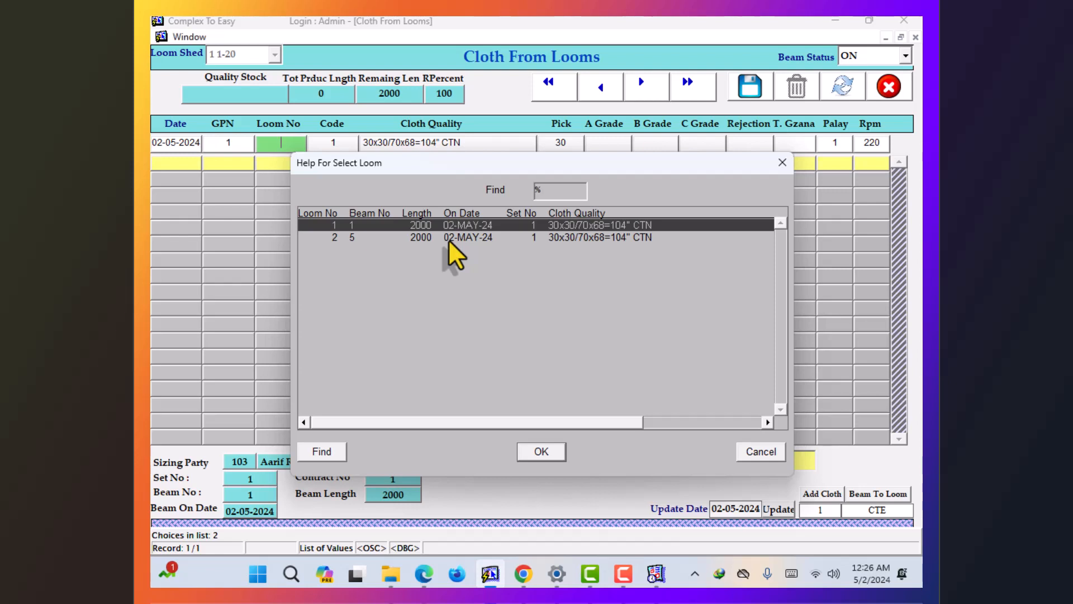
pyautogui.press('Return')
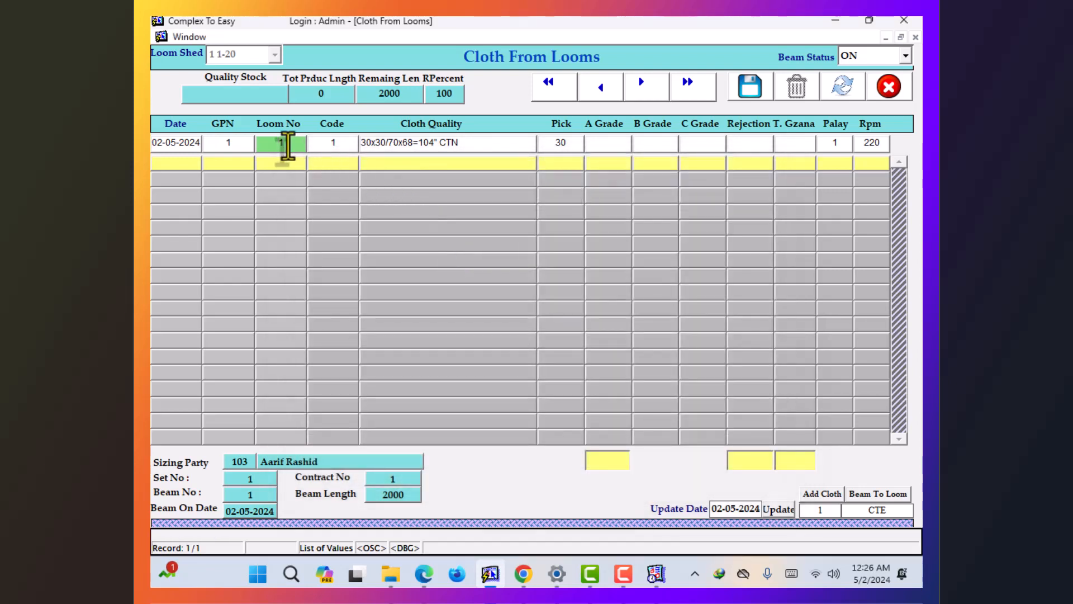
pyautogui.press('Tab')
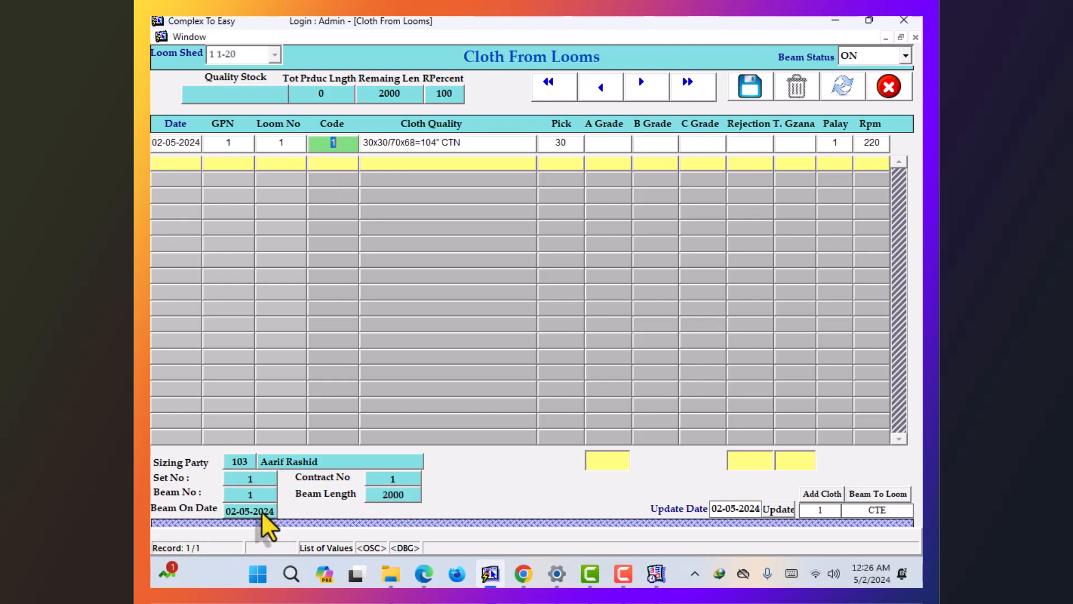
# - Record 250 A-grade cloth for loom 1 and save the row
pyautogui.press('Return')
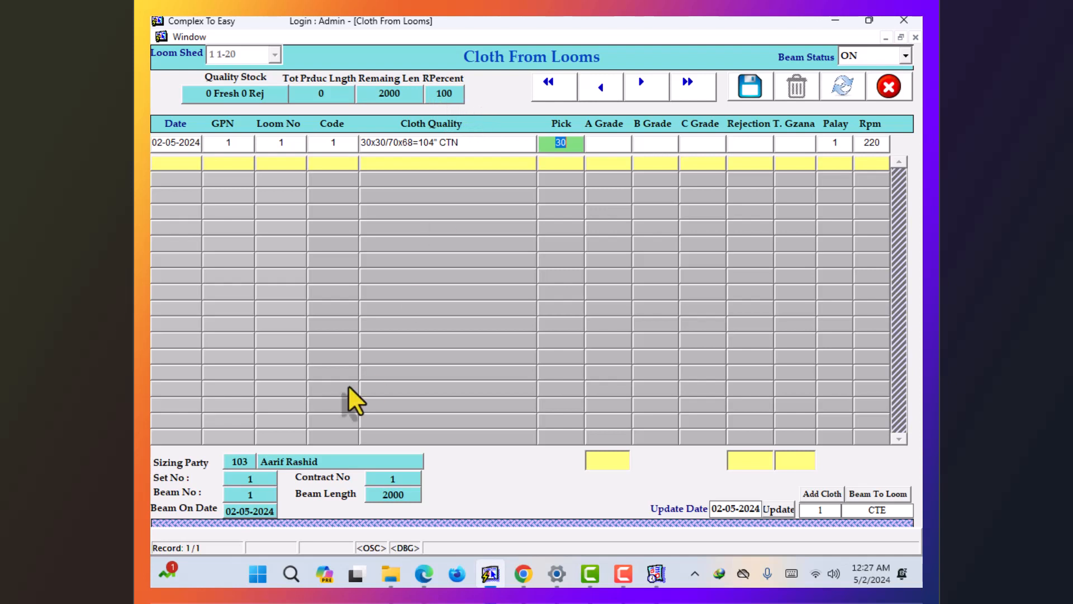
pyautogui.press('Return')
pyautogui.write('25')
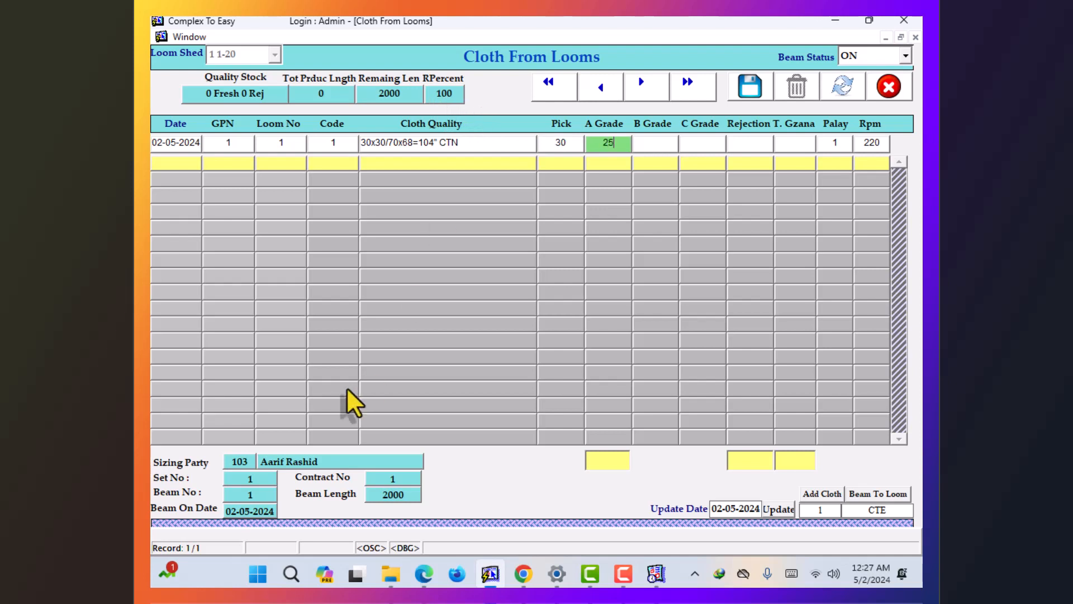
pyautogui.write('0')
pyautogui.press('Return')
pyautogui.press('Return')
pyautogui.press('Return')
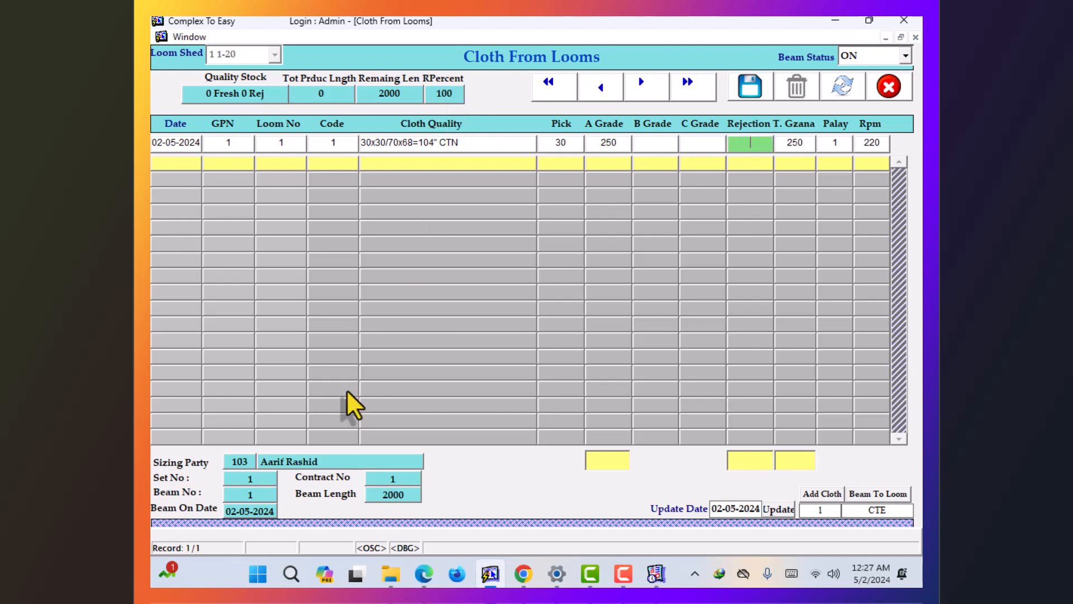
pyautogui.press('Return')
pyautogui.press('Return')
pyautogui.press('Return')
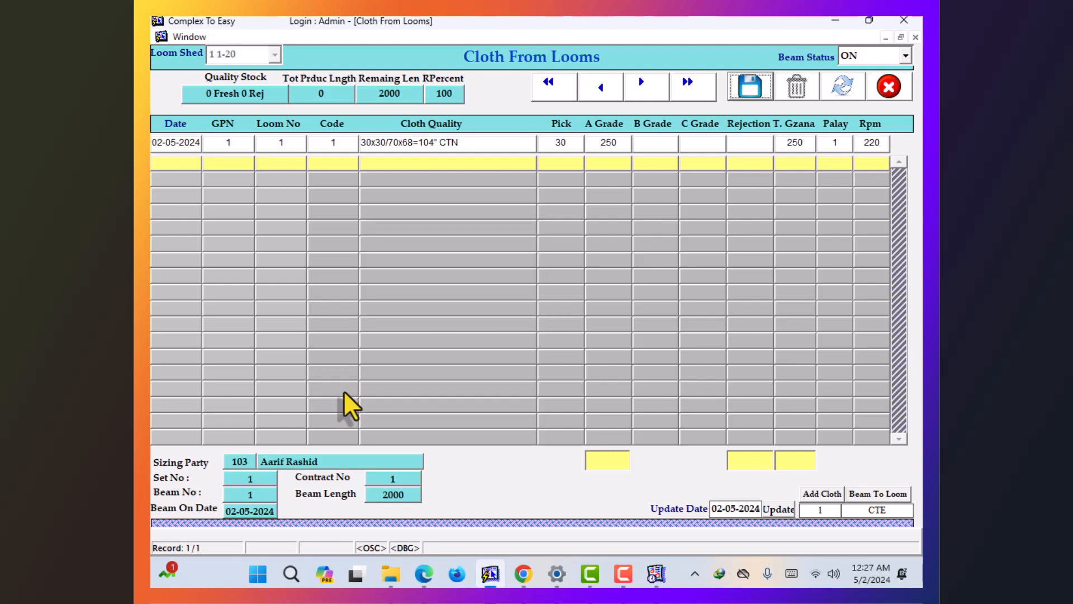
# - Record 300 A-grade cloth for loom 2 and save, opening a new row
pyautogui.press('Return')
pyautogui.write('2')
pyautogui.press('Return')
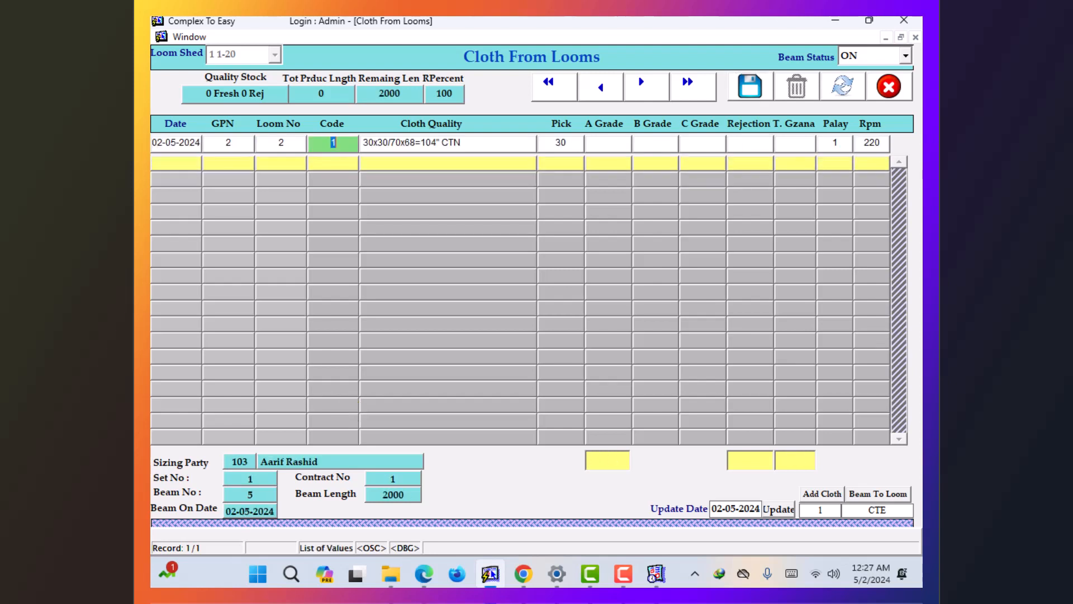
pyautogui.press('Return')
pyautogui.press('Return')
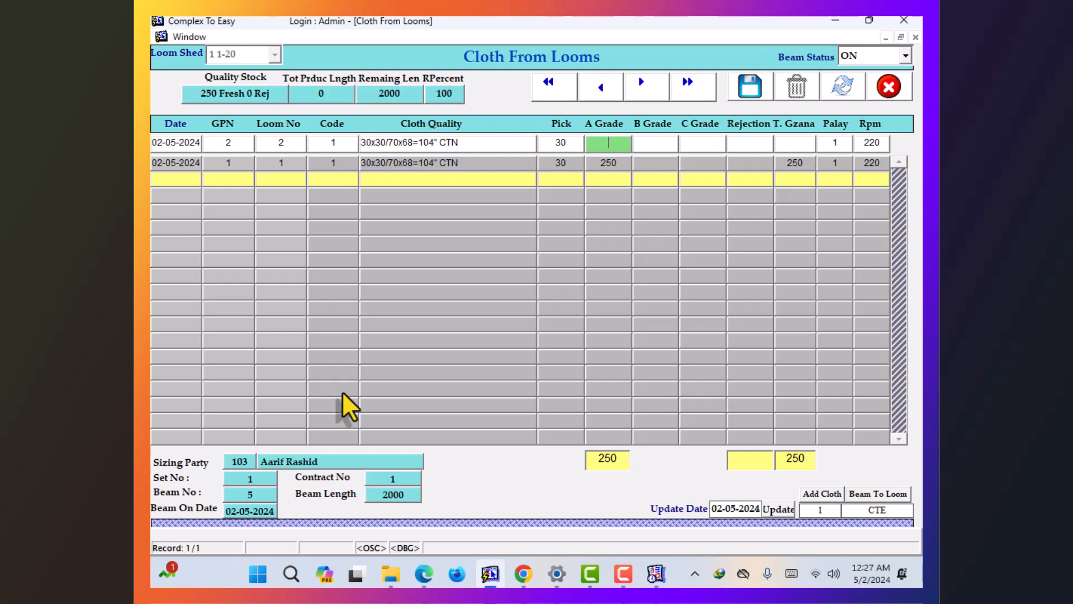
pyautogui.write('300')
pyautogui.press('Return')
pyautogui.press('Return')
pyautogui.press('Return')
pyautogui.press('Return')
pyautogui.press('Return')
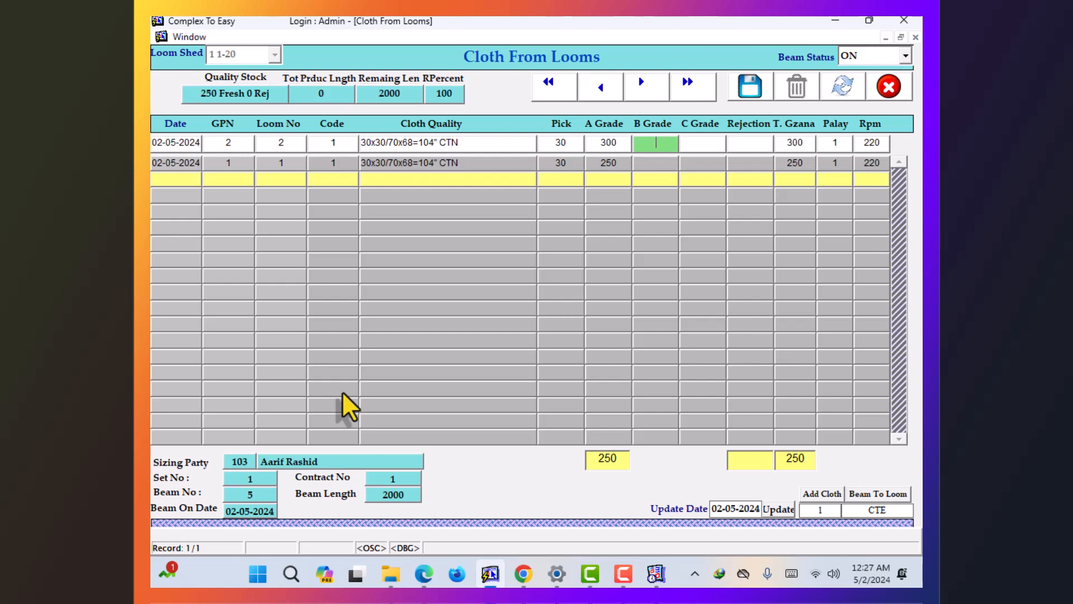
pyautogui.press('Return')
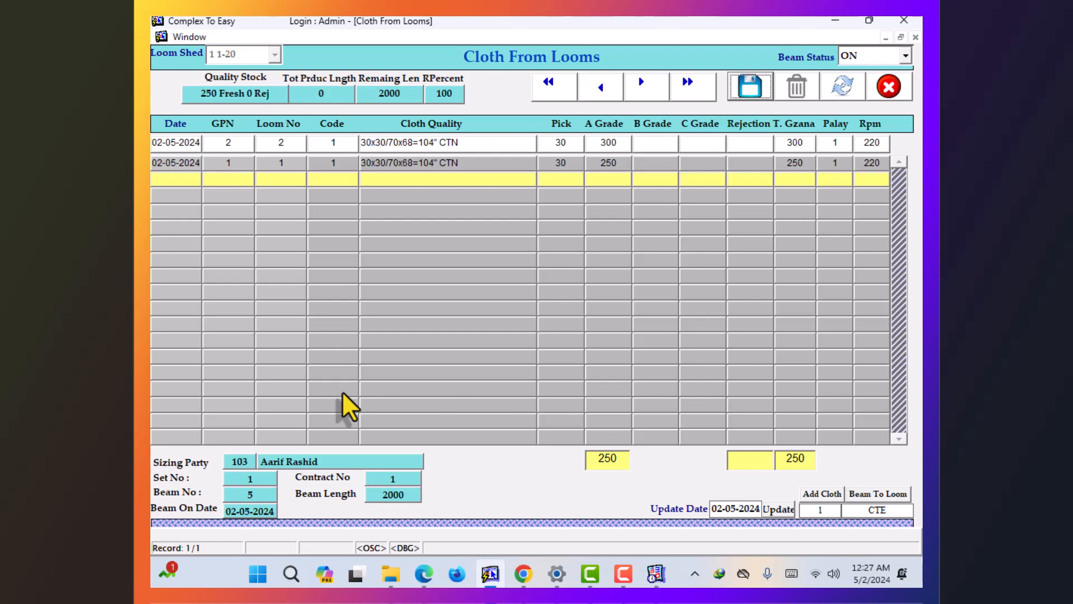
pyautogui.press('Return')
pyautogui.press('Return')
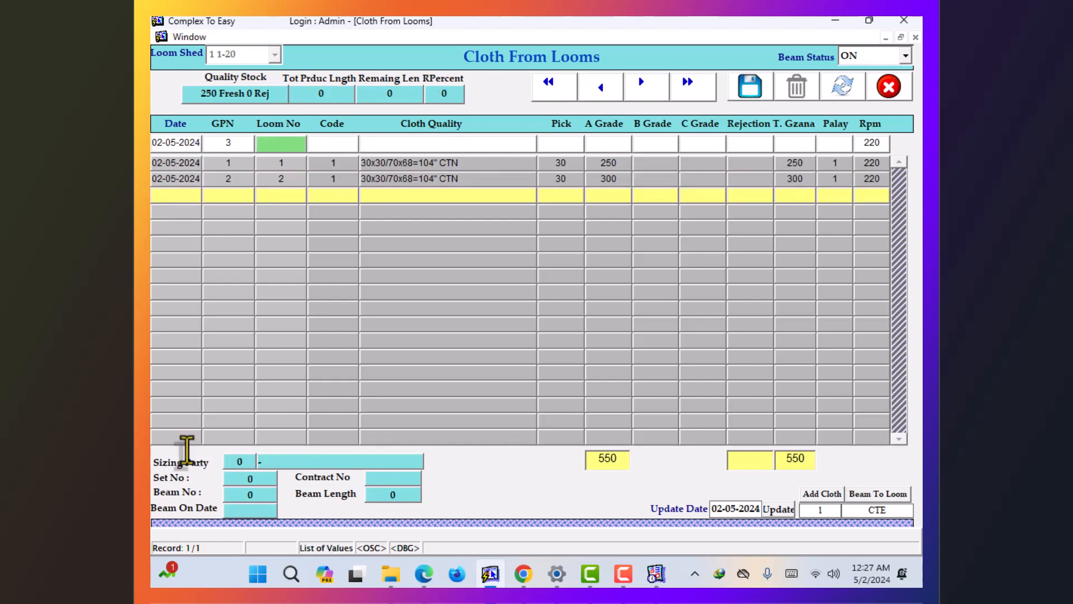
# - Add a second loom 1 entry of 150 A-grade cloth, then close Cloth From Looms
pyautogui.write('1')
pyautogui.press('Return')
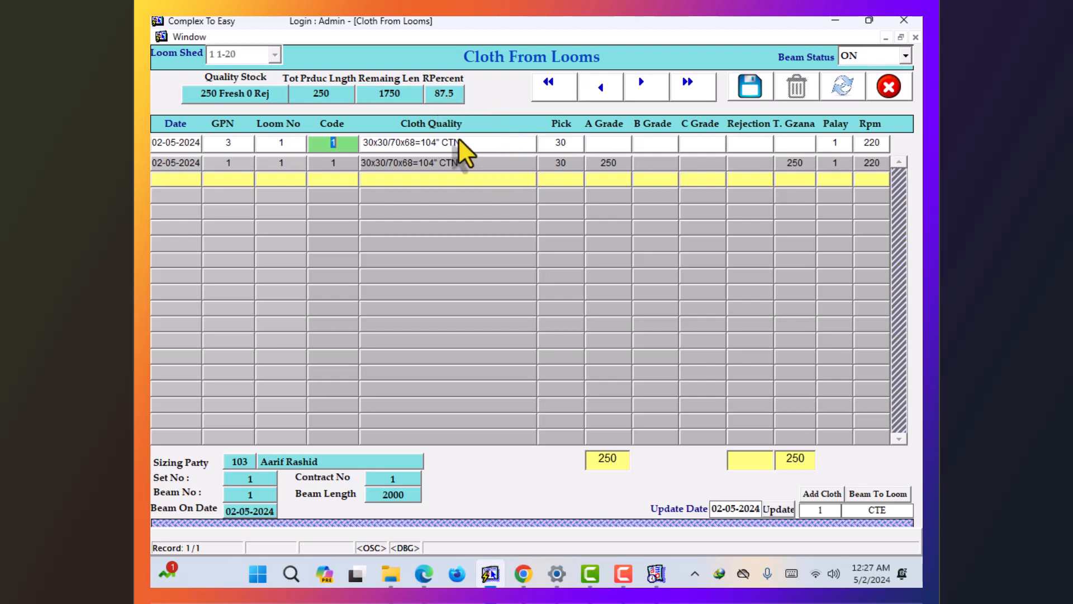
pyautogui.press('Return')
pyautogui.press('Return')
pyautogui.write('2')
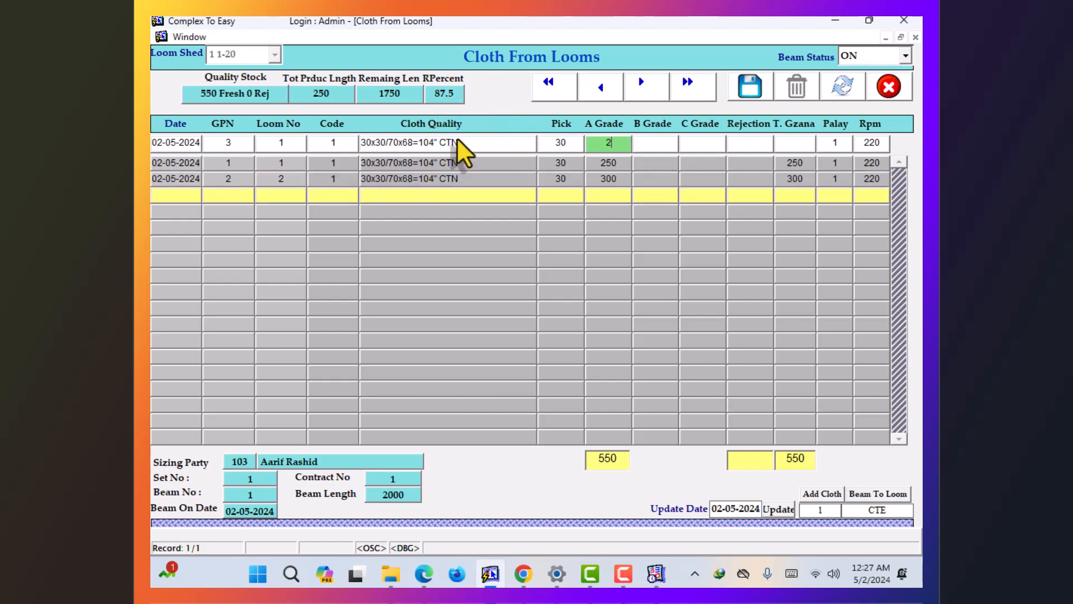
pyautogui.write('50')
pyautogui.press('BackSpace')
pyautogui.press('BackSpace')
pyautogui.press('BackSpace')
pyautogui.write('150')
pyautogui.press('Return')
pyautogui.press('Return')
pyautogui.press('Return')
pyautogui.press('Return')
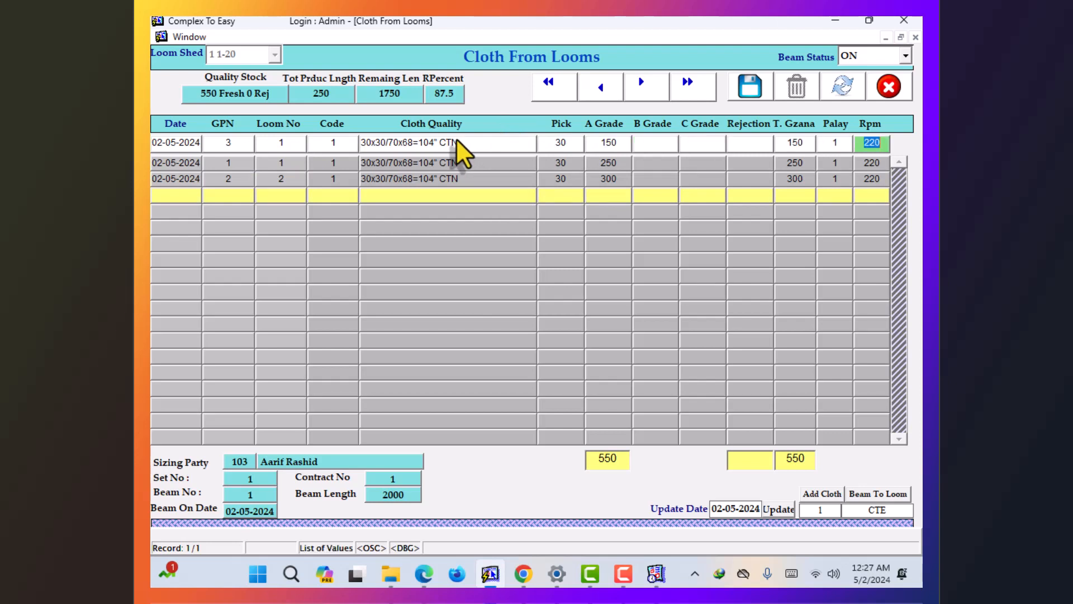
pyautogui.press('Return')
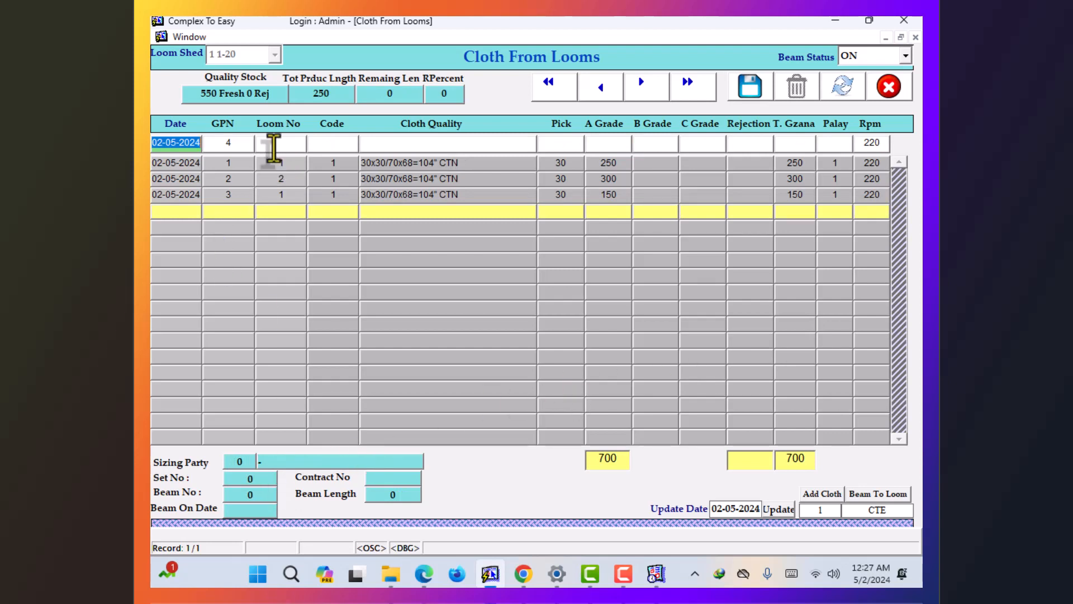
pyautogui.click(273, 147)
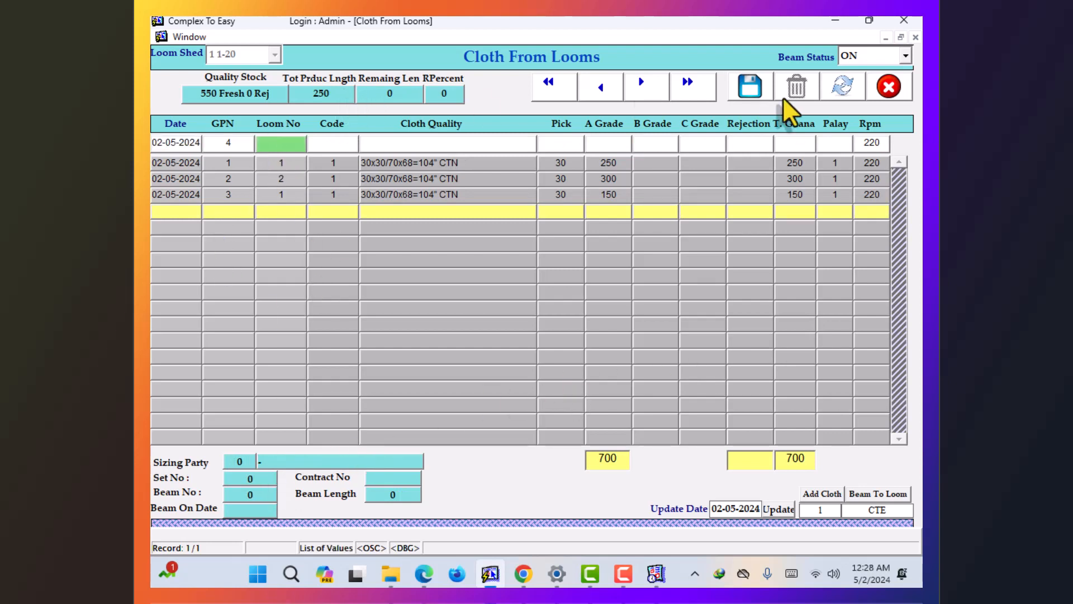
pyautogui.click(886, 88)
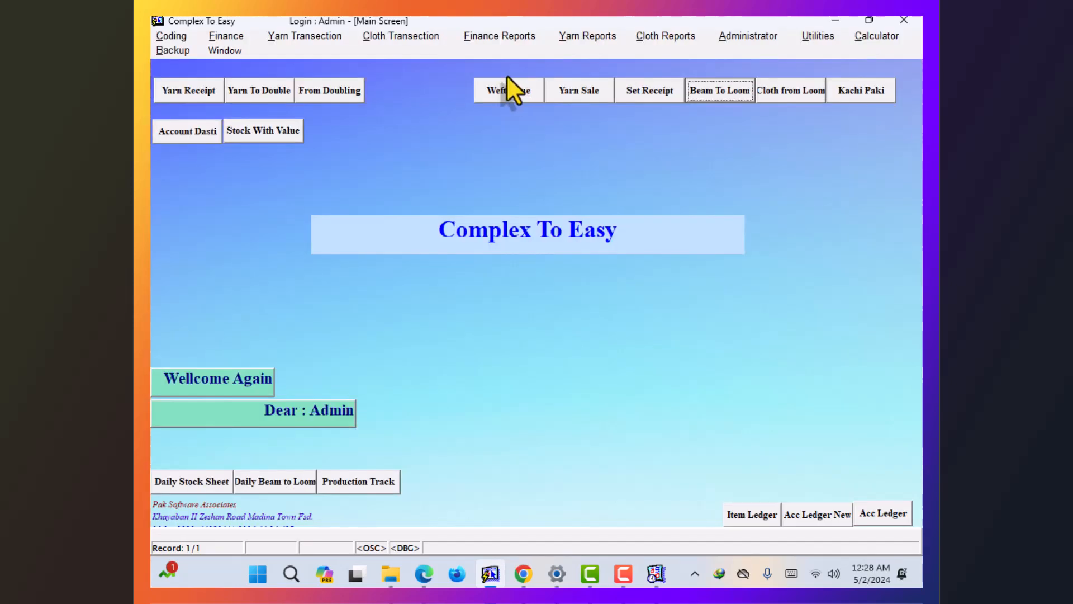
pyautogui.click(417, 33)
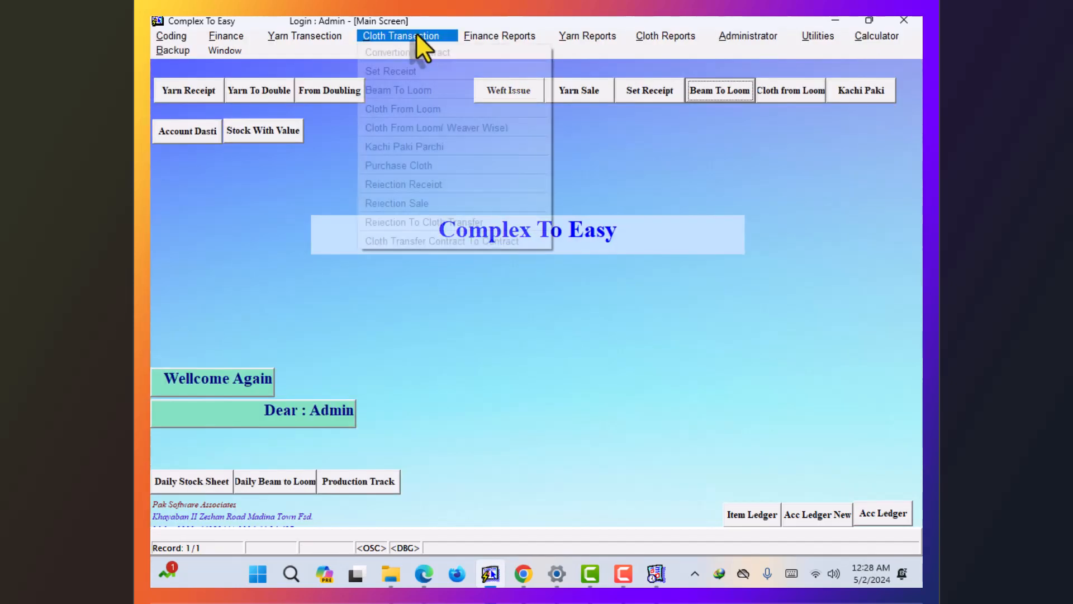
pyautogui.click(411, 128)
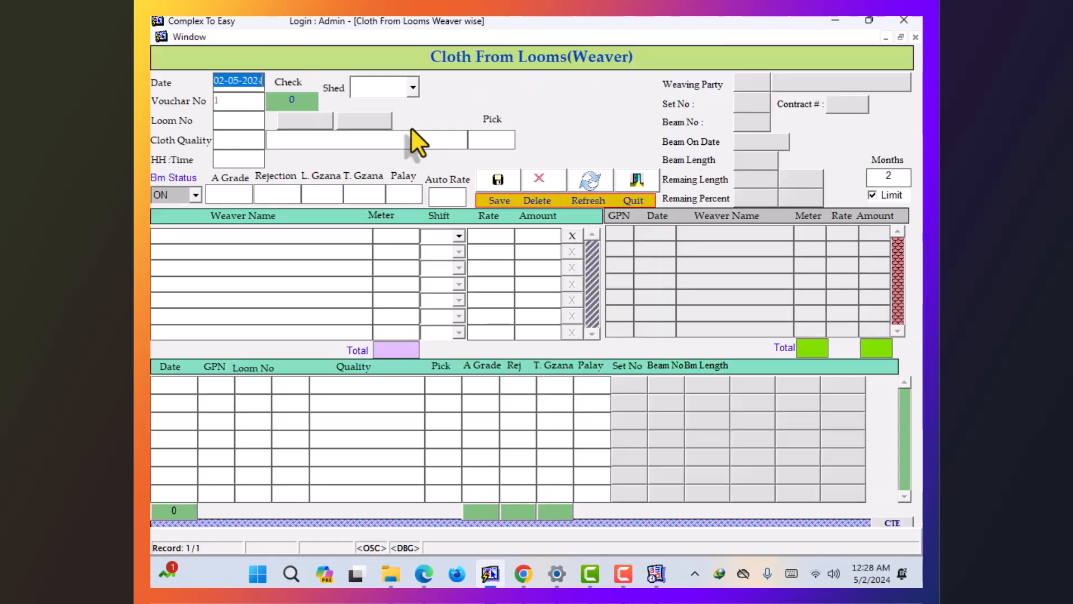
pyautogui.press('Return')
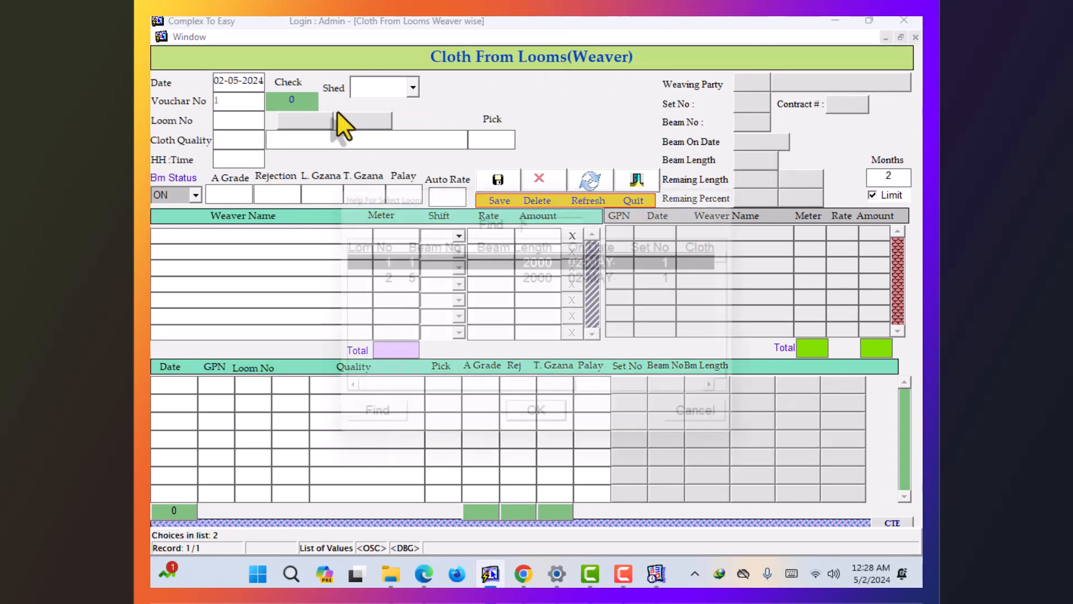
pyautogui.press('Return')
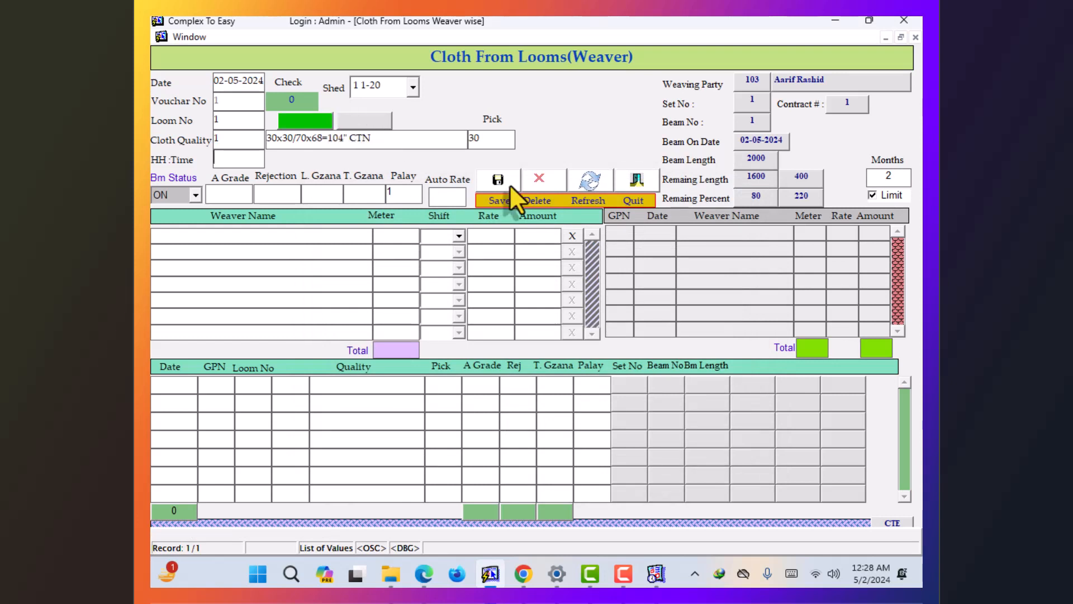
pyautogui.click(629, 180)
pyautogui.click(360, 35)
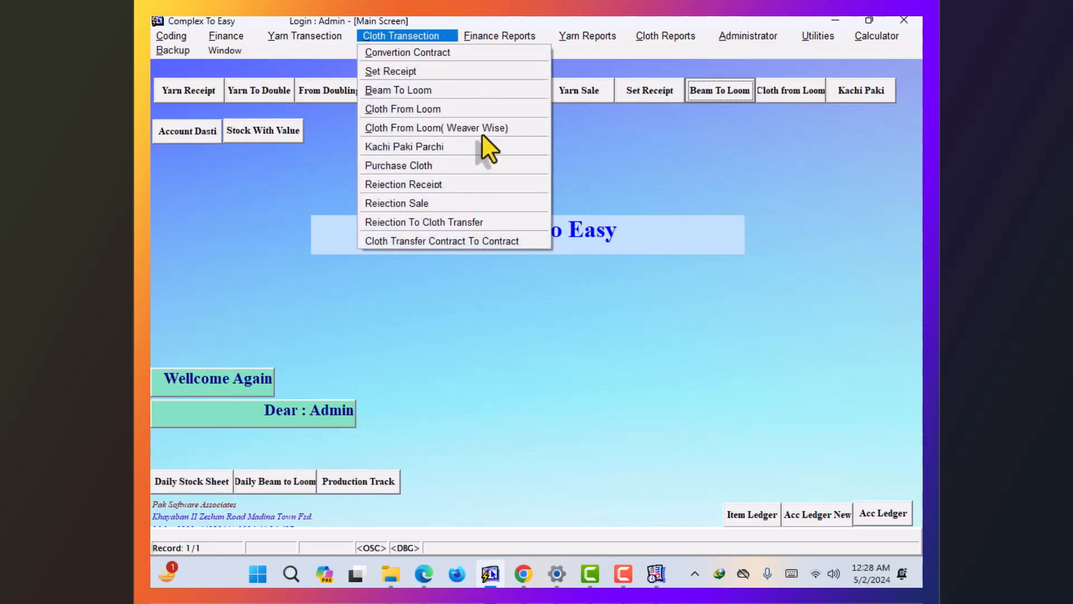
pyautogui.click(430, 147)
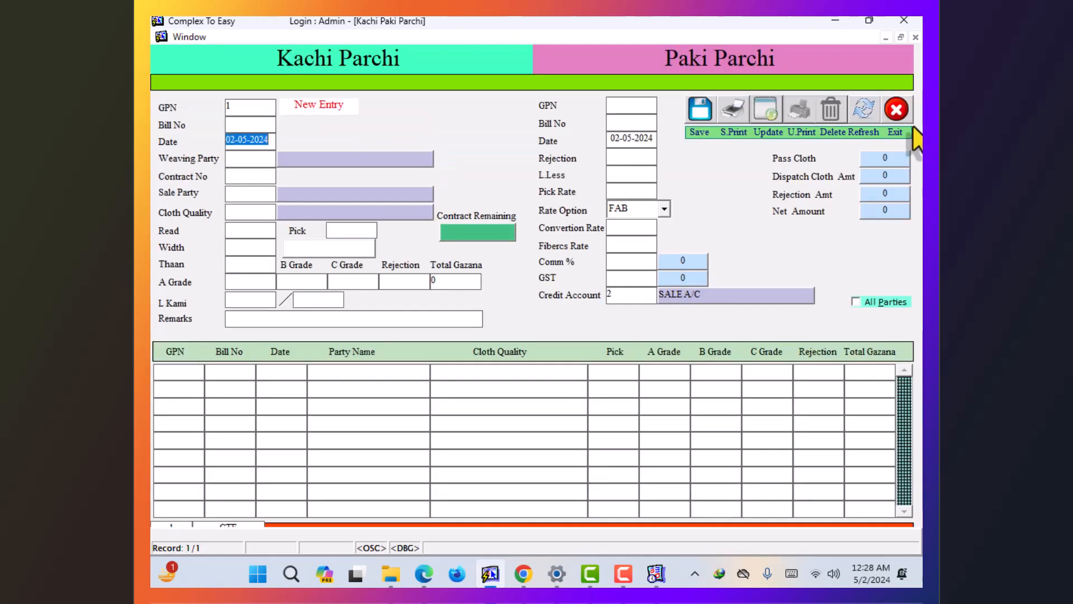
pyautogui.click(897, 111)
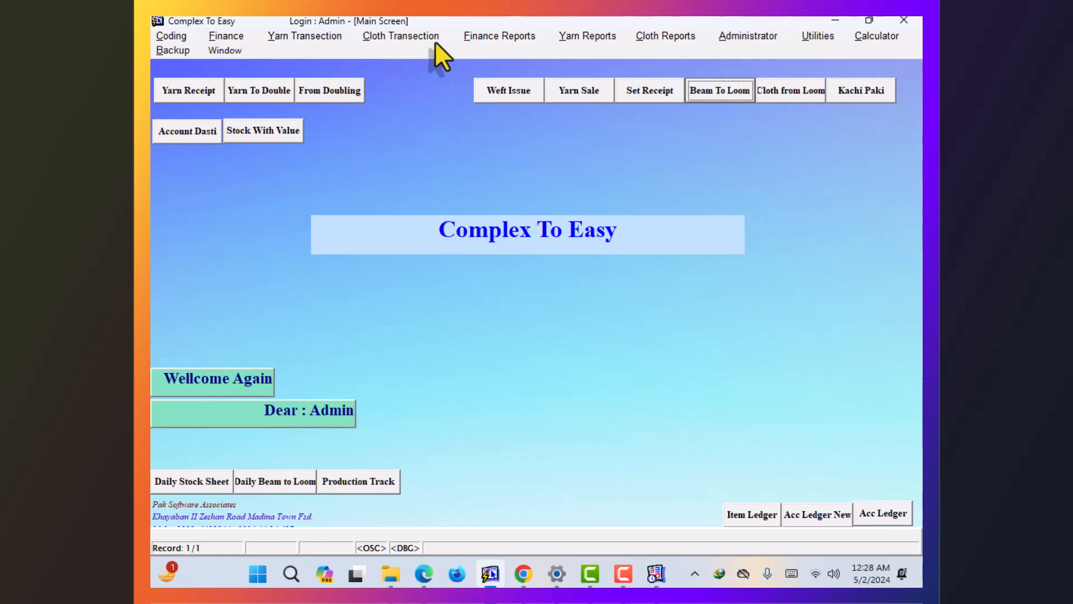
# - View the Cloth Stock report for 02-05-2024, showing 700 loom, new and total fresh cloth
pyautogui.click(640, 38)
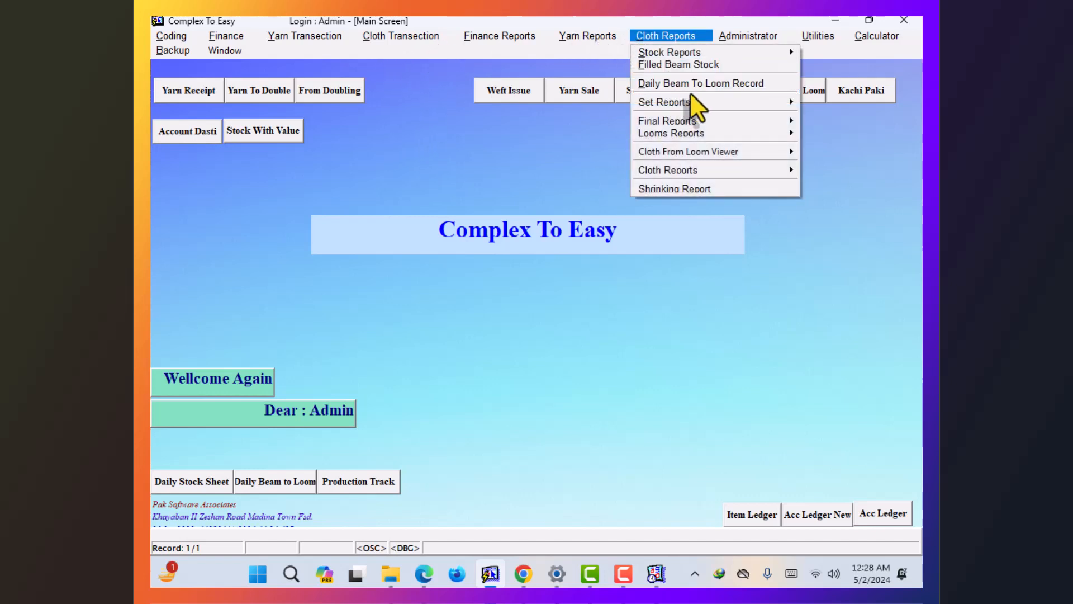
pyautogui.moveTo(710, 100)
pyautogui.moveTo(643, 50)
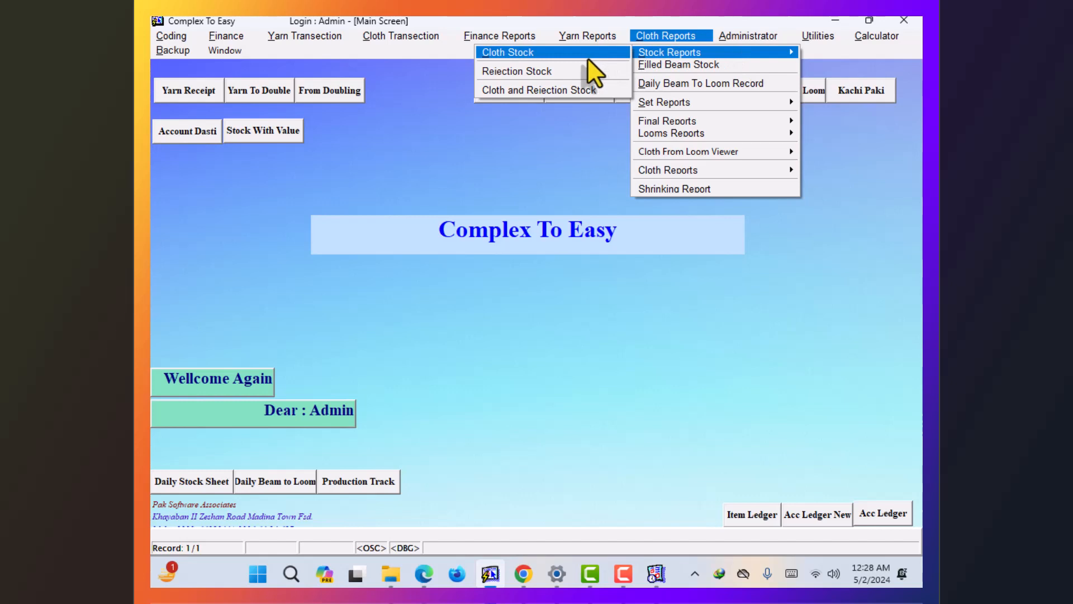
pyautogui.click(569, 54)
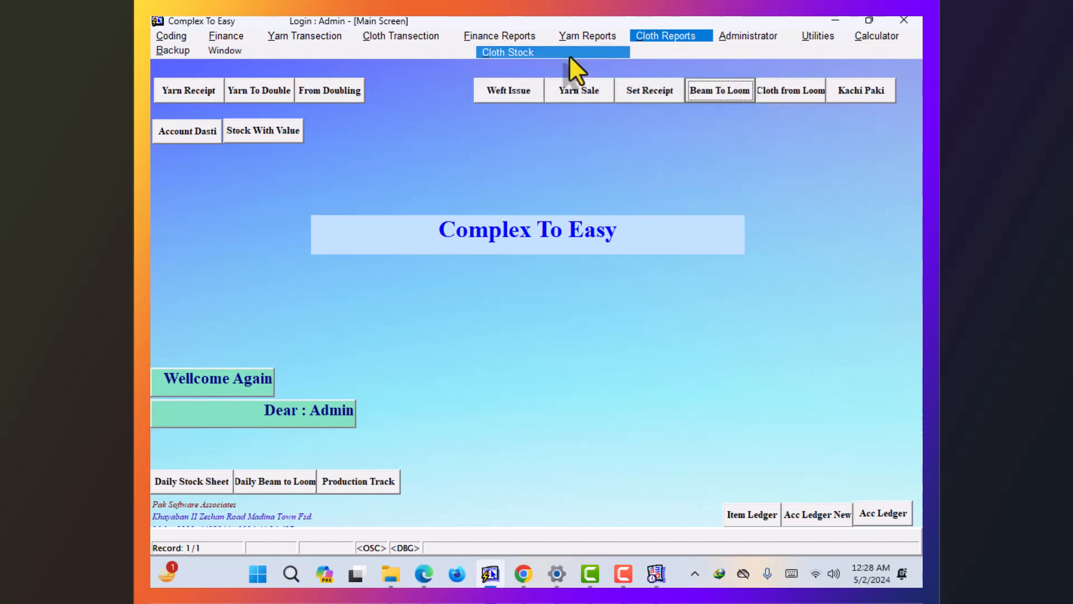
pyautogui.click(512, 254)
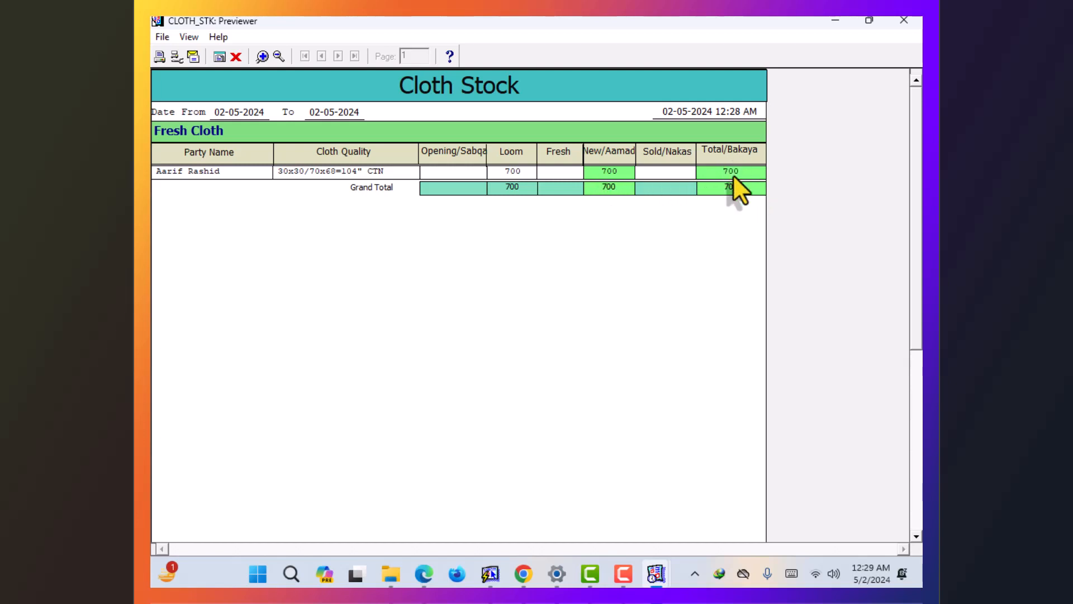
# - Close the Cloth Stock report and start a new Kachi Paki Parchi entry for party 103, contract 1
pyautogui.click(233, 58)
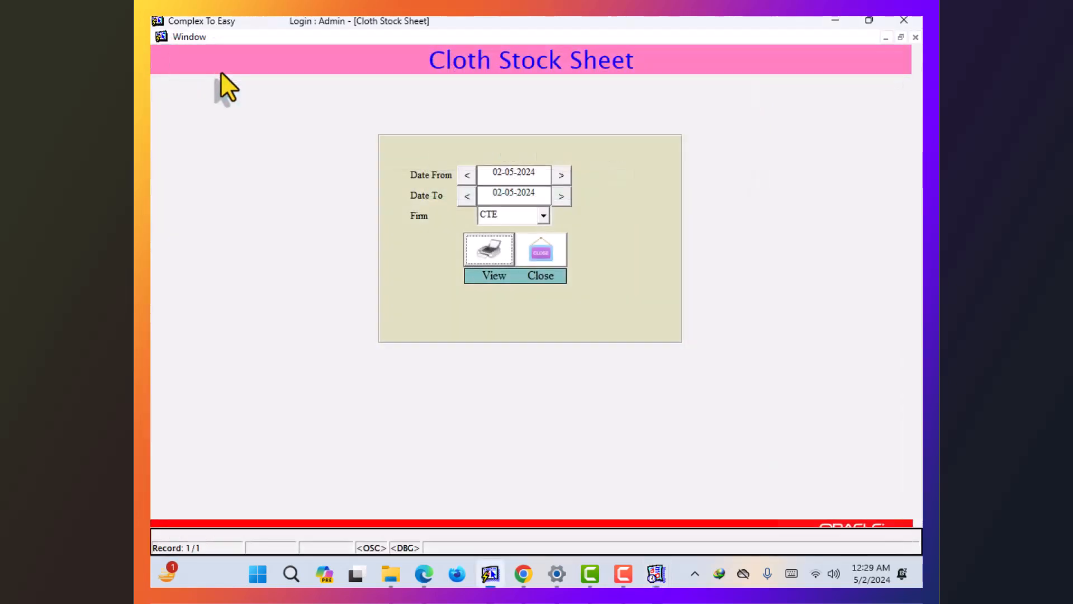
pyautogui.click(536, 252)
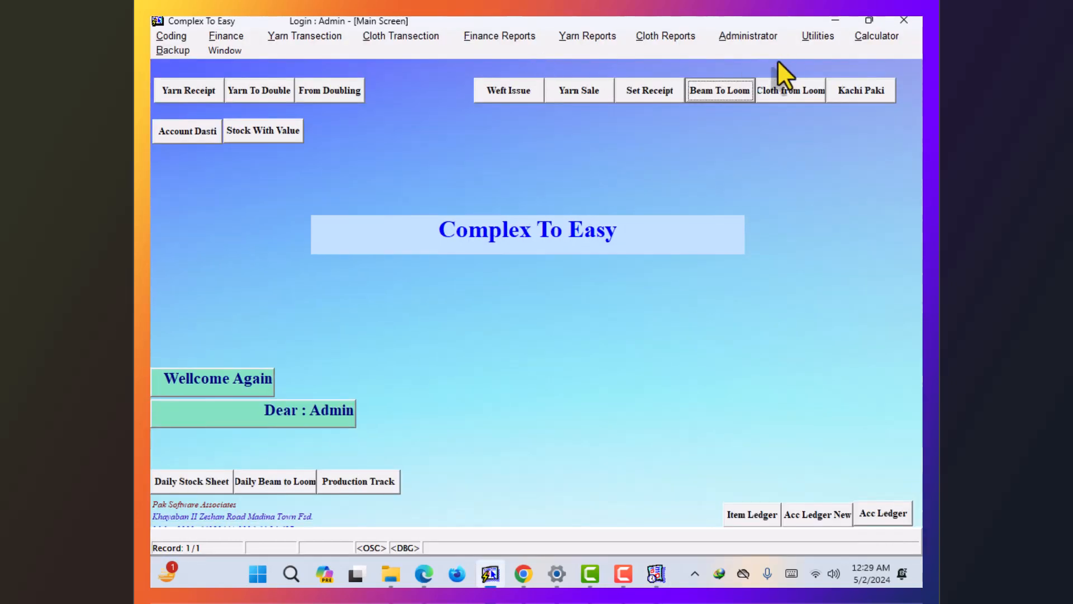
pyautogui.click(845, 90)
pyautogui.press('Return')
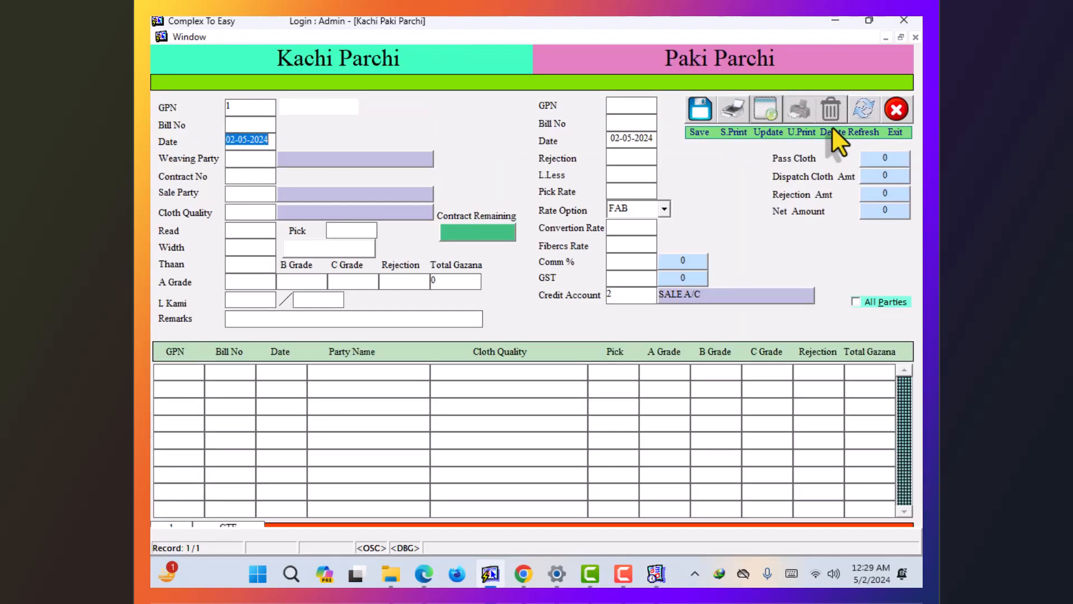
pyautogui.press('Return')
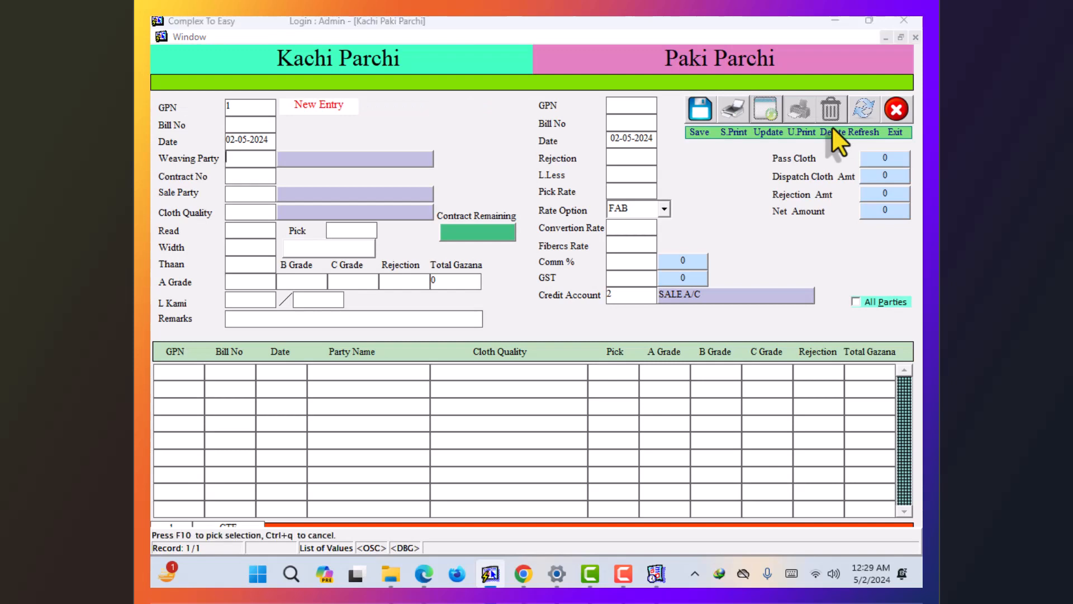
pyautogui.press('F9')
pyautogui.press('Down')
pyautogui.press('Return')
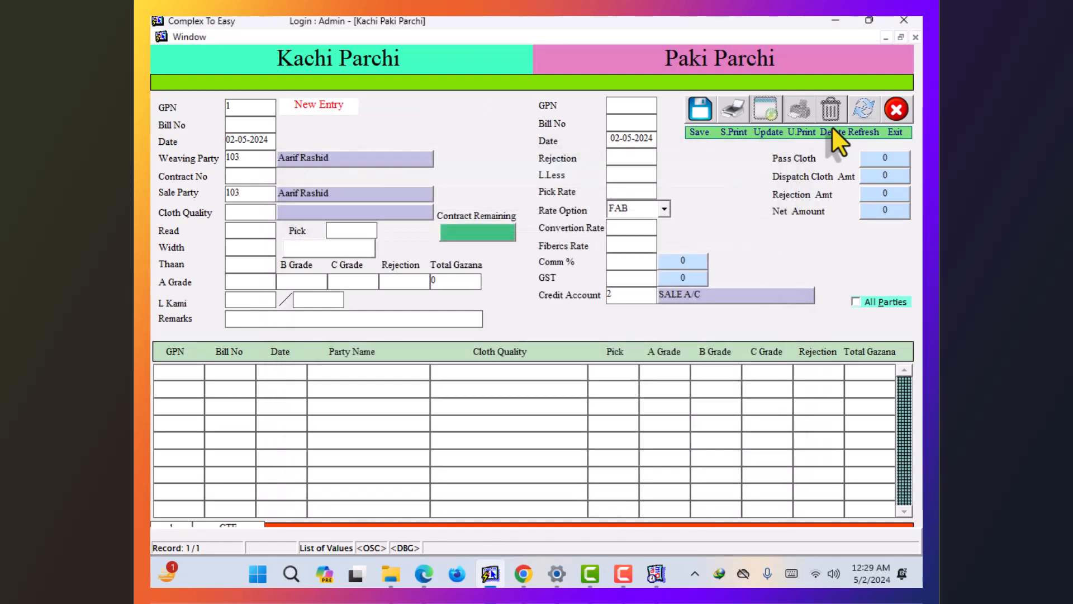
pyautogui.press('F9')
pyautogui.press('Return')
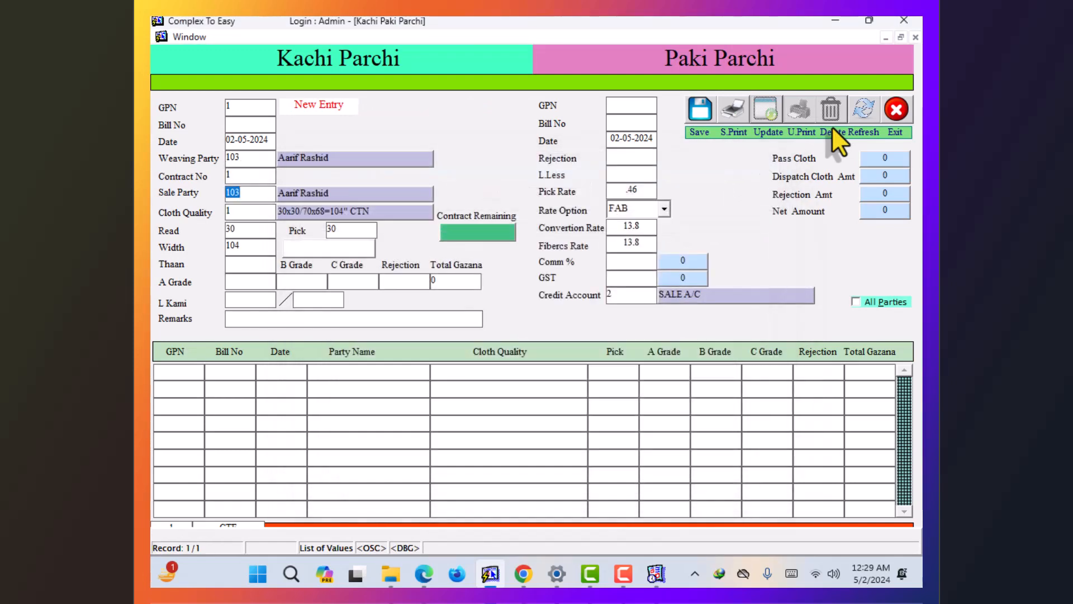
pyautogui.press('Return')
pyautogui.press('Return')
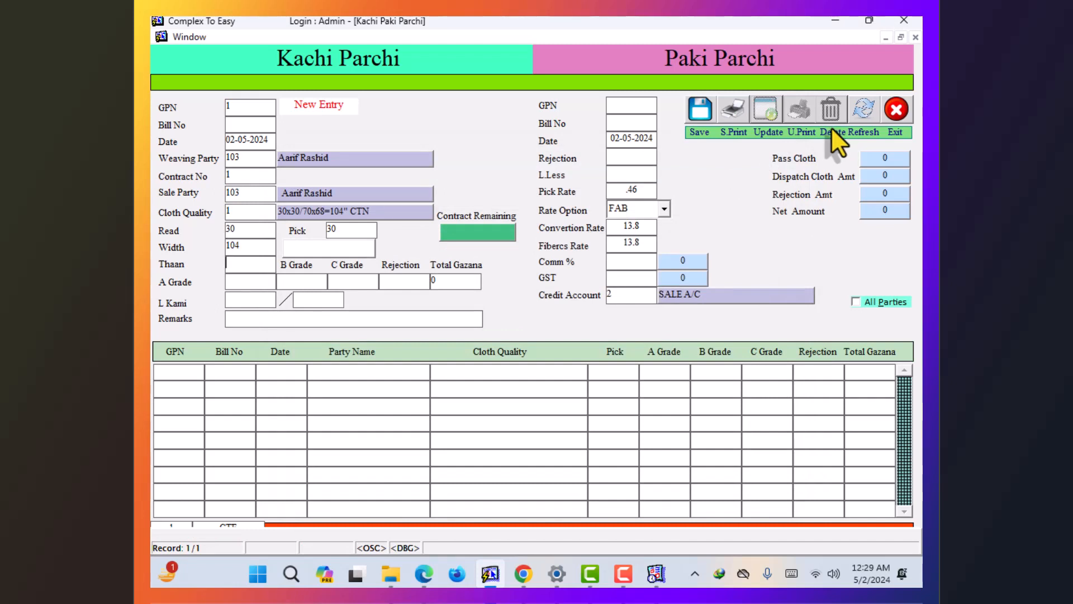
# - Enter Thaan 50 and A Grade 350, then move through the remarks to the Paki Parchi fields
pyautogui.write('350')
pyautogui.press('Return')
pyautogui.doubleClick(240, 263)
pyautogui.write('50')
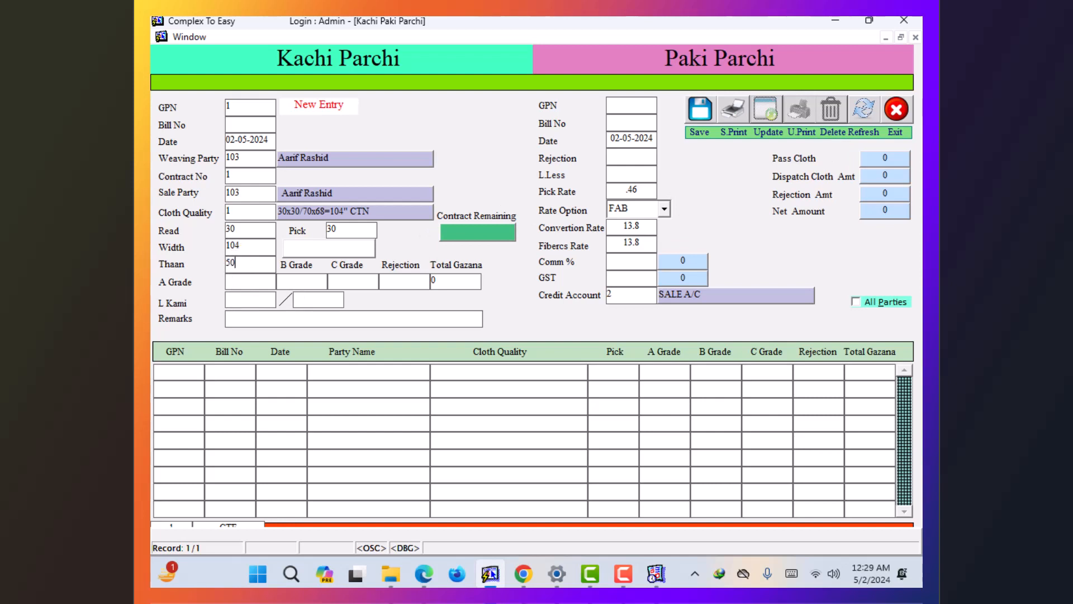
pyautogui.press('Return')
pyautogui.write('350')
pyautogui.press('Return')
pyautogui.press('Return')
pyautogui.press('Return')
pyautogui.press('Return')
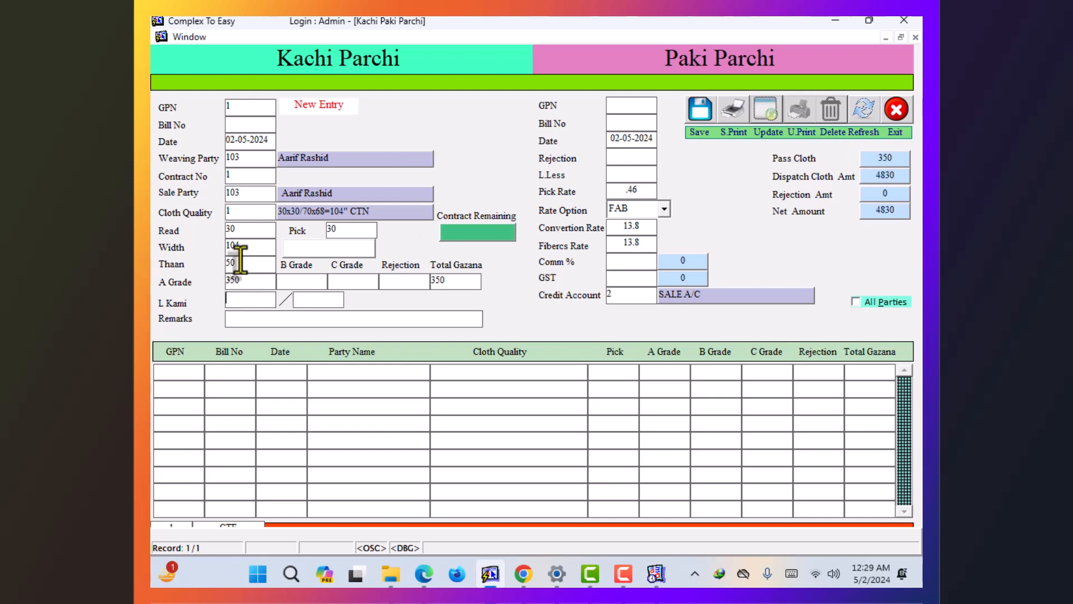
pyautogui.press('Return')
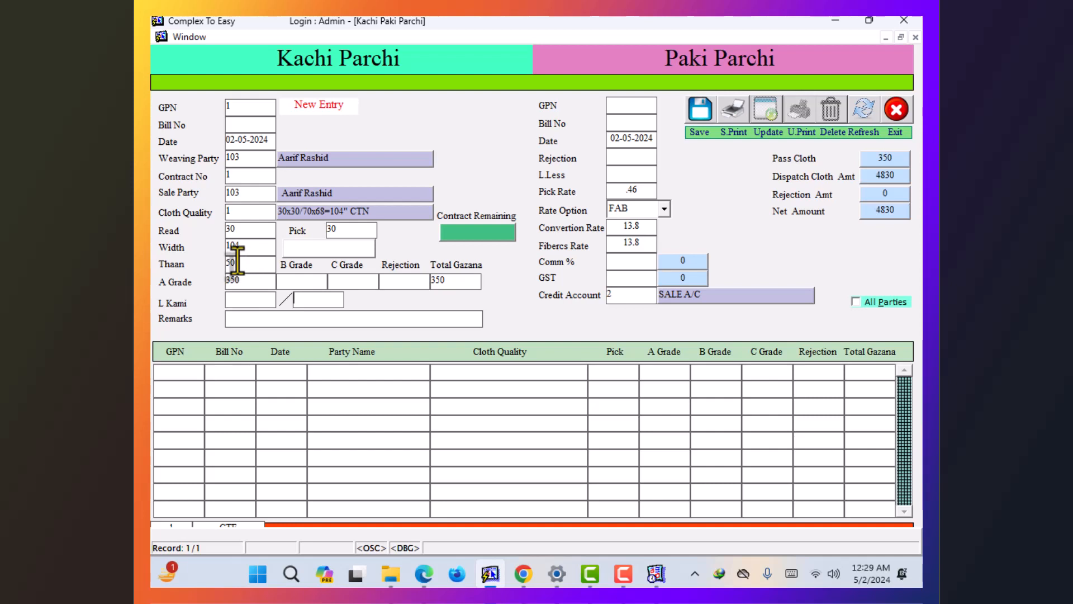
pyautogui.press('Return')
pyautogui.press('Return')
pyautogui.write('1')
pyautogui.press('Return')
pyautogui.press('Return')
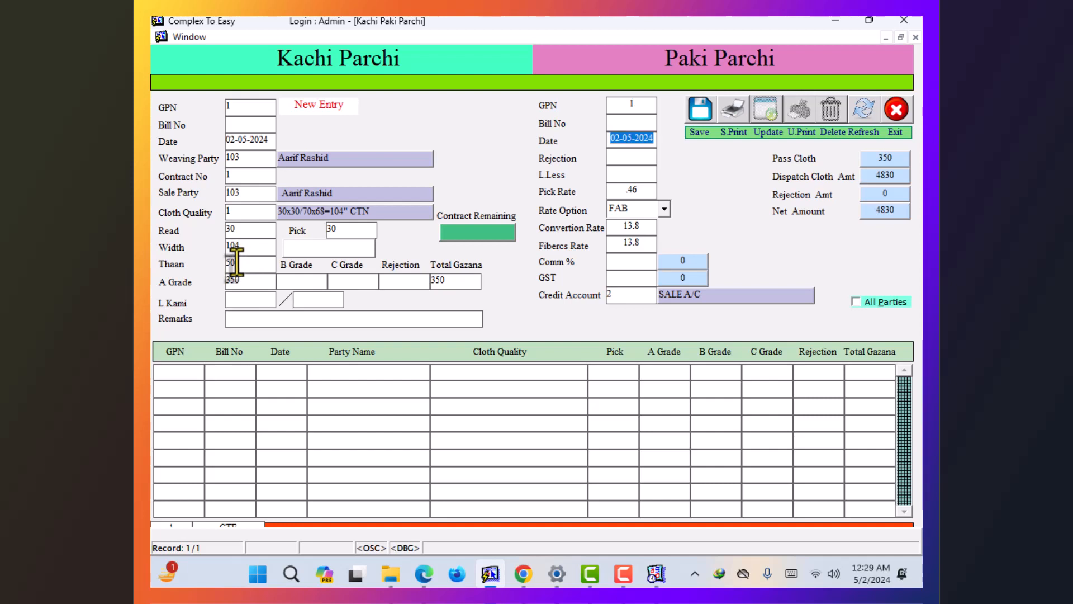
pyautogui.press('Return')
pyautogui.press('Return')
pyautogui.press('Return')
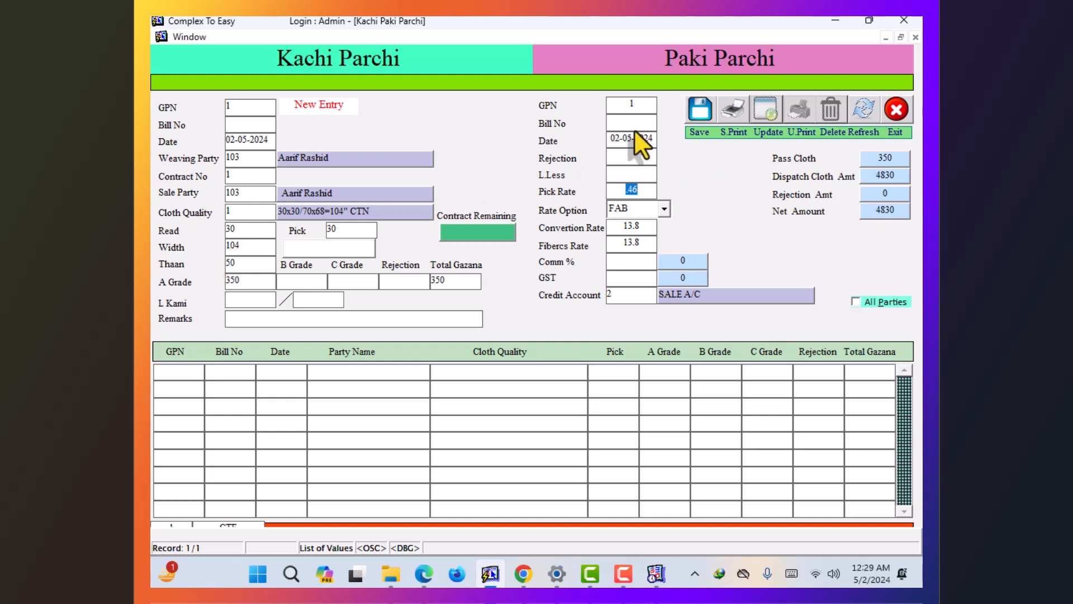
# - Enter a Paki Parchi rejection of 50, bringing net to 4140, and save the entry
pyautogui.click(625, 160)
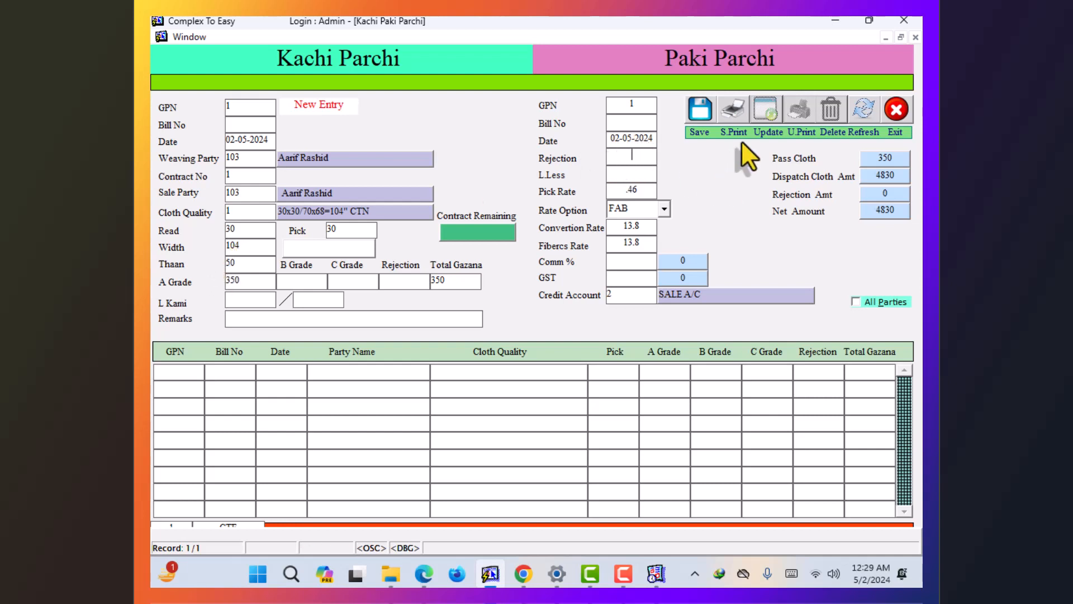
pyautogui.write('50')
pyautogui.press('Return')
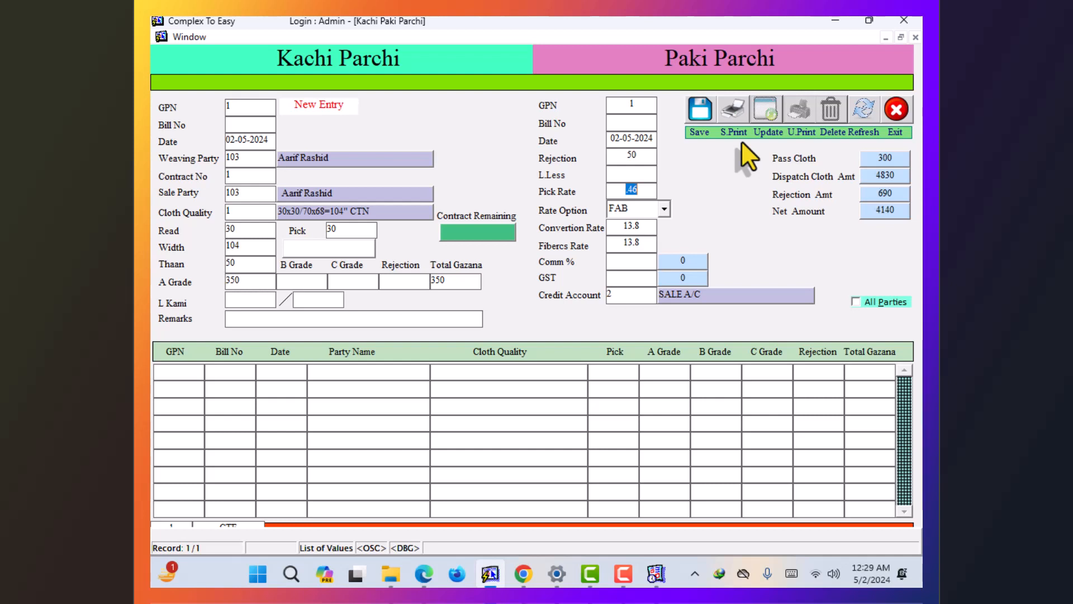
pyautogui.press('Return')
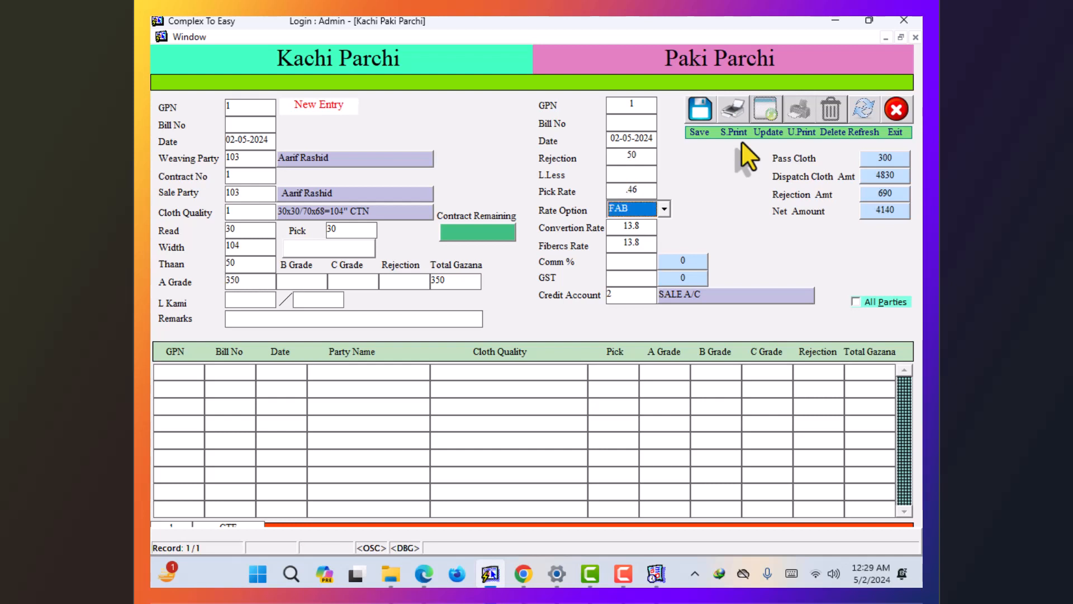
pyautogui.press('Return')
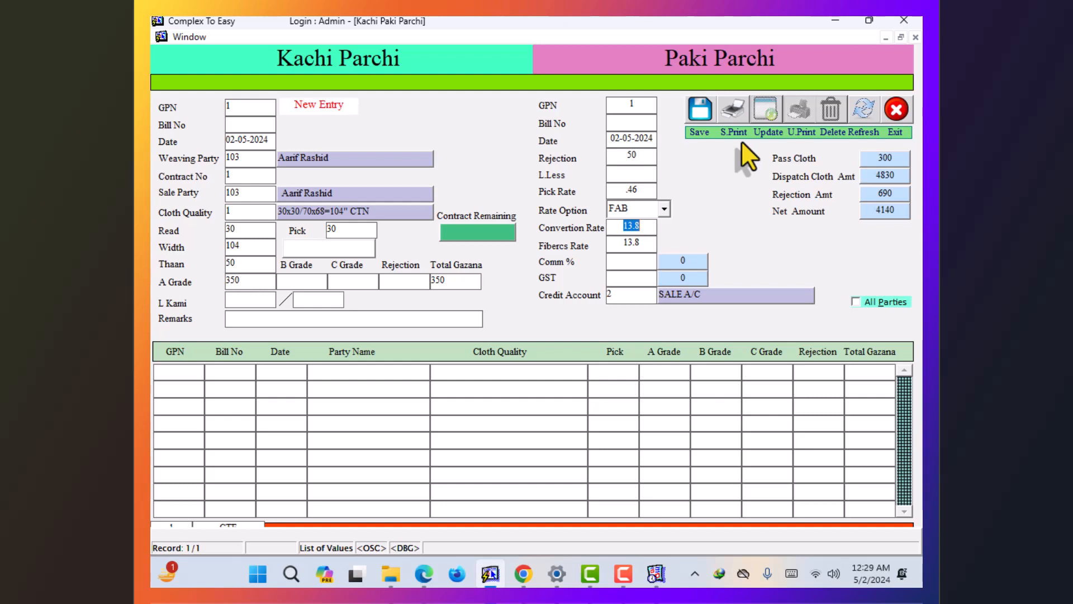
pyautogui.press('Return')
pyautogui.press('Return')
pyautogui.press('Return')
pyautogui.press('Return')
pyautogui.press('Return')
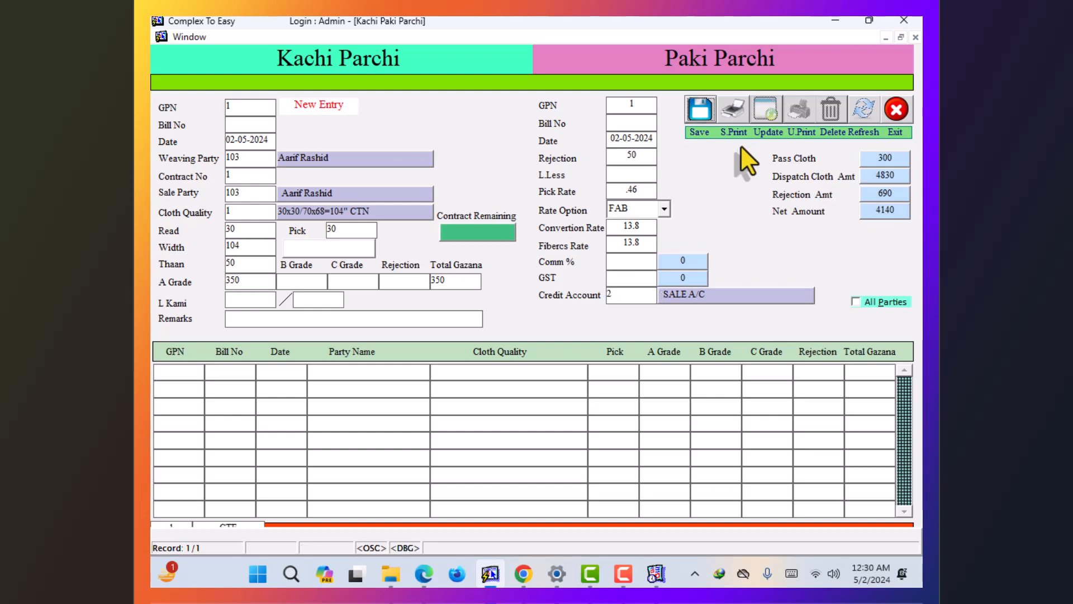
pyautogui.press('Return')
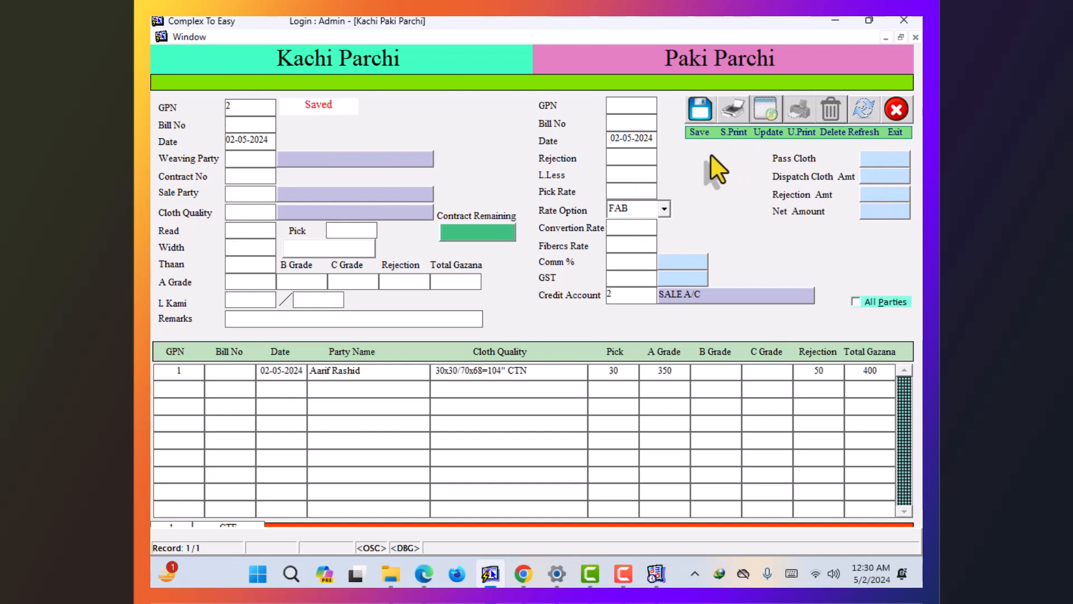
# - Reload the saved record by entering 1 in the GPN field
pyautogui.doubleClick(228, 111)
pyautogui.write('1')
pyautogui.press('Return')
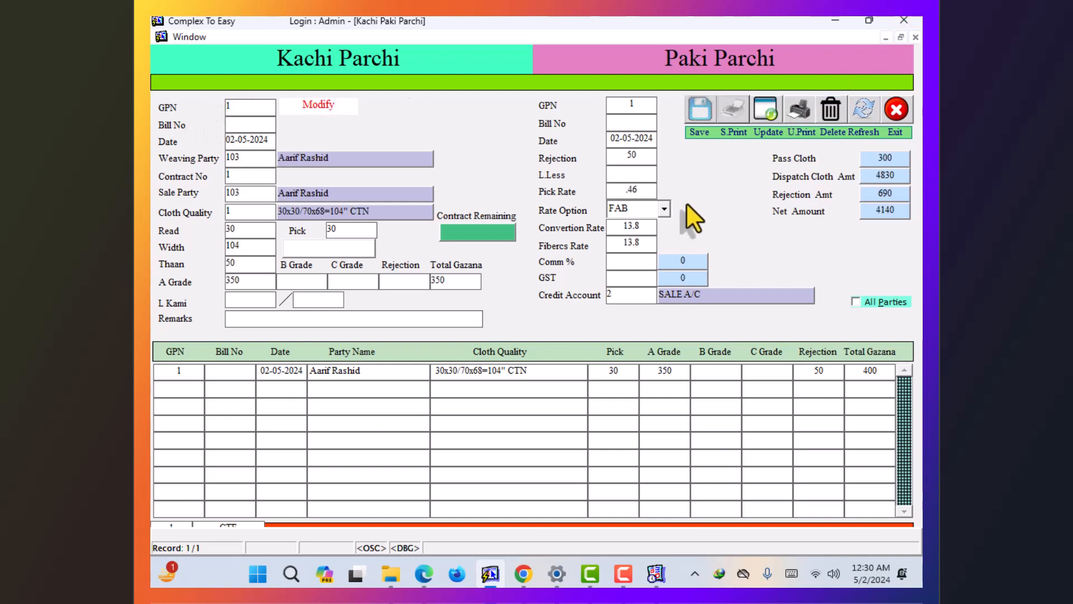
# - Return to the main screen, preview the Cloth Stock report showing a 350 balance, and close it
pyautogui.click(193, 42)
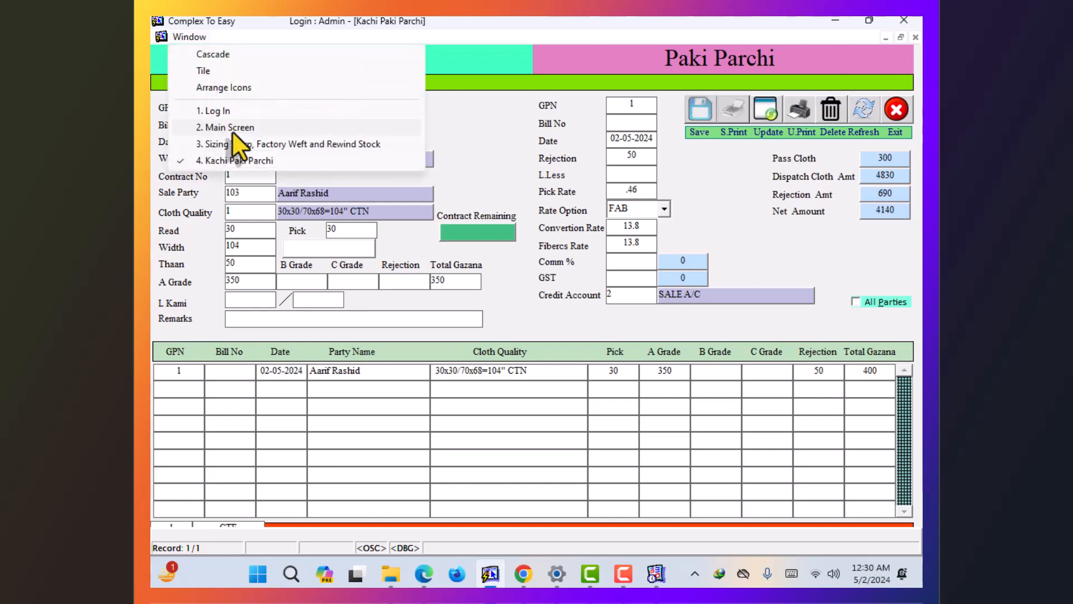
pyautogui.click(233, 128)
pyautogui.click(656, 38)
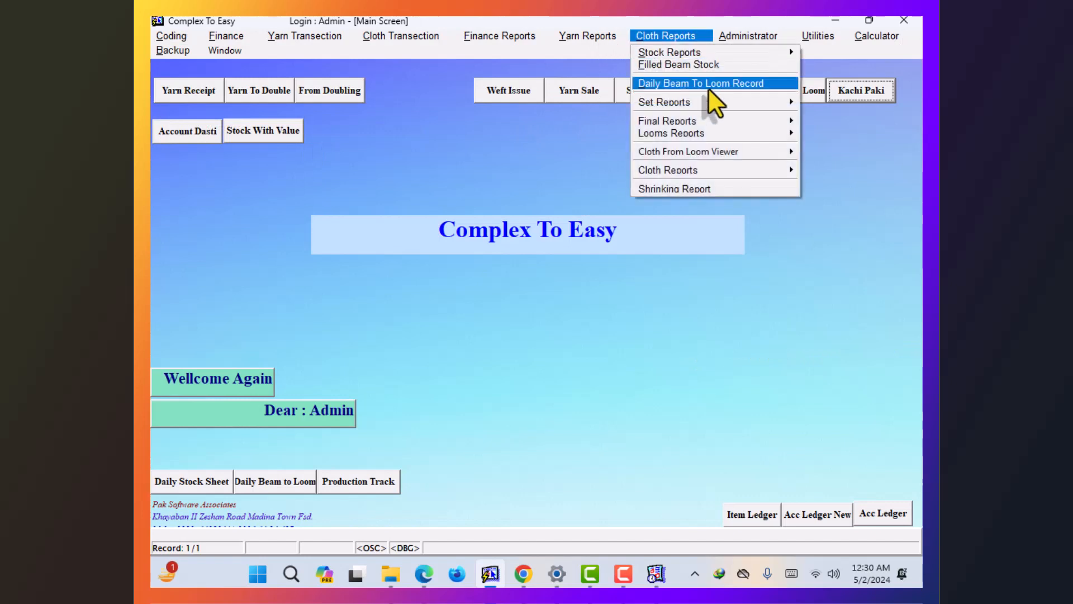
pyautogui.moveTo(728, 52)
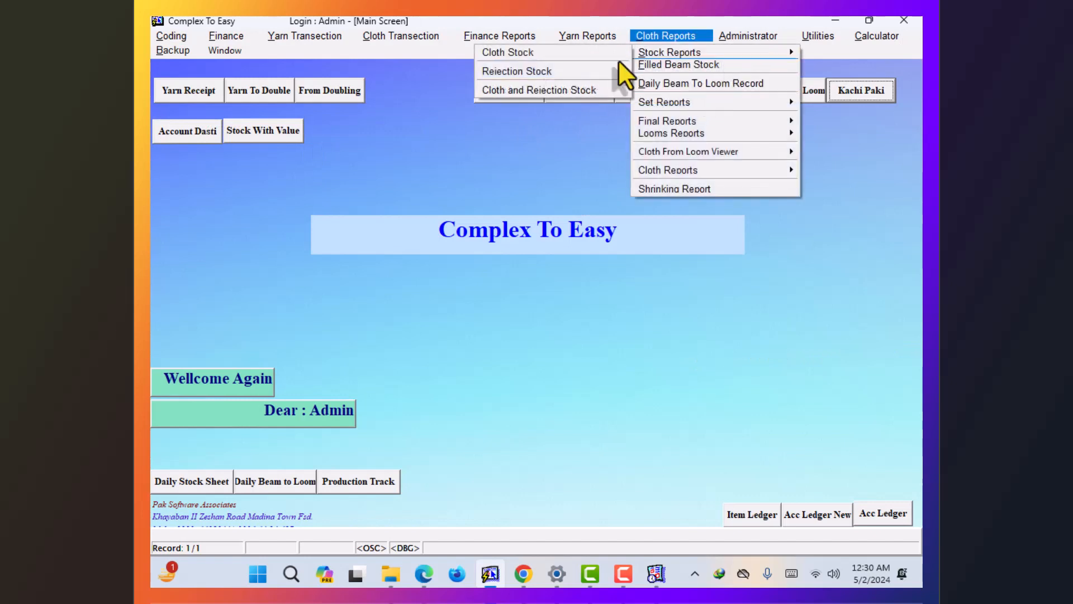
pyautogui.click(535, 54)
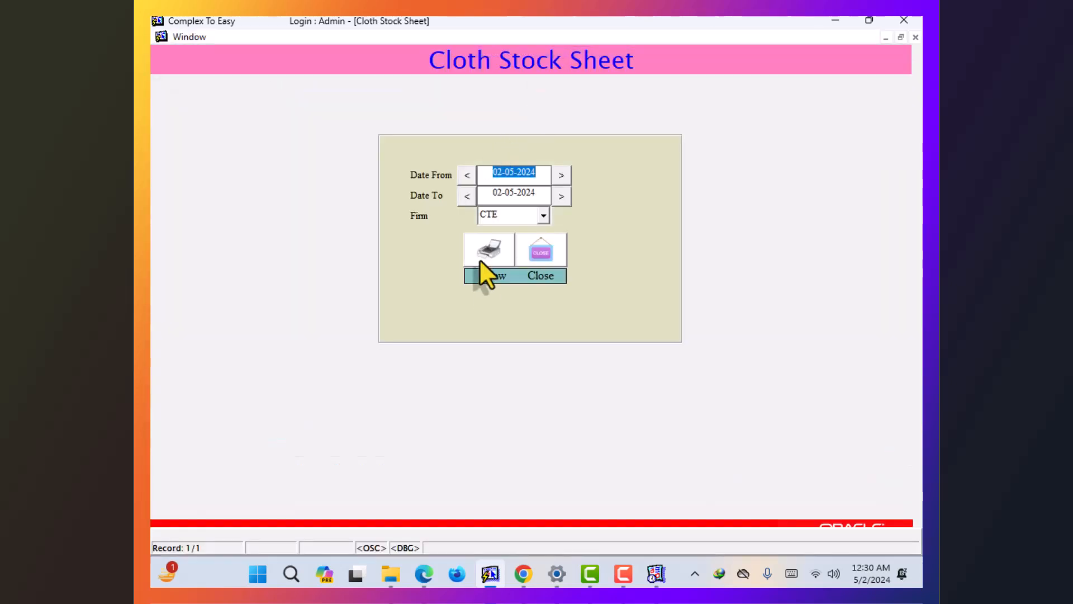
pyautogui.click(478, 259)
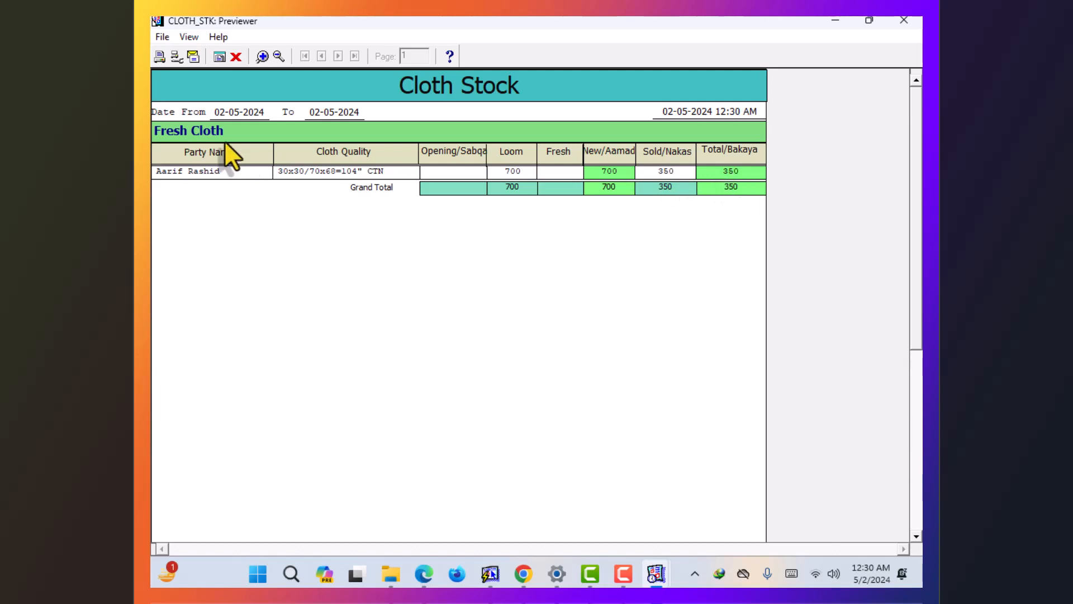
pyautogui.click(240, 52)
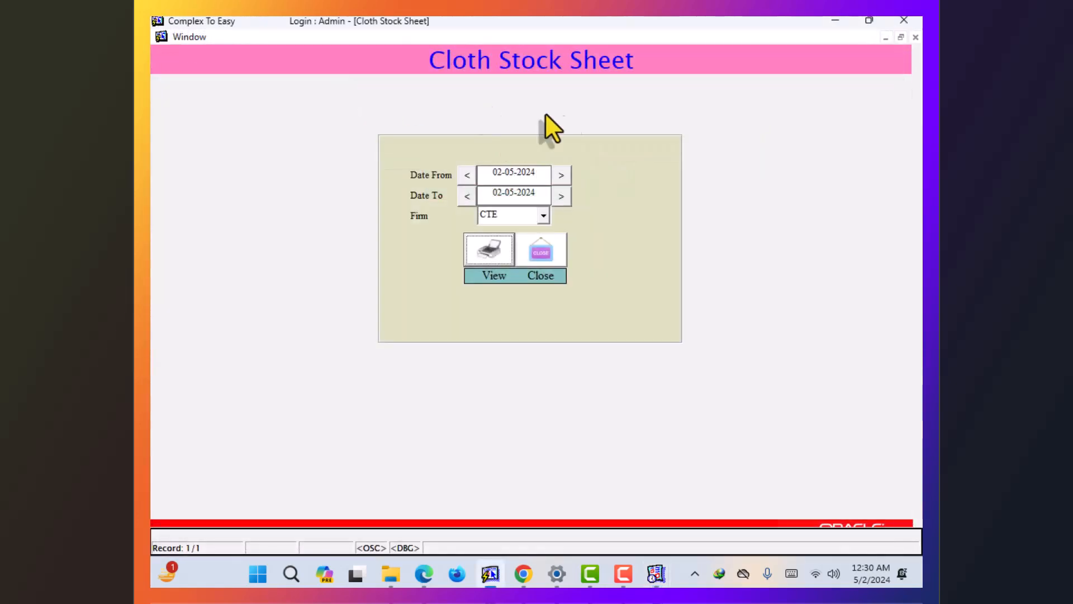
pyautogui.click(553, 252)
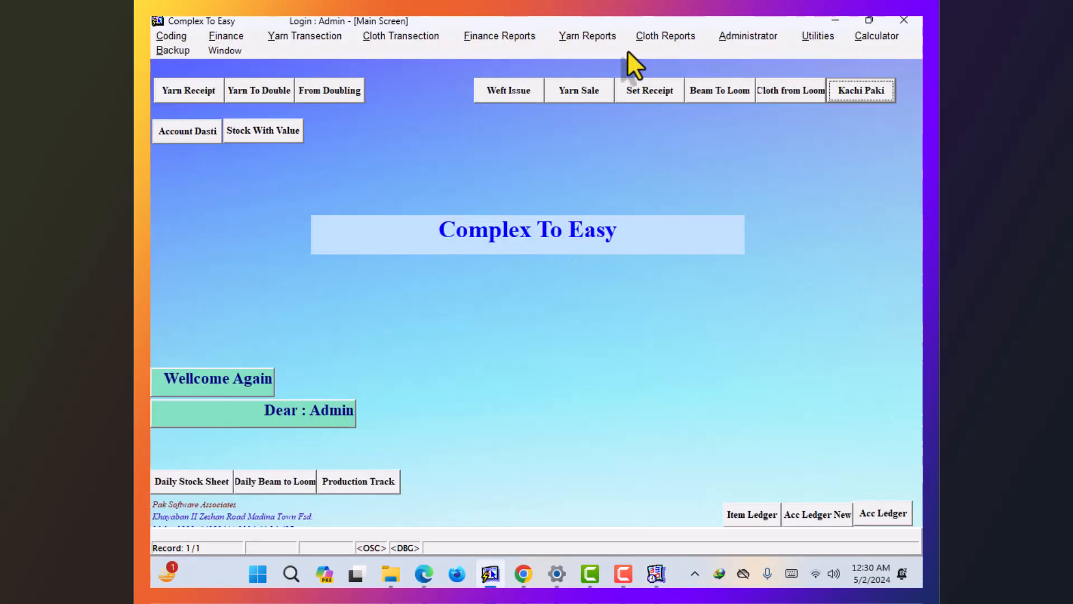
pyautogui.click(418, 37)
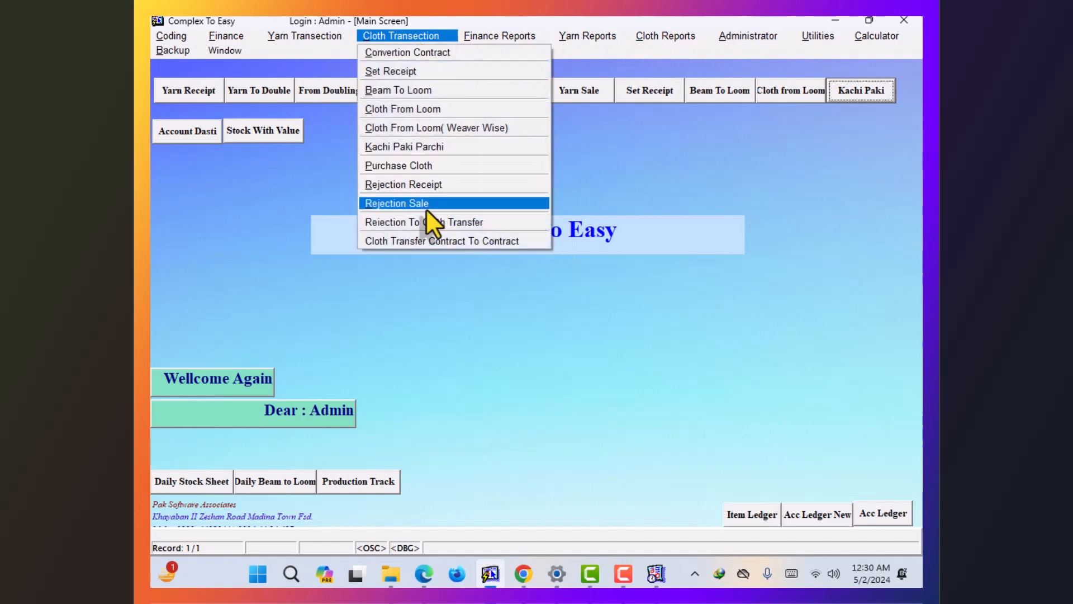
pyautogui.click(425, 186)
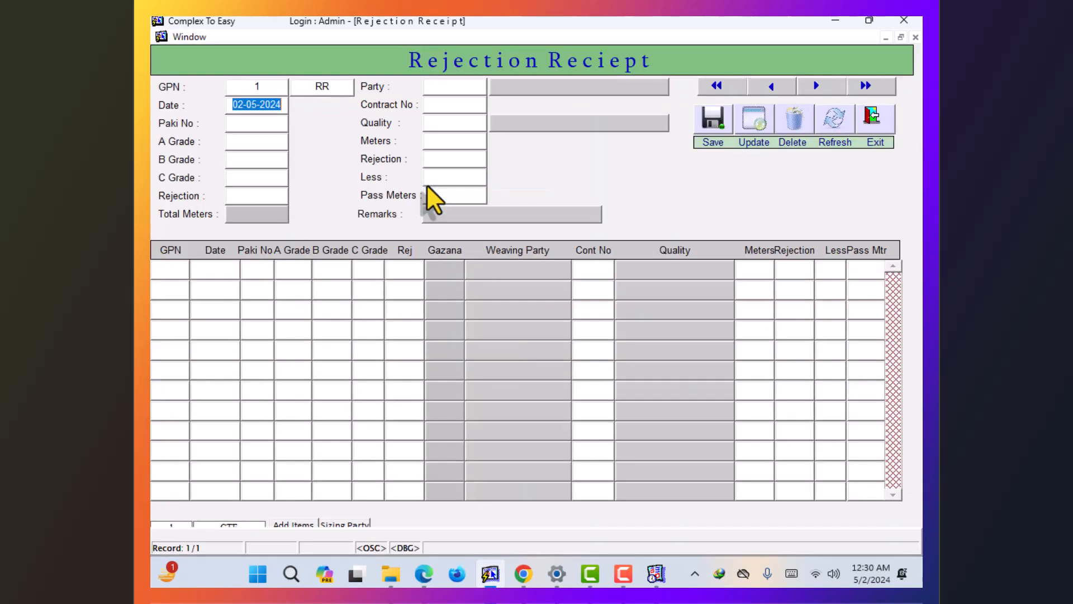
pyautogui.press('Return')
pyautogui.press('F9')
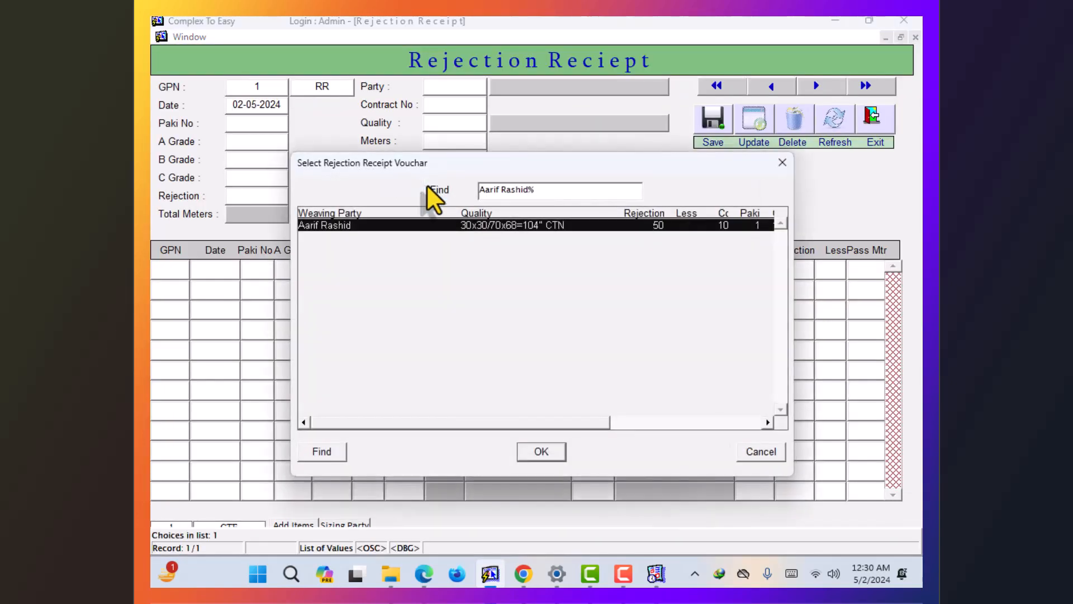
pyautogui.press('Return')
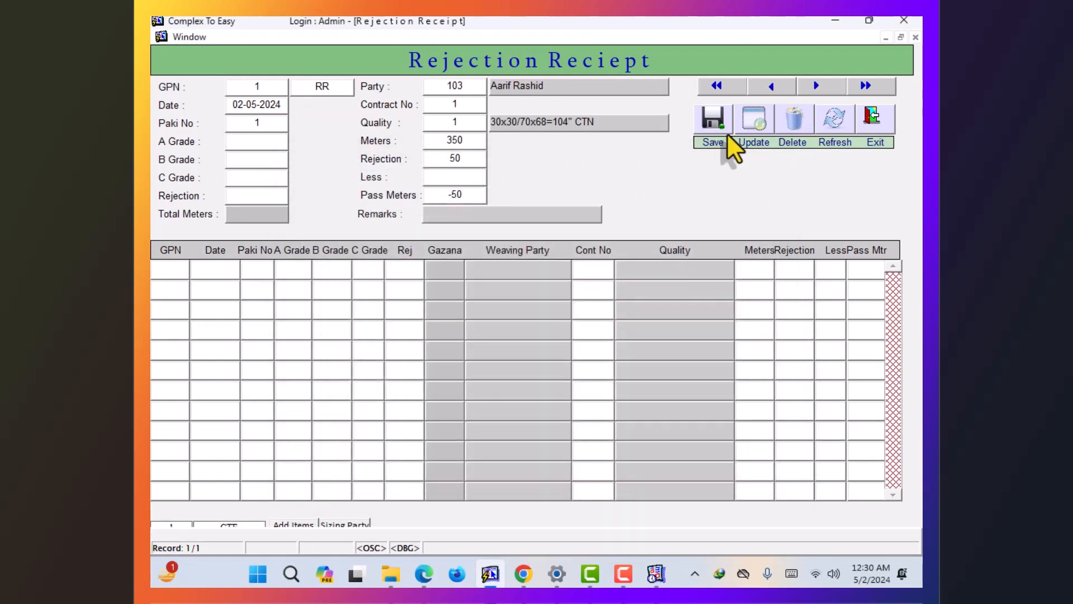
pyautogui.click(863, 129)
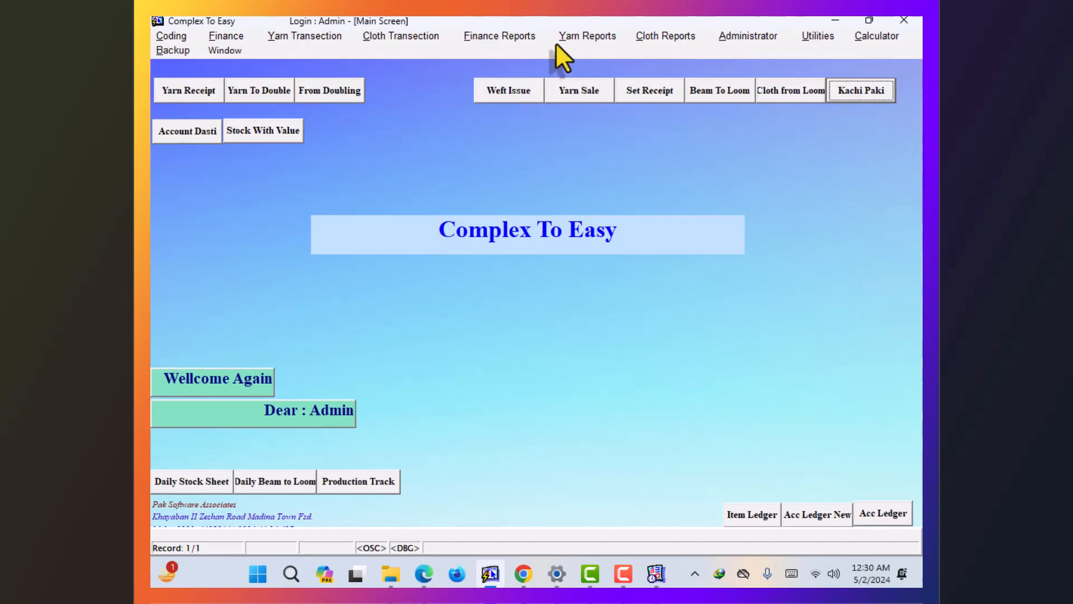
pyautogui.click(385, 36)
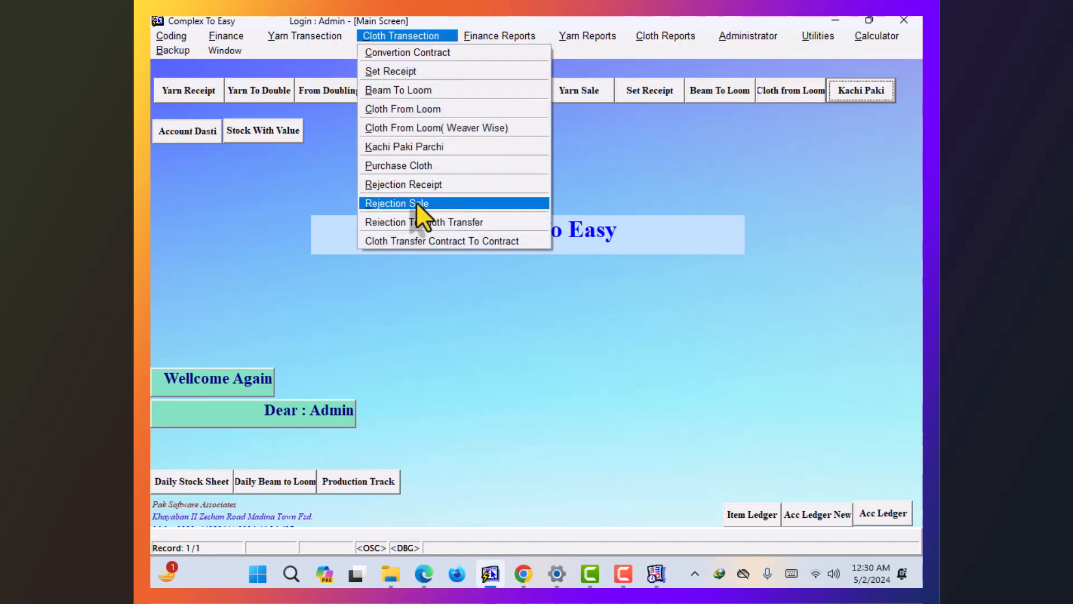
pyautogui.click(462, 240)
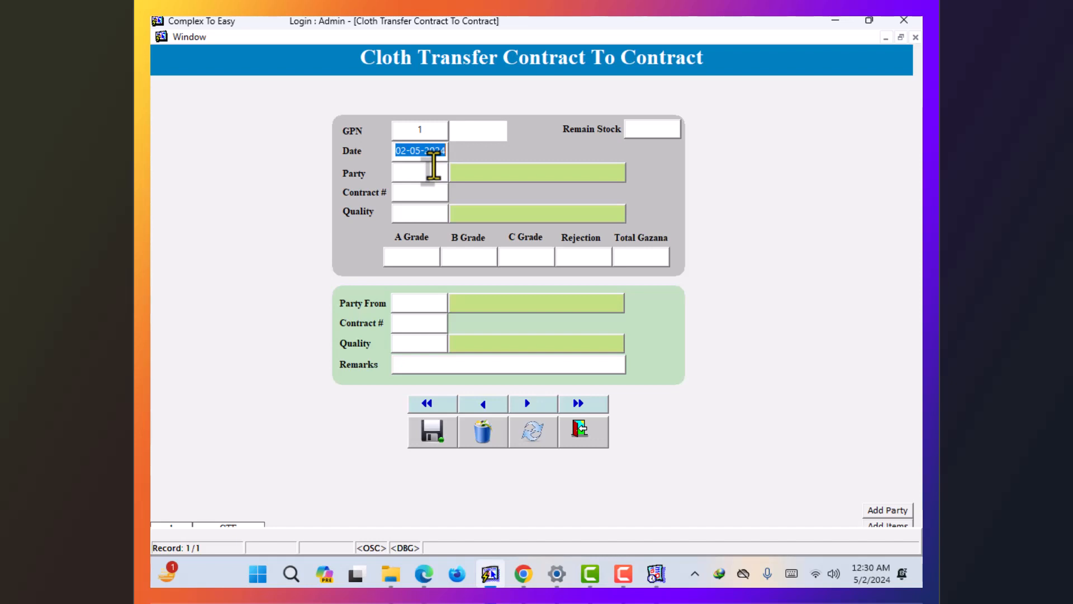
pyautogui.click(596, 444)
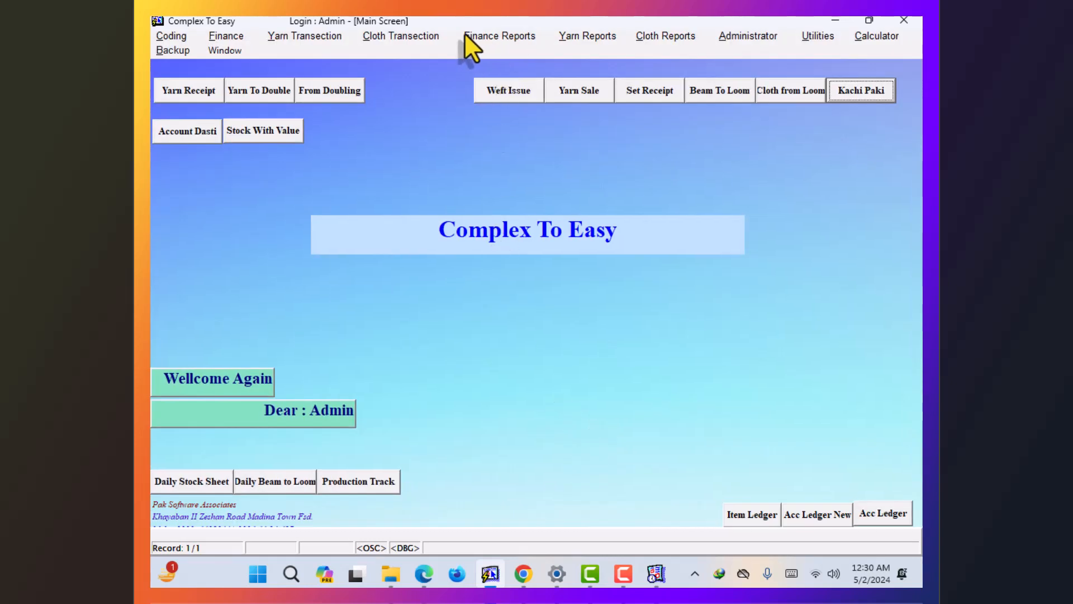
# - Open the Daily Stock Sheet and preview the full Daily Stock Report, scrolling through it before closing
pyautogui.click(448, 34)
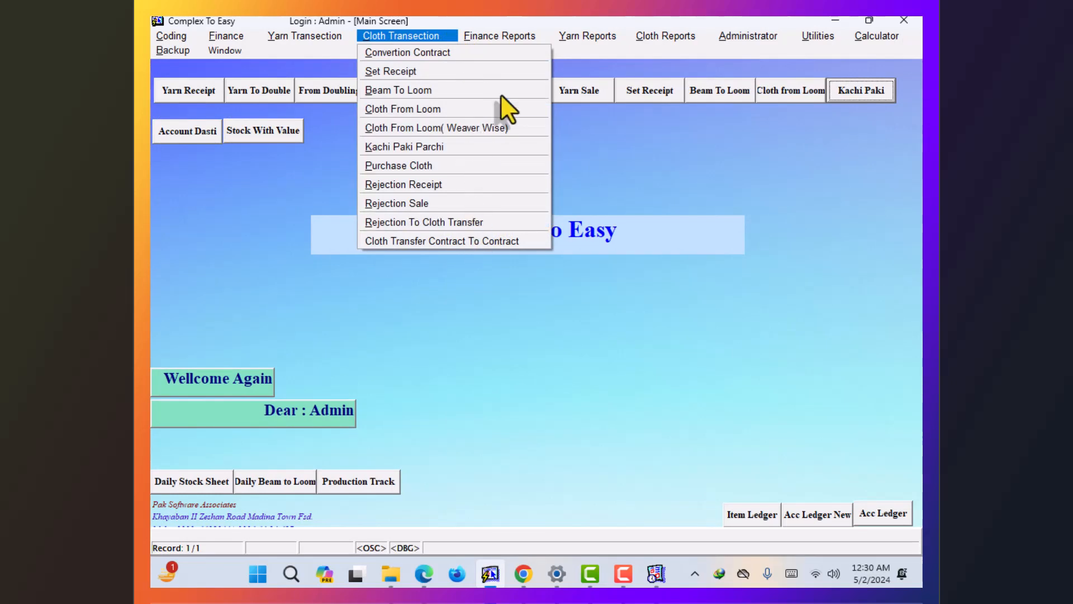
pyautogui.moveTo(578, 37)
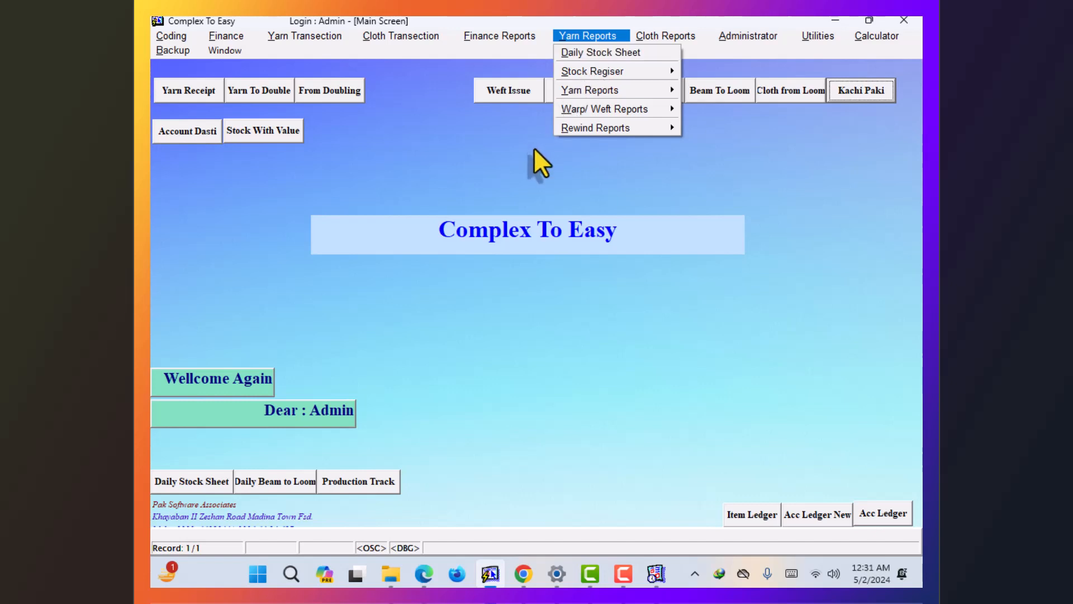
pyautogui.click(497, 213)
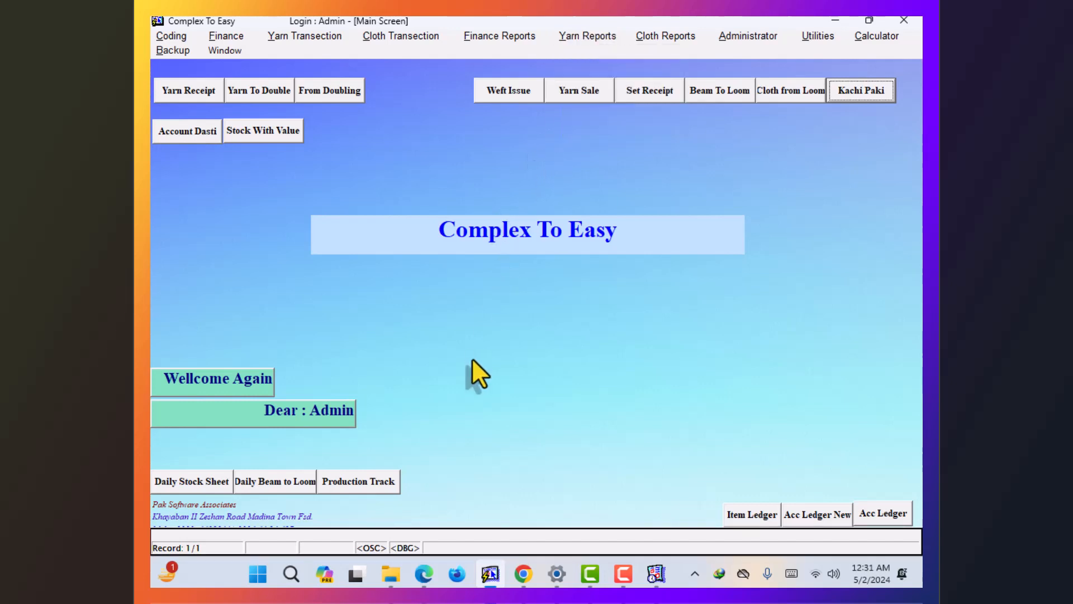
pyautogui.click(193, 484)
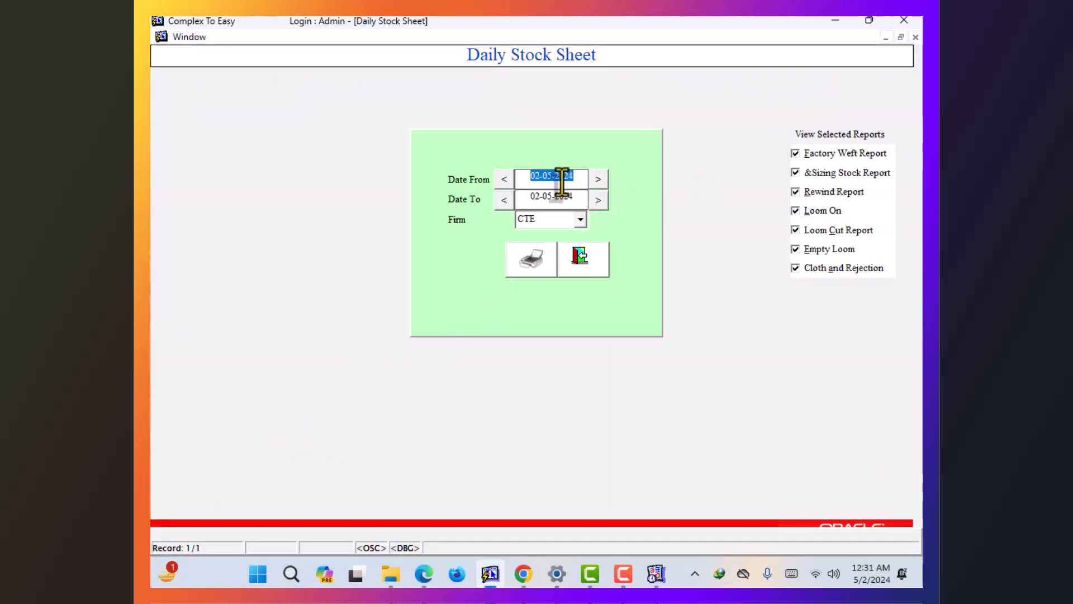
pyautogui.click(538, 241)
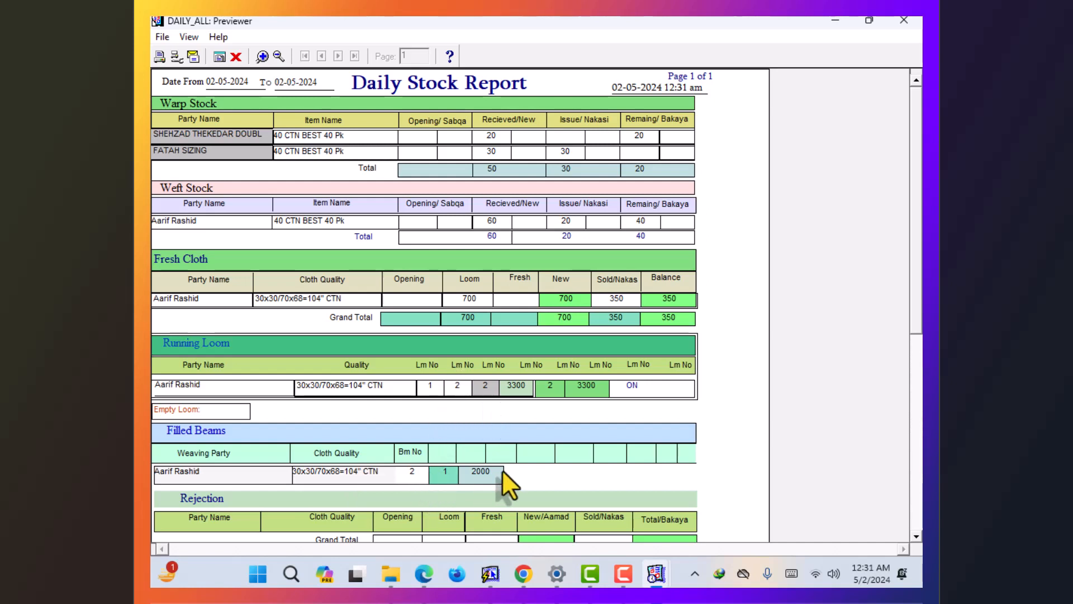
pyautogui.scroll(-3, 873, 276)
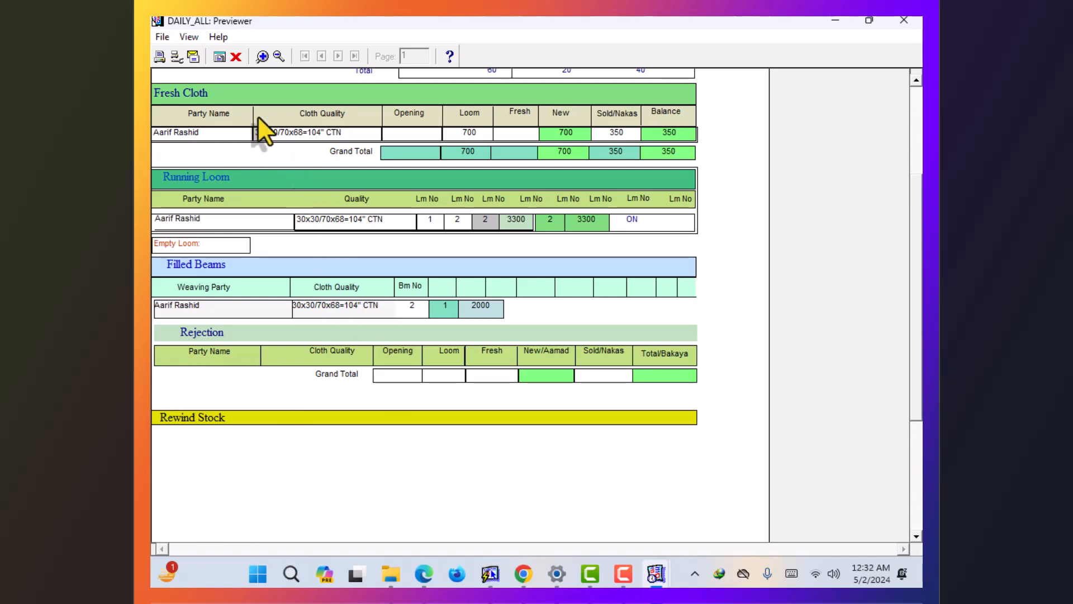
pyautogui.scroll(3, 439, 131)
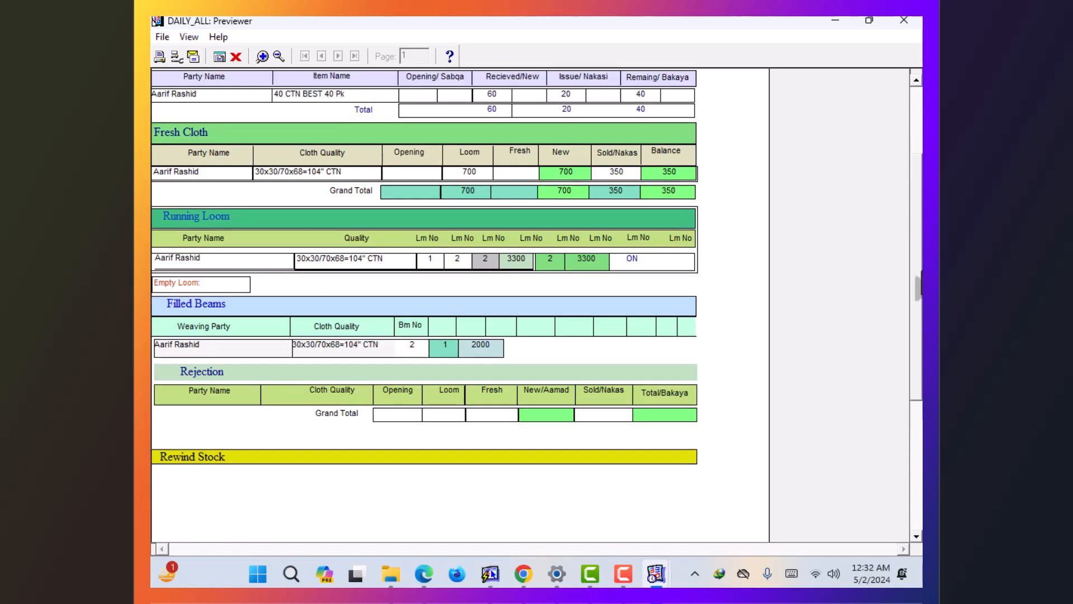
pyautogui.moveTo(917, 179); pyautogui.dragTo(910, 86)
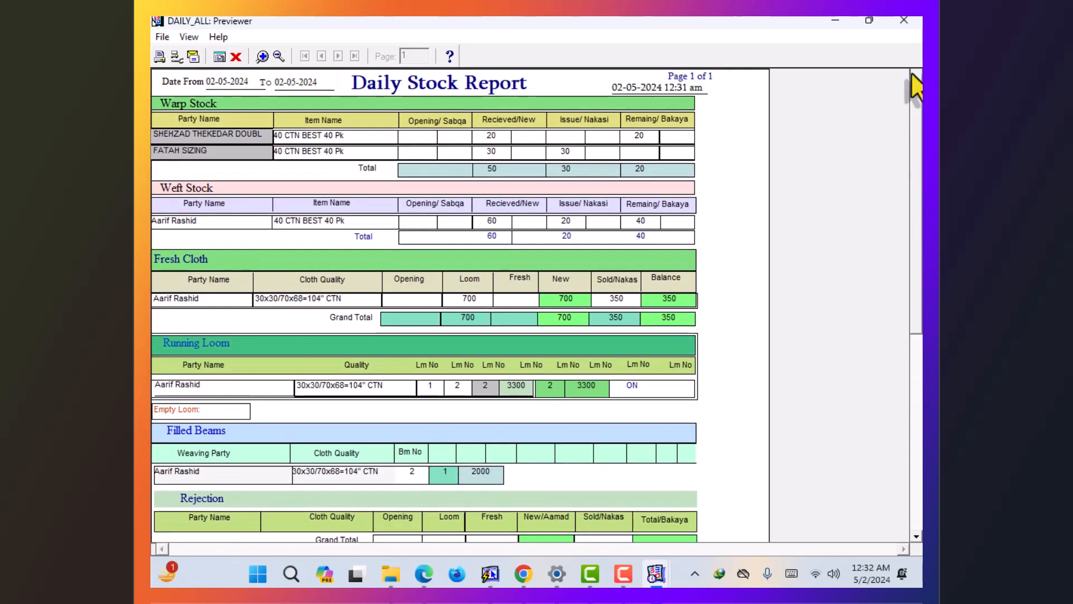
pyautogui.click(240, 52)
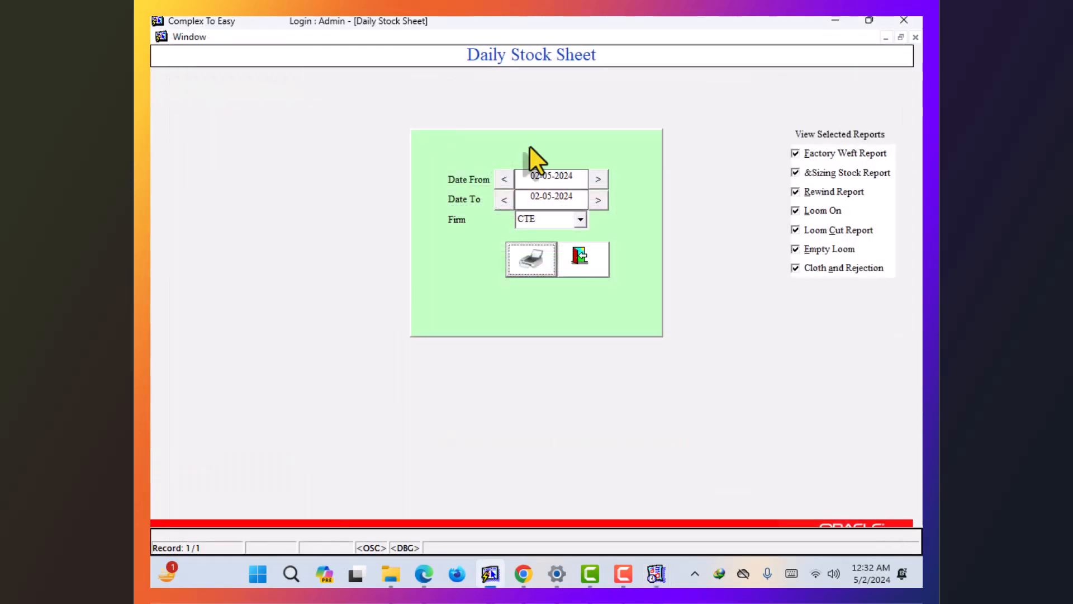
# - Keep only Factory Weft and Sizing Stock ticked, excluding Rewind, Loom On, Loom Cut and Empty Loom
pyautogui.click(823, 157)
pyautogui.click(822, 173)
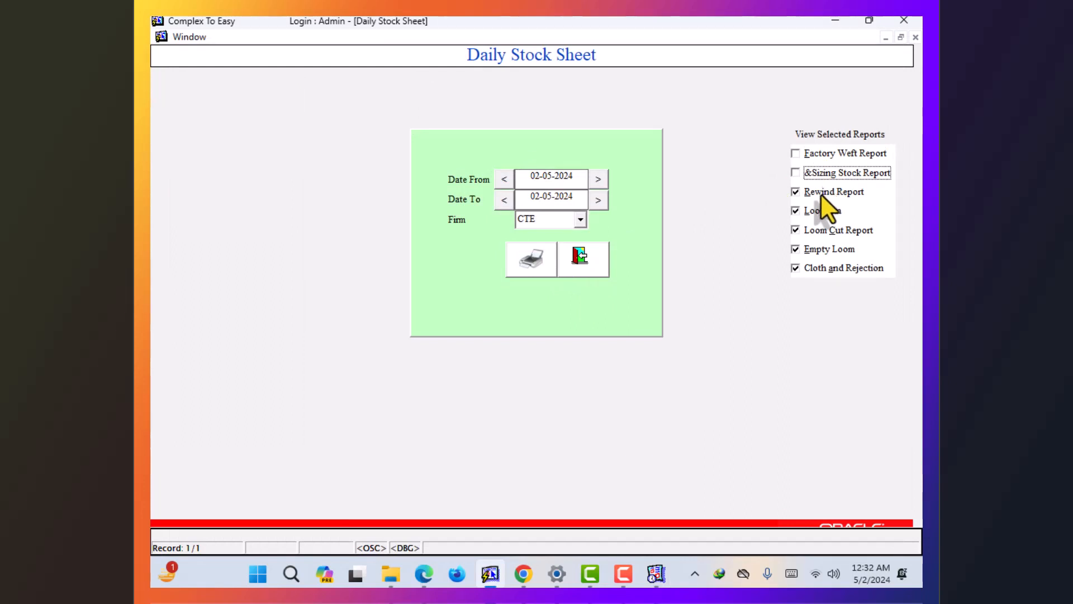
pyautogui.click(831, 154)
pyautogui.click(826, 176)
pyautogui.click(821, 194)
pyautogui.click(822, 212)
pyautogui.click(816, 231)
pyautogui.click(814, 249)
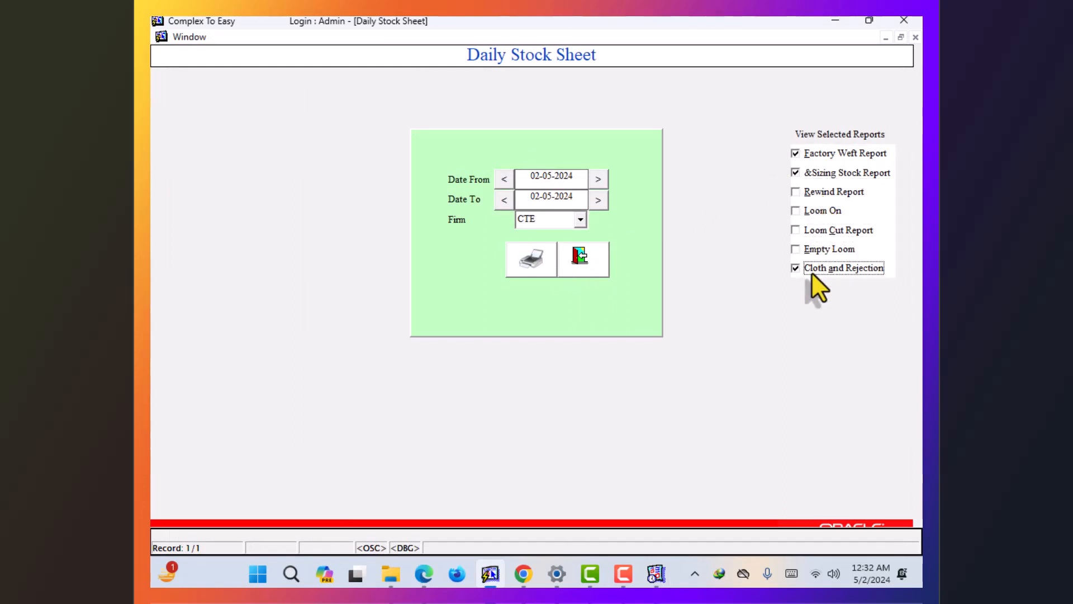
# - Preview the filtered Daily Stock Report showing 20 warp and 40 weft remaining, then exit the form
pyautogui.click(524, 269)
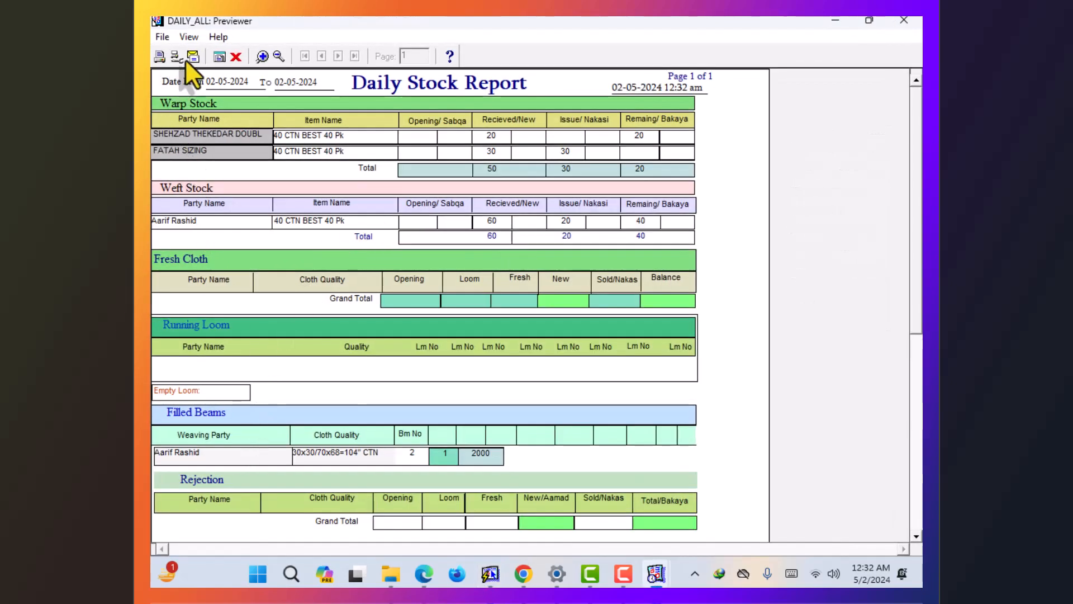
pyautogui.click(235, 57)
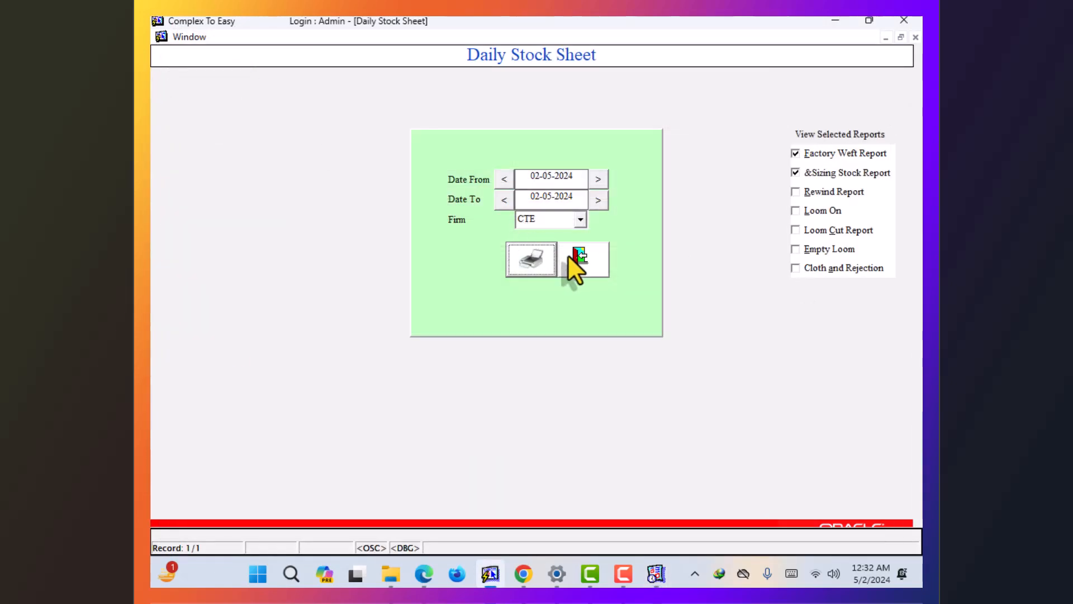
pyautogui.click(578, 260)
pyautogui.click(442, 35)
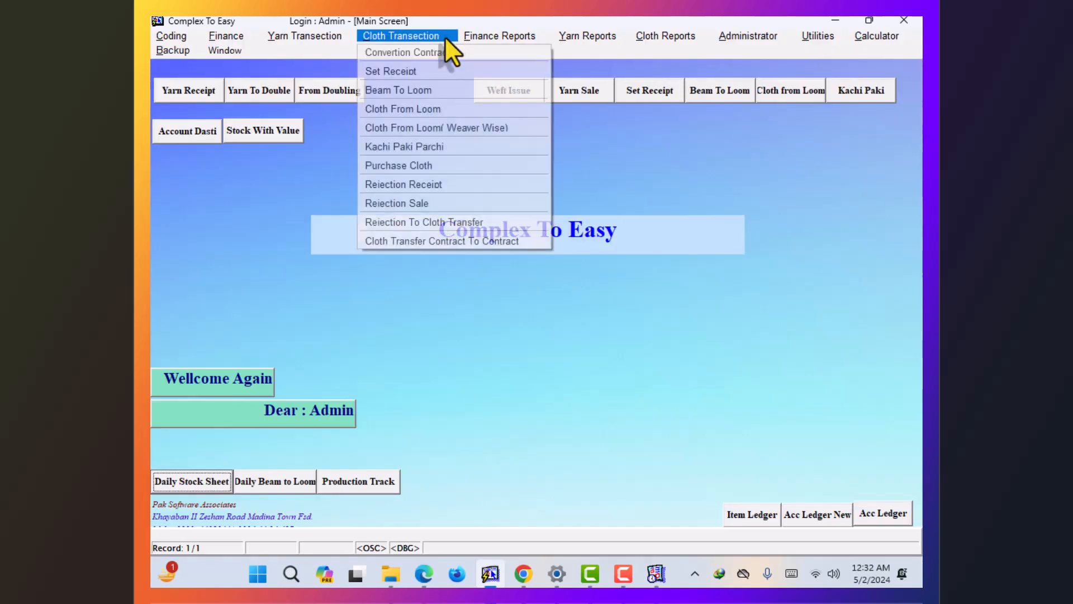
pyautogui.click(568, 36)
pyautogui.moveTo(597, 112)
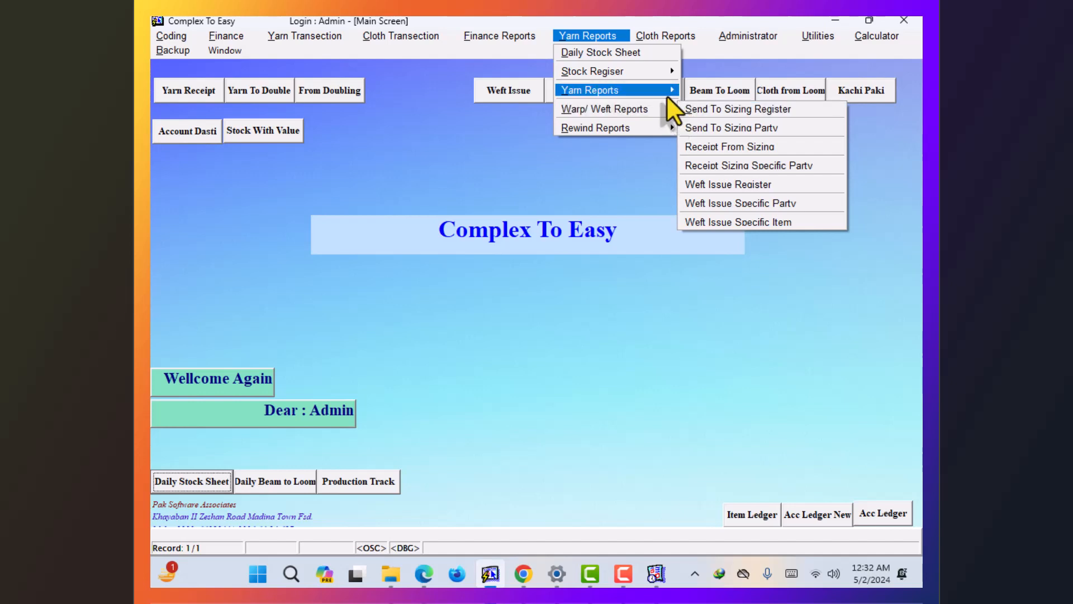
pyautogui.moveTo(665, 94)
pyautogui.click(717, 90)
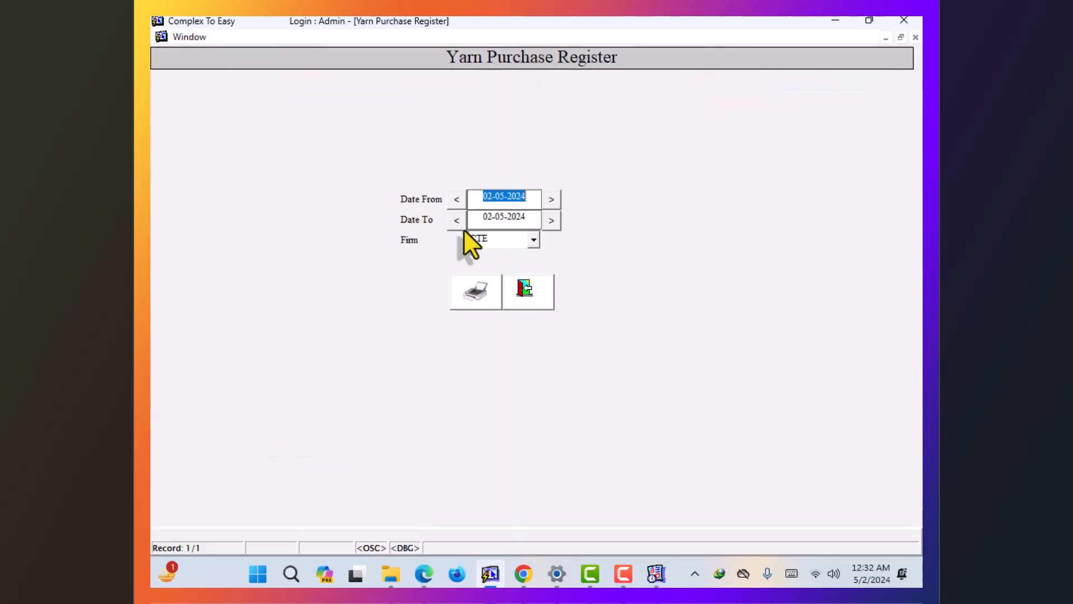
pyautogui.click(457, 296)
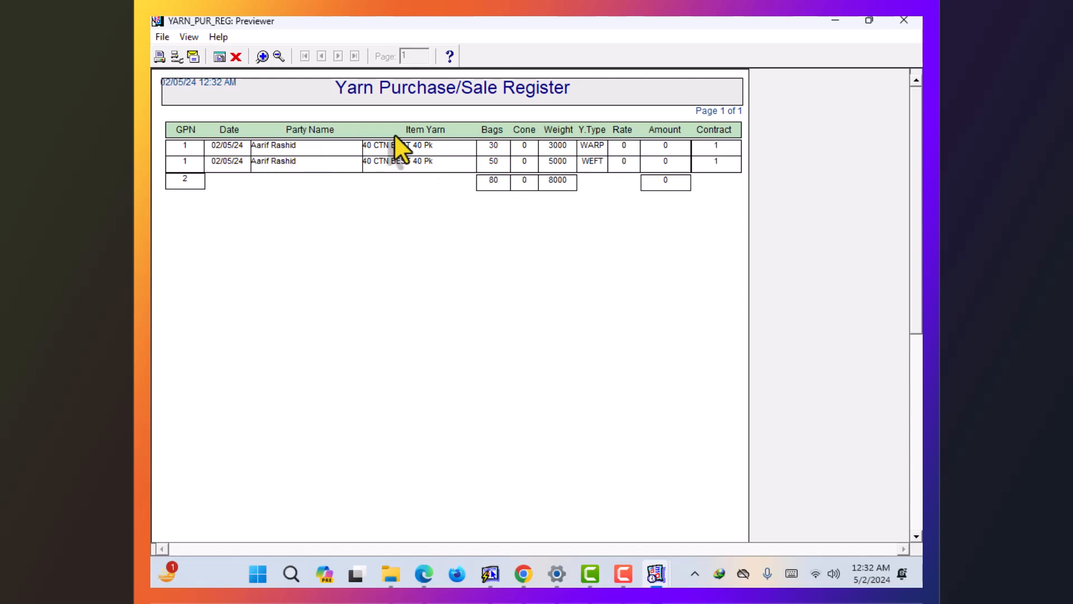
pyautogui.click(236, 56)
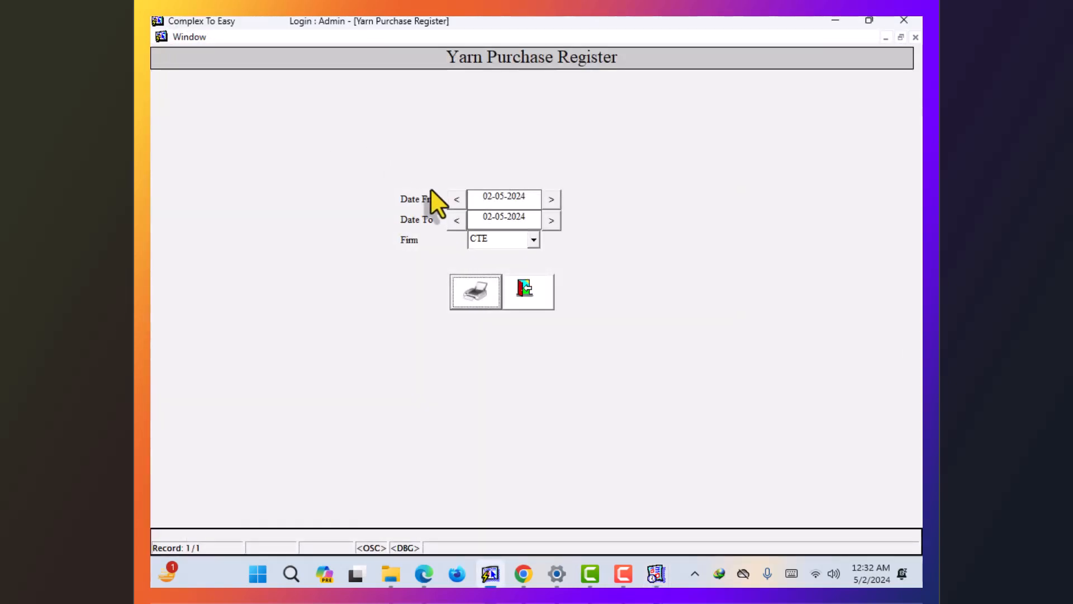
pyautogui.click(523, 287)
pyautogui.click(588, 36)
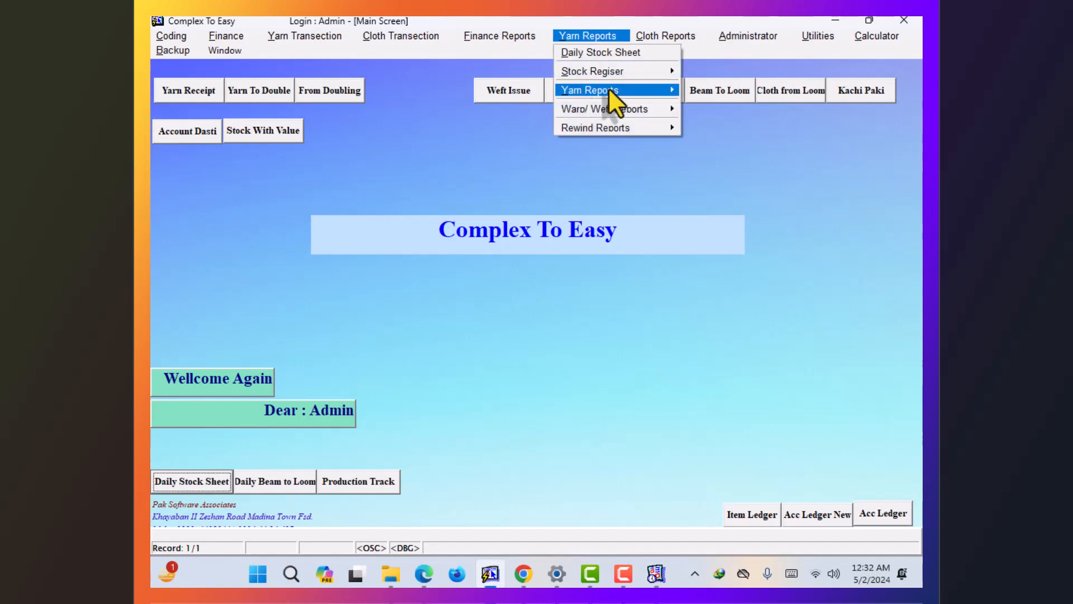
pyautogui.moveTo(612, 91)
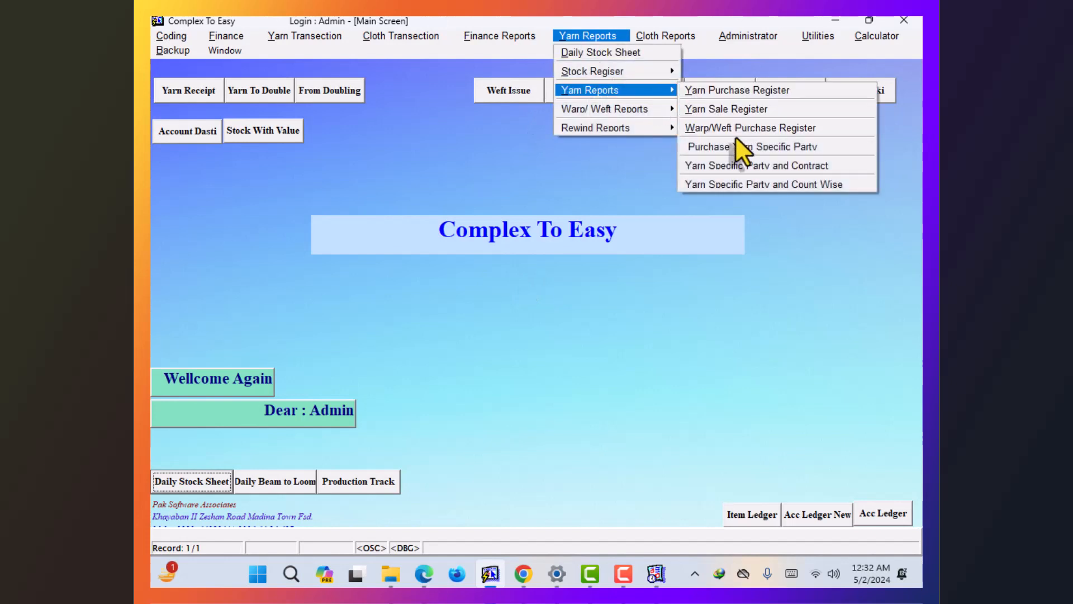
pyautogui.click(480, 151)
pyautogui.click(501, 102)
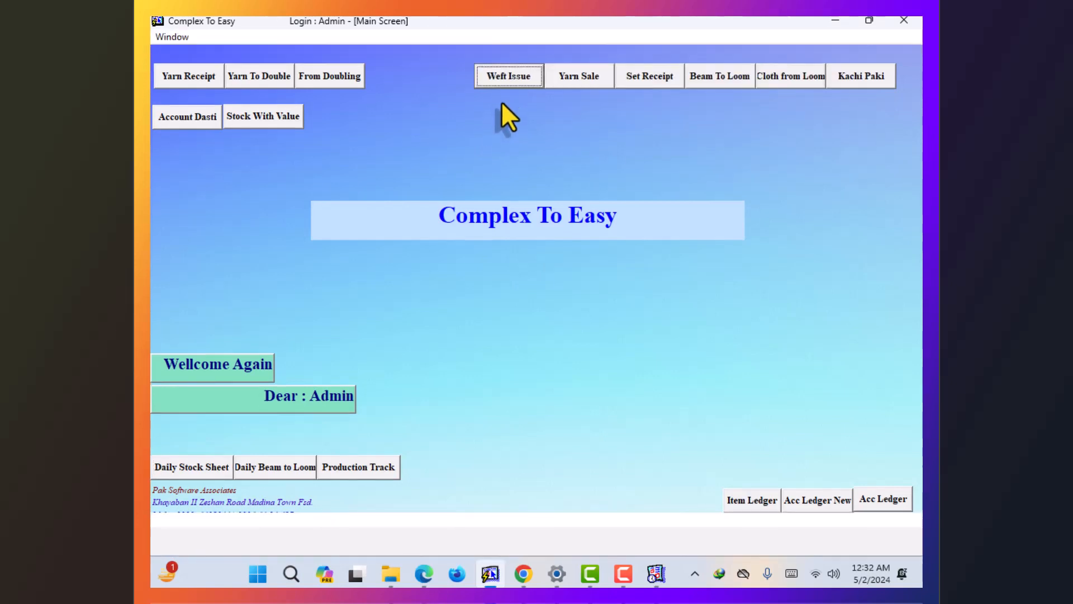
# - Pick party 103, contract 1 and yarn 40 CTN BEST 40 Pk for the weft issue
pyautogui.press('F9')
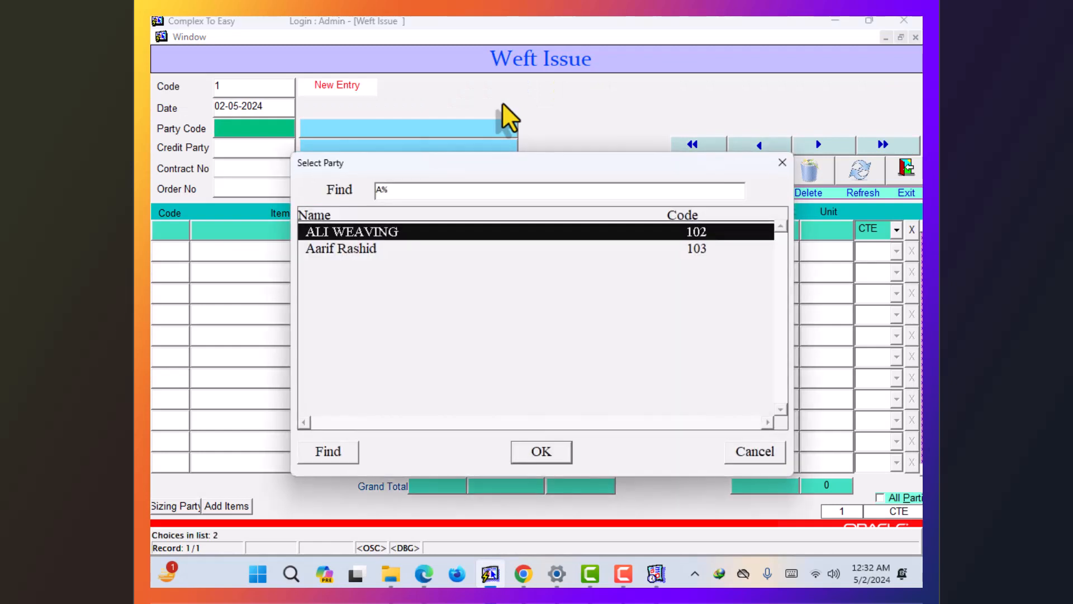
pyautogui.press('Down')
pyautogui.press('Return')
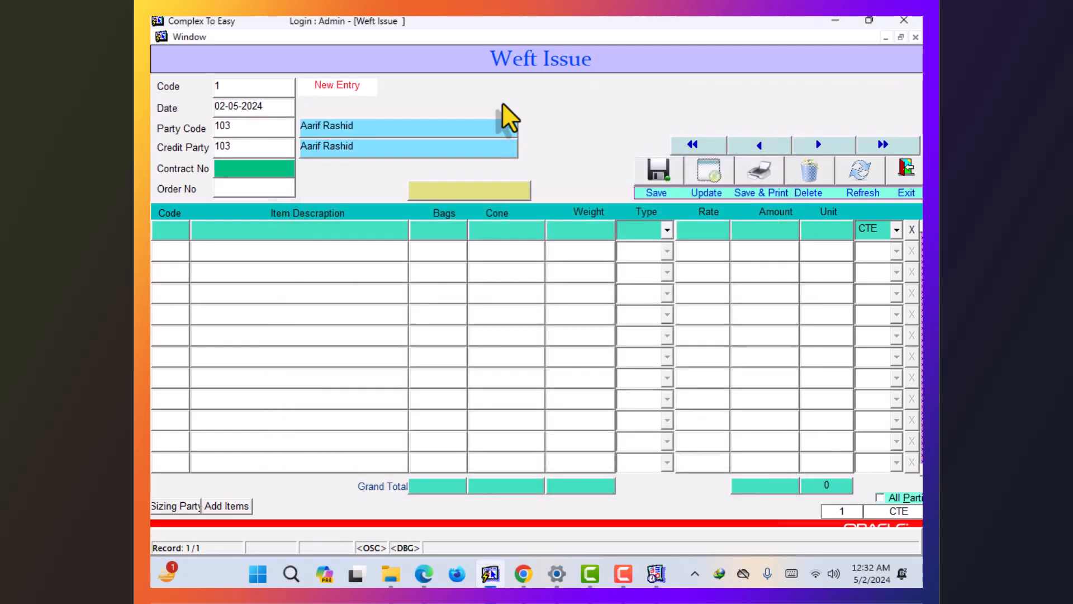
pyautogui.press('F9')
pyautogui.press('Return')
pyautogui.press('Return')
pyautogui.press('F9')
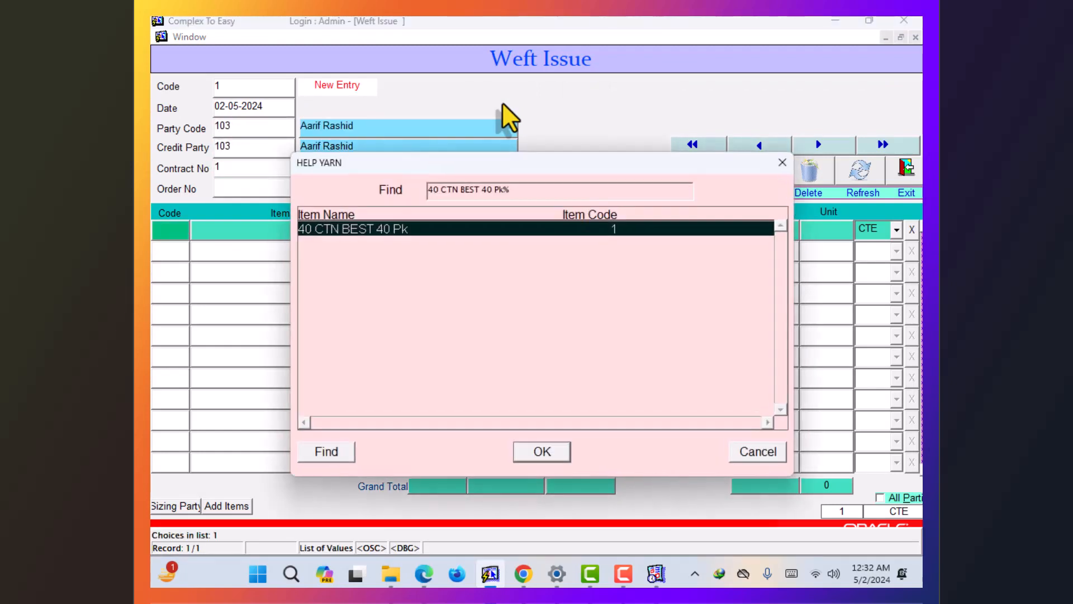
pyautogui.press('Return')
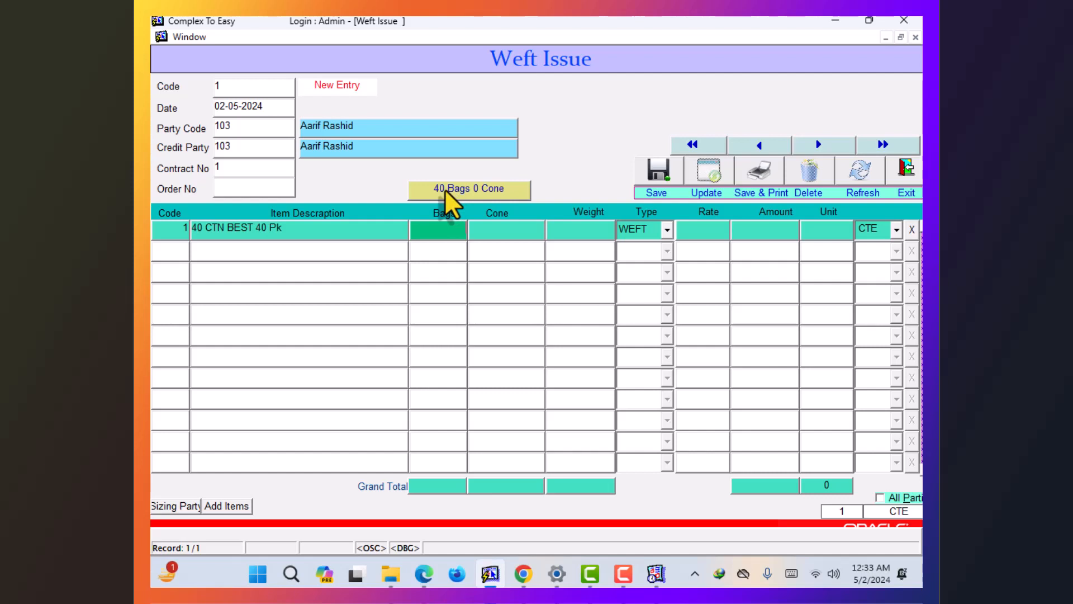
# - Enter 2 bags (200 weight) and save Weft Issue 1
pyautogui.write('2')
pyautogui.press('Return')
pyautogui.press('Return')
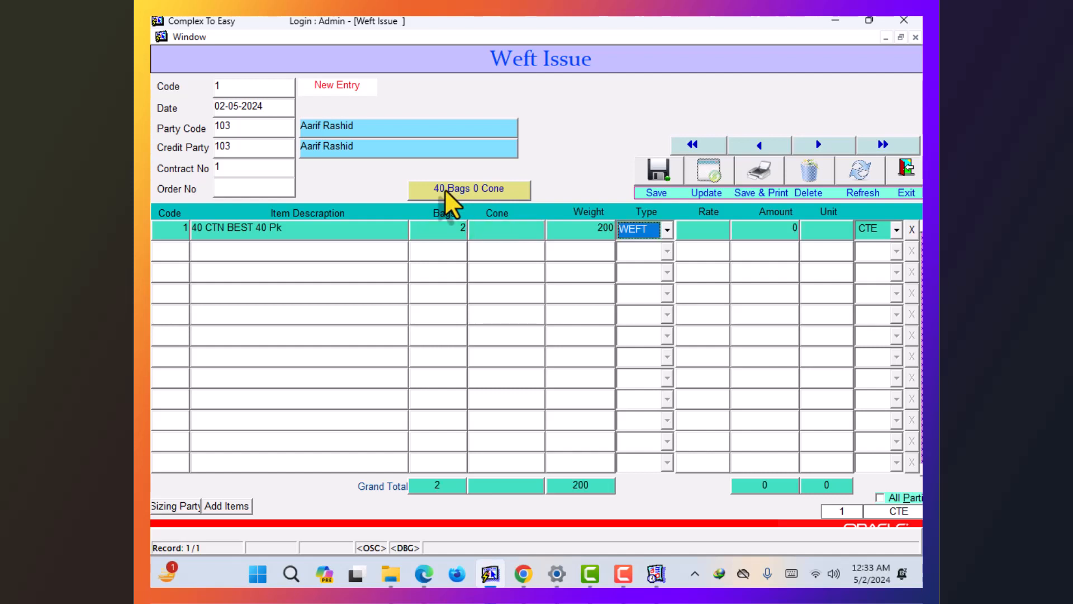
pyautogui.press('Return')
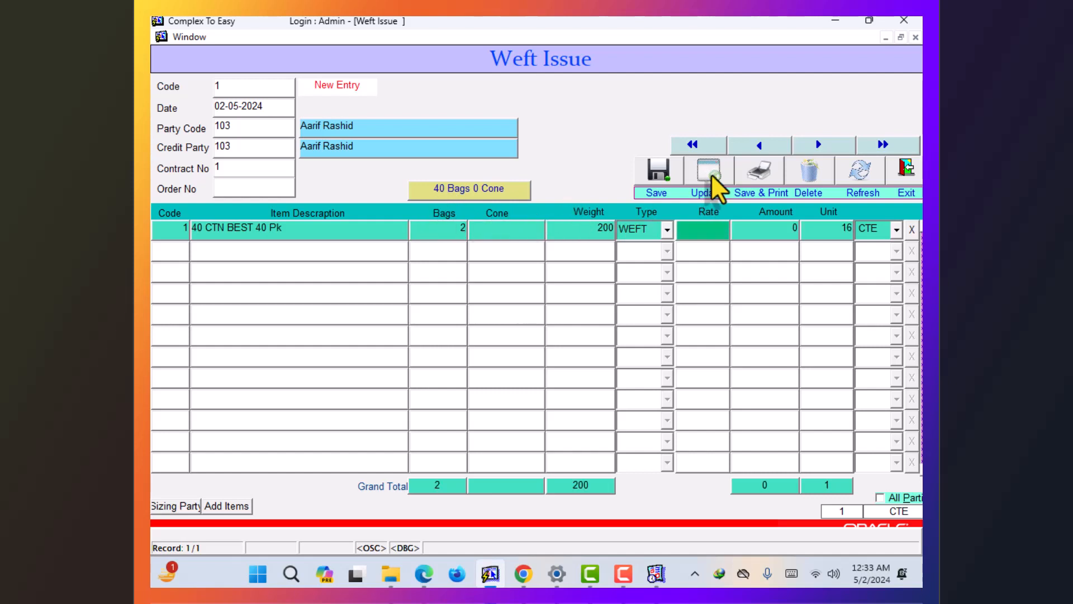
pyautogui.click(673, 173)
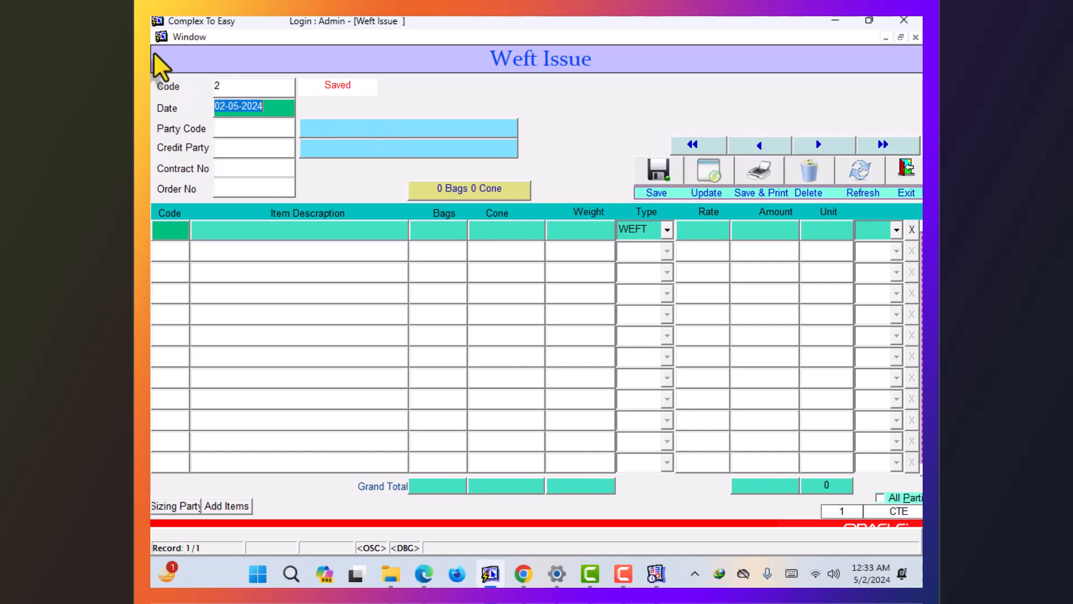
pyautogui.click(182, 37)
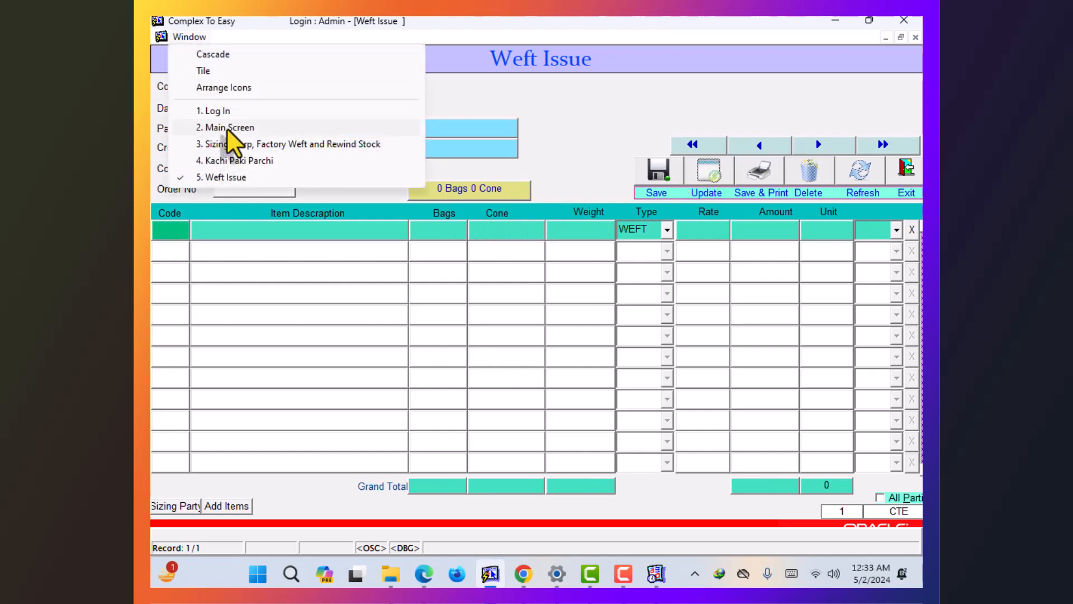
# - Preview the Warp, Weft and Rewind Stock report showing 38 weft remaining, then close it and the Weft Issue form
pyautogui.click(233, 144)
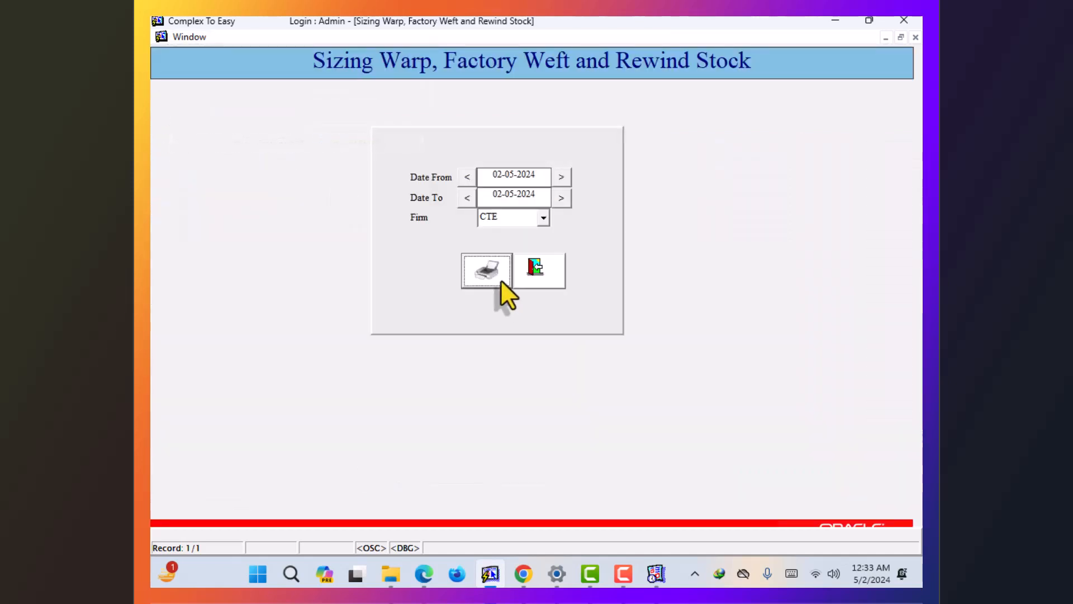
pyautogui.click(486, 271)
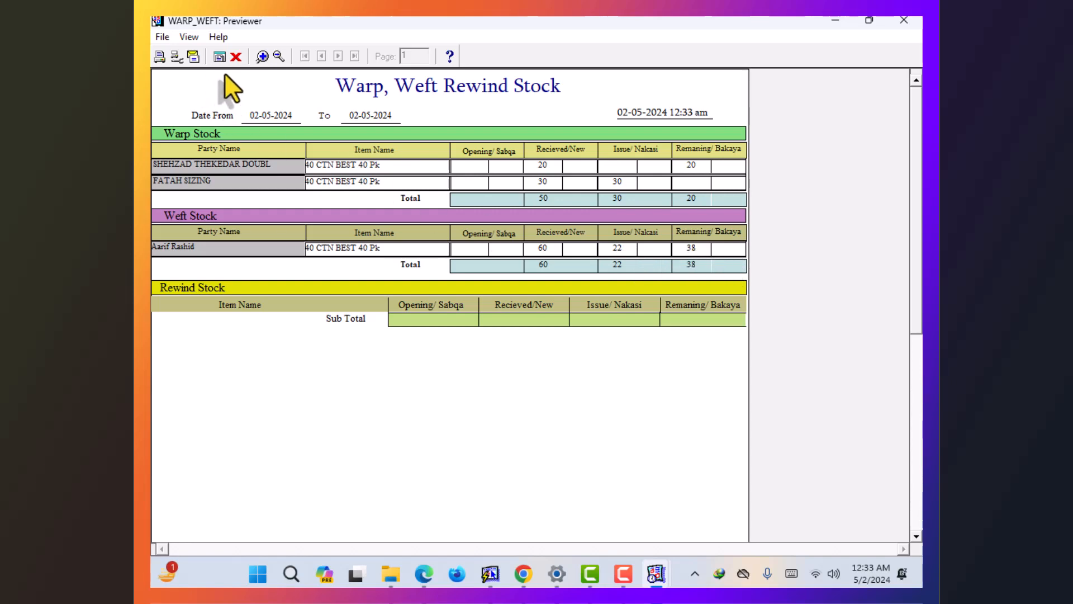
pyautogui.click(236, 57)
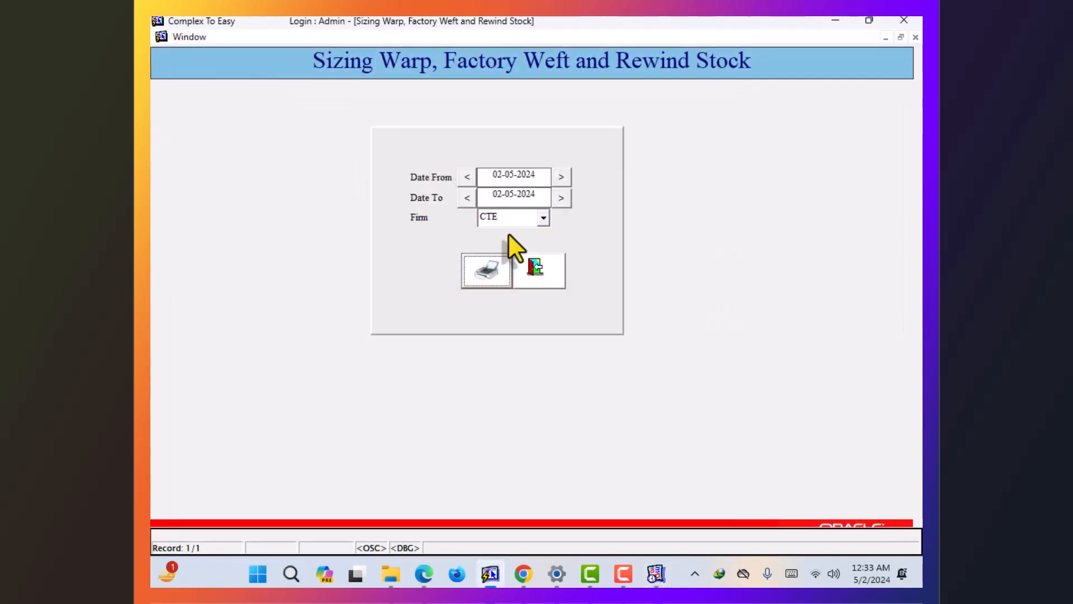
pyautogui.click(526, 268)
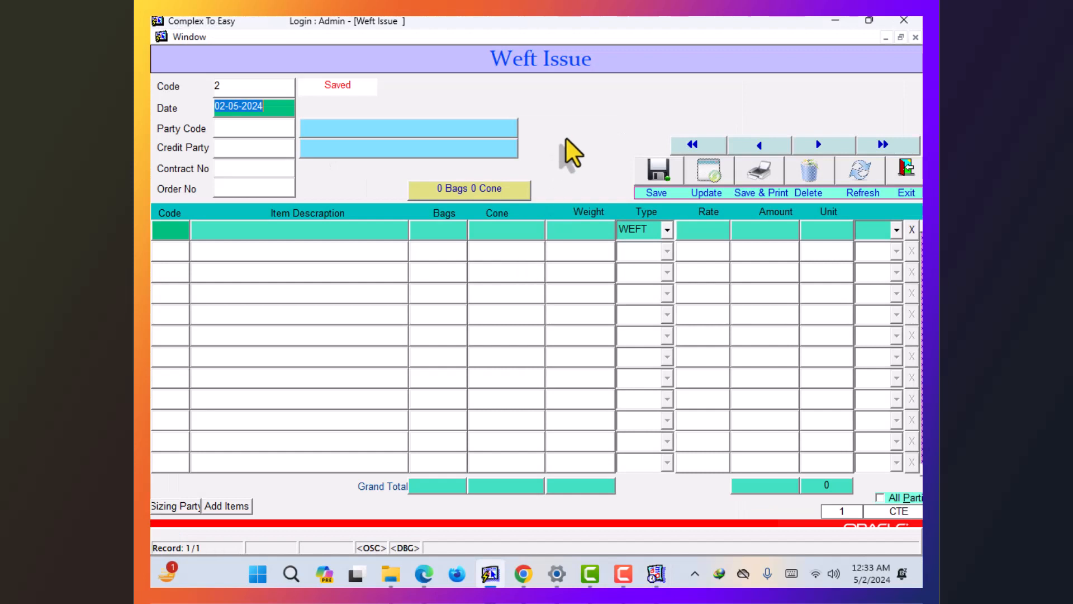
pyautogui.click(906, 160)
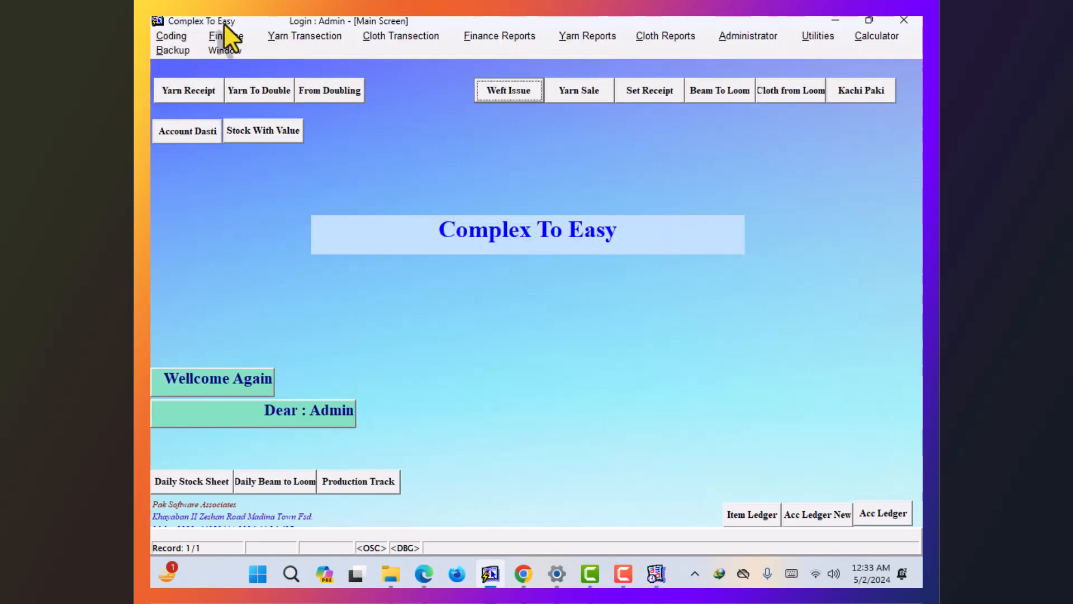
pyautogui.click(267, 36)
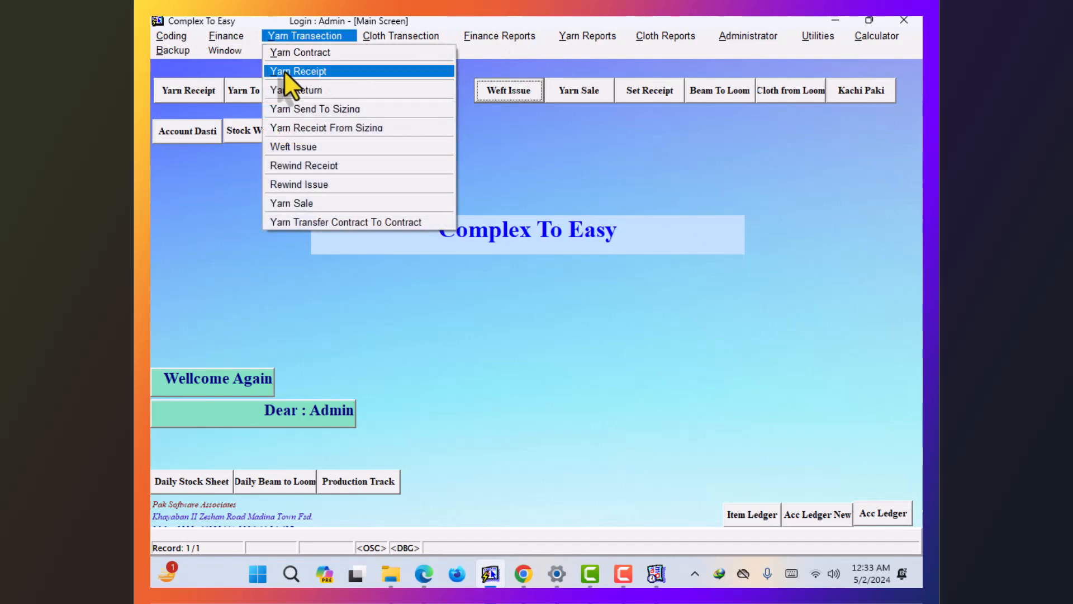
pyautogui.click(528, 139)
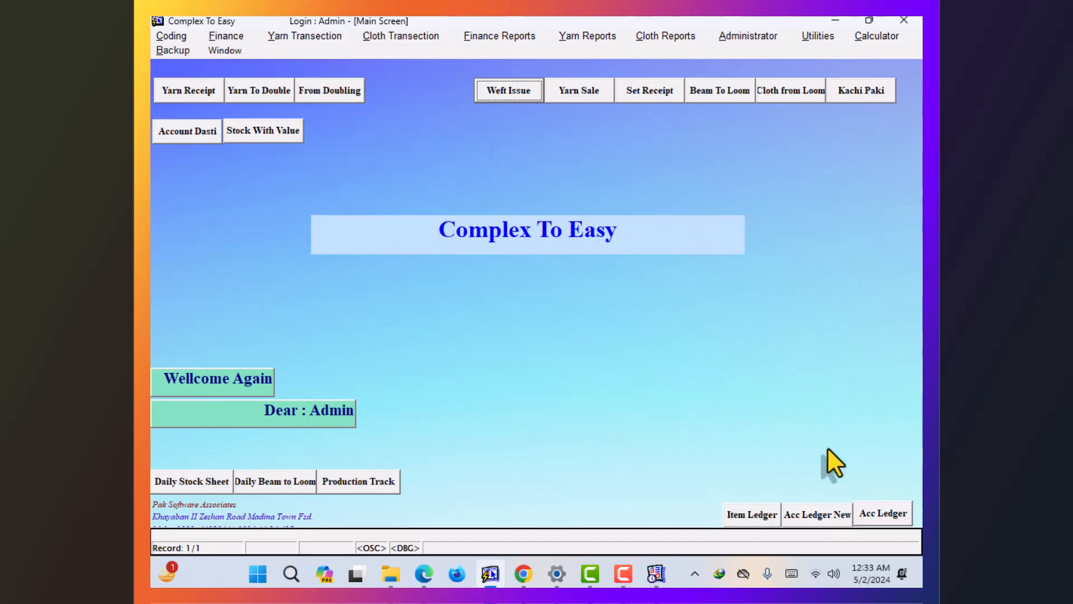
# - Run the Account Ledger for party 103 from 01-01-24
pyautogui.click(868, 504)
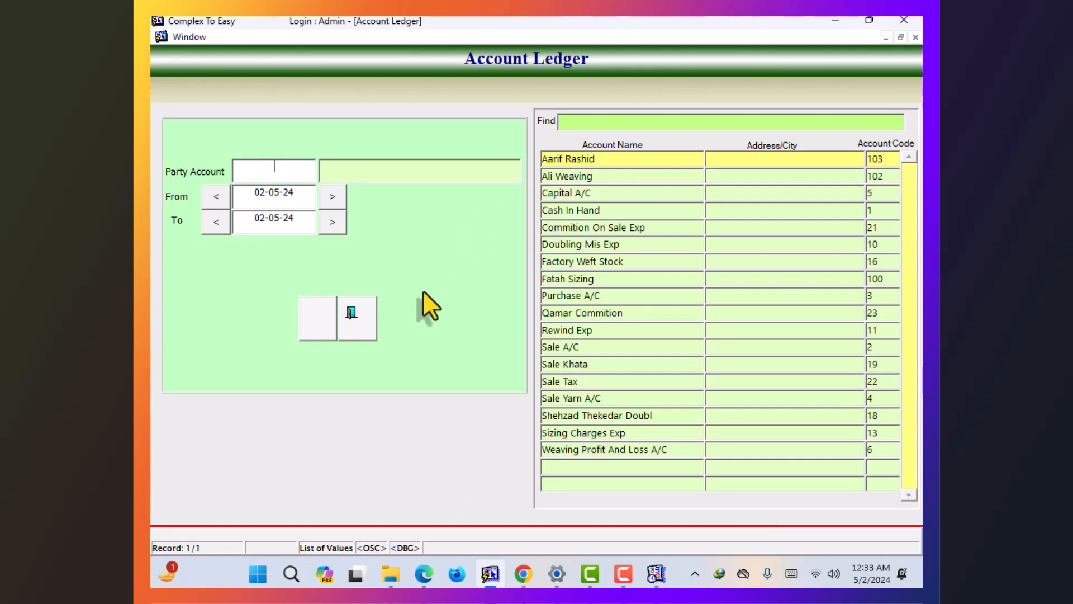
pyautogui.press('F9')
pyautogui.write('a%')
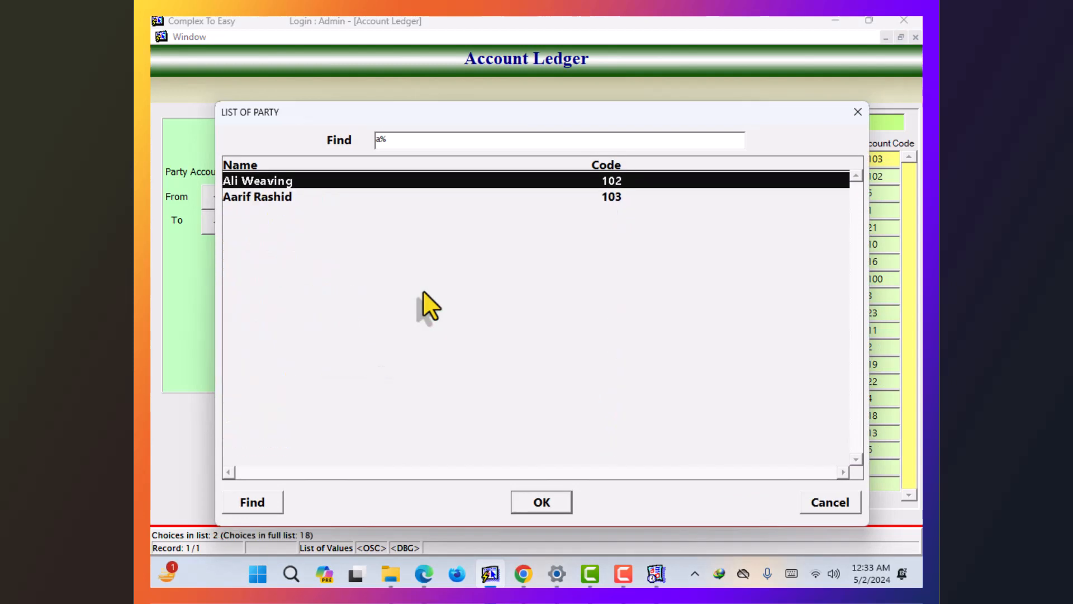
pyautogui.press('Down')
pyautogui.press('Return')
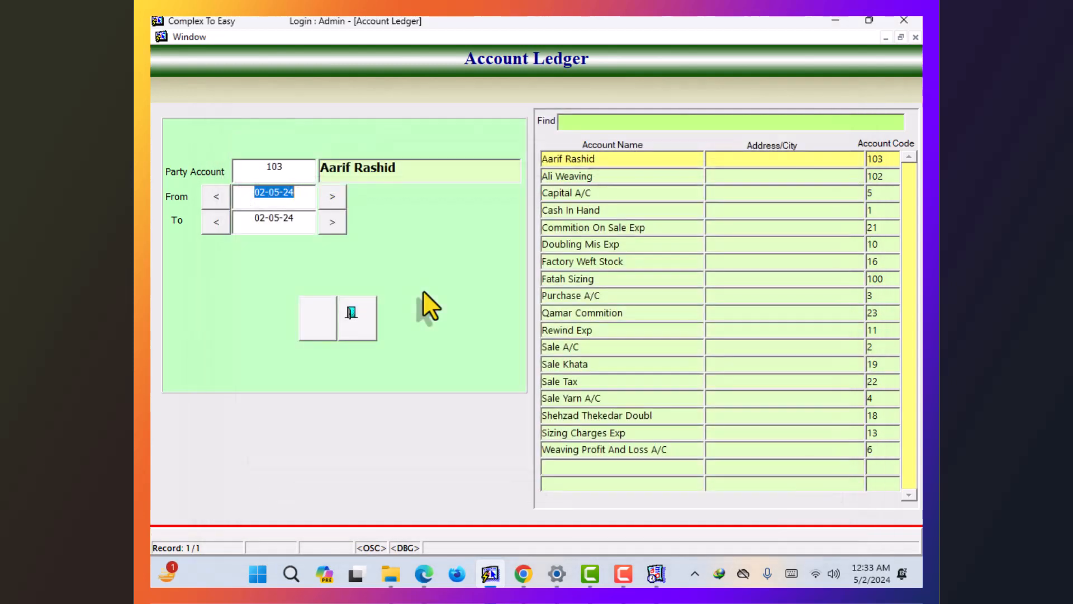
pyautogui.write('01-01-24')
pyautogui.press('Return')
pyautogui.press('Return')
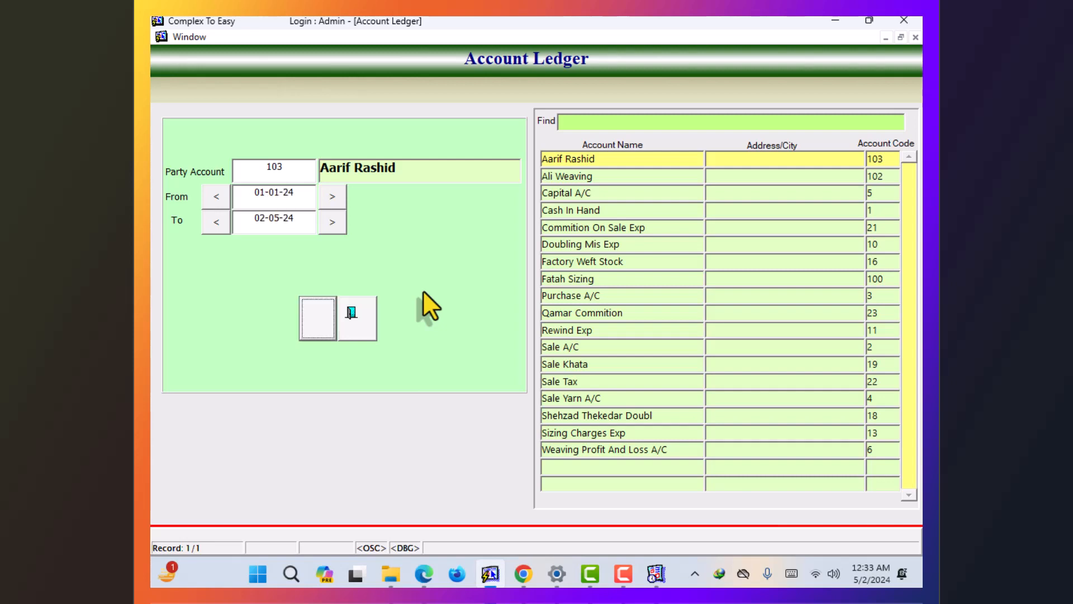
pyautogui.press('Return')
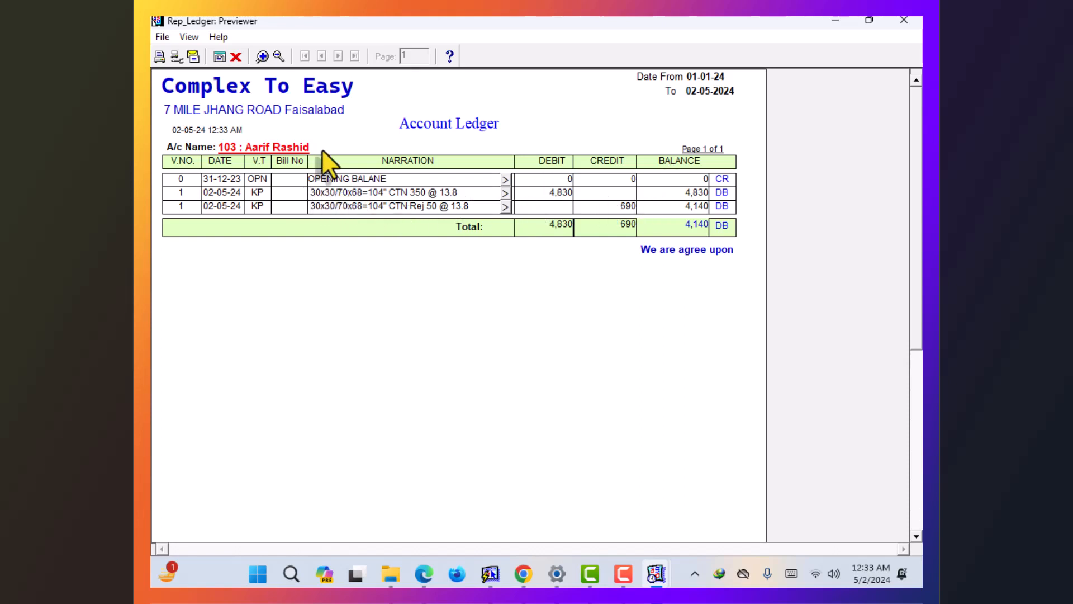
# - Zoom into the ledger to check 4,830 debit, 690 credit and 4,140 DB, then close it and the form
pyautogui.click(262, 56)
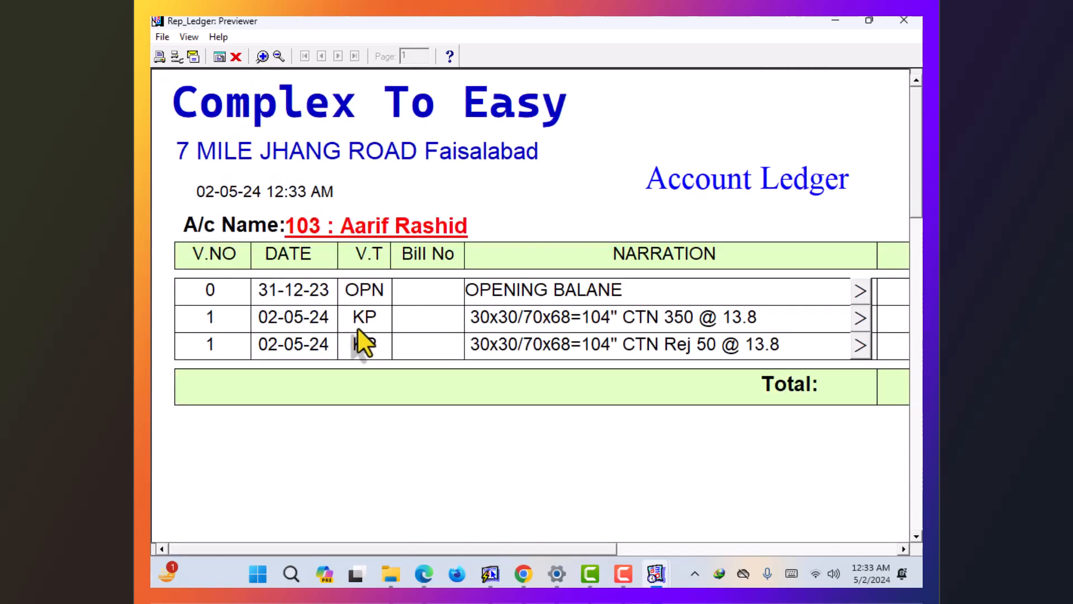
pyautogui.moveTo(495, 550); pyautogui.dragTo(604, 549)
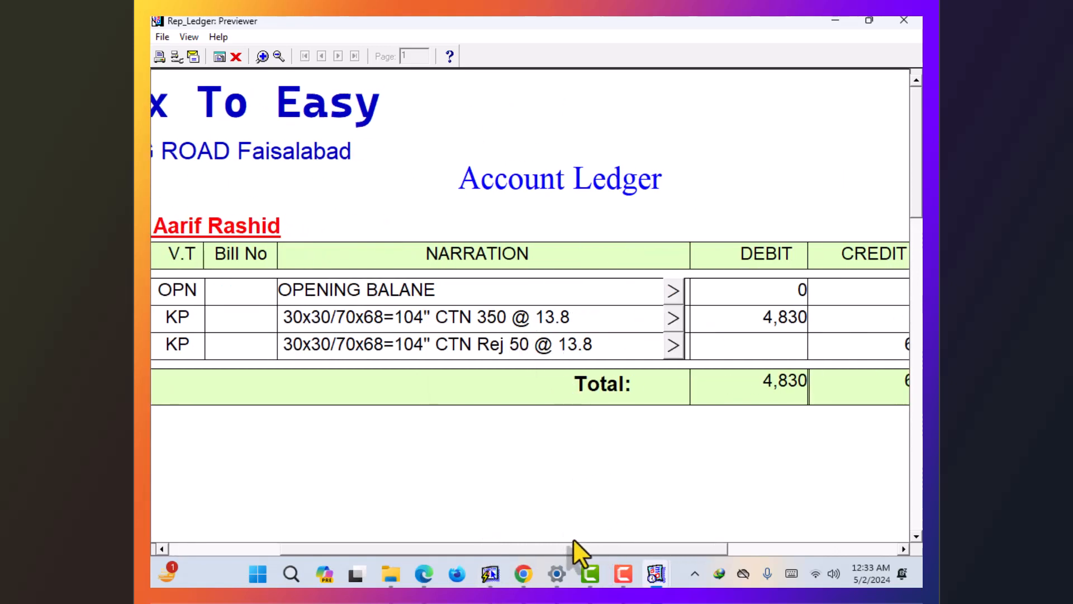
pyautogui.moveTo(575, 550); pyautogui.dragTo(642, 549)
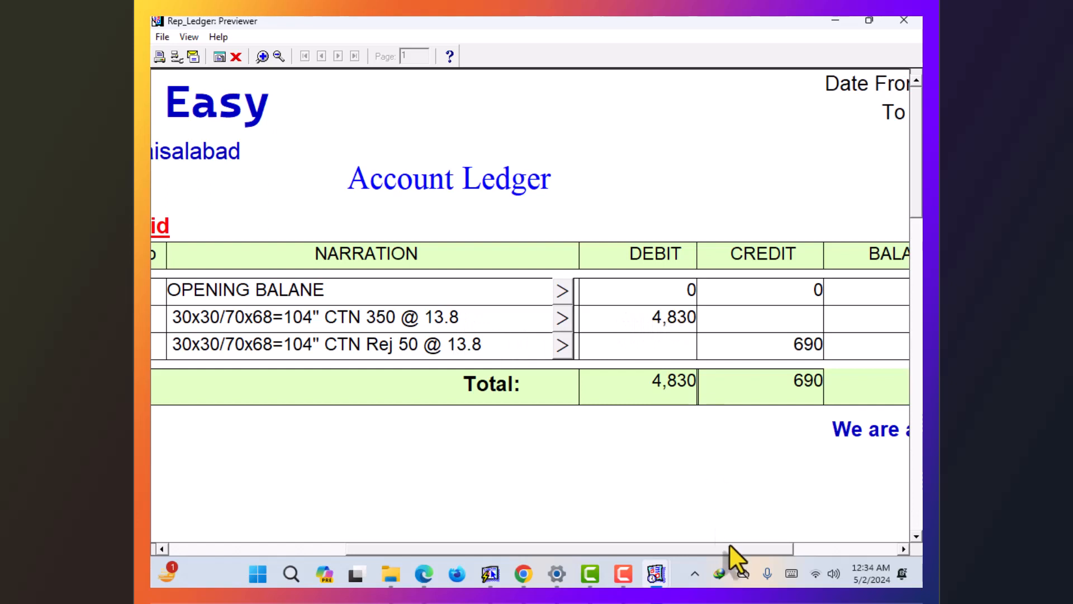
pyautogui.moveTo(729, 544); pyautogui.dragTo(824, 550)
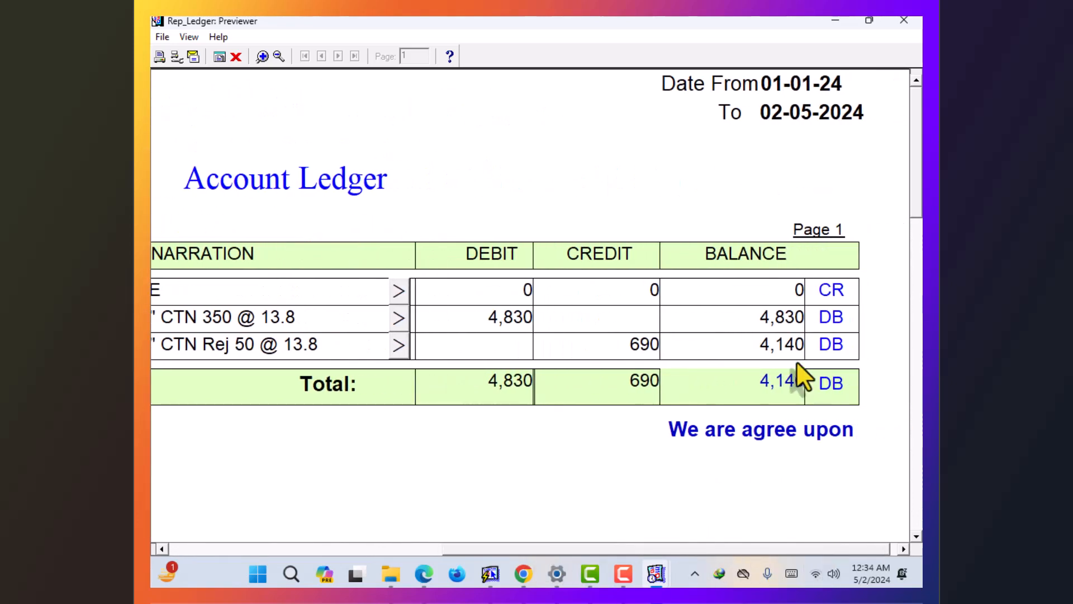
pyautogui.click(278, 55)
pyautogui.click(904, 20)
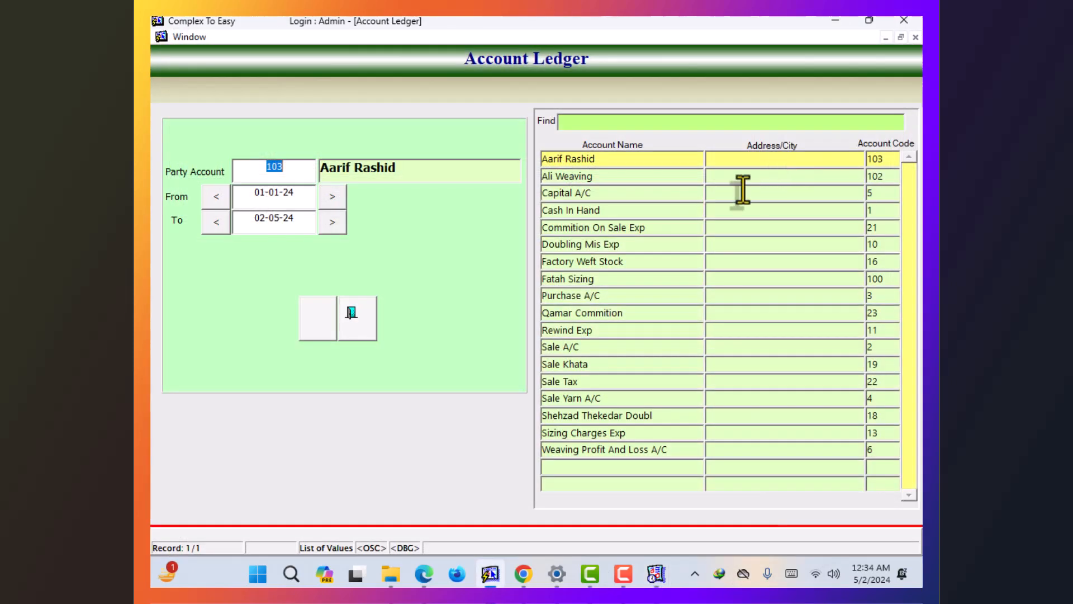
pyautogui.click(346, 322)
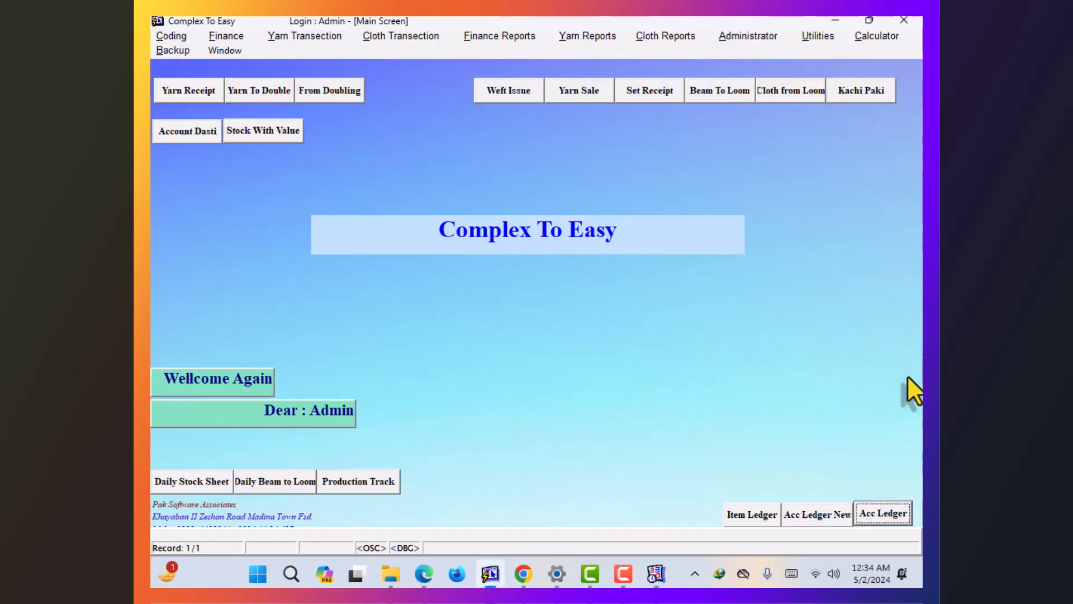
# - Run the new Account Ledger for the party from 01-01-21 and zoom in to confirm the 4,140 DB closing
pyautogui.click(822, 510)
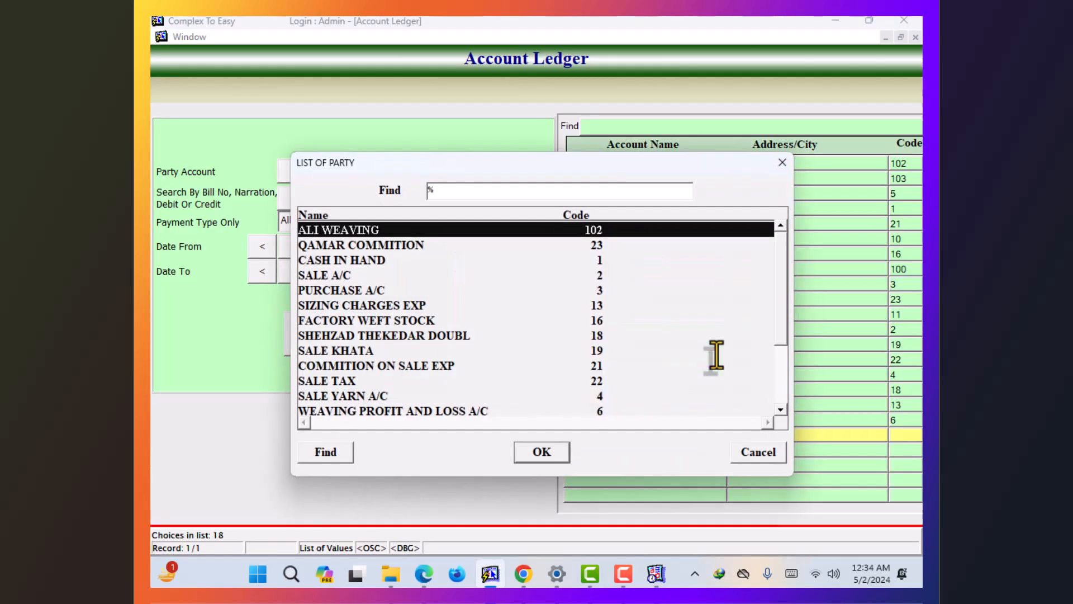
pyautogui.press('Return')
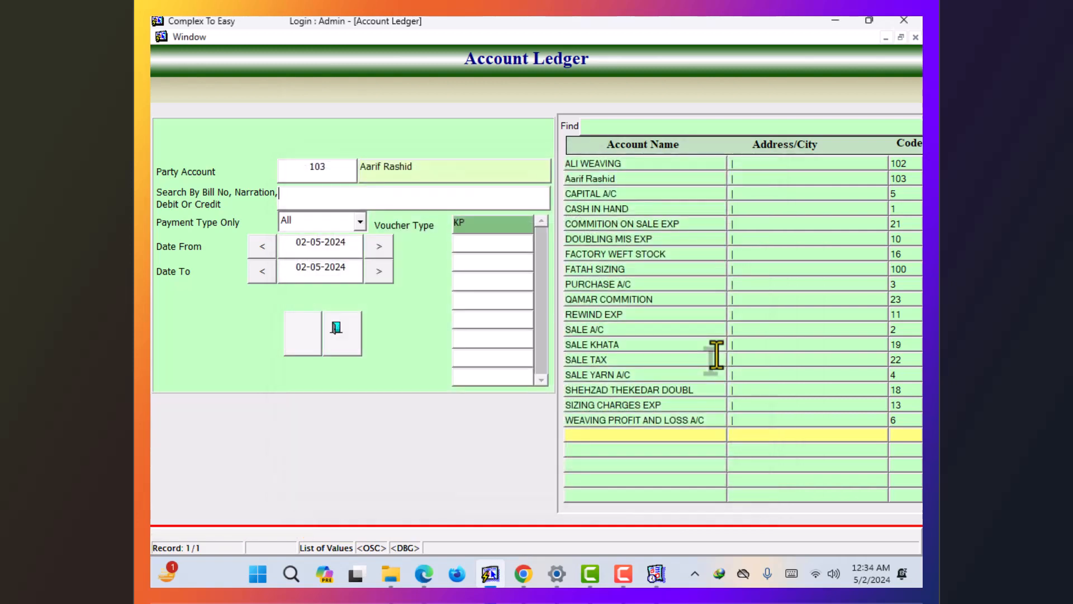
pyautogui.press('Return')
pyautogui.press('Return')
pyautogui.write('01-01-2')
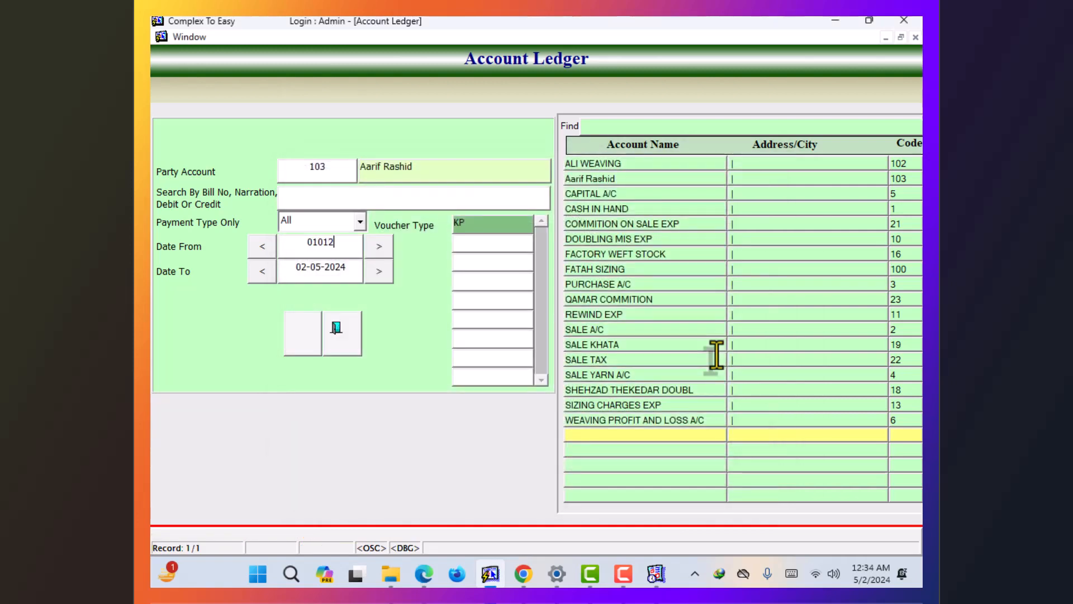
pyautogui.write('1')
pyautogui.press('Return')
pyautogui.press('Return')
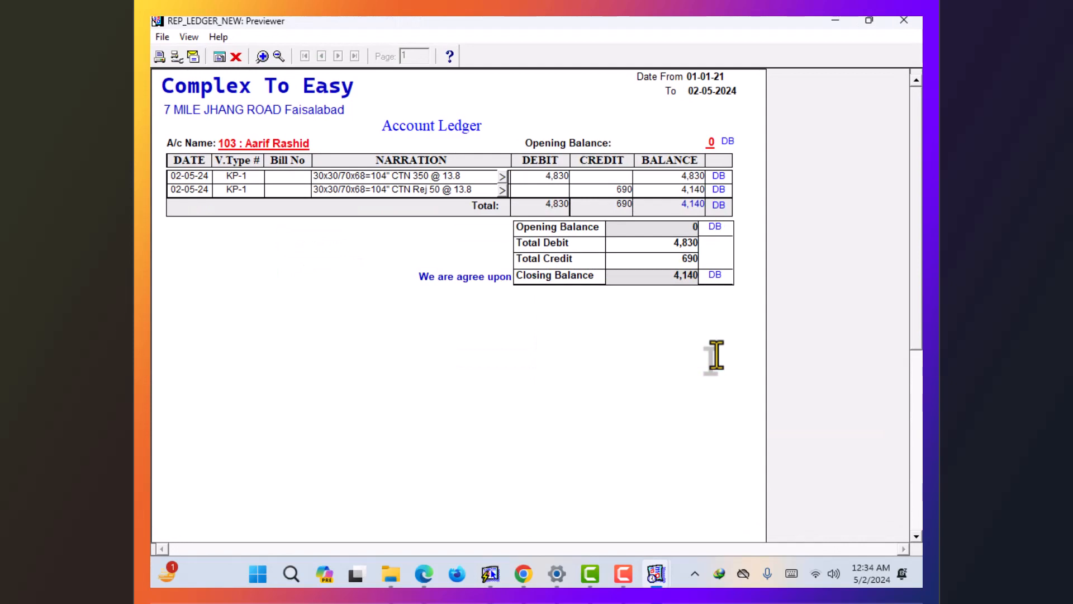
pyautogui.click(262, 57)
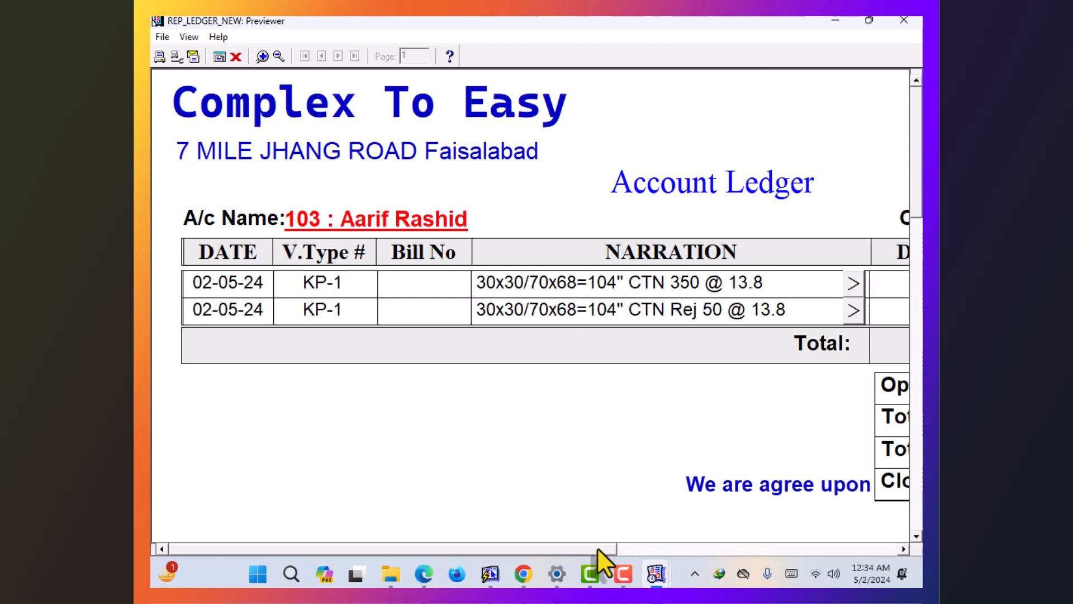
pyautogui.moveTo(597, 548); pyautogui.dragTo(849, 555)
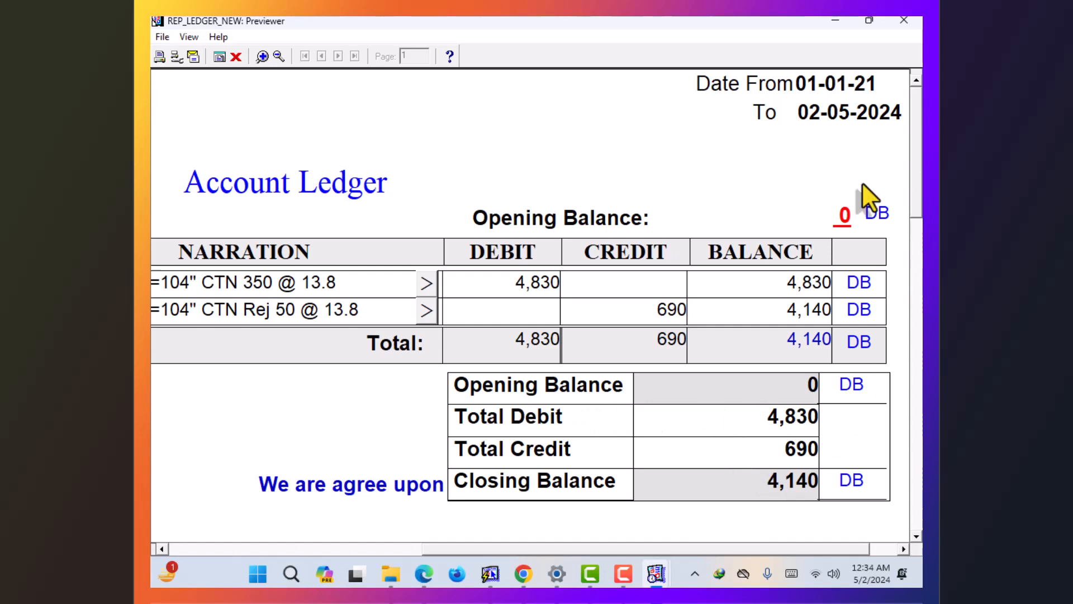
pyautogui.click(234, 56)
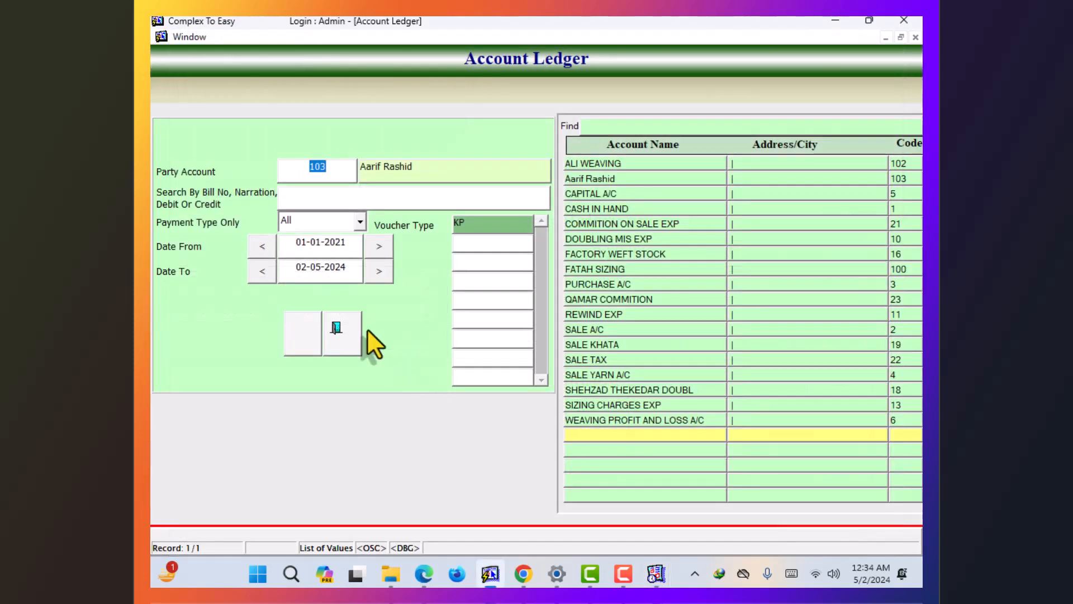
# - Exit the ledger, open a Cash Receipt voucher and pick the party for the first row
pyautogui.click(334, 323)
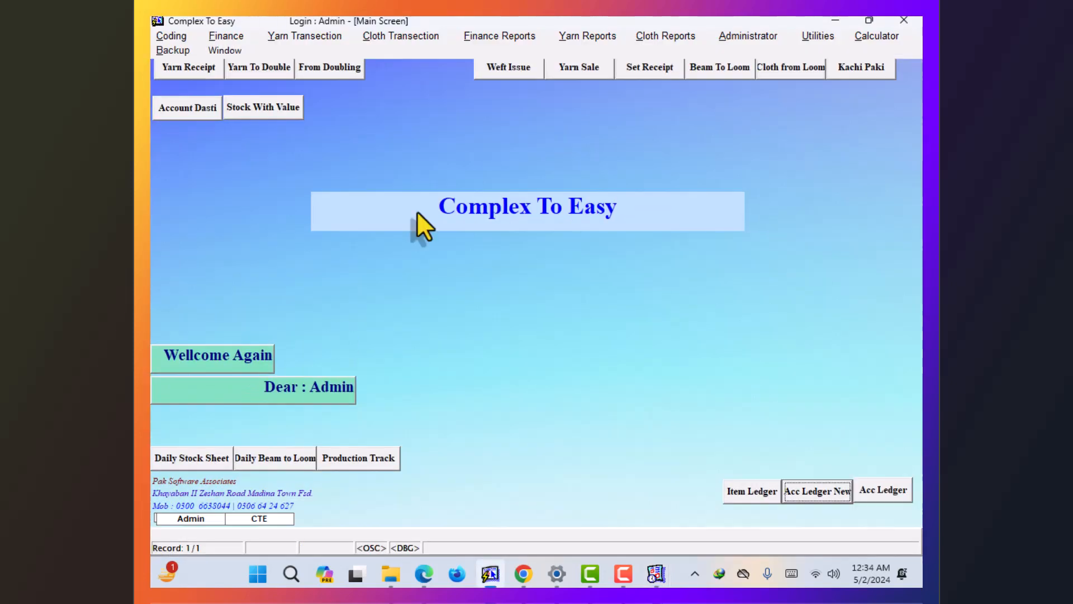
pyautogui.click(239, 34)
pyautogui.click(248, 50)
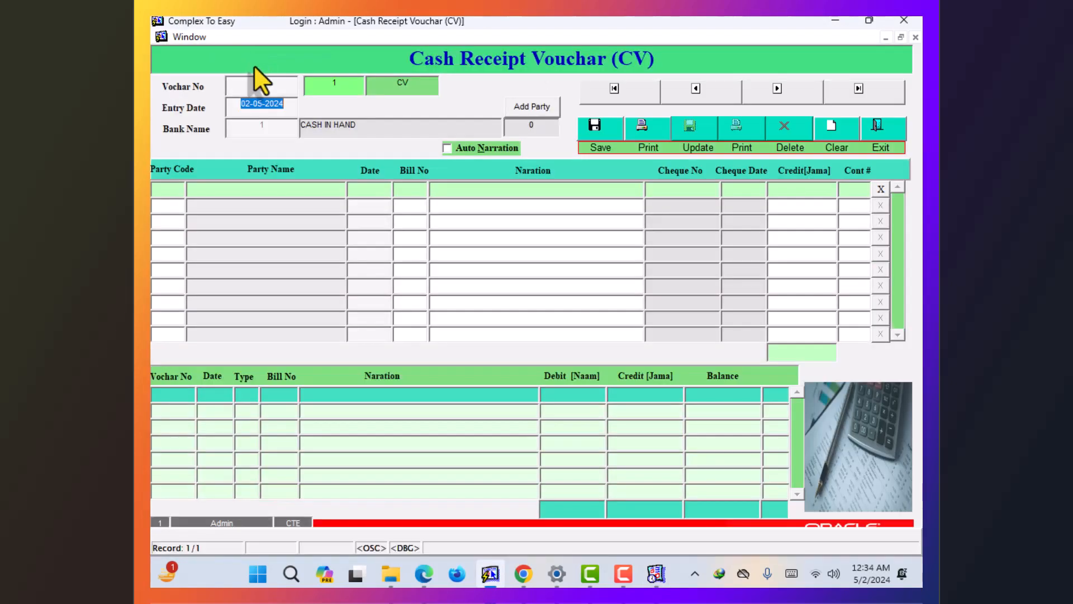
pyautogui.press('Return')
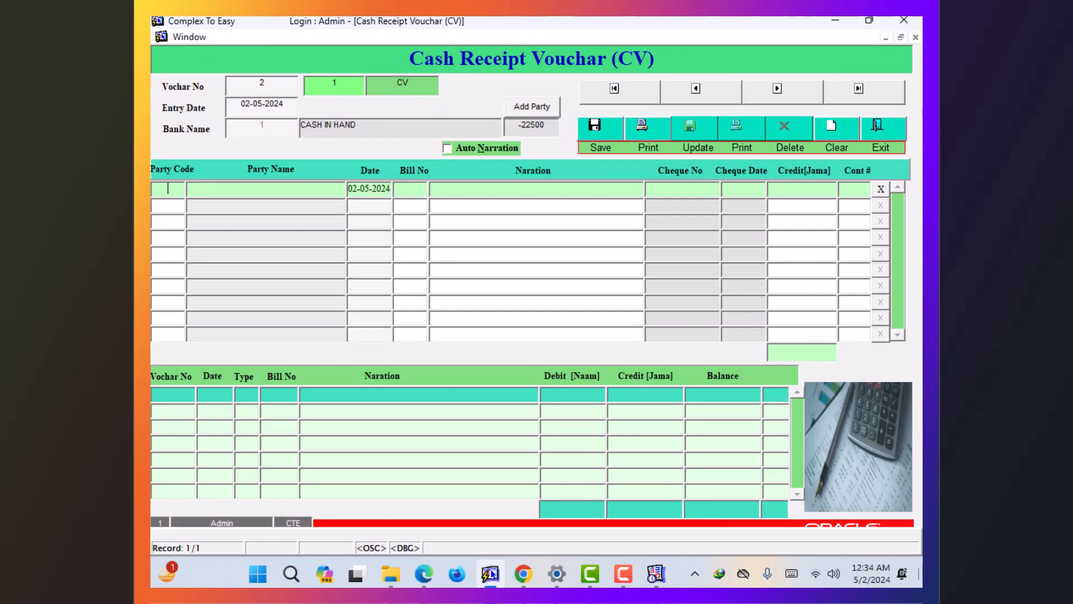
pyautogui.press('F9')
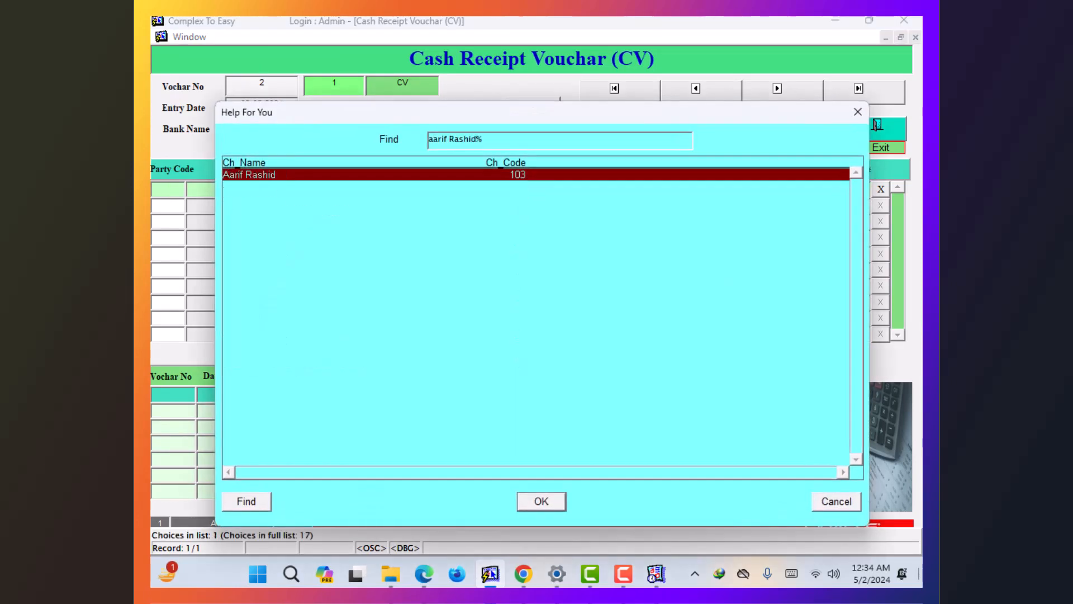
pyautogui.press('Return')
pyautogui.press('Return')
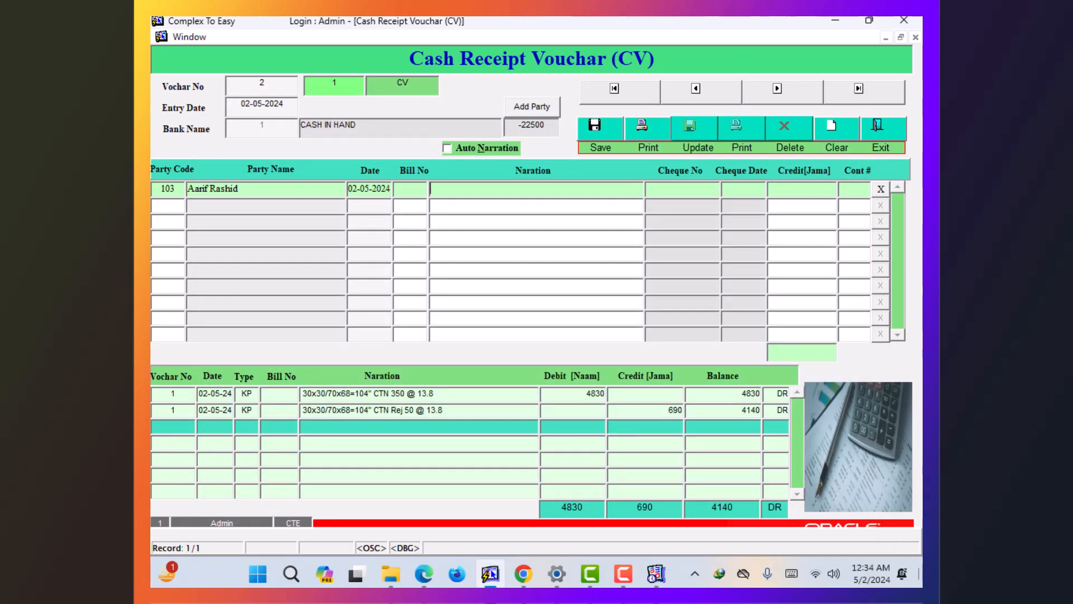
# - Enter narration rcvd, credit 250000 against contract 1, save voucher 2, and return to the main screen
pyautogui.write('rcvd')
pyautogui.write('25')
pyautogui.write('00')
pyautogui.write('0')
pyautogui.write('0')
pyautogui.press('Tab')
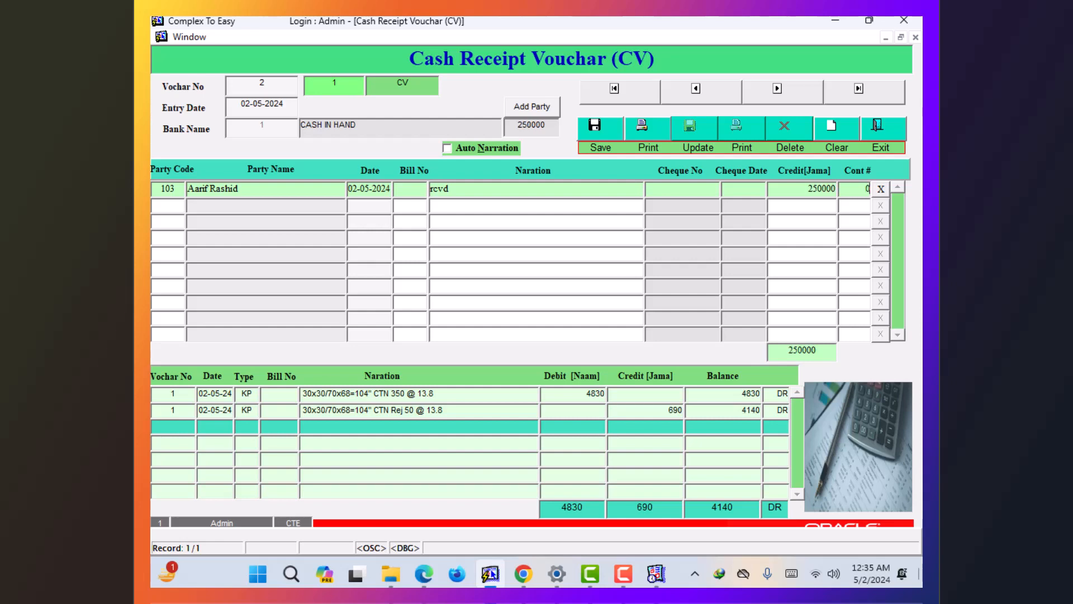
pyautogui.press('BackSpace')
pyautogui.press('F9')
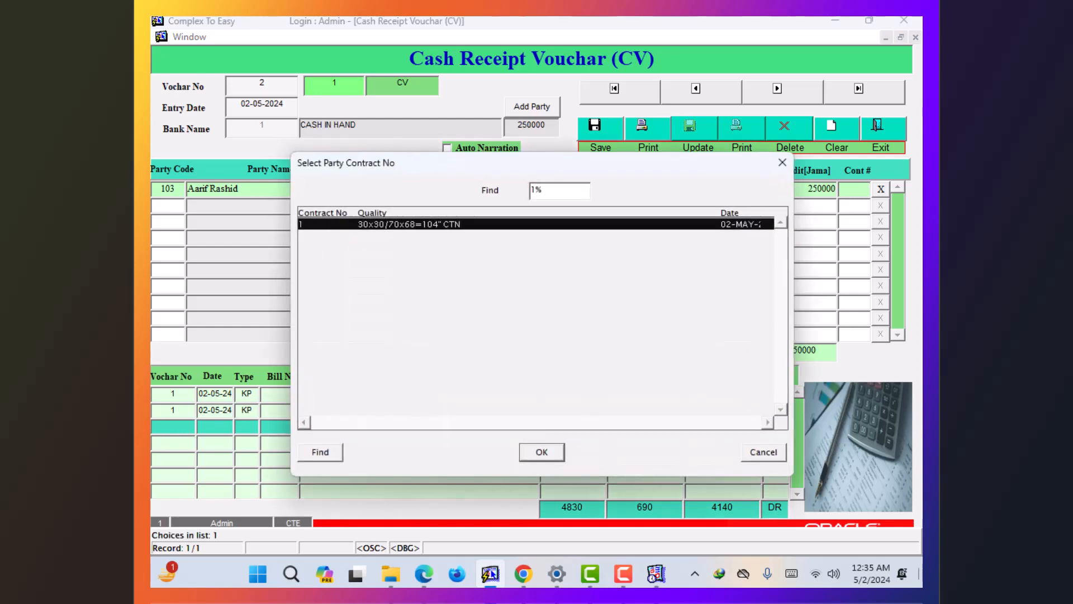
pyautogui.press('Return')
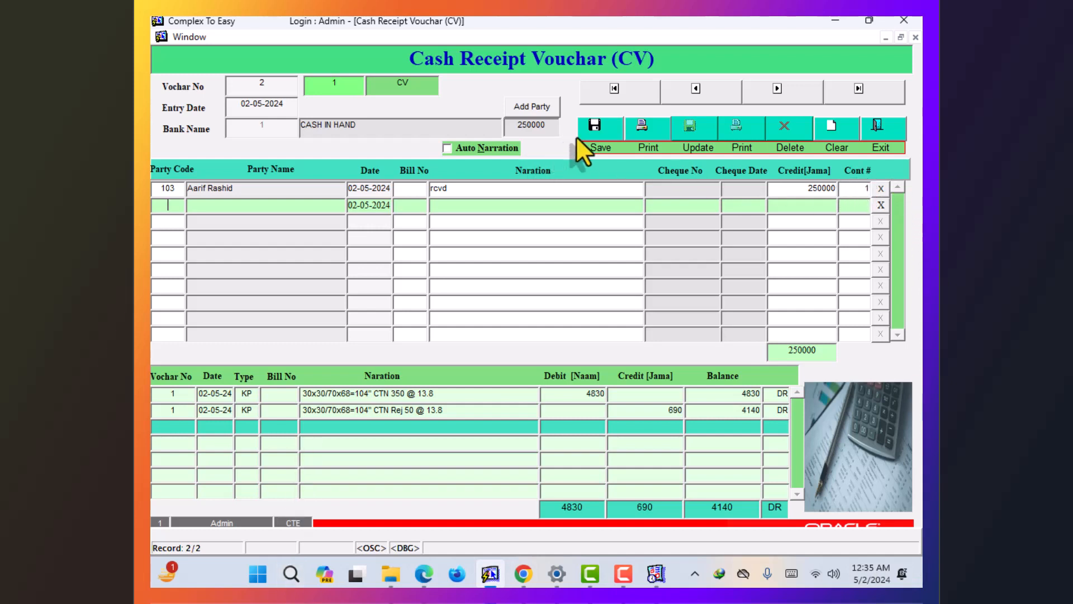
pyautogui.click(594, 134)
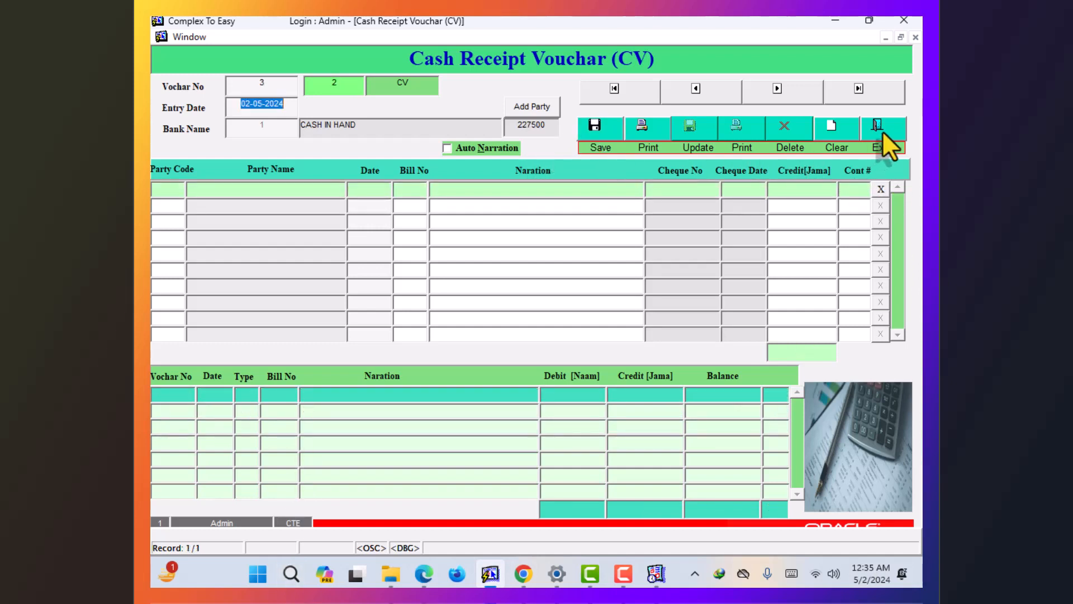
pyautogui.click(193, 35)
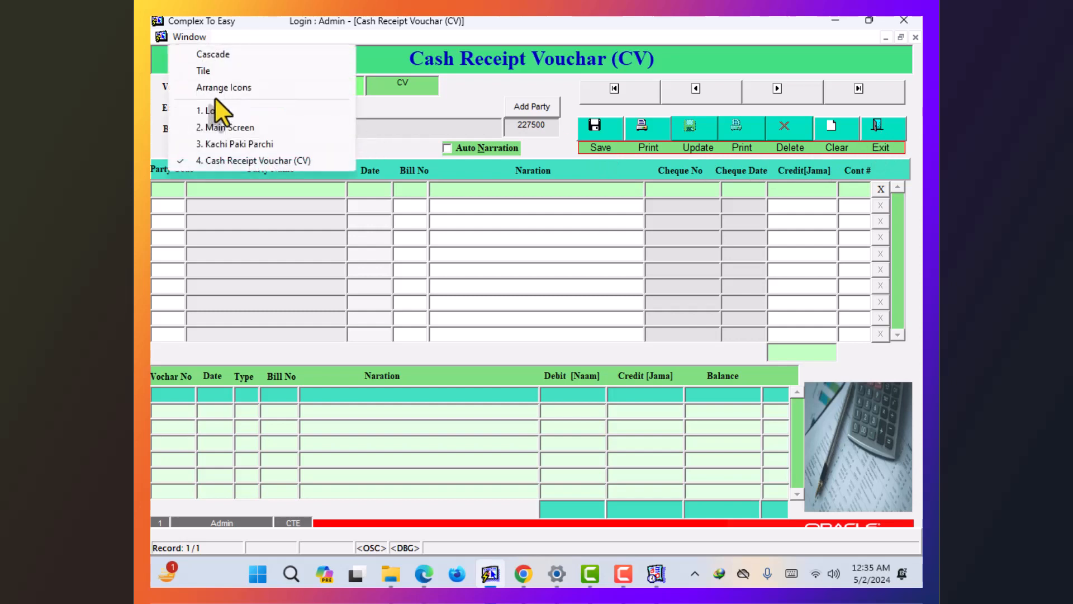
pyautogui.click(228, 129)
# - Re-run the new Account Ledger from 01-01-21, reviewing the 250,000 receipt and -245,860 CR closing, then close it
pyautogui.click(830, 489)
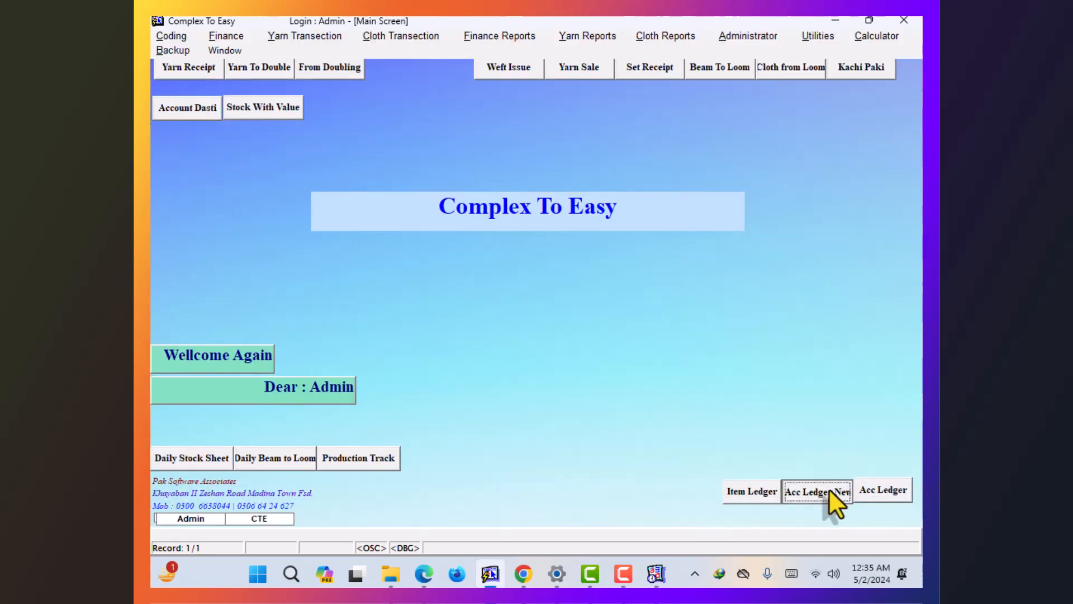
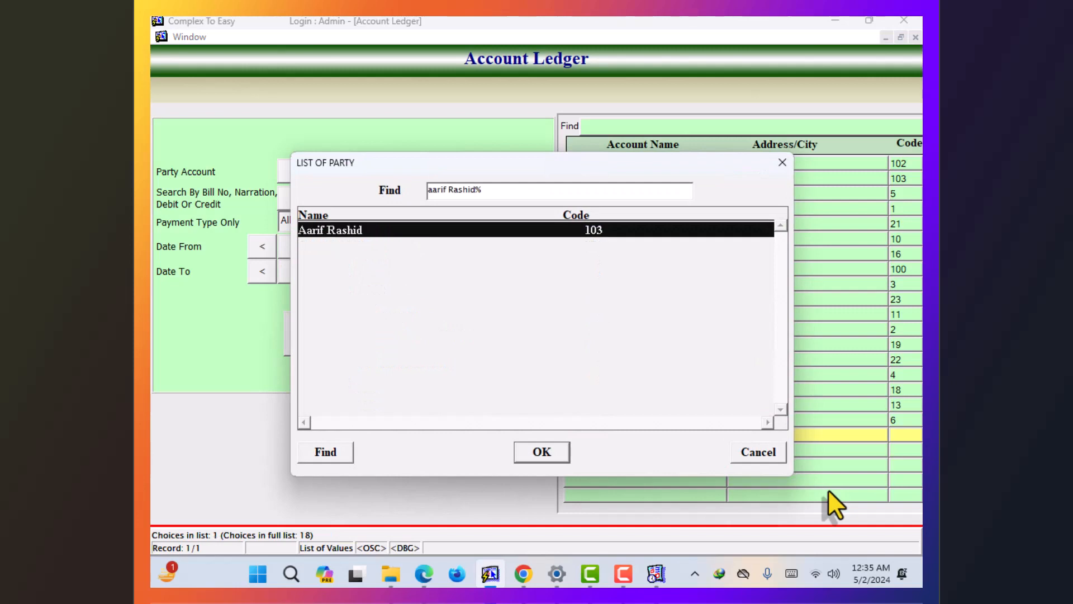
pyautogui.press('Return')
pyautogui.press('Return')
pyautogui.write('0')
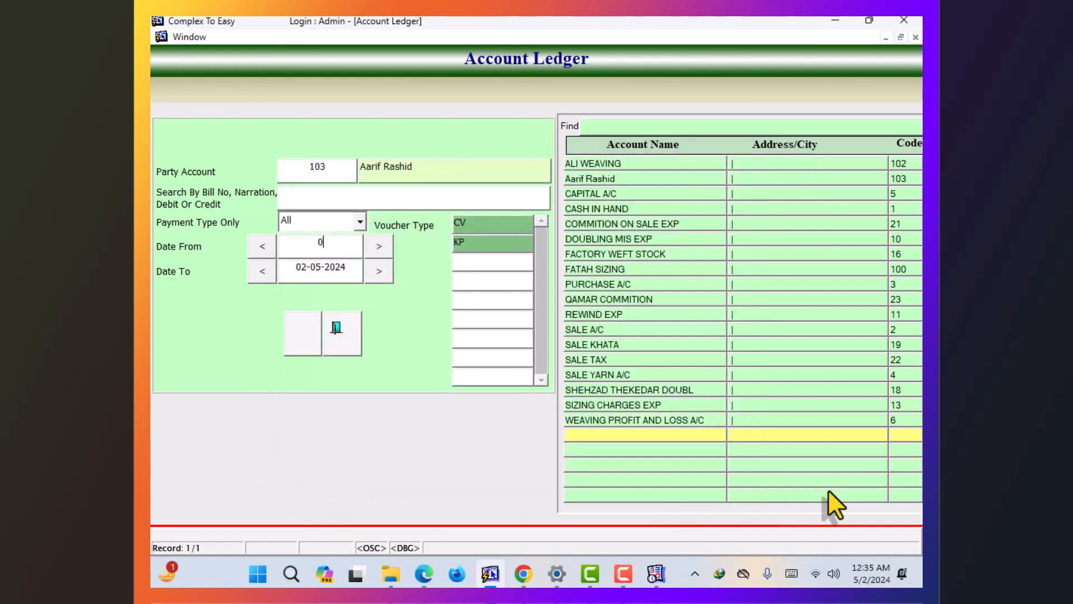
pyautogui.write('1-01-21')
pyautogui.press('Return')
pyautogui.press('Return')
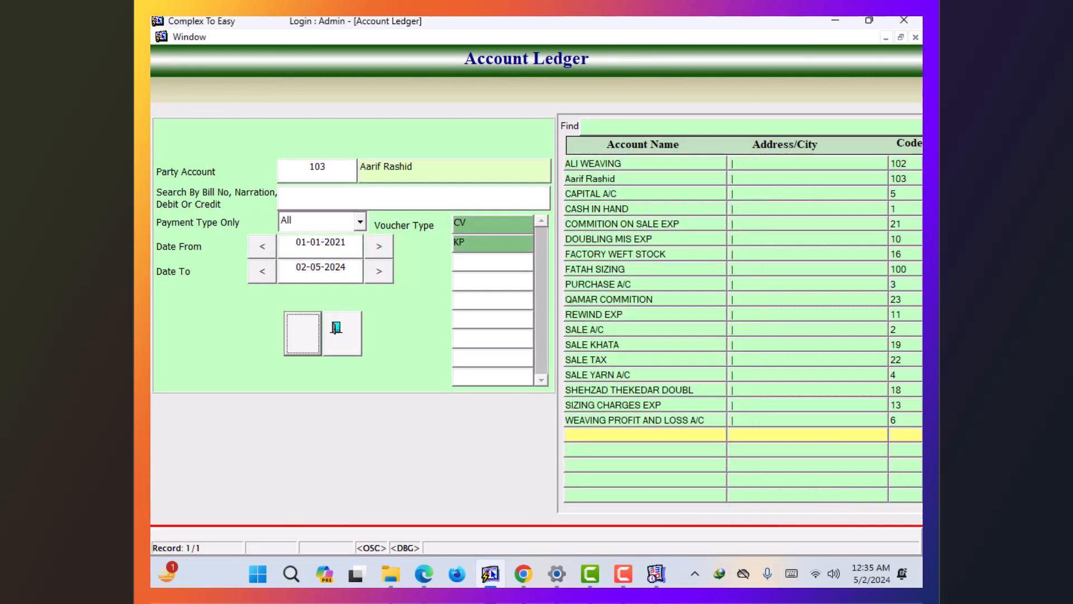
pyautogui.press('Return')
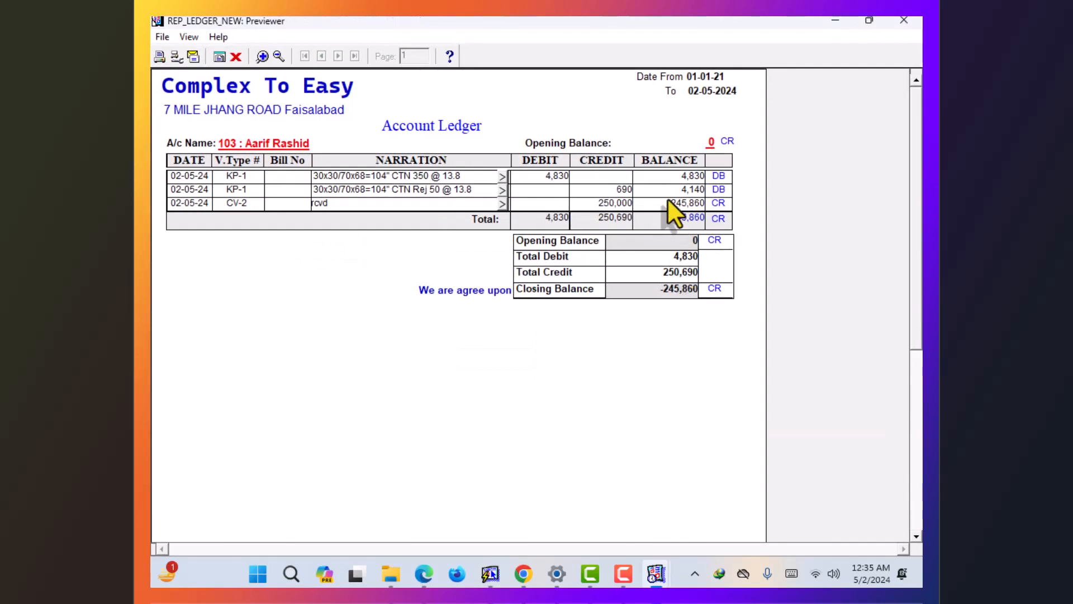
pyautogui.click(263, 56)
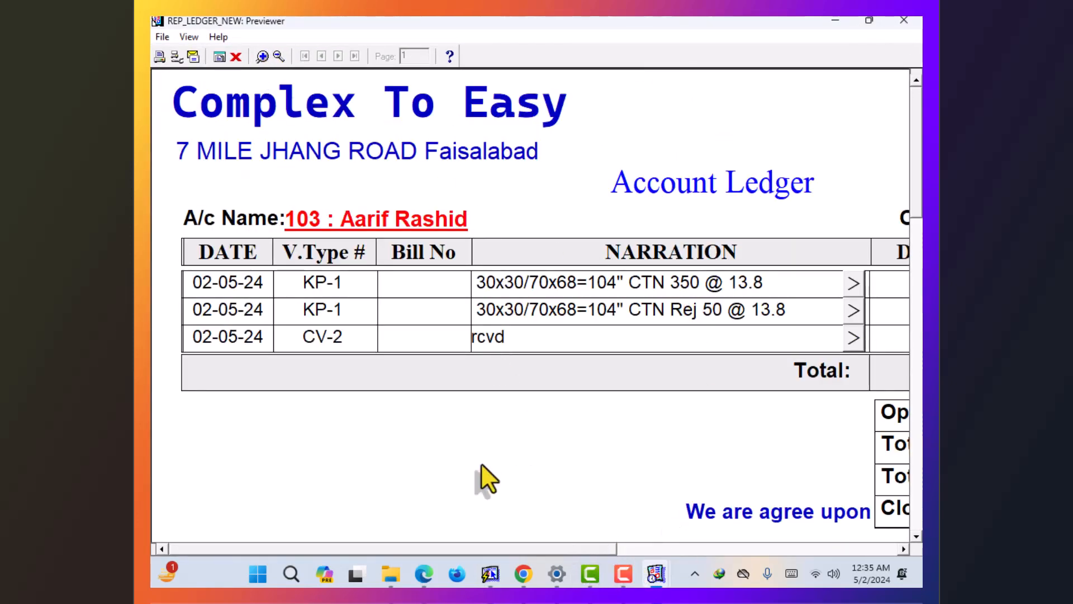
pyautogui.moveTo(480, 548); pyautogui.dragTo(774, 537)
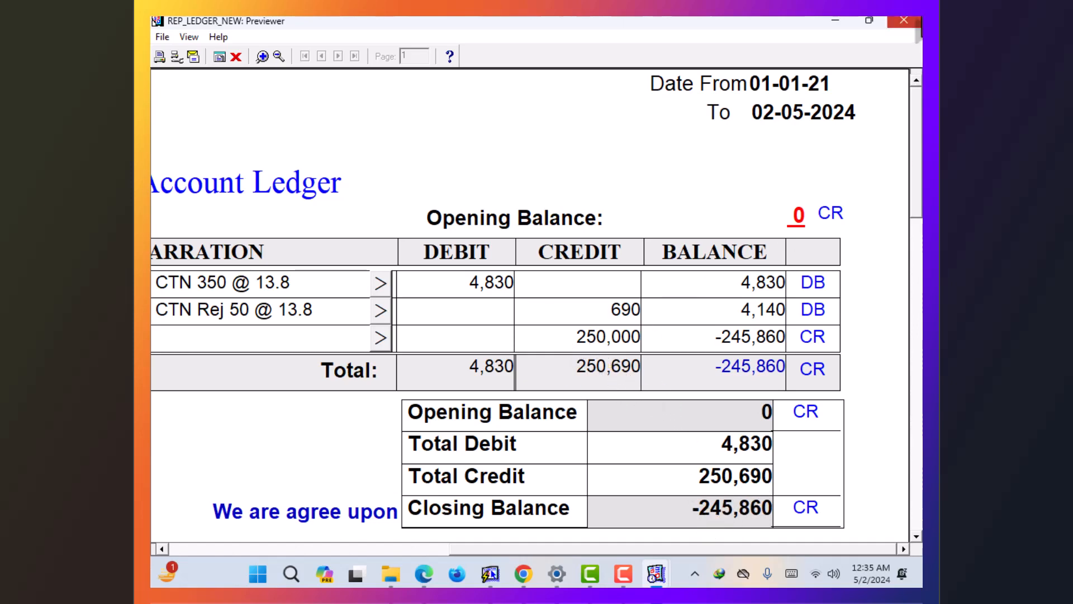
pyautogui.click(904, 20)
pyautogui.click(330, 323)
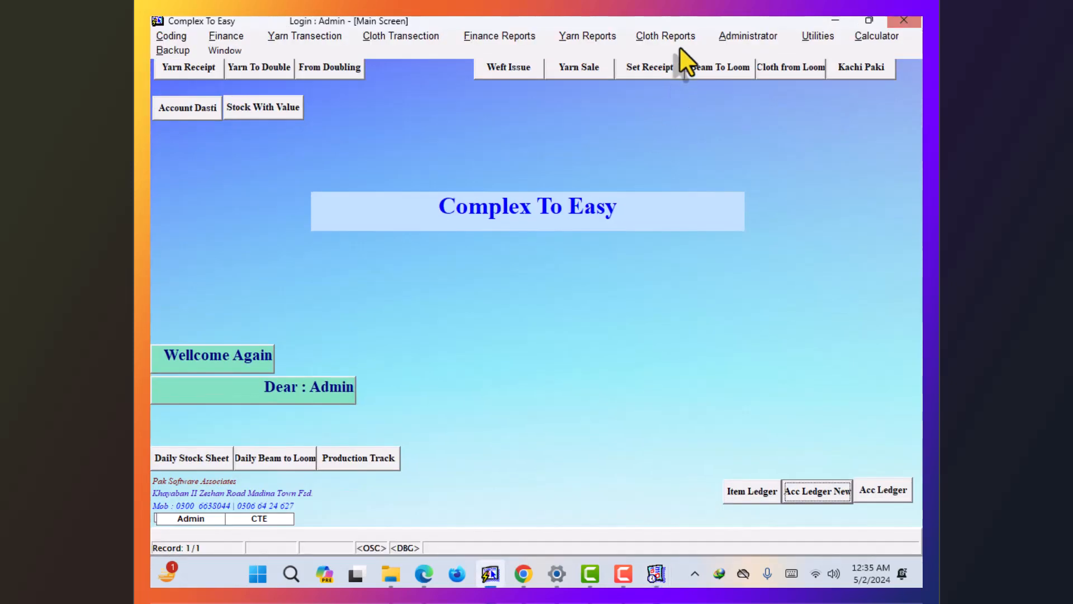
# - Open and exit the Journal Voucher (JV) and Opening Balance (OPN) forms in turn, then reopen the finance list
pyautogui.click(233, 36)
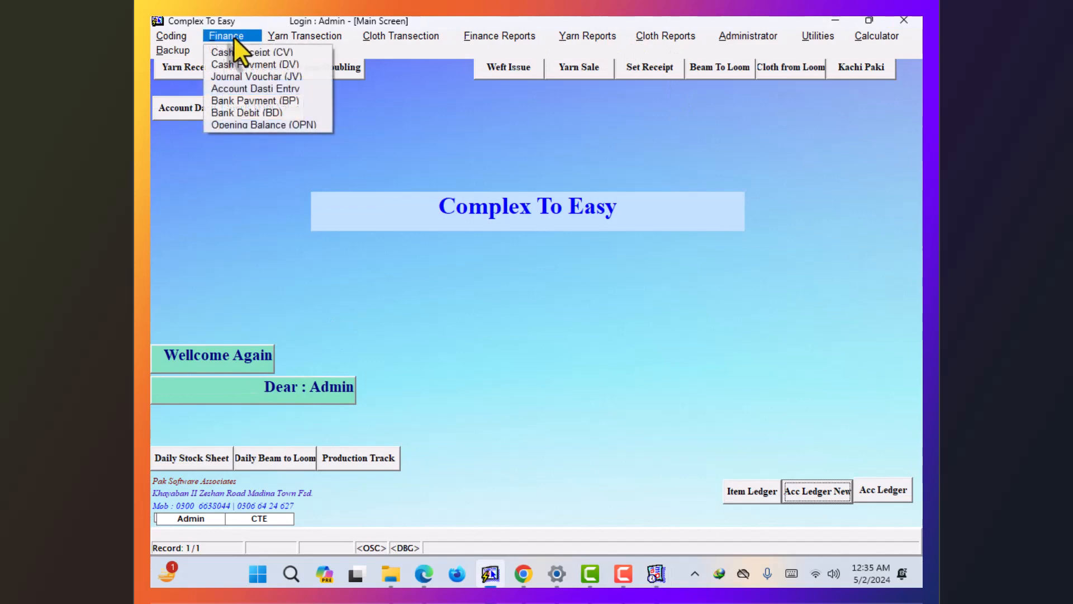
pyautogui.click(254, 77)
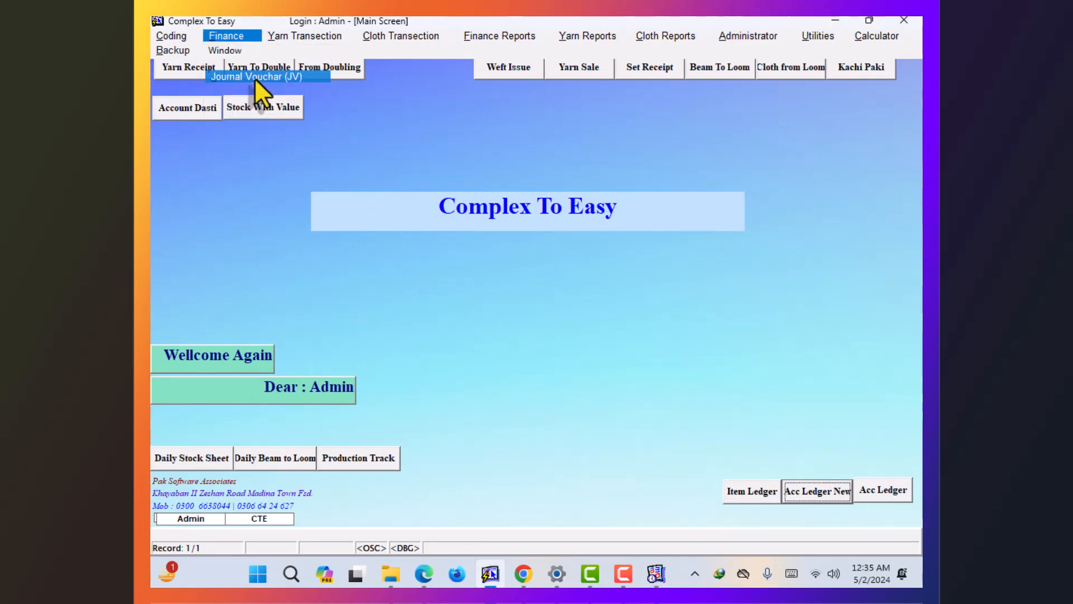
pyautogui.click(891, 134)
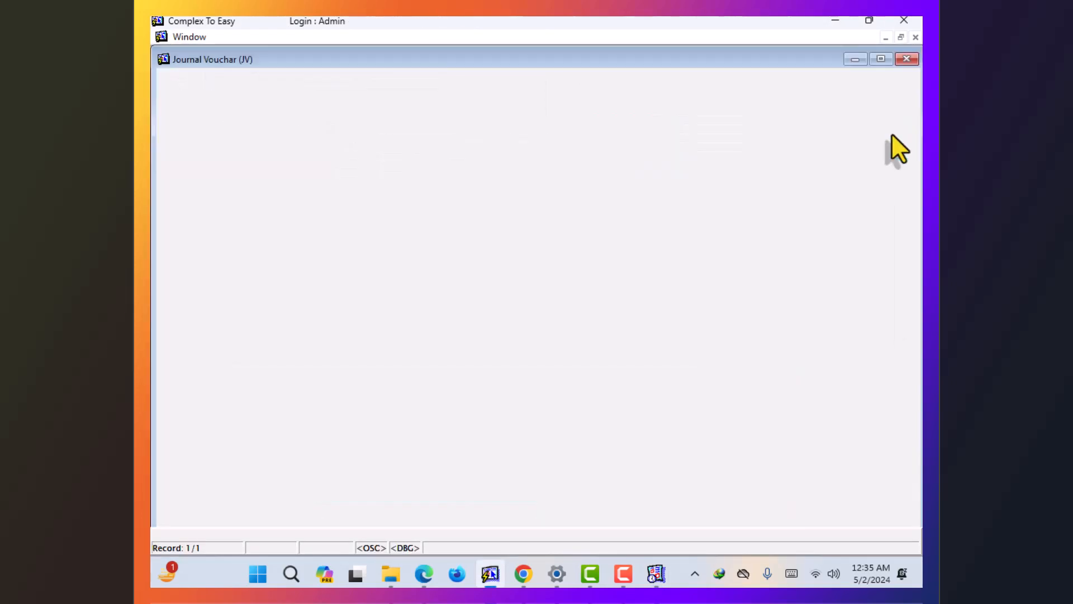
pyautogui.click(274, 36)
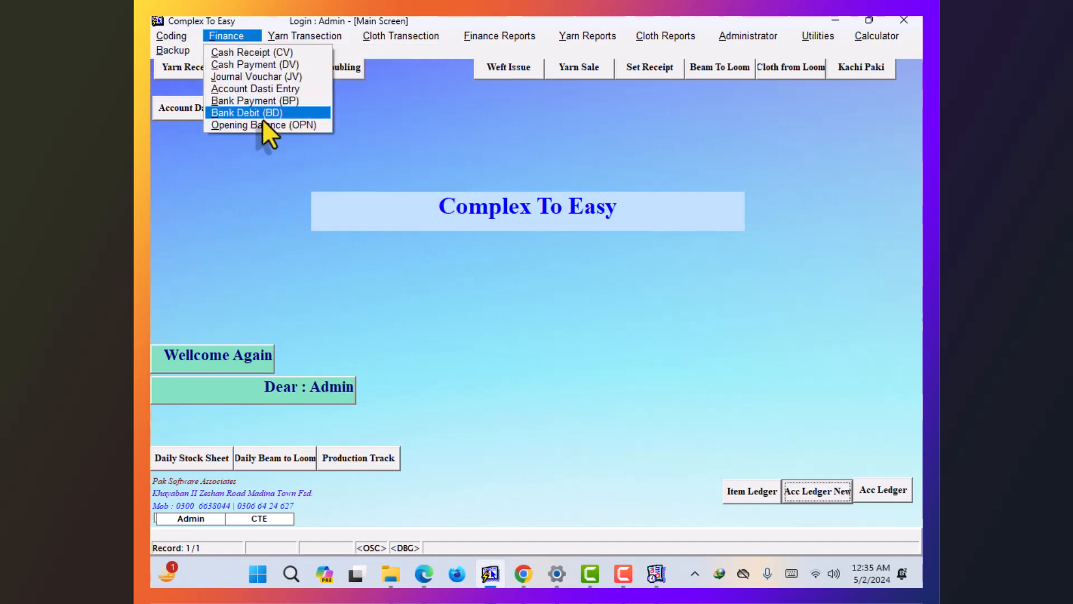
pyautogui.click(263, 125)
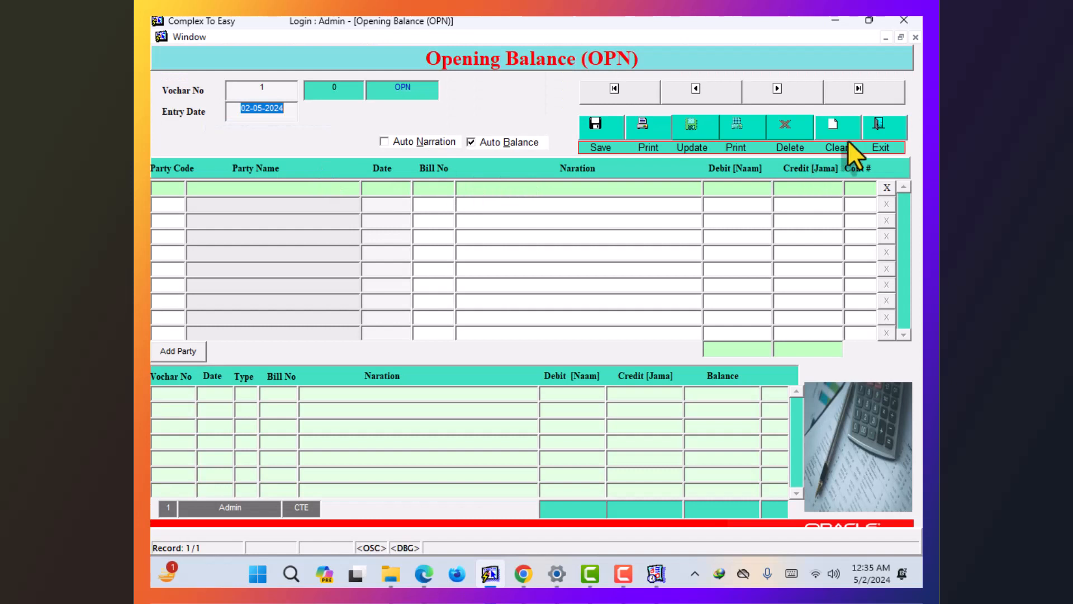
pyautogui.click(892, 134)
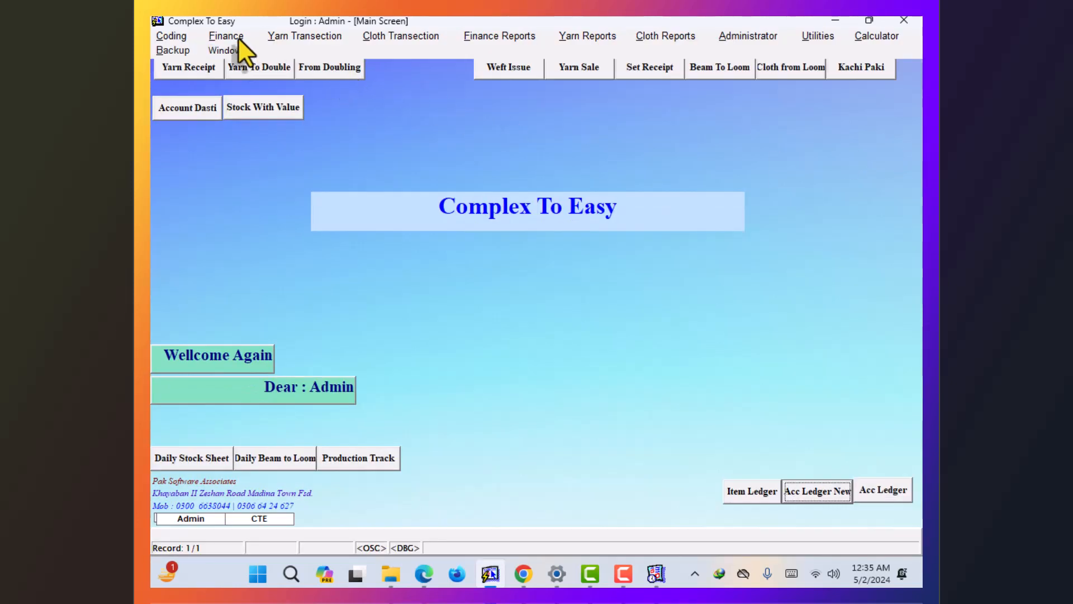
pyautogui.click(238, 38)
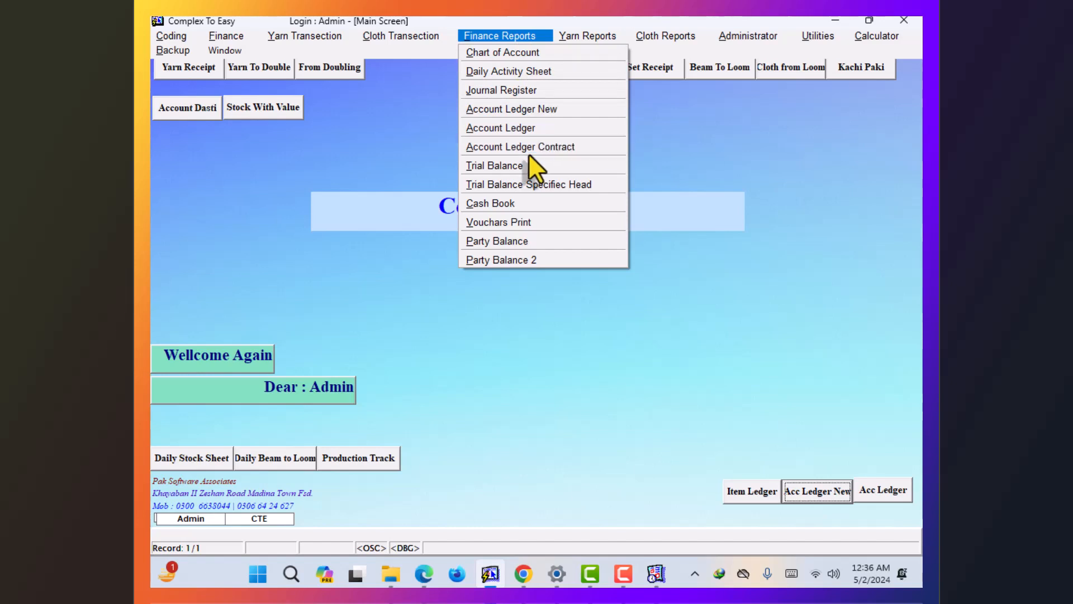
# - Preview the Trial Balance in its 6-column layout, then close the previewer
pyautogui.click(511, 166)
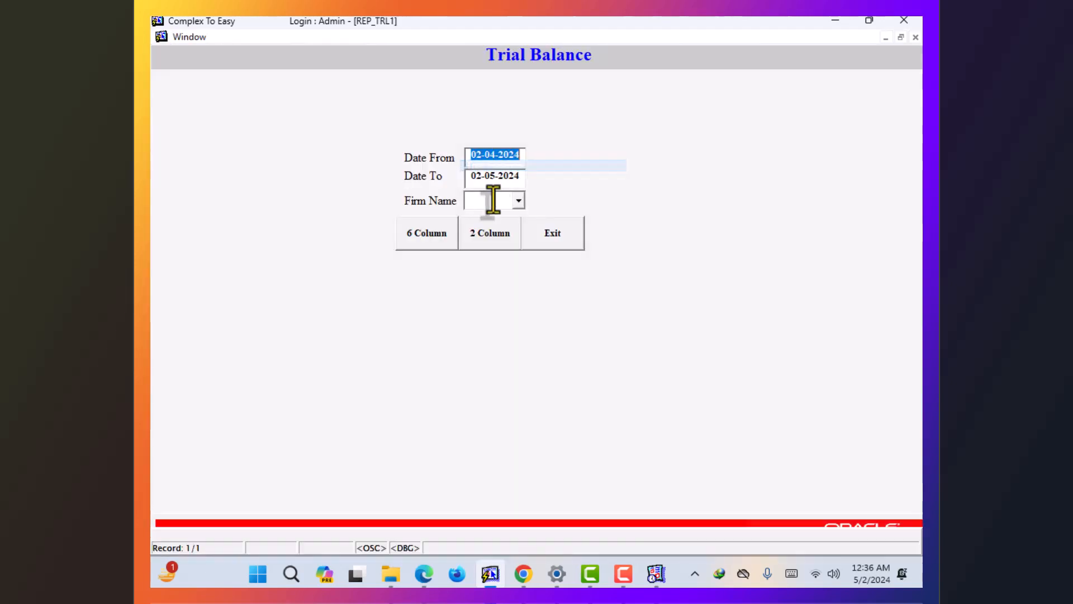
pyautogui.click(455, 245)
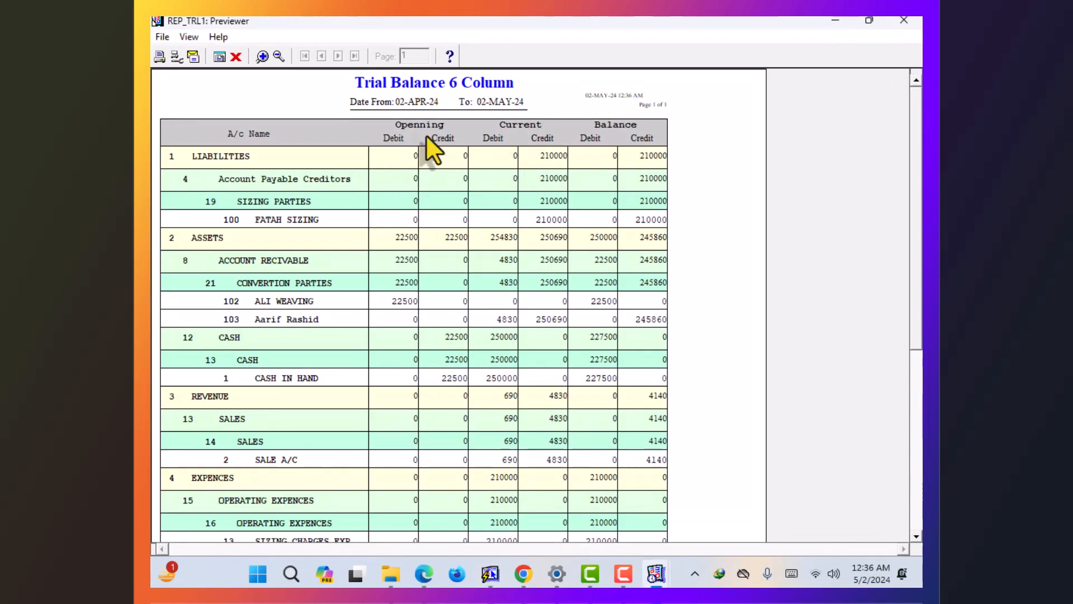
pyautogui.scroll(-5, 336, 168)
pyautogui.scroll(5, 231, 193)
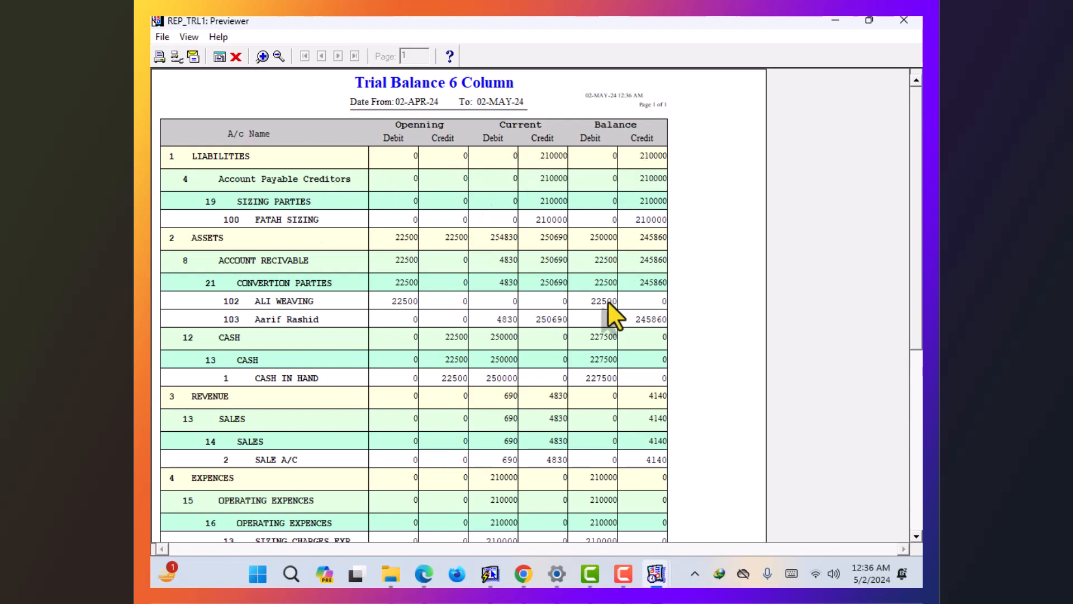
pyautogui.click(240, 58)
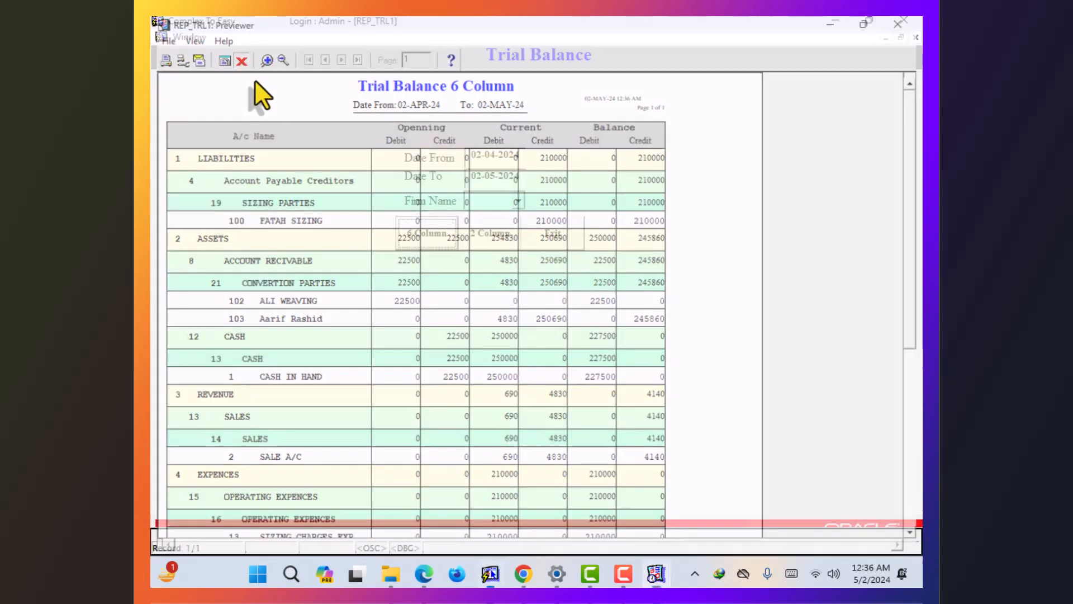
# - Preview the 2-column Trial Balance to 02-MAY-24 and exit the form
pyautogui.click(473, 230)
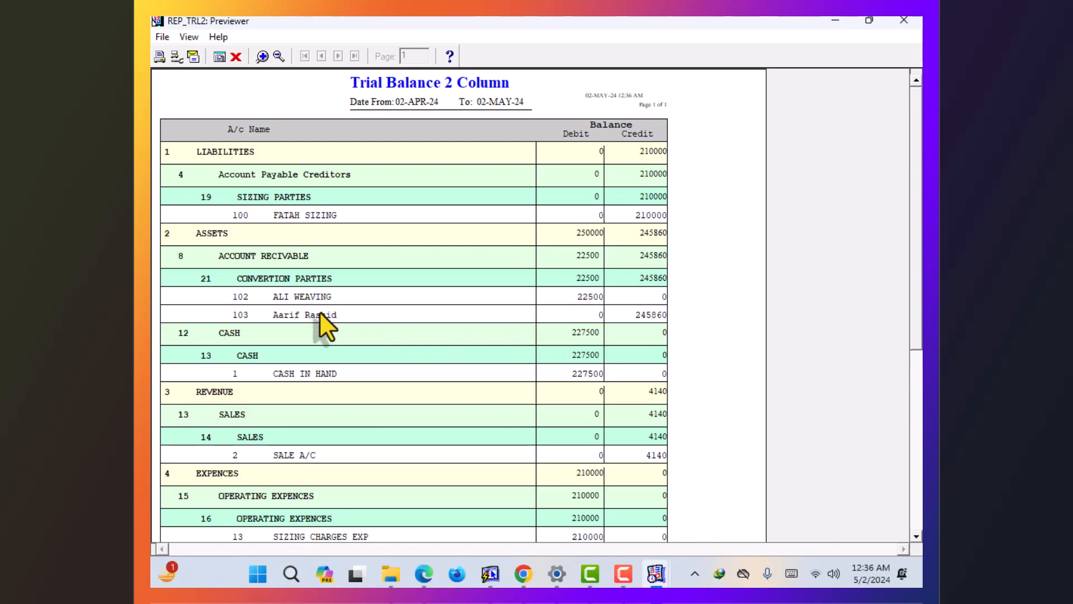
pyautogui.click(237, 56)
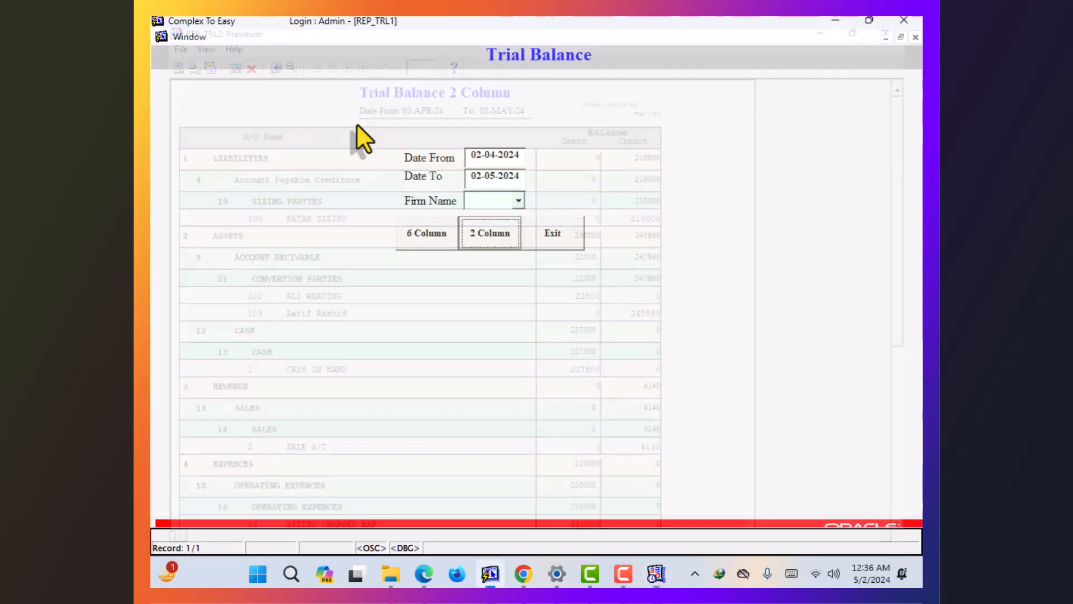
pyautogui.click(570, 226)
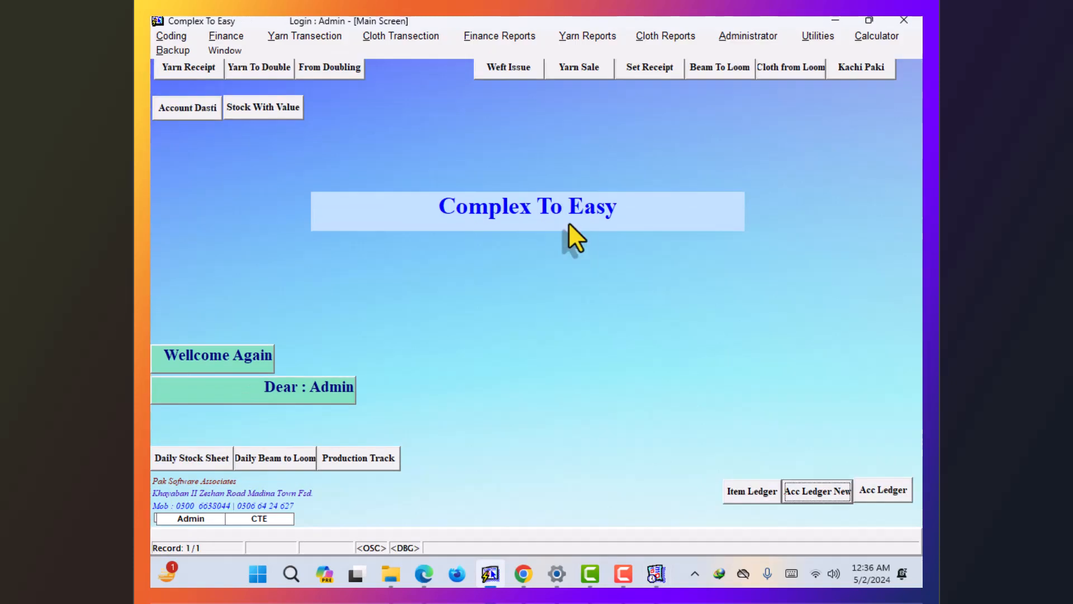
# - Browse the Finance and Yarn Reports menus, then reach Cloth Reports > Final Reports
pyautogui.click(626, 575)
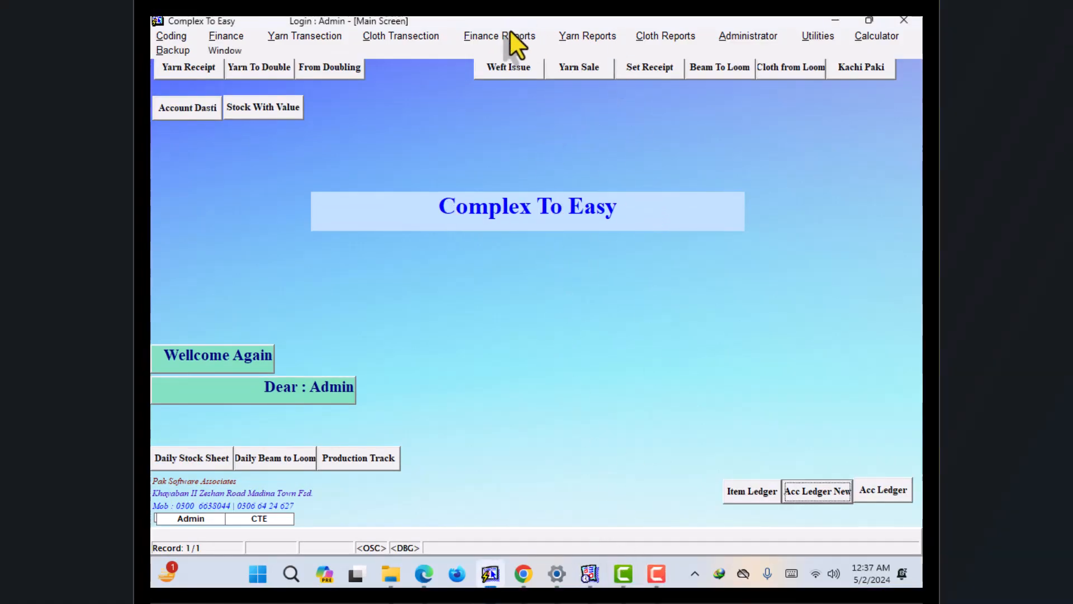
pyautogui.click(510, 33)
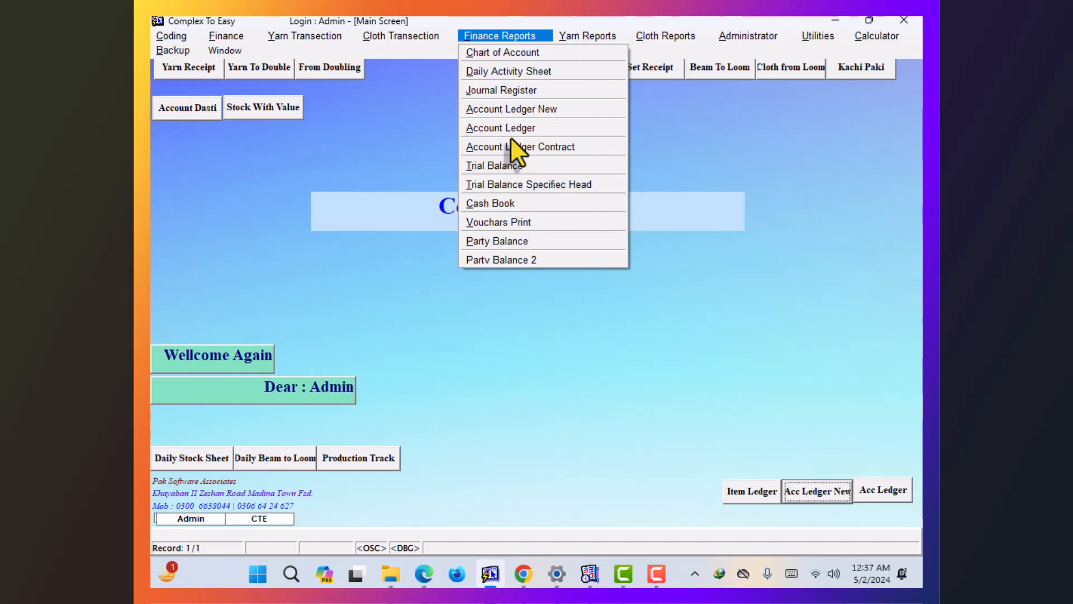
pyautogui.moveTo(582, 35)
pyautogui.moveTo(582, 72)
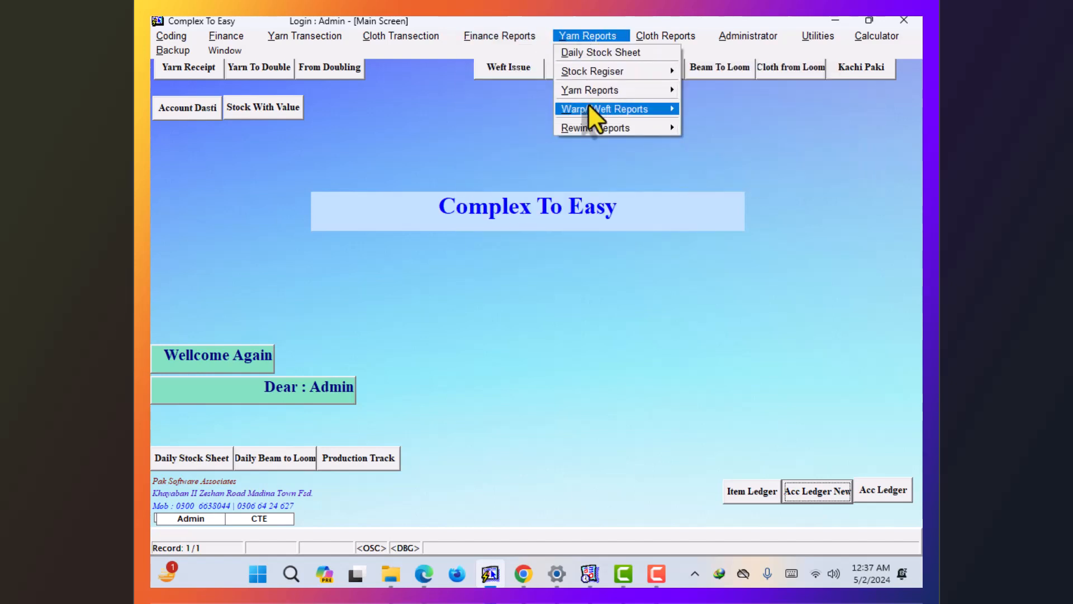
pyautogui.moveTo(589, 125)
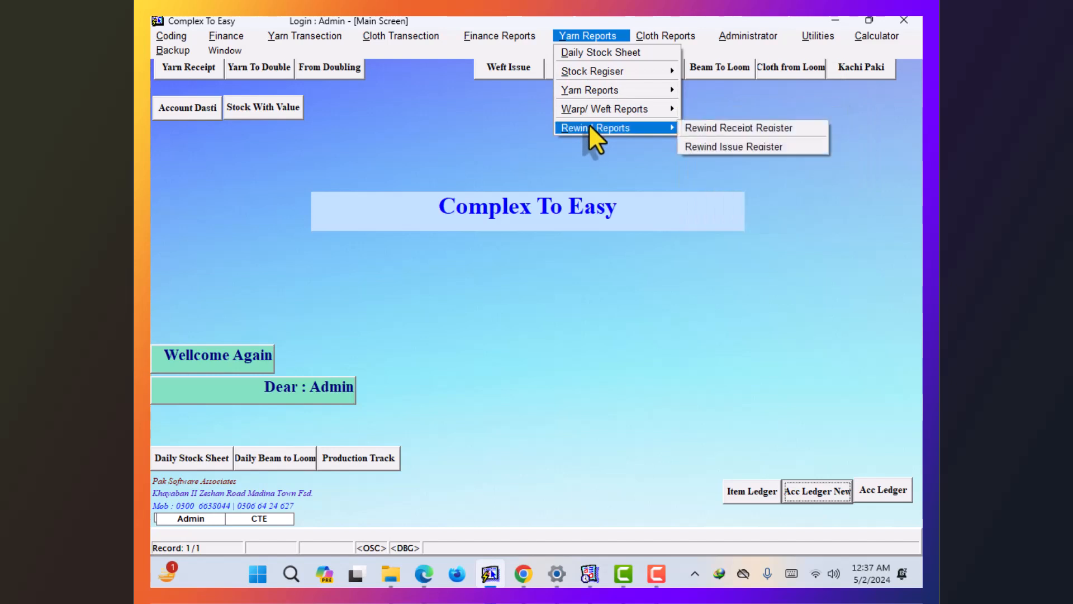
pyautogui.moveTo(692, 38)
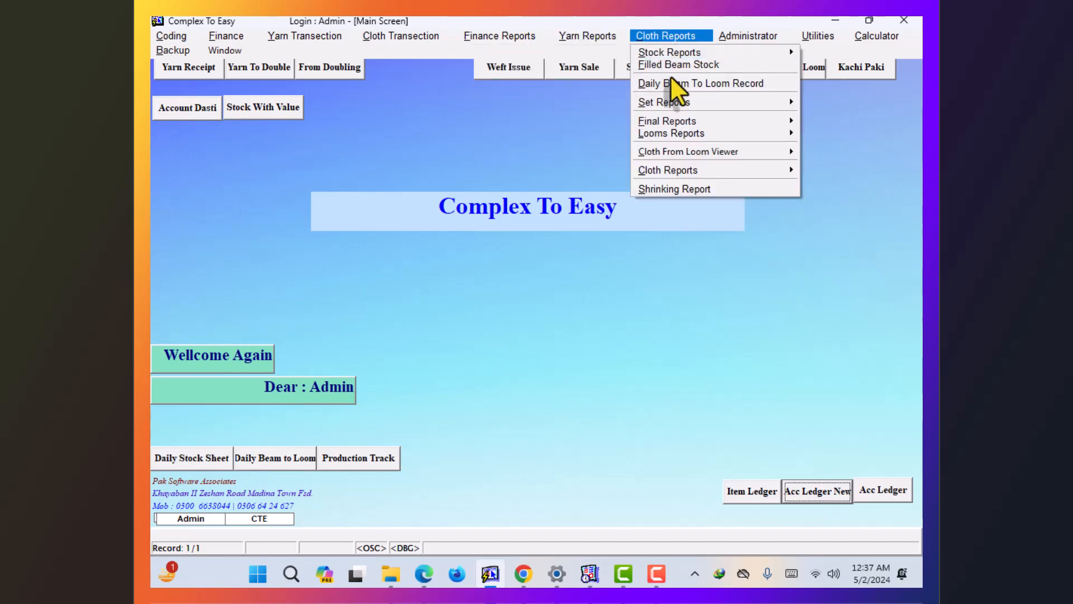
pyautogui.moveTo(677, 103)
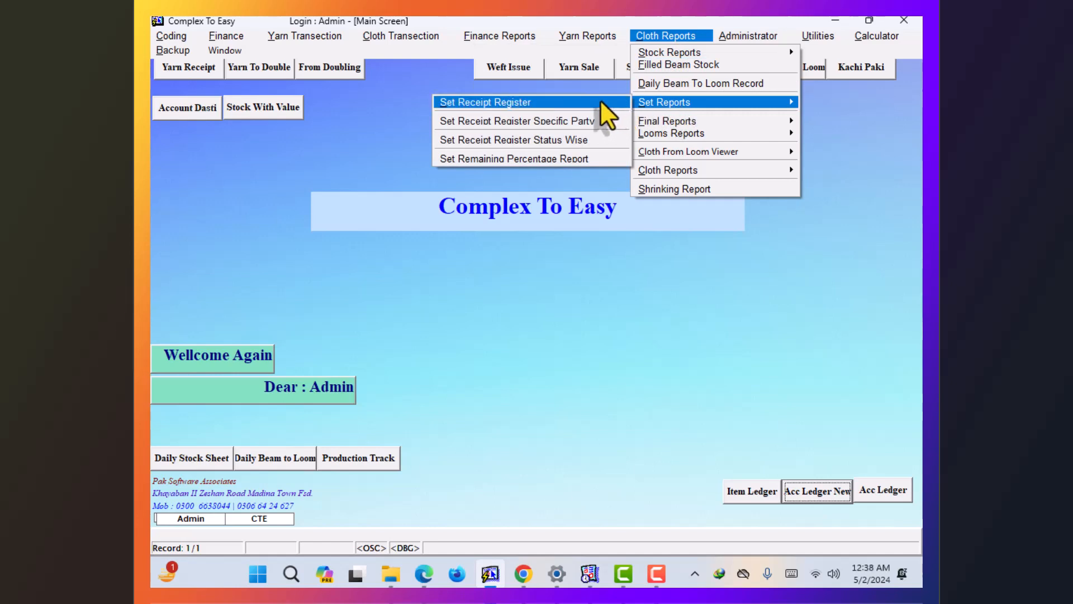
pyautogui.moveTo(652, 117)
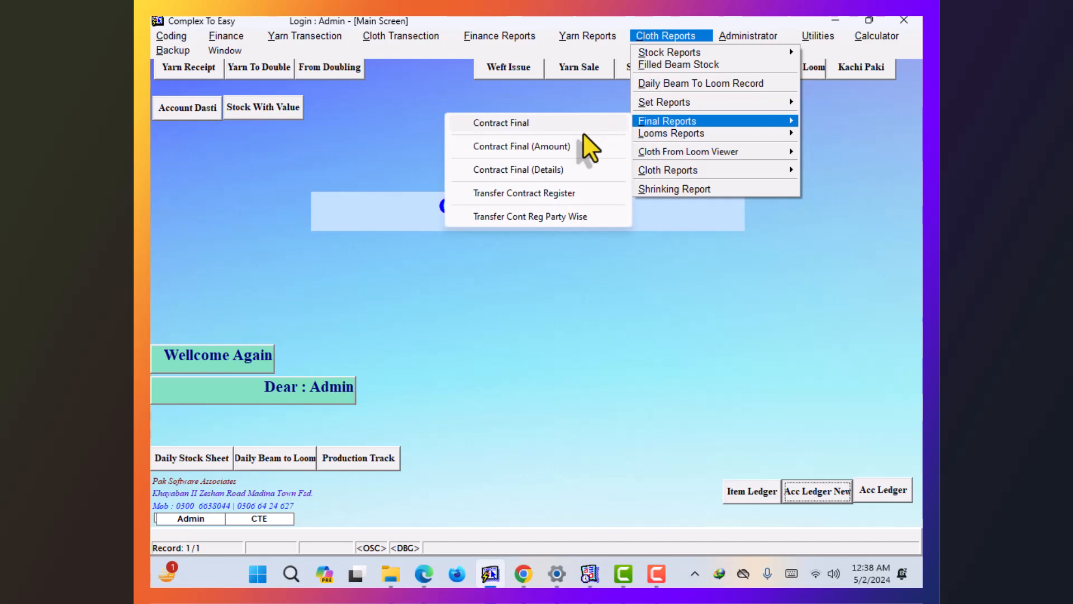
# - Load the weaving party's contract 1 into Contract Final (Details) and preview it
pyautogui.click(575, 169)
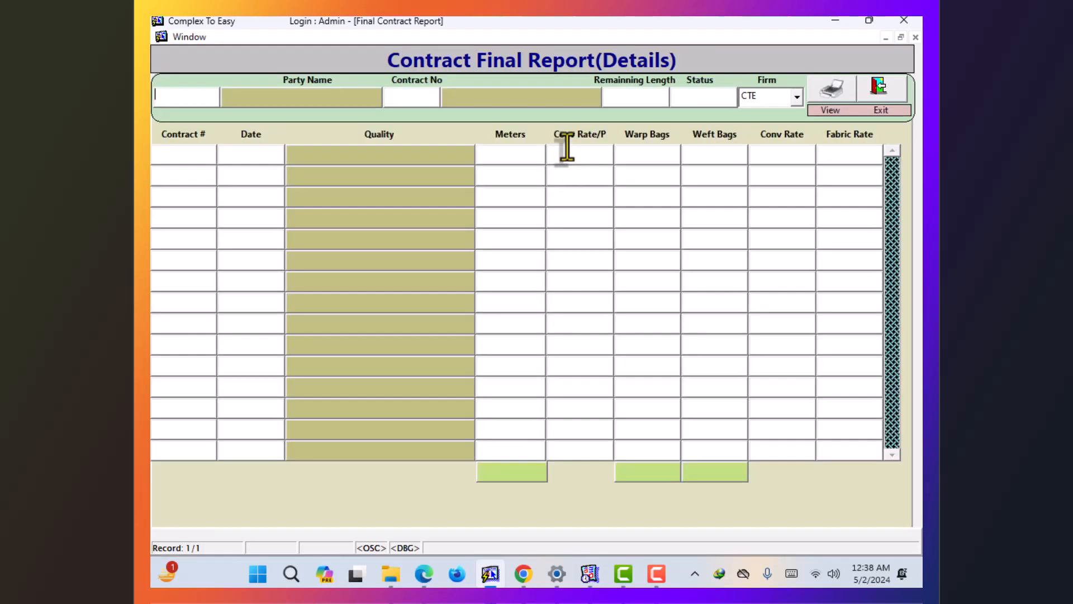
pyautogui.press('Return')
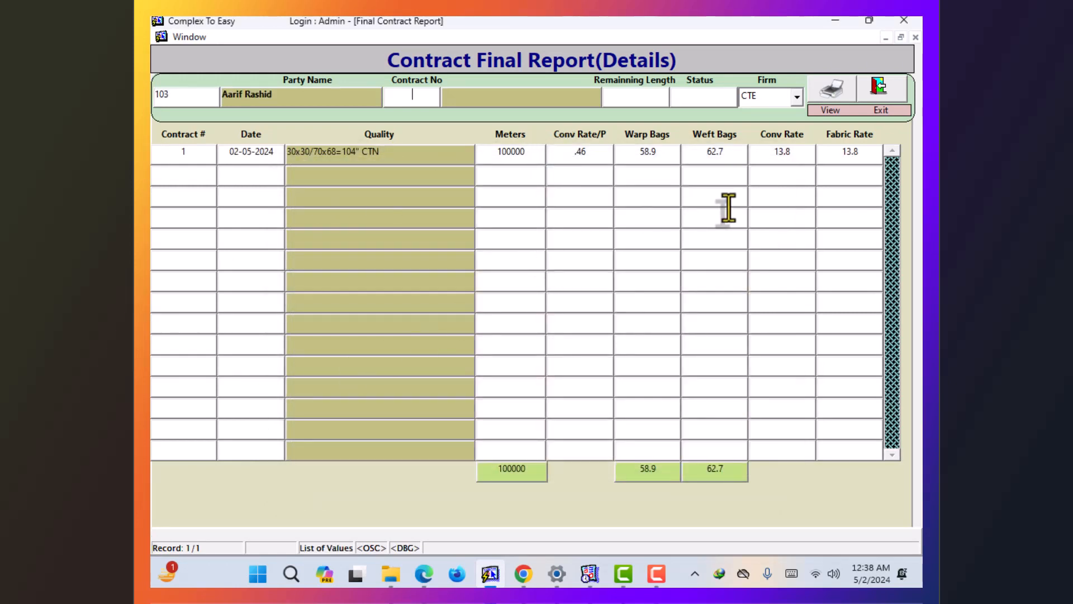
pyautogui.press('Return')
pyautogui.doubleClick(750, 223)
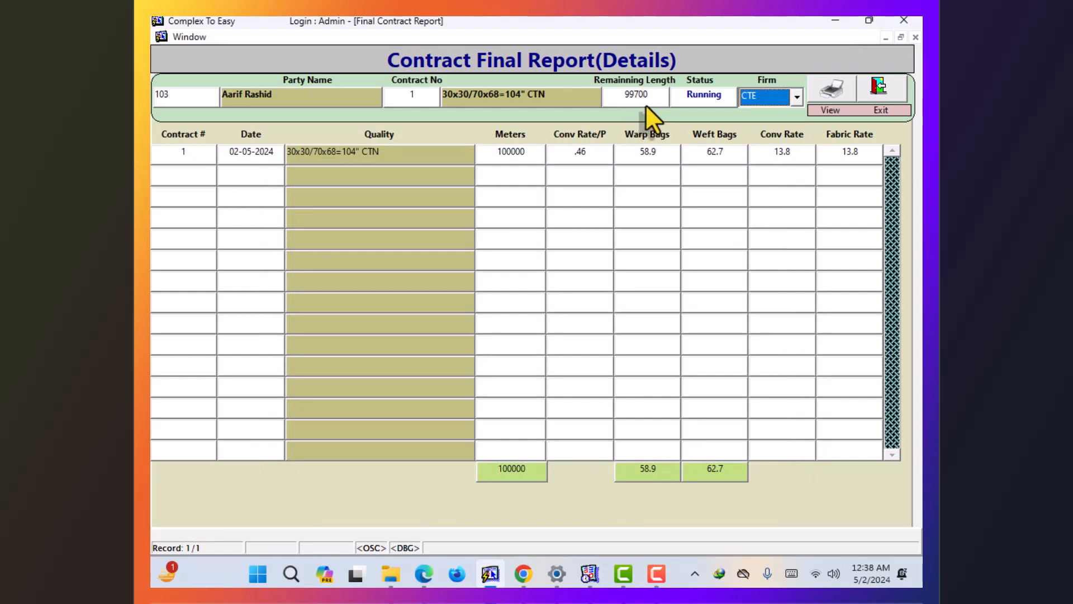
pyautogui.click(831, 85)
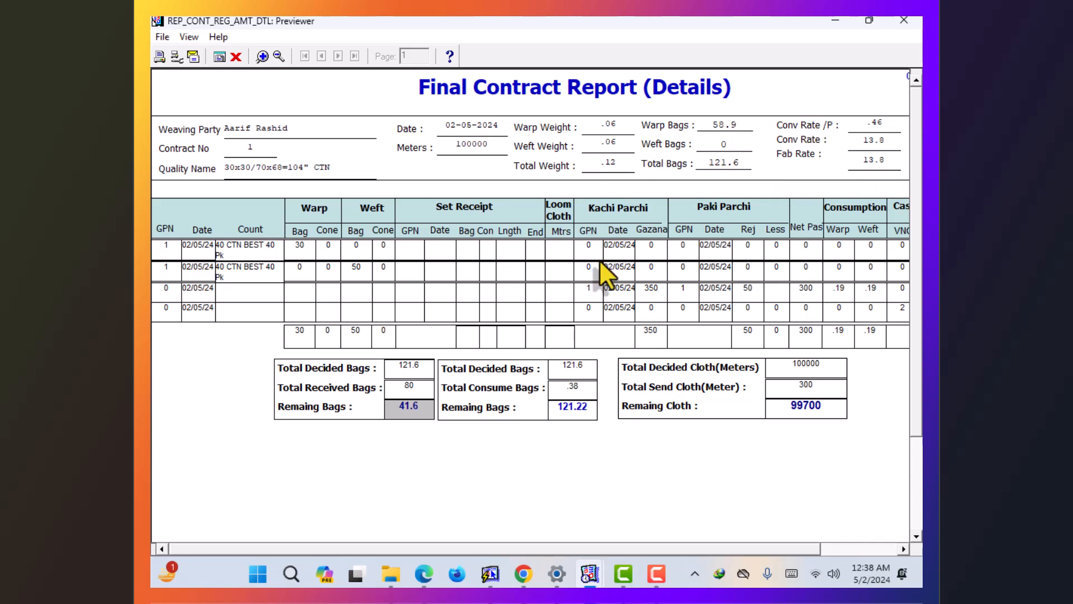
# - Scroll the detailed contract report sideways to view the Cash Received columns (250000, voucher 2)
pyautogui.moveTo(586, 546)
pyautogui.mouseDown()
pyautogui.moveTo(689, 551)
pyautogui.moveTo(599, 551)
pyautogui.mouseUp()
pyautogui.moveTo(414, 550); pyautogui.dragTo(544, 542)
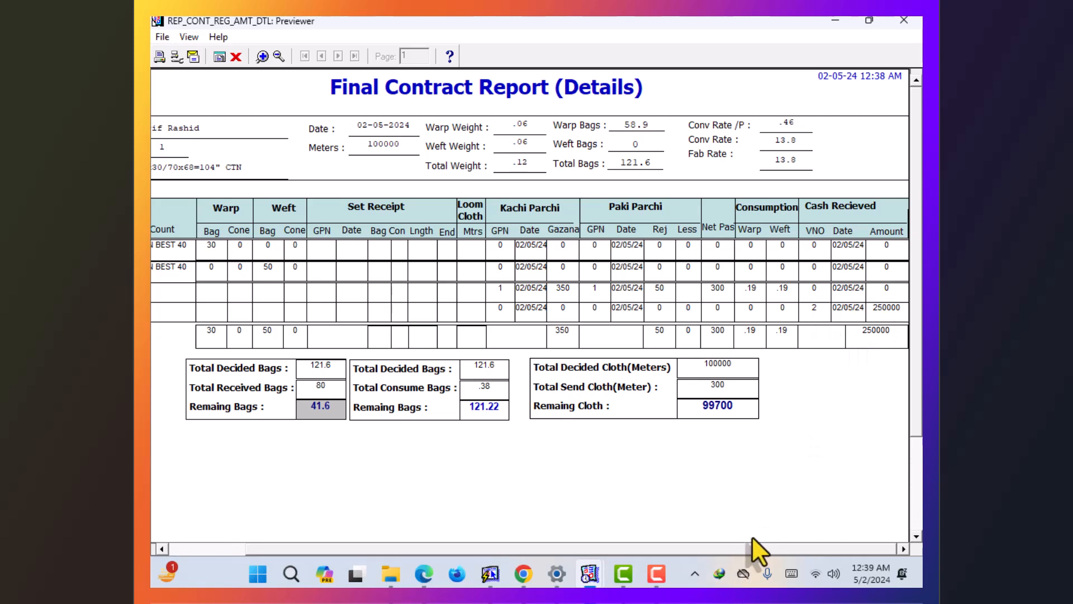
pyautogui.moveTo(753, 544); pyautogui.dragTo(632, 545)
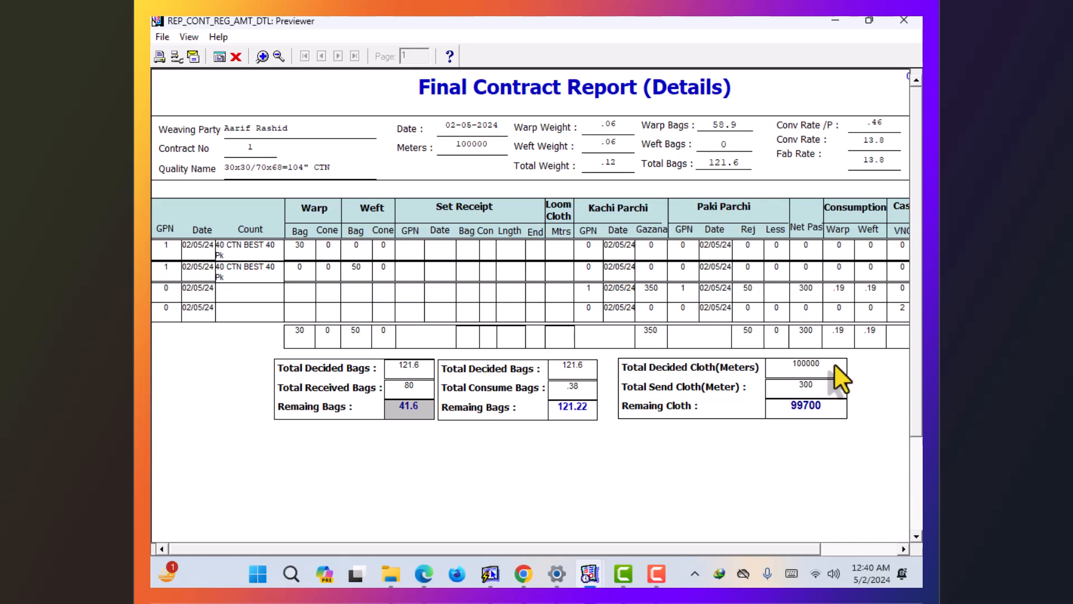
# - Close the contract report and preview Running Looms for firm CTE, 3300 remaining in total
pyautogui.click(889, 23)
pyautogui.click(881, 89)
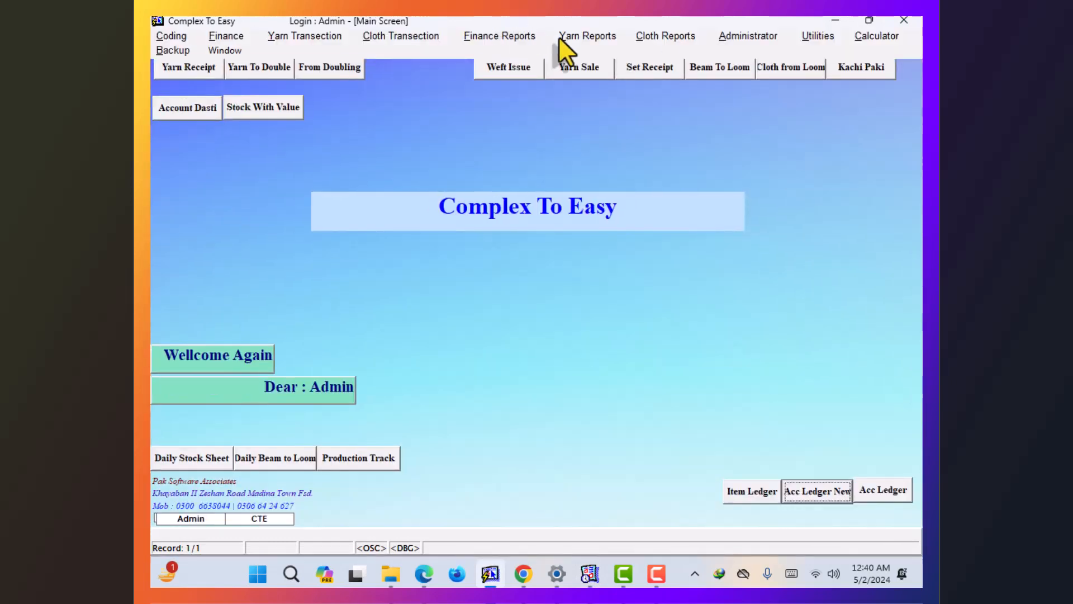
pyautogui.click(637, 36)
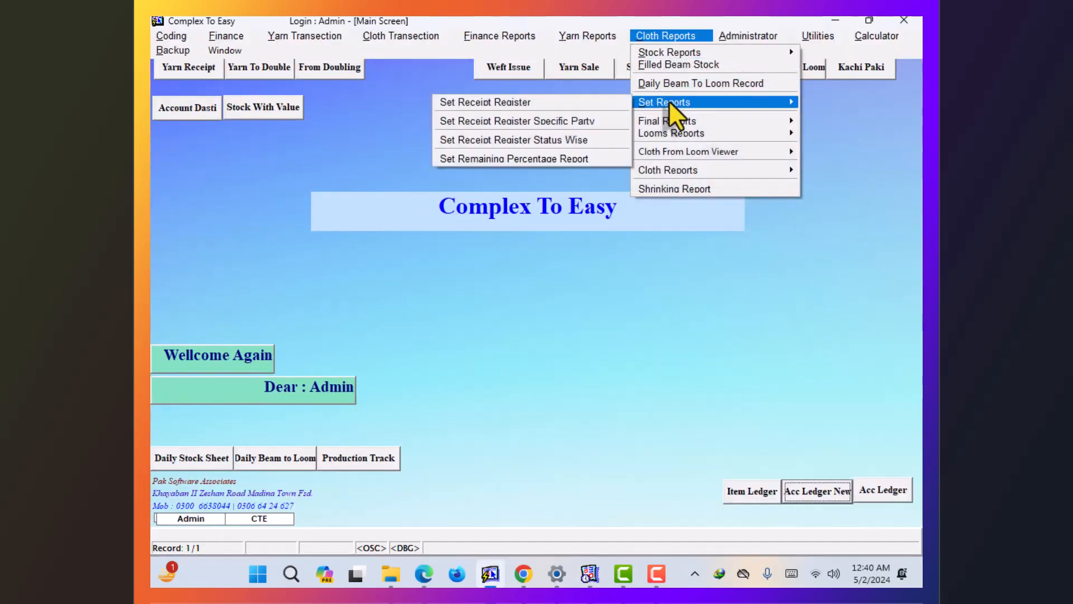
pyautogui.moveTo(670, 122)
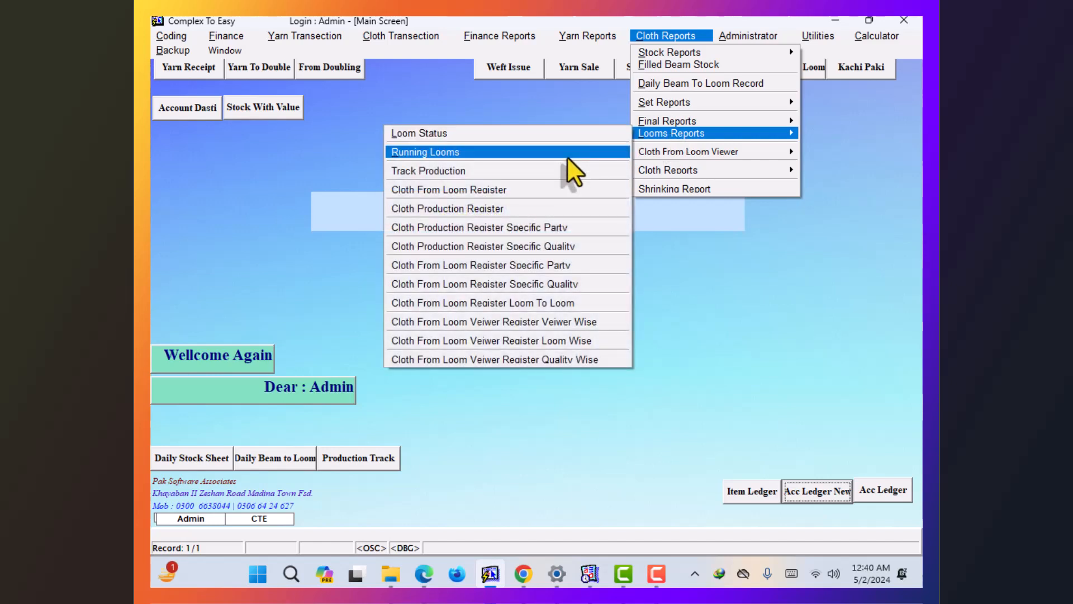
pyautogui.click(568, 156)
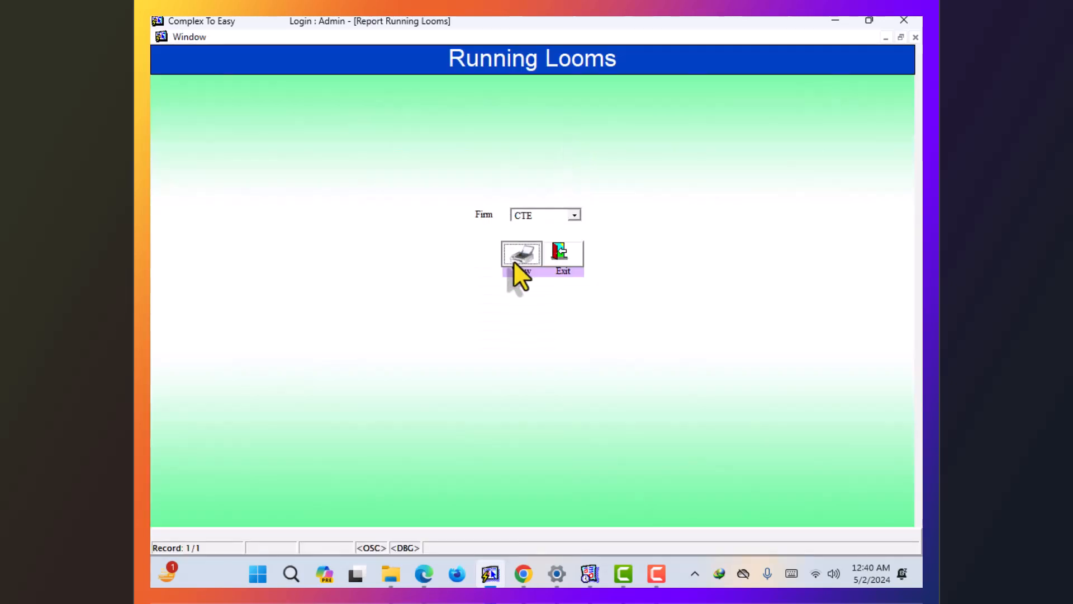
pyautogui.click(514, 260)
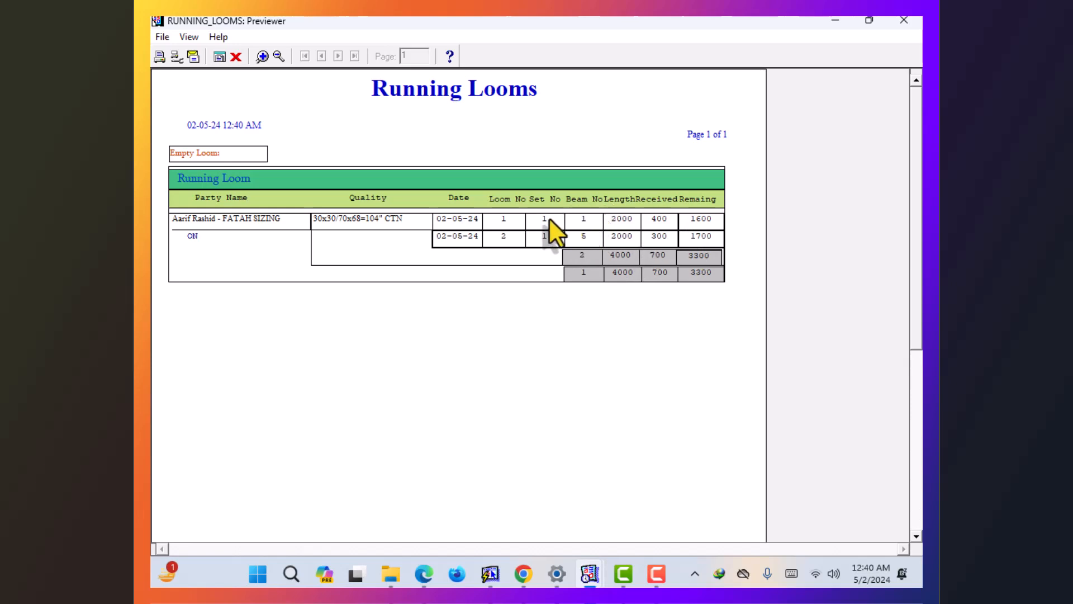
# - Preview the Cloth From Loom Register for 02-05-2024: three entries totalling 700 A-grade
pyautogui.click(235, 57)
pyautogui.click(558, 252)
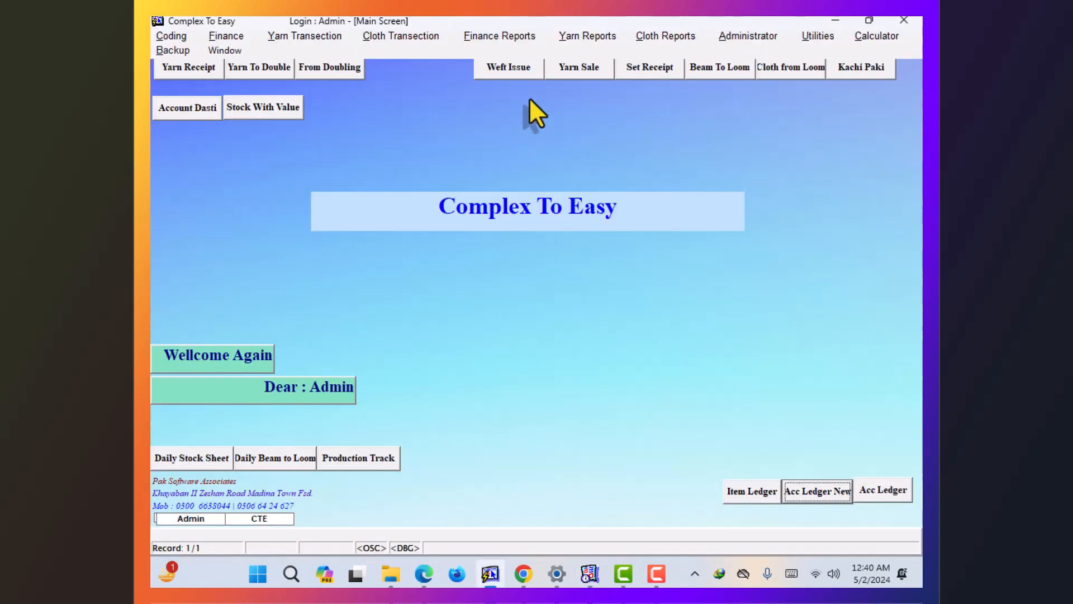
pyautogui.click(664, 35)
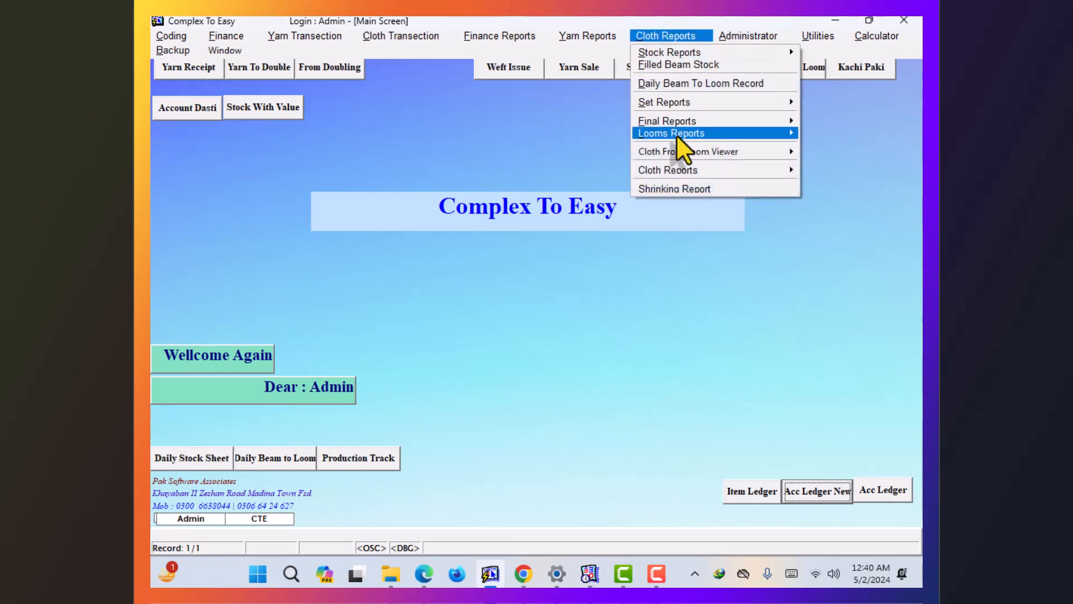
pyautogui.moveTo(647, 133)
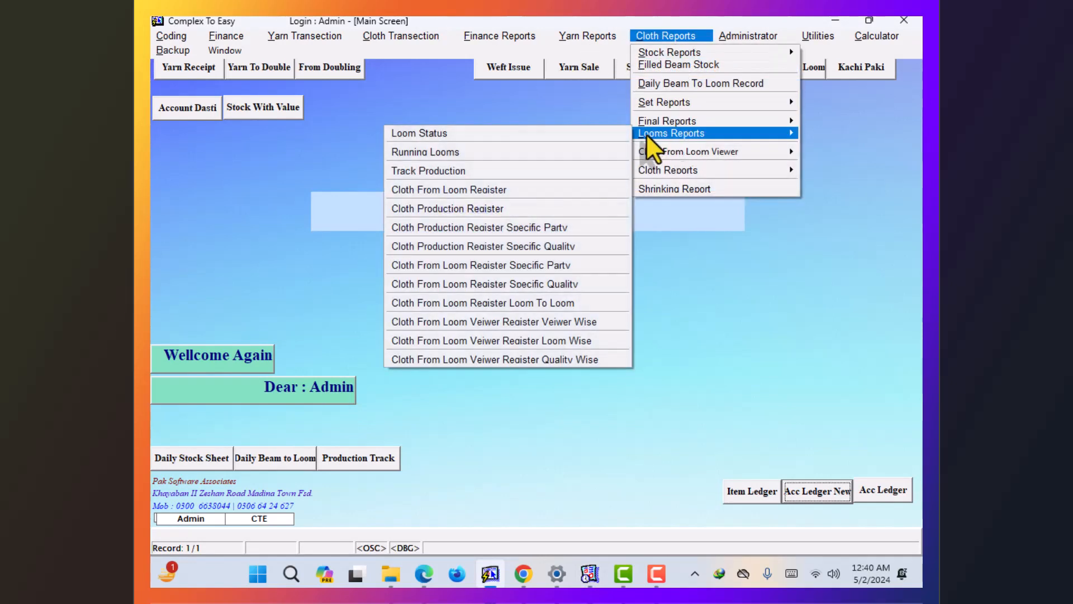
pyautogui.click(538, 190)
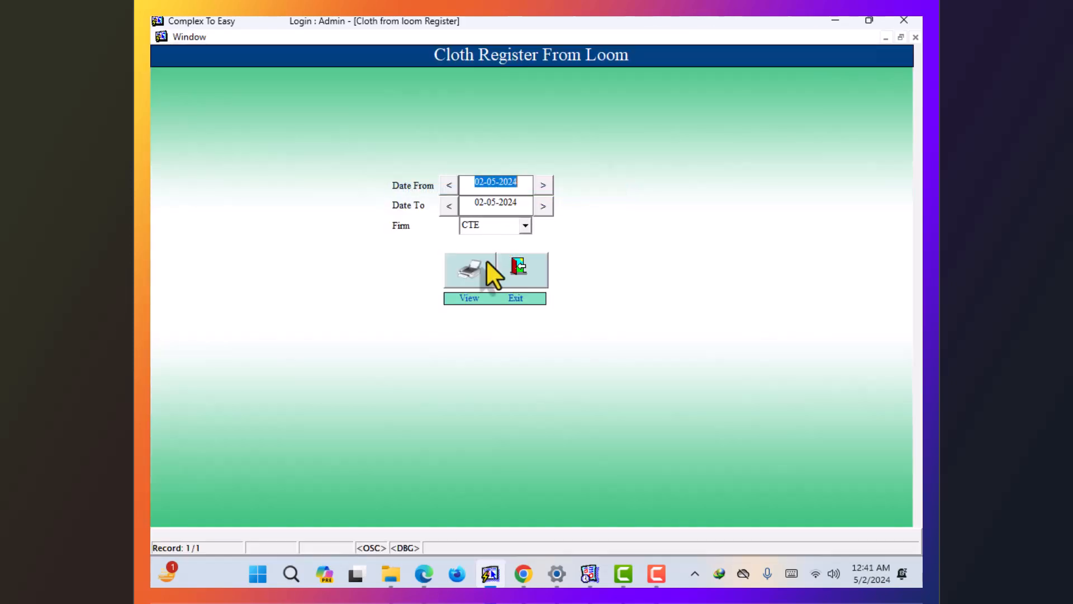
pyautogui.click(482, 266)
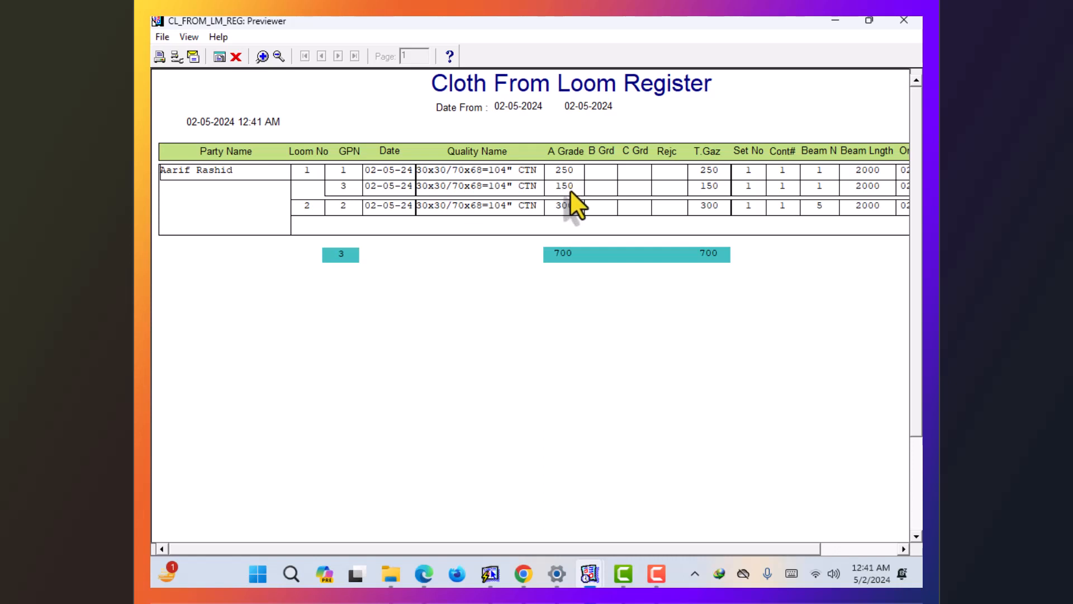
pyautogui.moveTo(726, 546); pyautogui.dragTo(706, 558)
pyautogui.click(236, 57)
# - Preview the Cloth Production Register: 700 A-grade, 350 sold, 350 balance
pyautogui.click(519, 273)
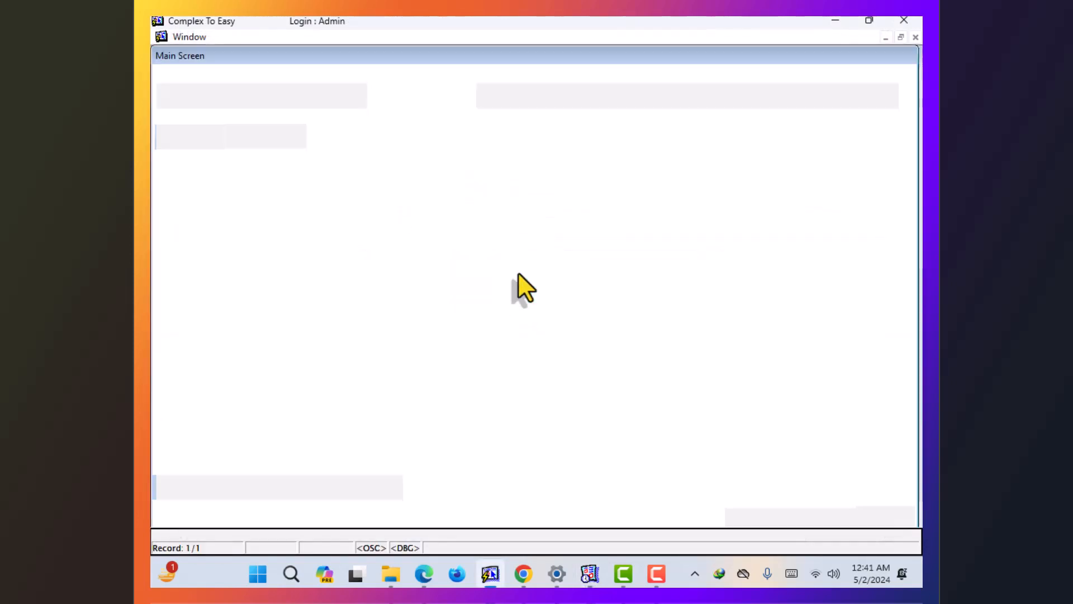
pyautogui.click(659, 37)
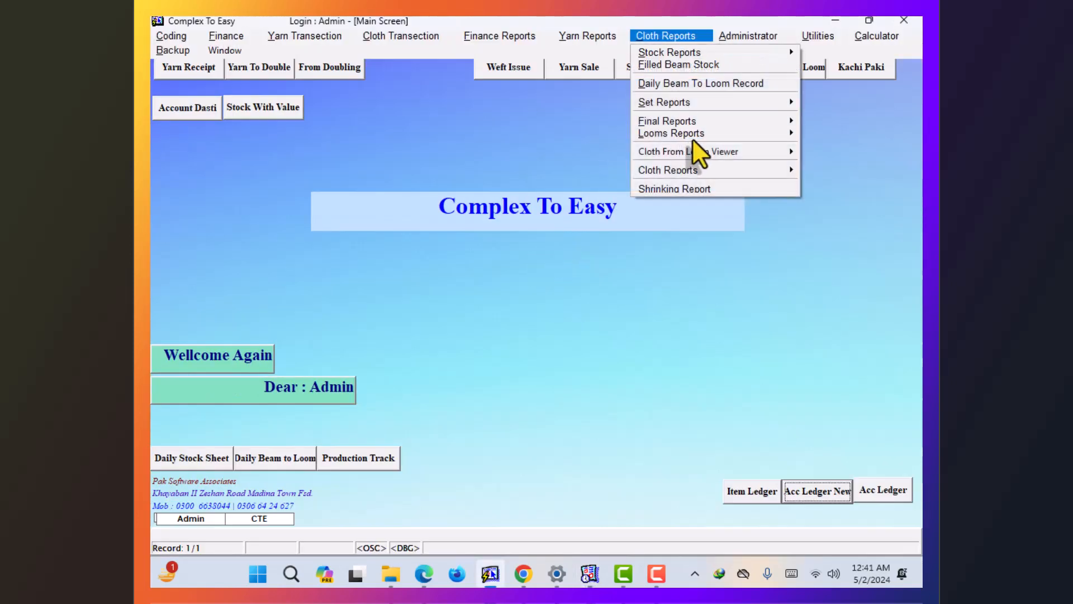
pyautogui.moveTo(692, 138)
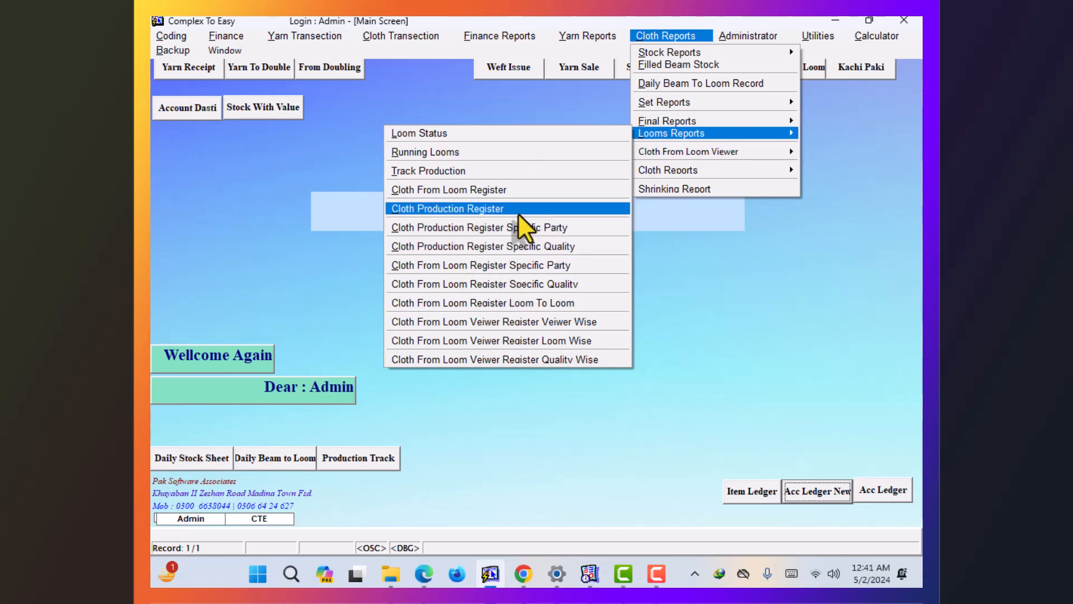
pyautogui.click(517, 211)
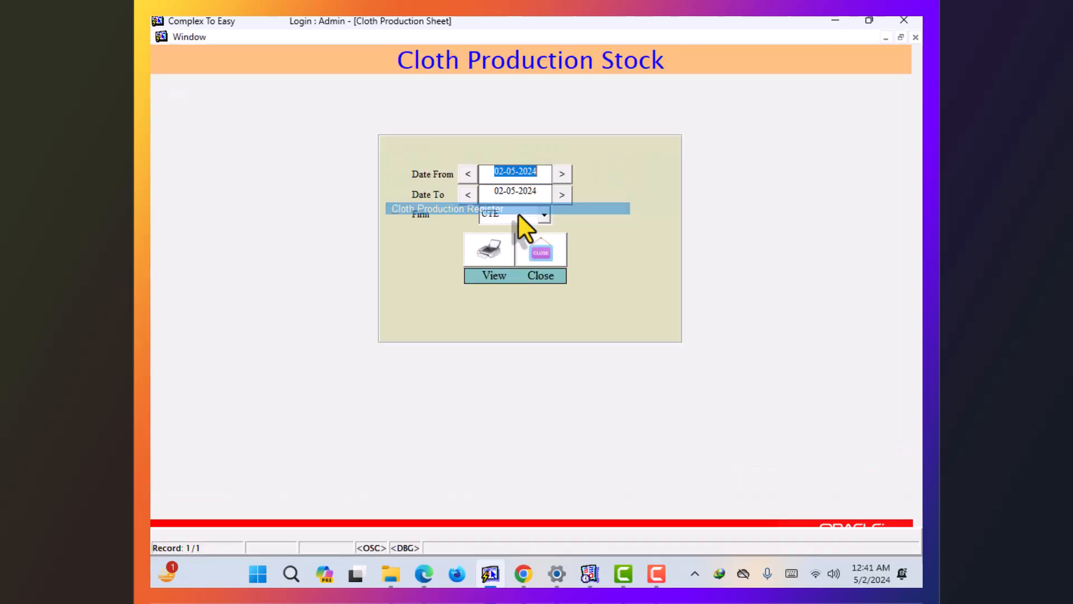
pyautogui.click(484, 264)
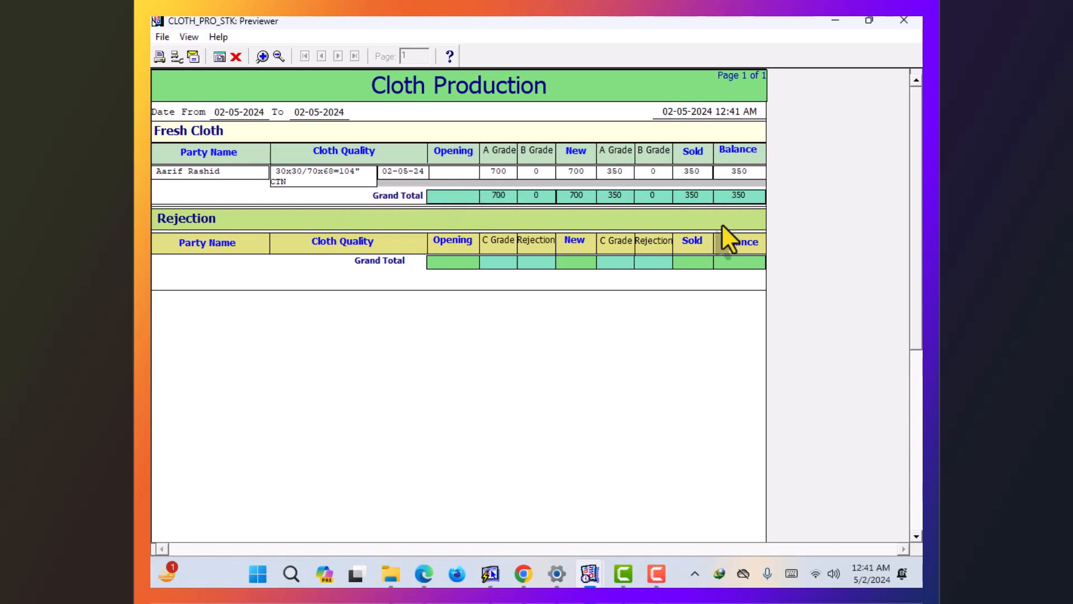
pyautogui.click(901, 20)
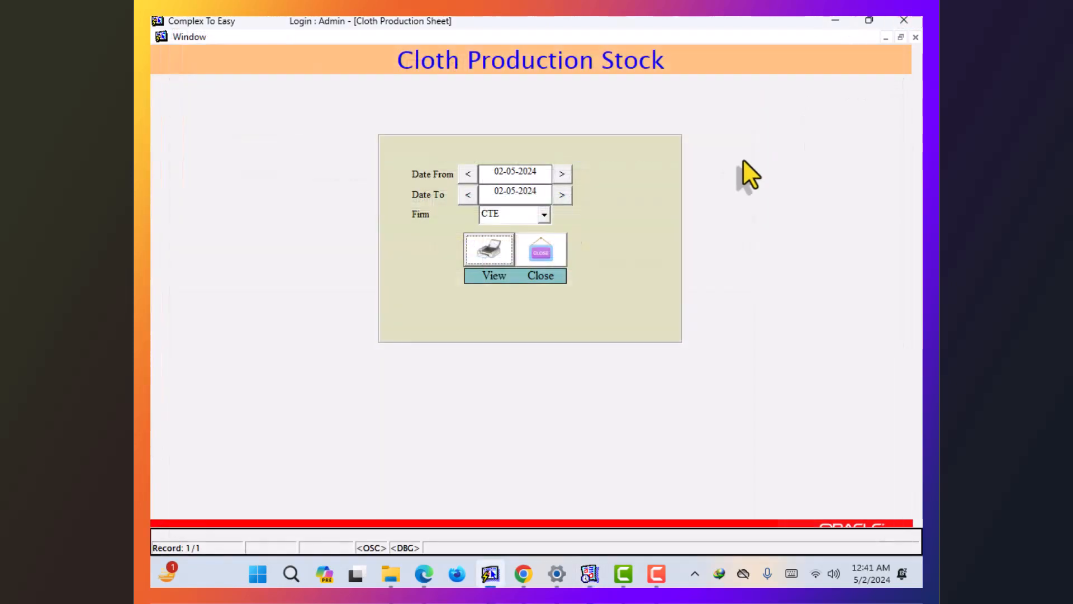
# - Preview the Sale Cloth Kachi Paki Parchi Register (350 A-grade, 50 rejected) and exit the form
pyautogui.click(556, 274)
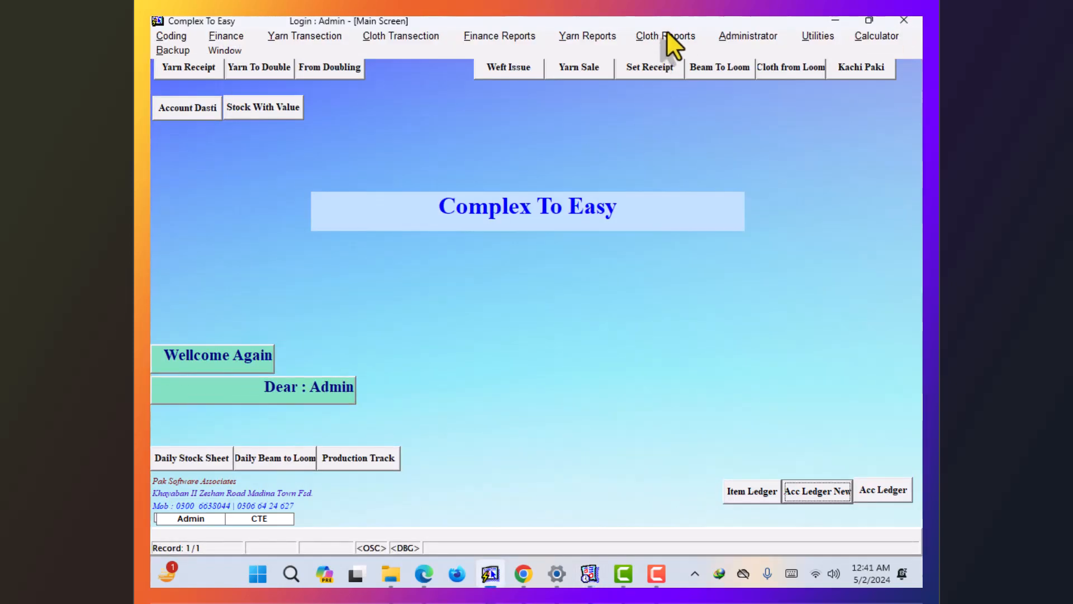
pyautogui.click(667, 35)
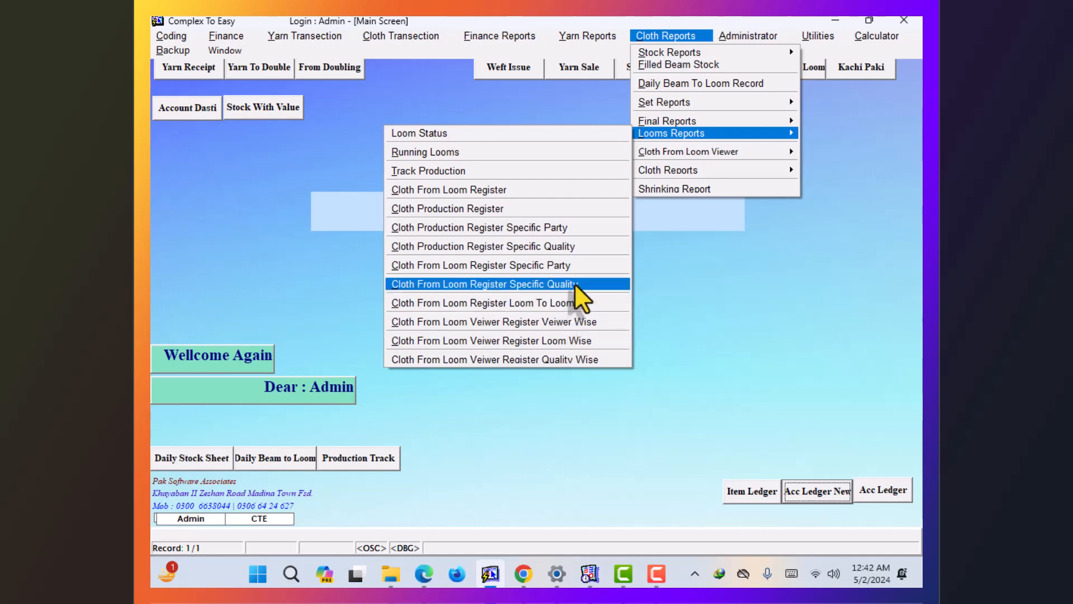
pyautogui.moveTo(647, 175)
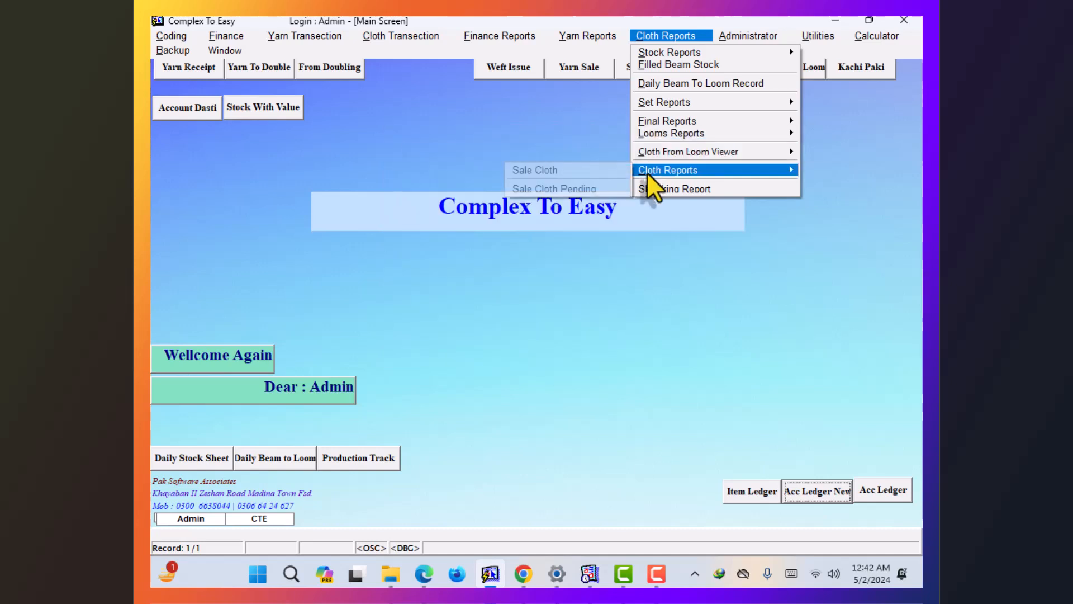
pyautogui.click(616, 172)
pyautogui.click(488, 320)
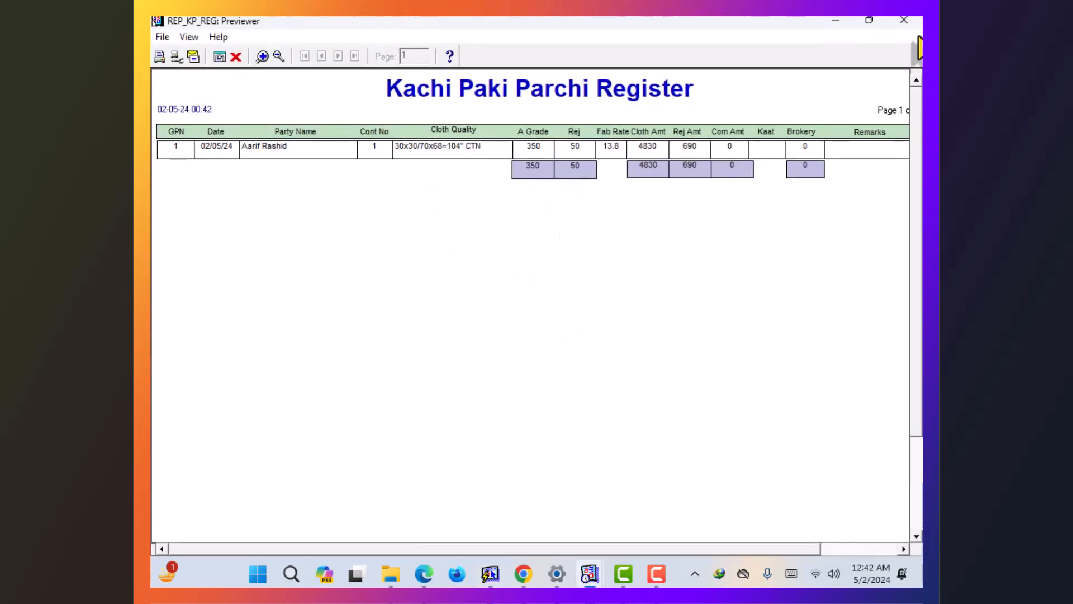
pyautogui.click(906, 20)
pyautogui.click(566, 311)
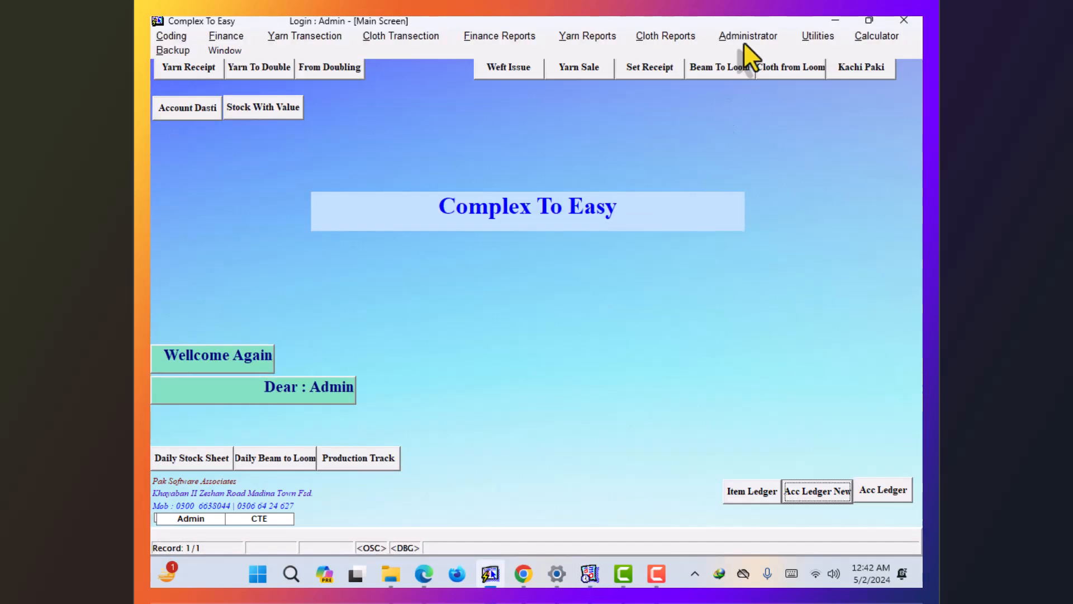
# - Run the Set Shrinking Report for set 1: 6000 set length, 700 cloth, 88.33 shortage
pyautogui.click(642, 39)
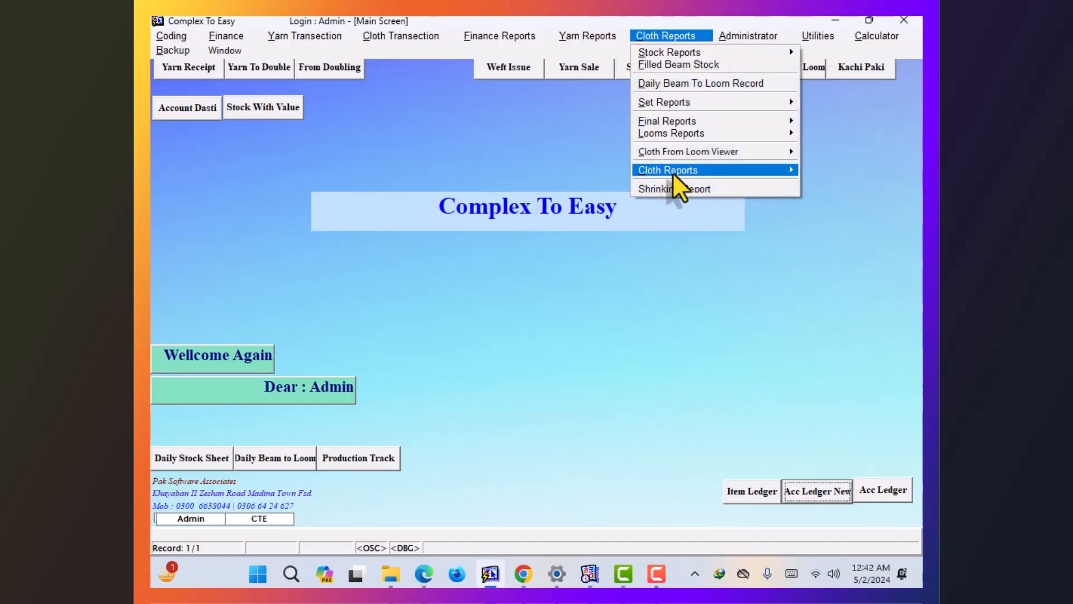
pyautogui.moveTo(672, 169)
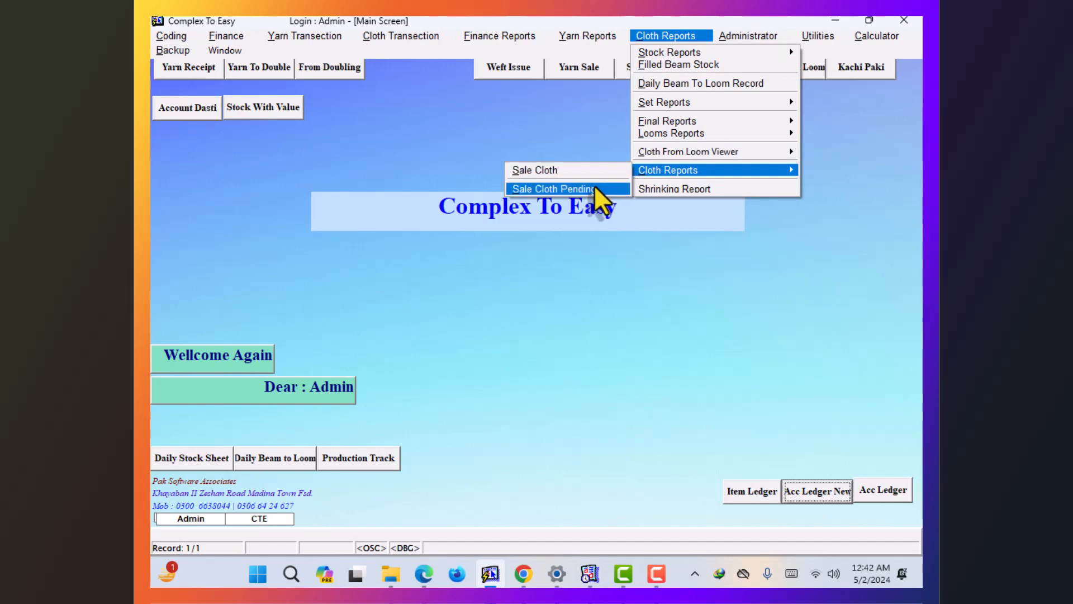
pyautogui.click(643, 189)
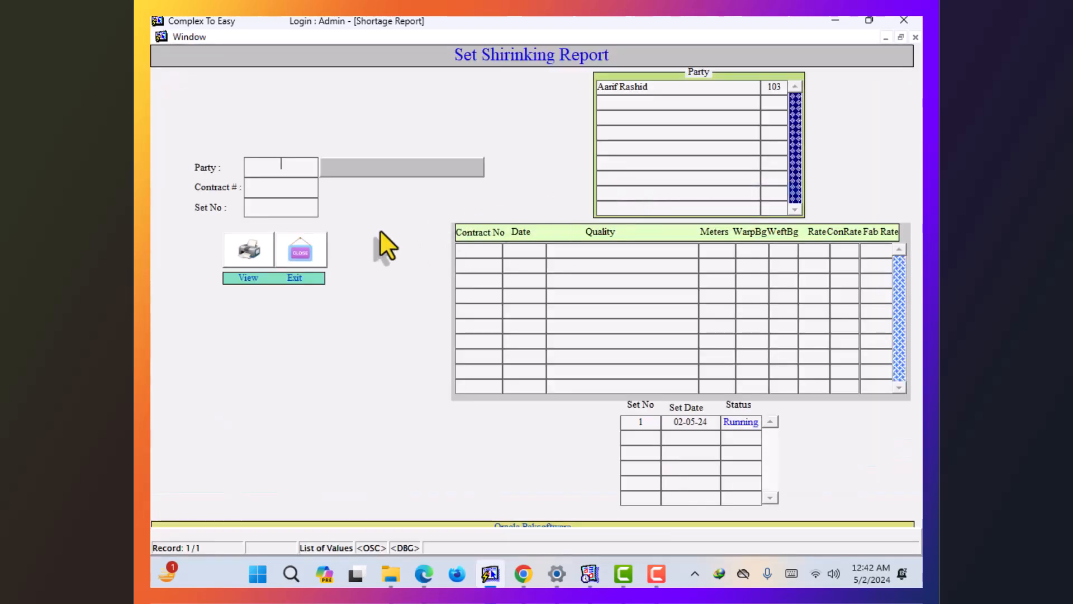
pyautogui.click(640, 422)
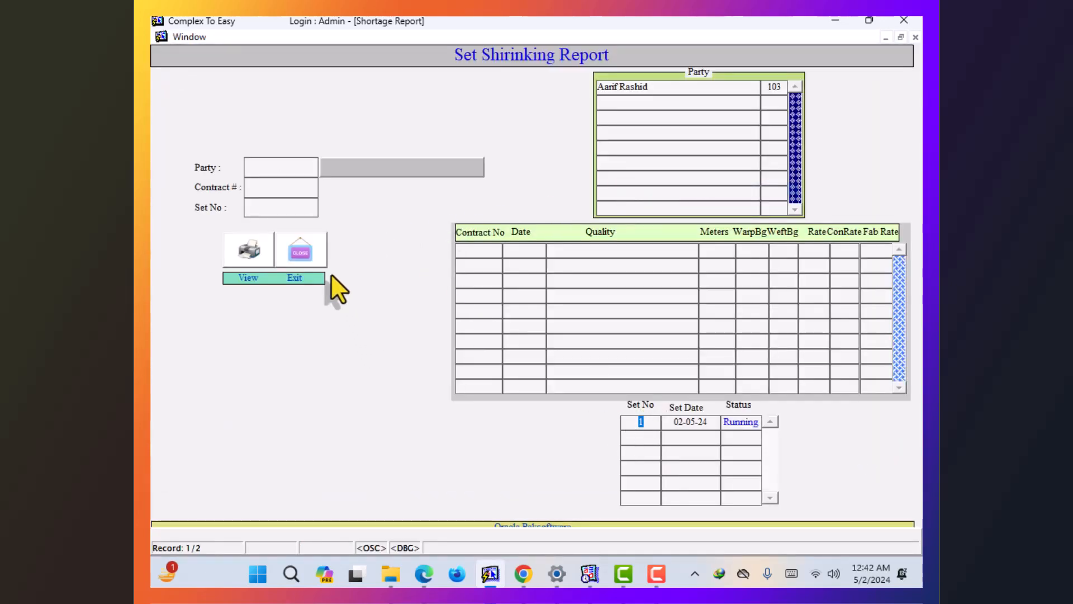
pyautogui.click(267, 209)
pyautogui.write('1')
pyautogui.press('Tab')
pyautogui.press('Return')
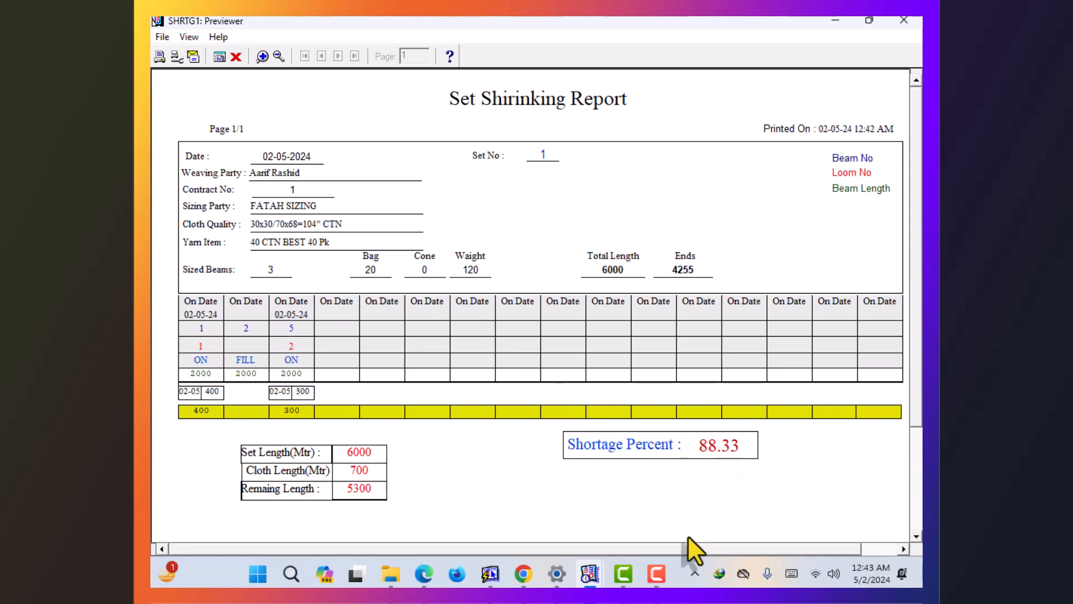
pyautogui.moveTo(688, 549); pyautogui.dragTo(839, 555)
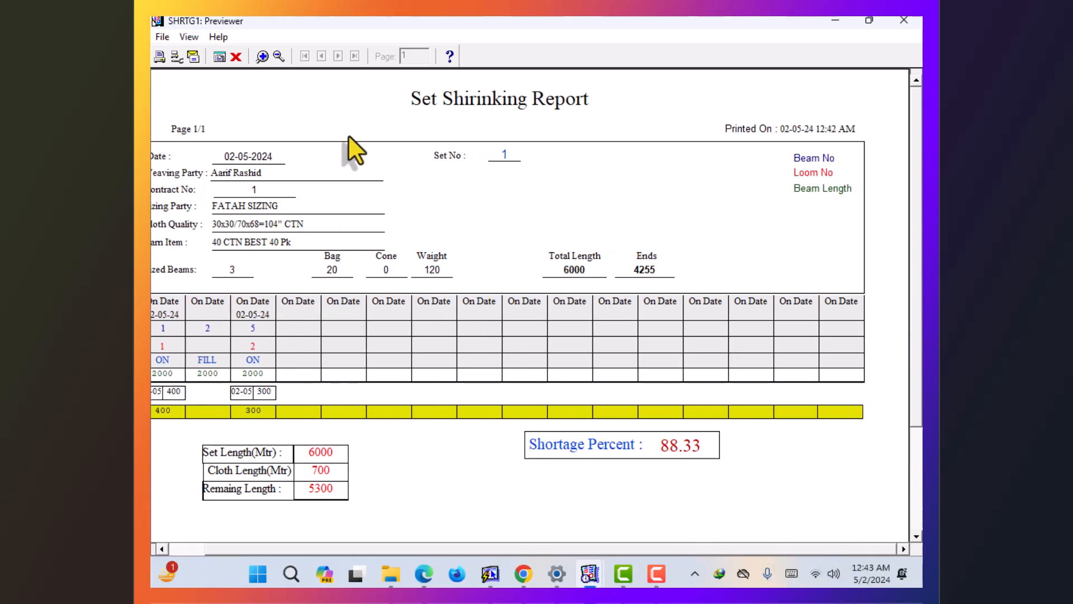
# - Close the Set Shrinking Report preview and form, then dismiss the Cloth Reports menu
pyautogui.click(238, 59)
pyautogui.click(301, 261)
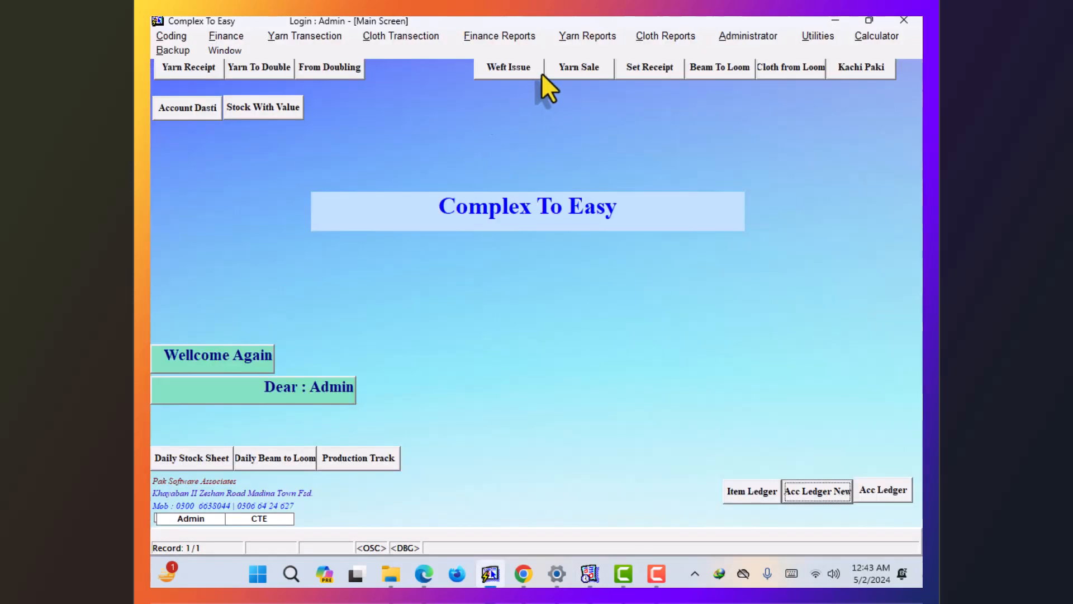
pyautogui.click(653, 35)
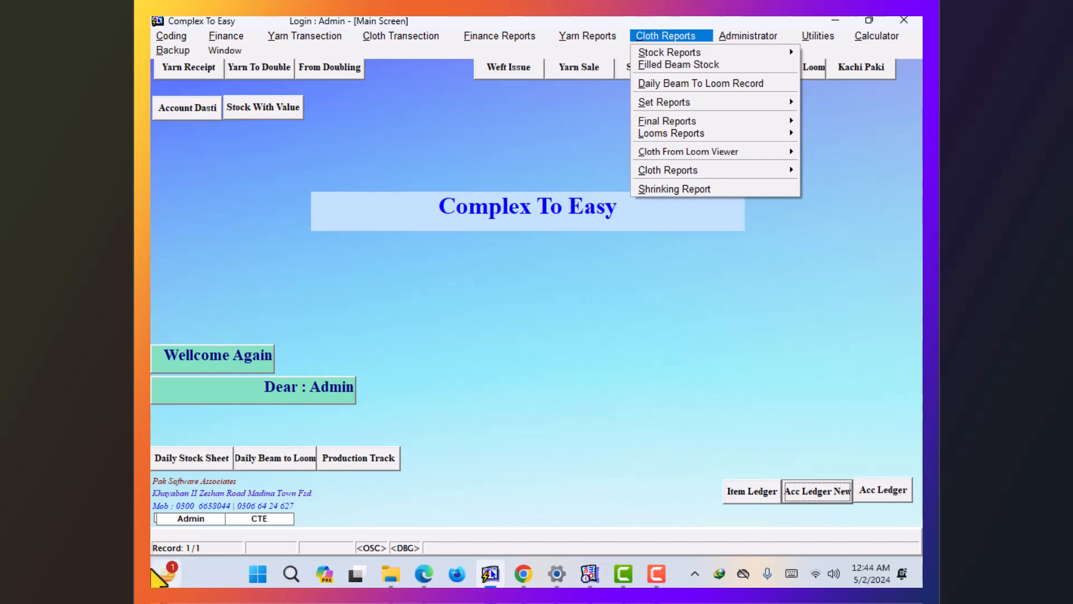
pyautogui.click(392, 430)
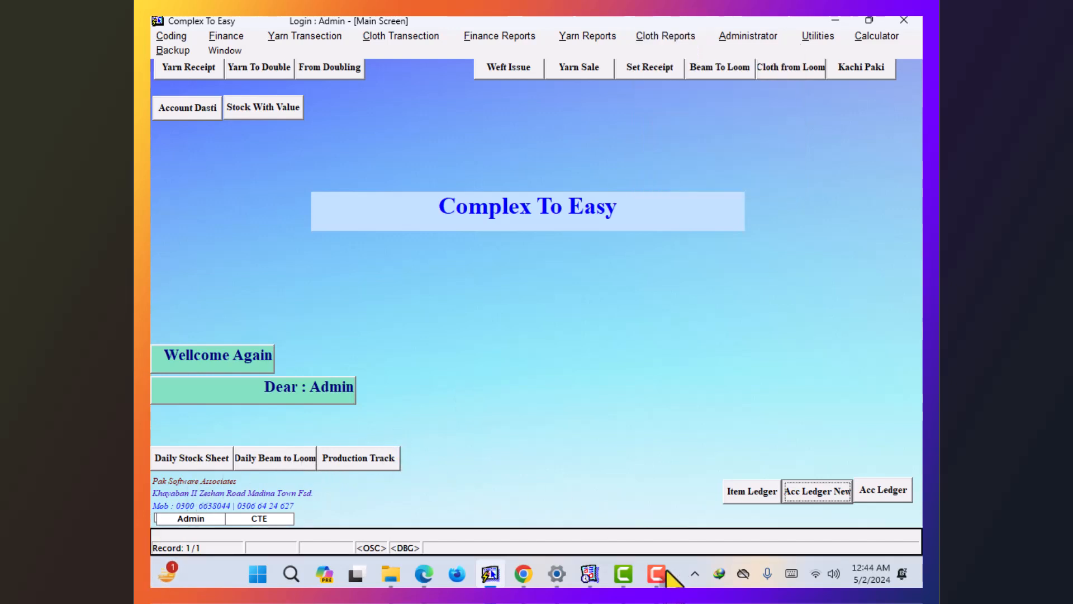